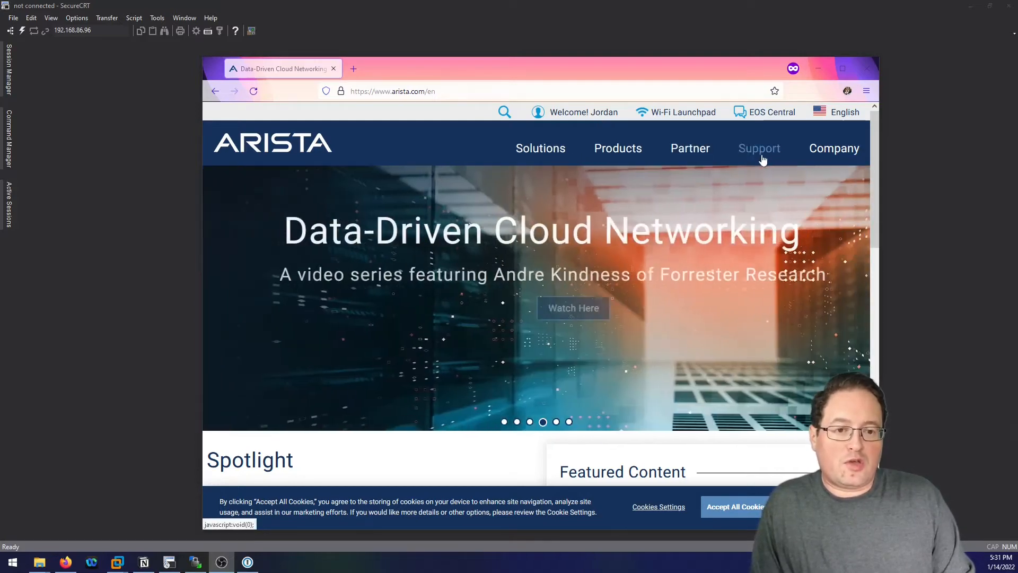
Go to Arista's Software Download page from the Support menu and scroll to the cEOS-lab and vEOS-lab folders.
left_click(768, 154)
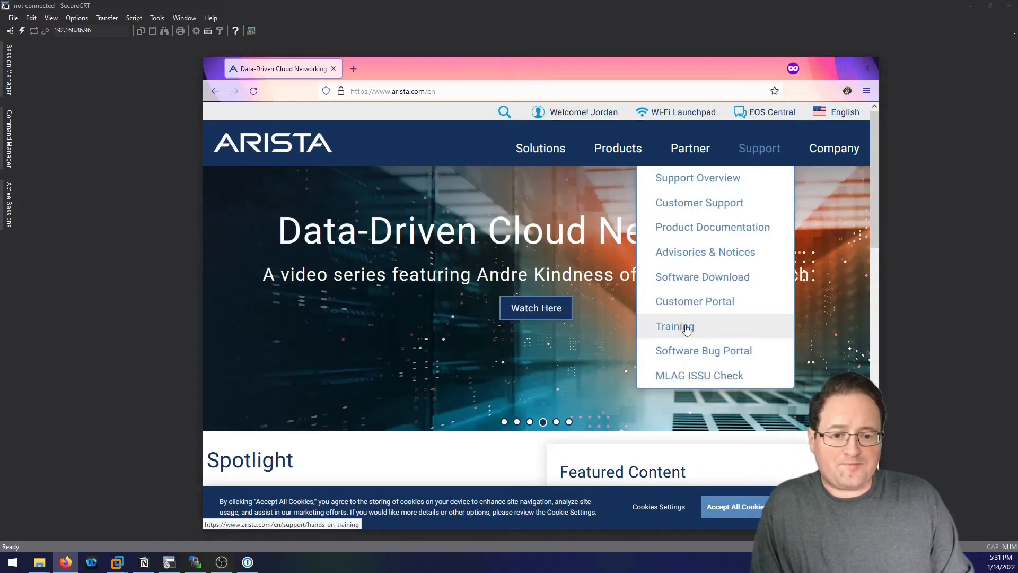
left_click(694, 276)
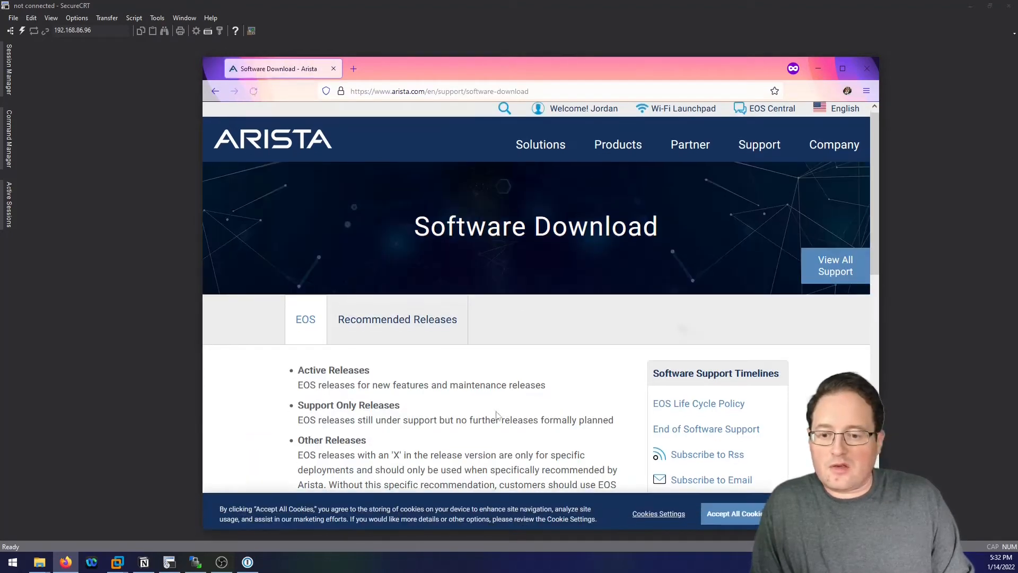
scroll(485, 375, "down", 7)
scroll(489, 377, "down", 2)
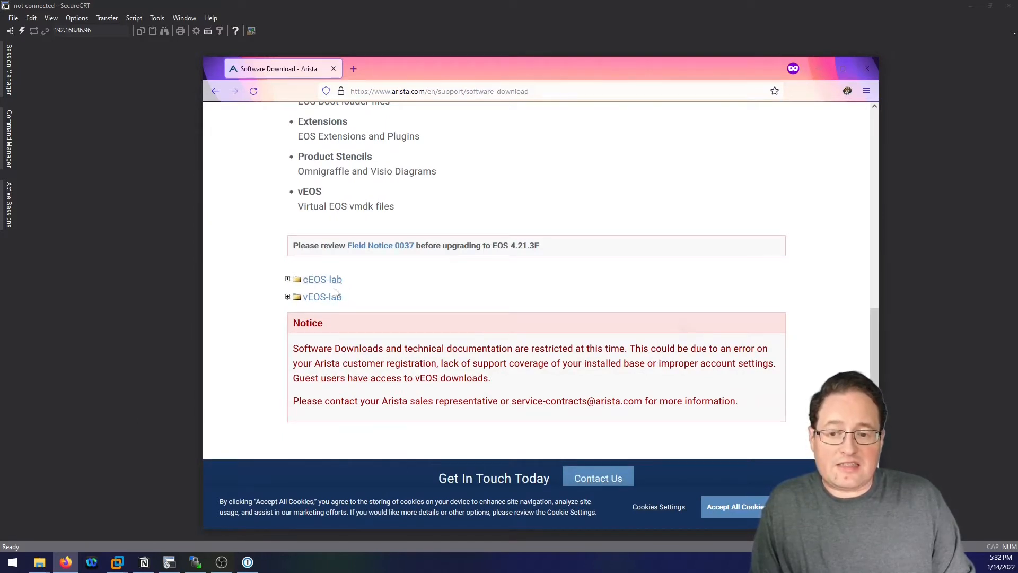
Expand the vEOS-lab, Aboot and 4.27 folders to review the download files, then minimize Firefox.
left_click(288, 297)
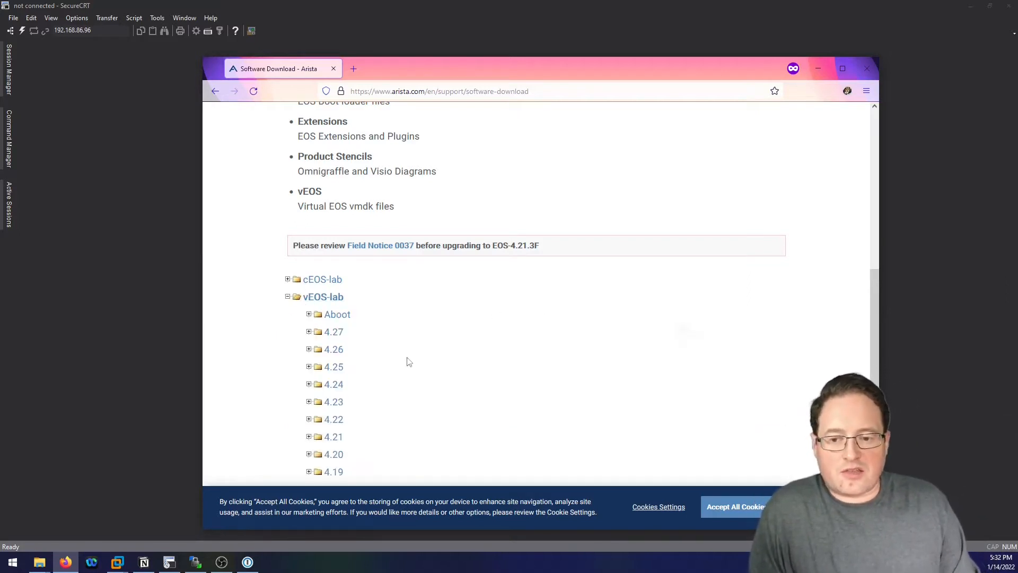
left_click(308, 315)
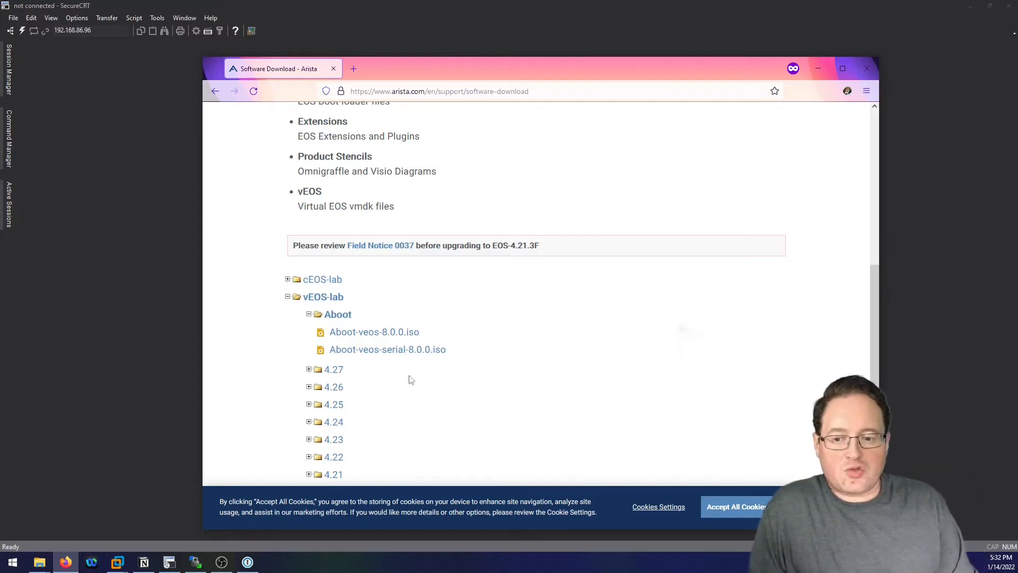
left_click(309, 371)
scroll(530, 343, "down", 2)
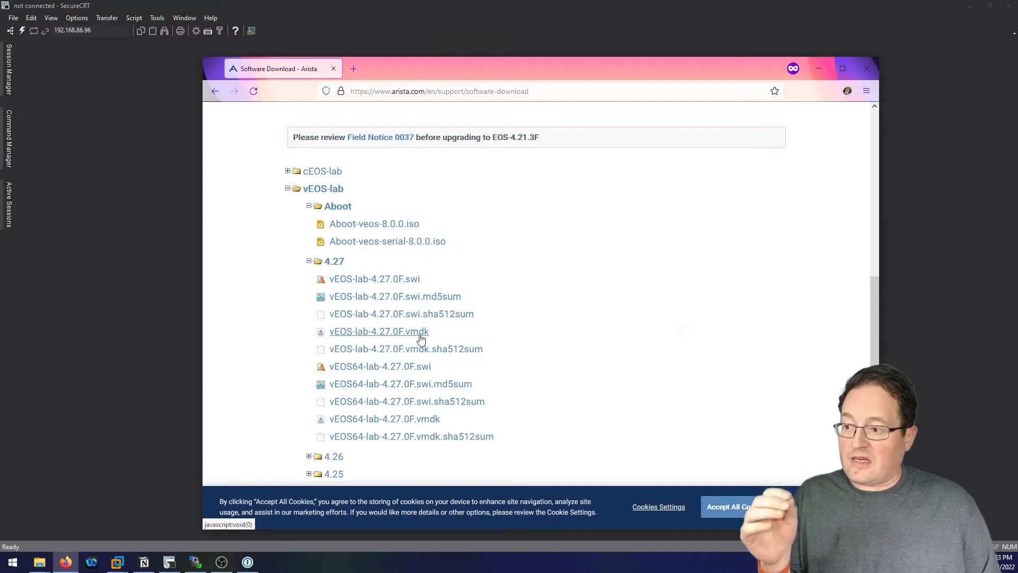
left_click(113, 32)
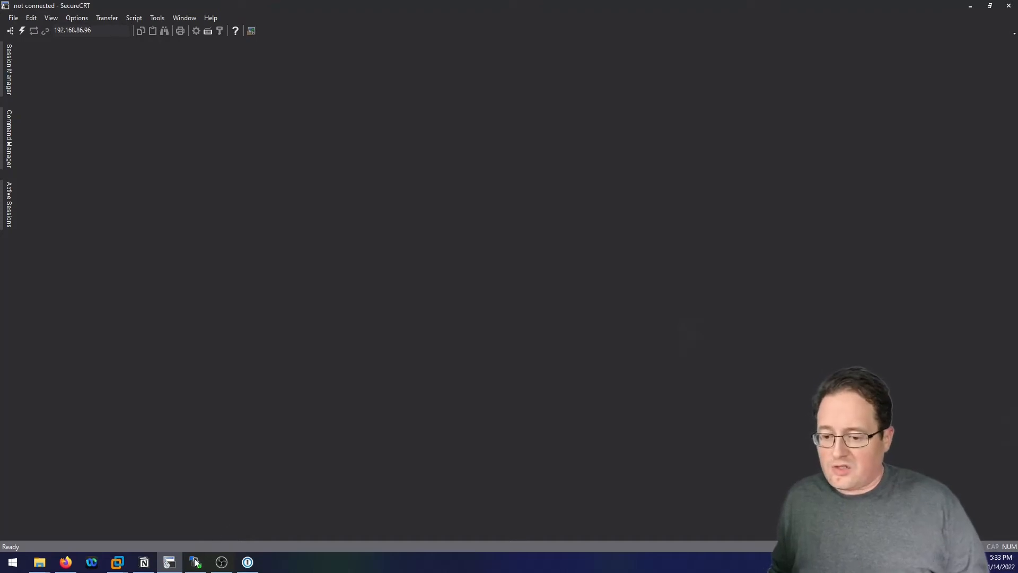
Bring WinSCP to the front and reposition its window lower on the screen.
mouse_move(195, 562)
left_click(194, 531)
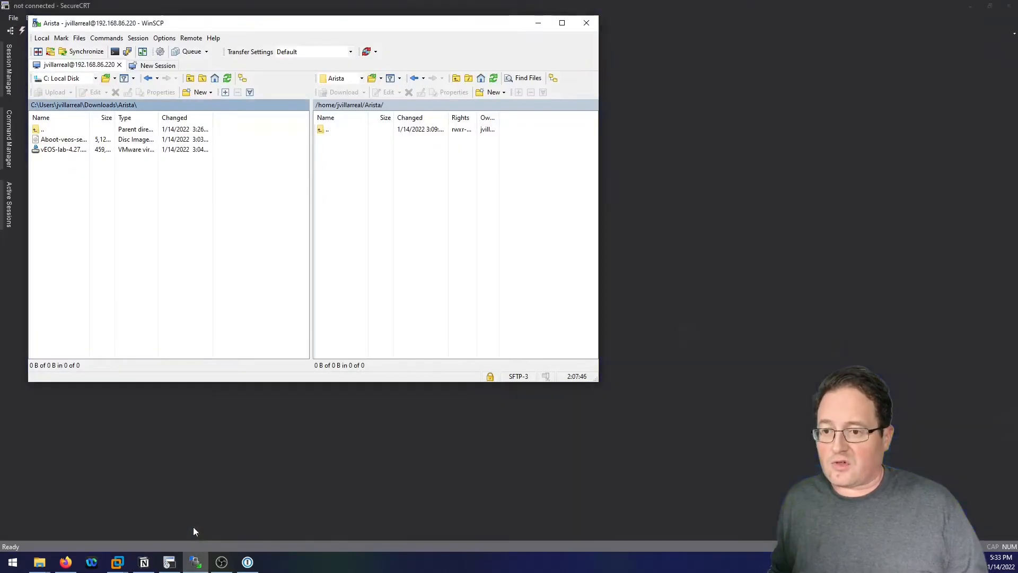
left_click_drag(259, 24, 308, 91)
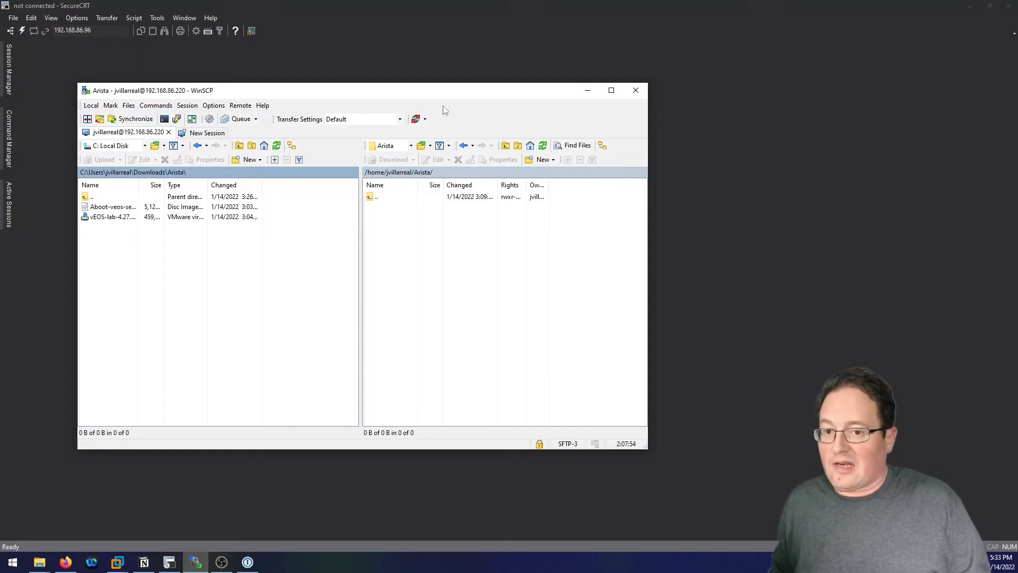
left_click_drag(448, 98, 459, 149)
Upload the Aboot-veos-serial ISO and vEOS-lab-4.27.0F.vmdk to the remote Arista folder, then return to SecureCRT.
left_click(122, 257)
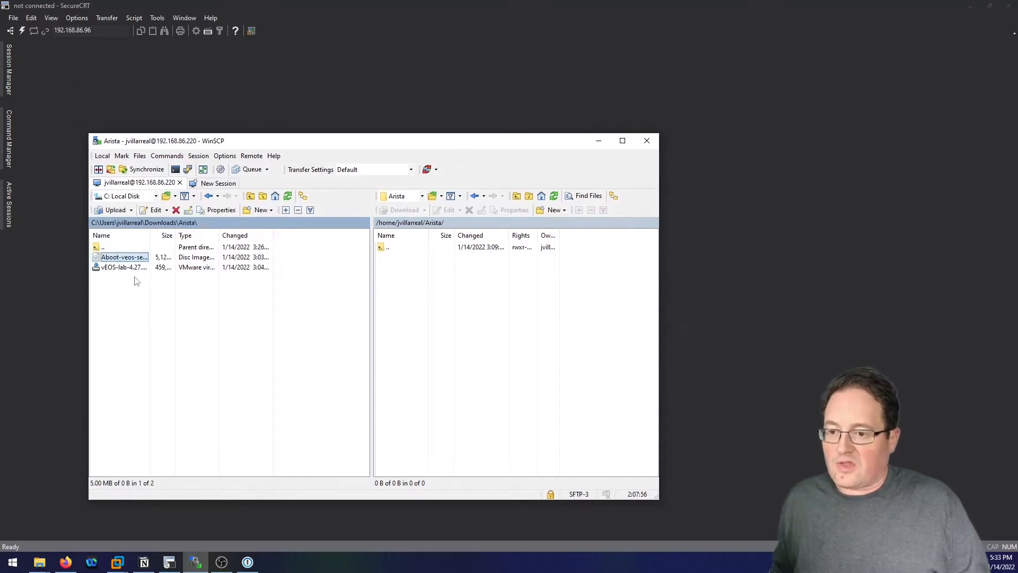
left_click(125, 267, "shift")
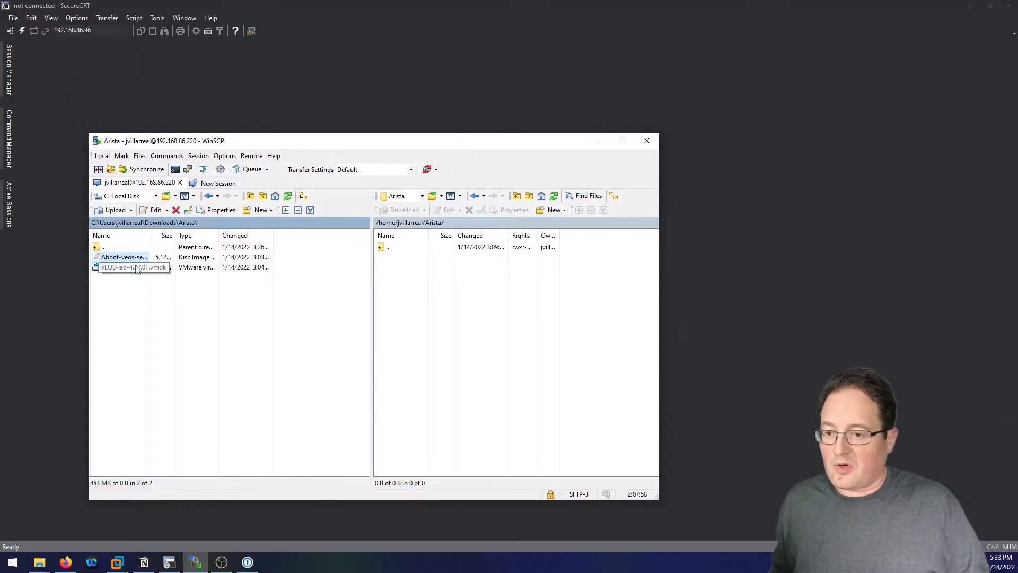
right_click(135, 266)
left_click(175, 294)
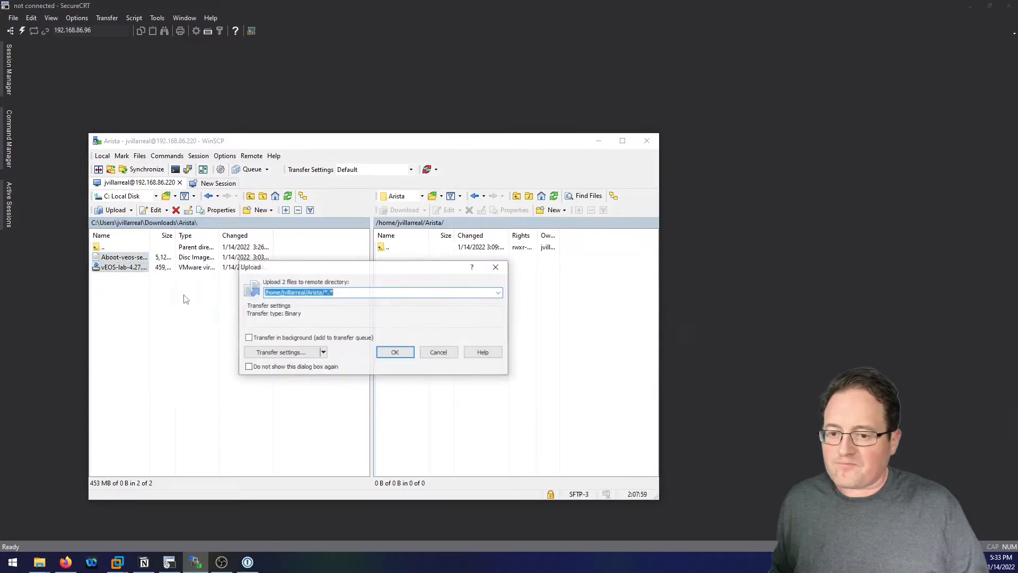
left_click(395, 353)
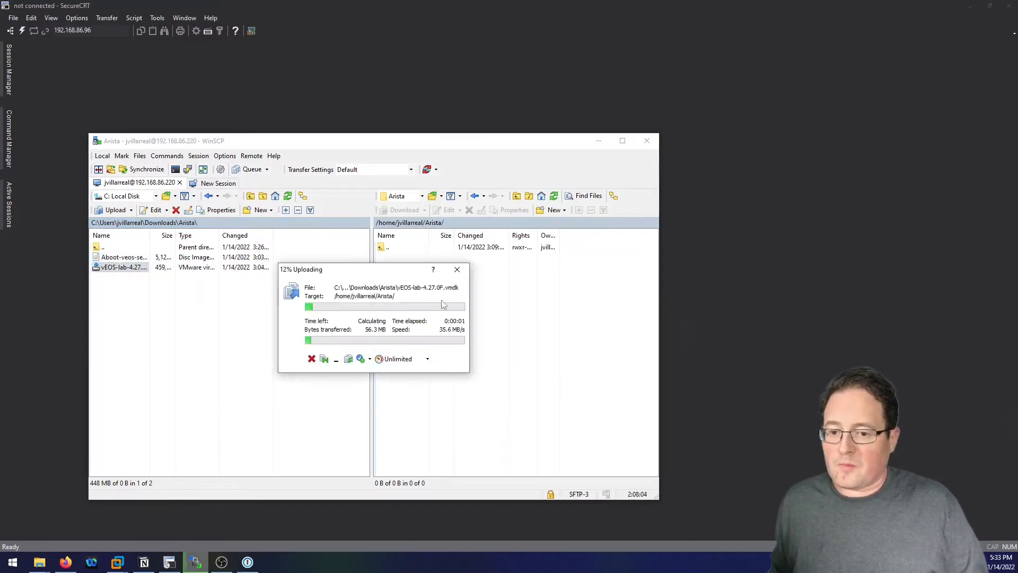
left_click(105, 30)
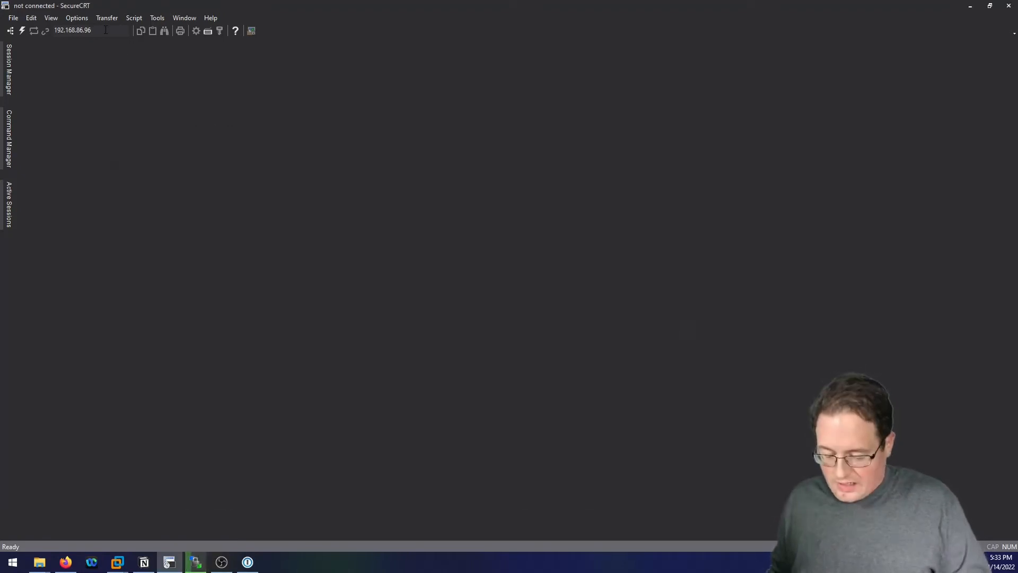
SSH into 192.168.86.220 with the account username and password.
key("Return")
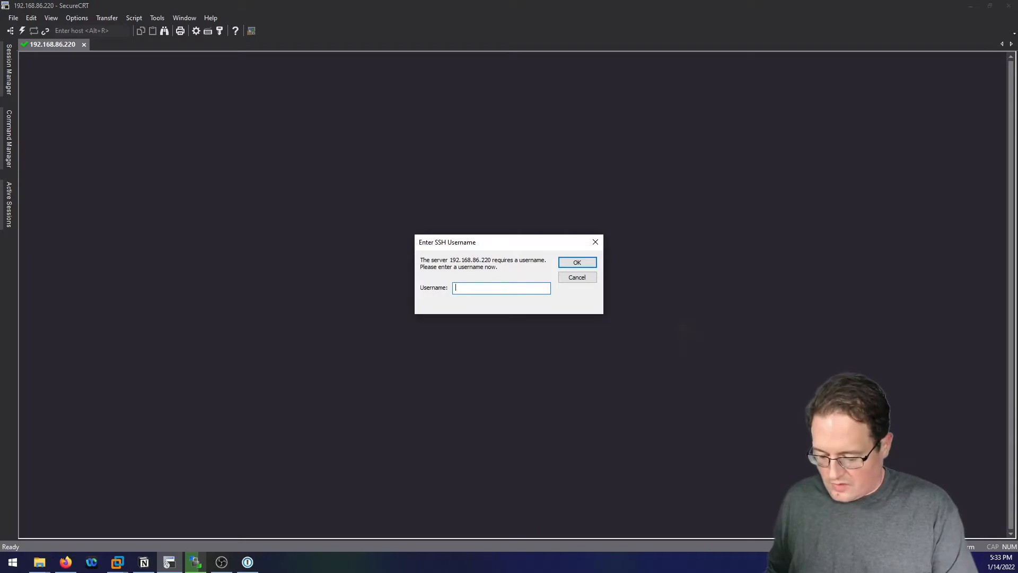
key("Return")
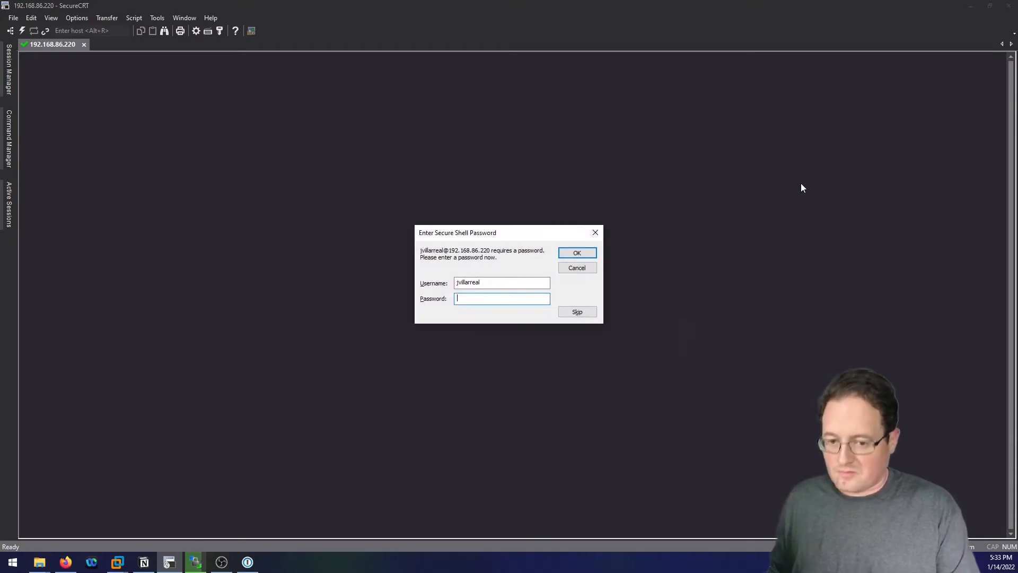
key("Return")
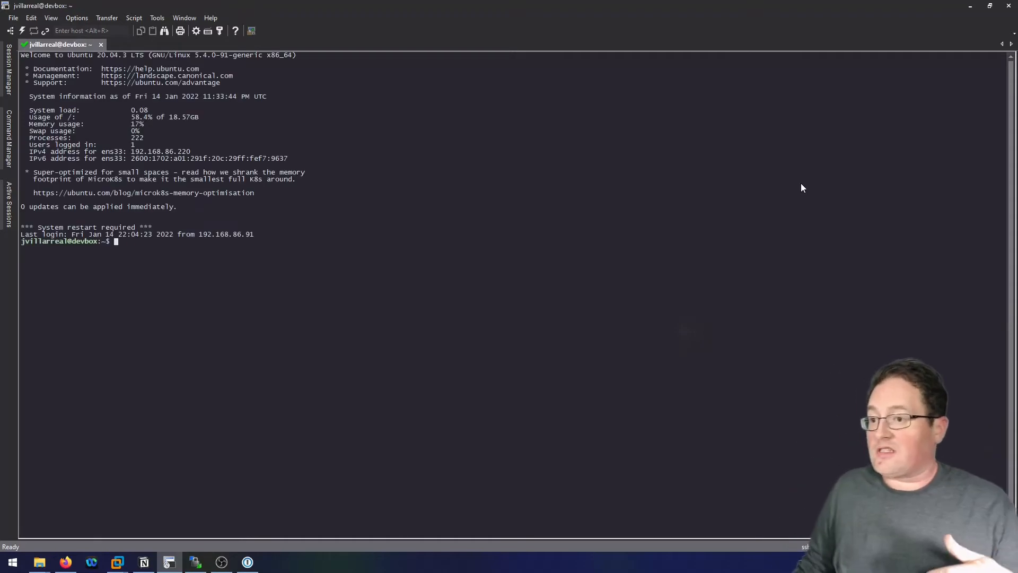
Change into the Arista folder and list its contents with ls -l.
type("cd Arista/")
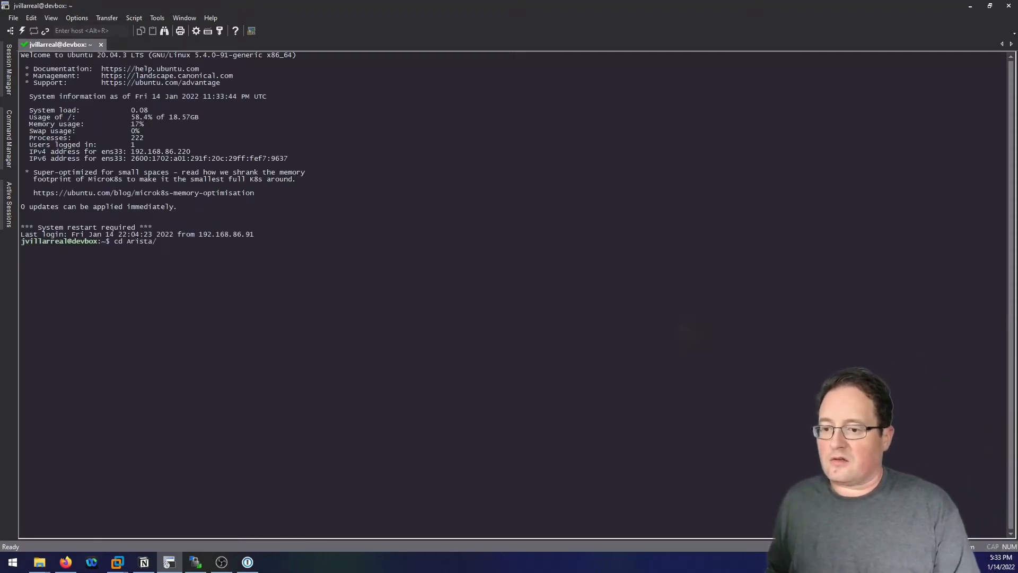
key("Return")
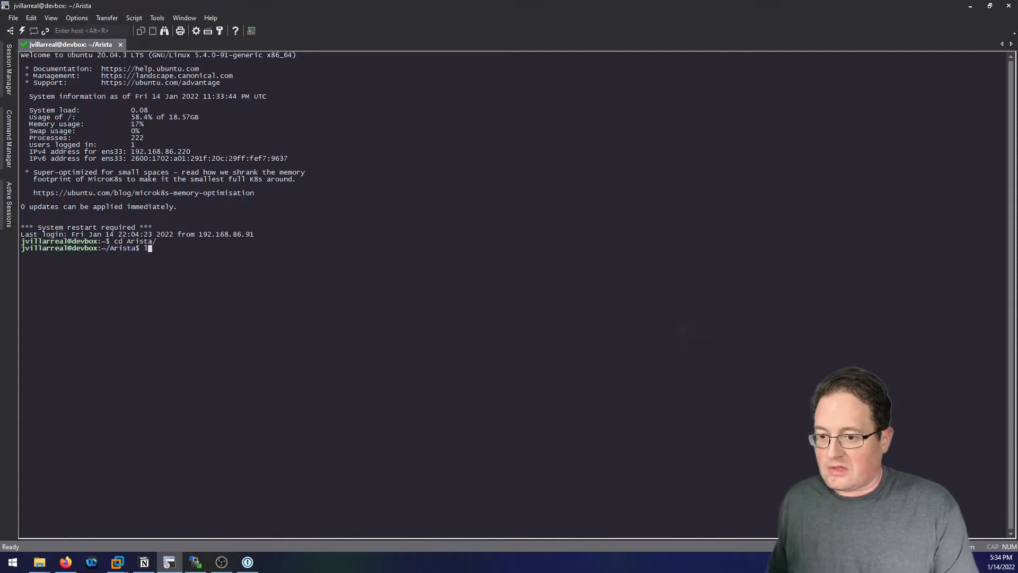
type("s -l")
key("Return")
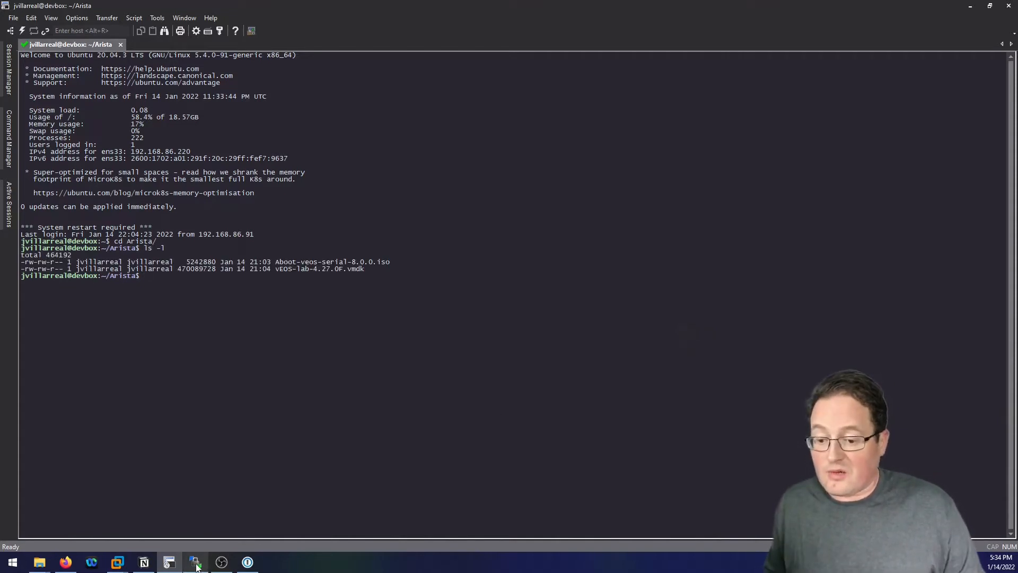
mouse_move(197, 567)
left_click(197, 530)
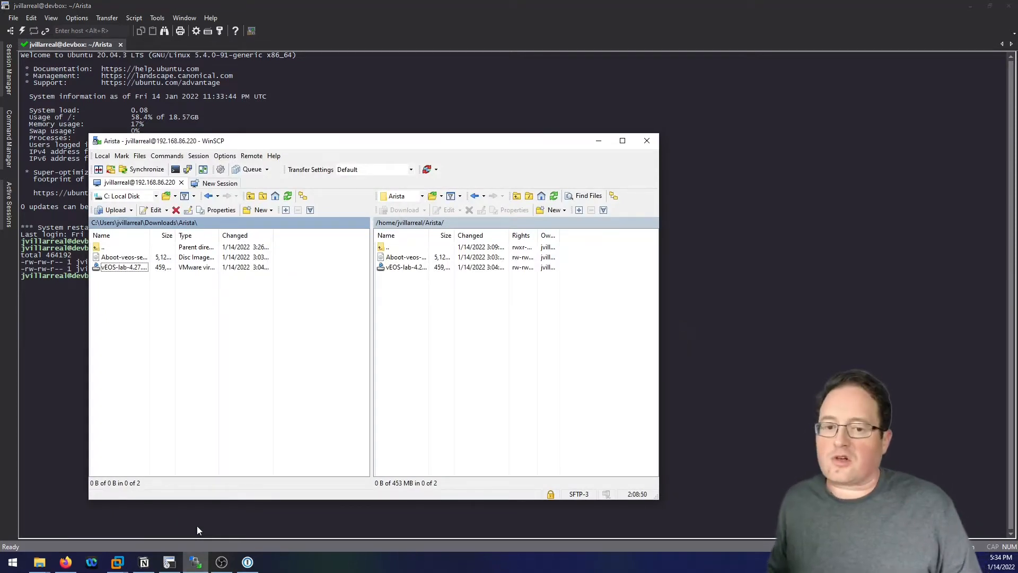
left_click(530, 32)
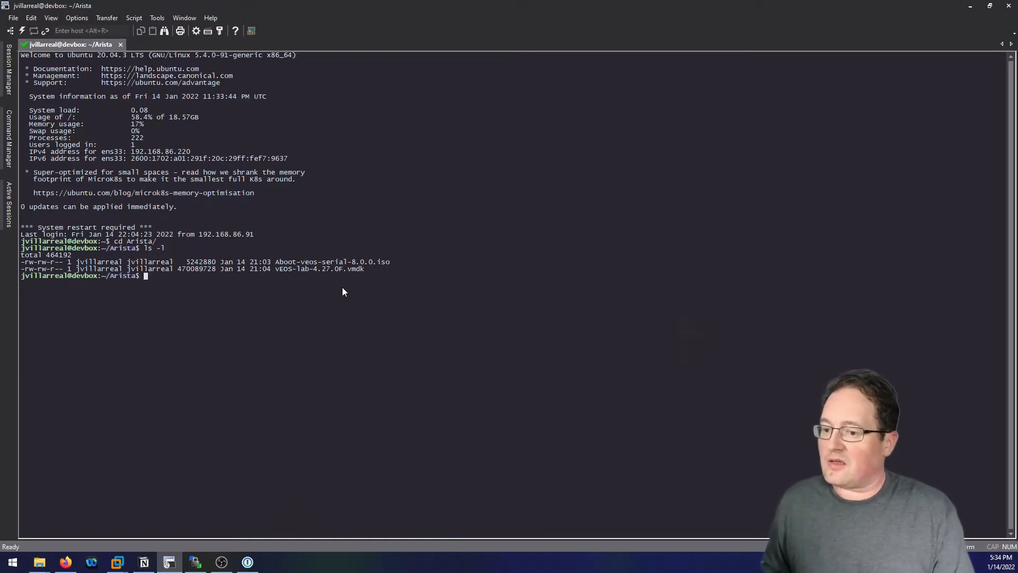
Copy Aboot-veos-serial-8.0.0.iso to Aboot-veos-serial-8.0.0.img with sudo dd, then check it with ls -l.
type("sudo dd")
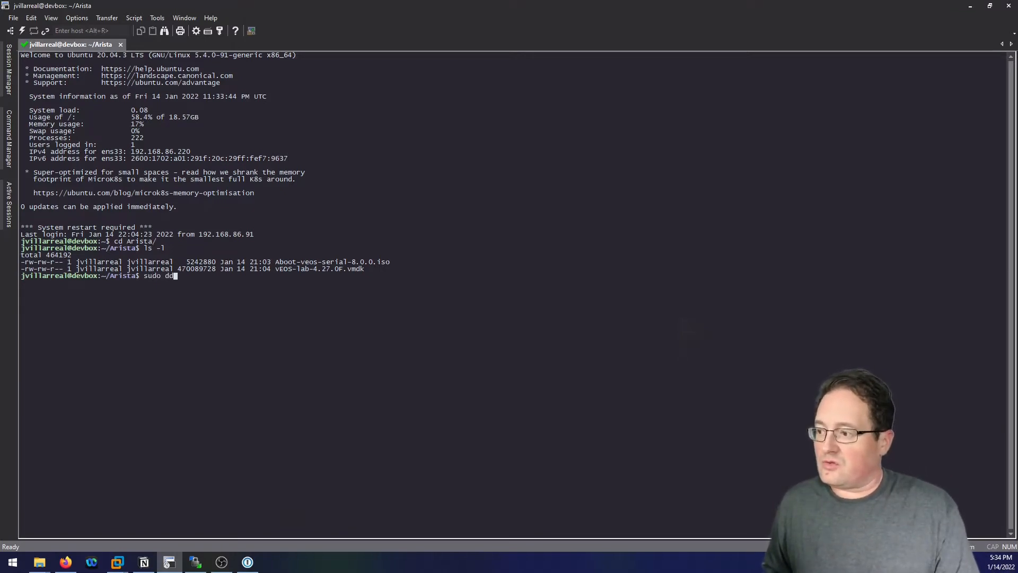
type(" if")
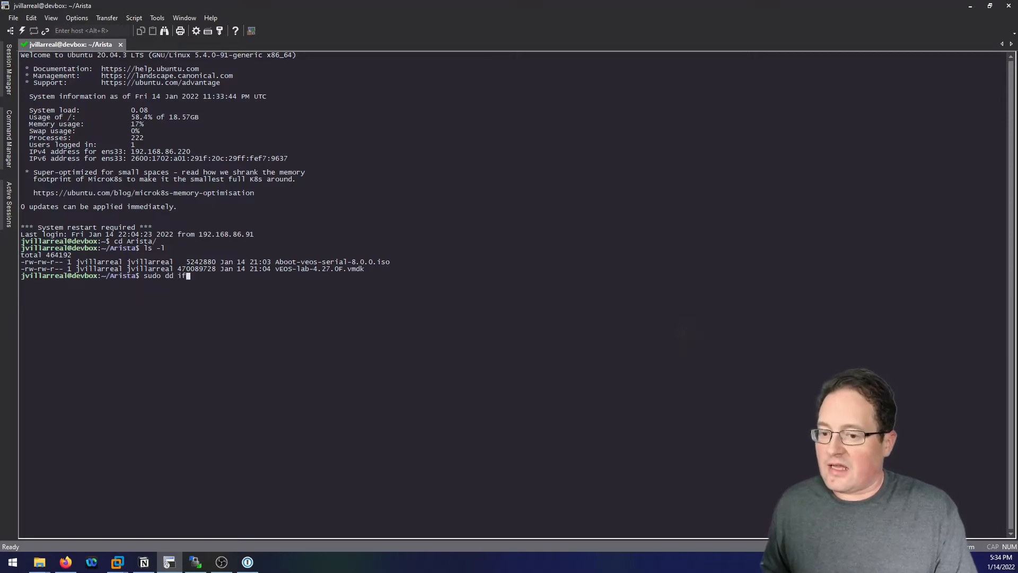
type("=A")
key("Tab")
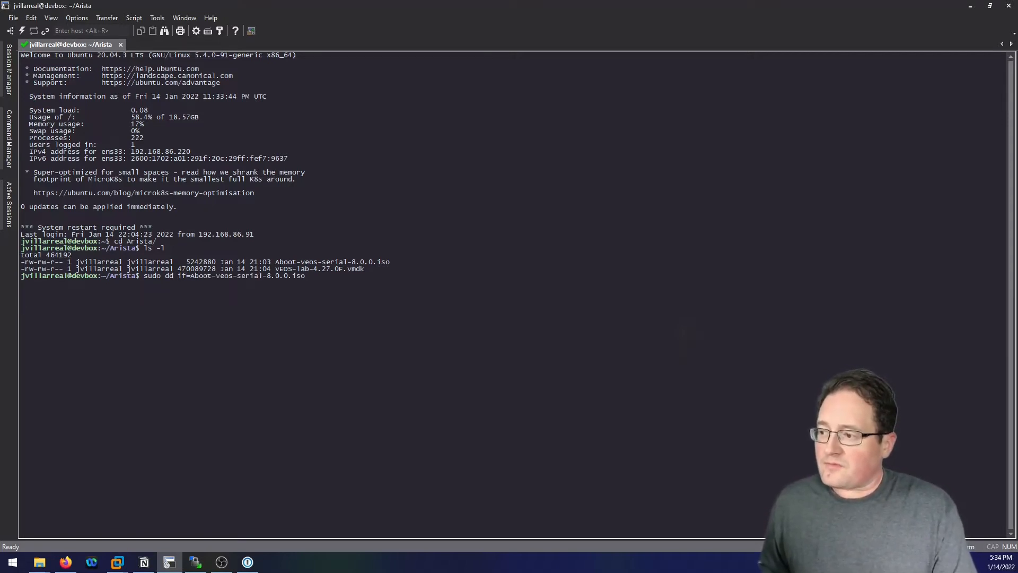
type("-of")
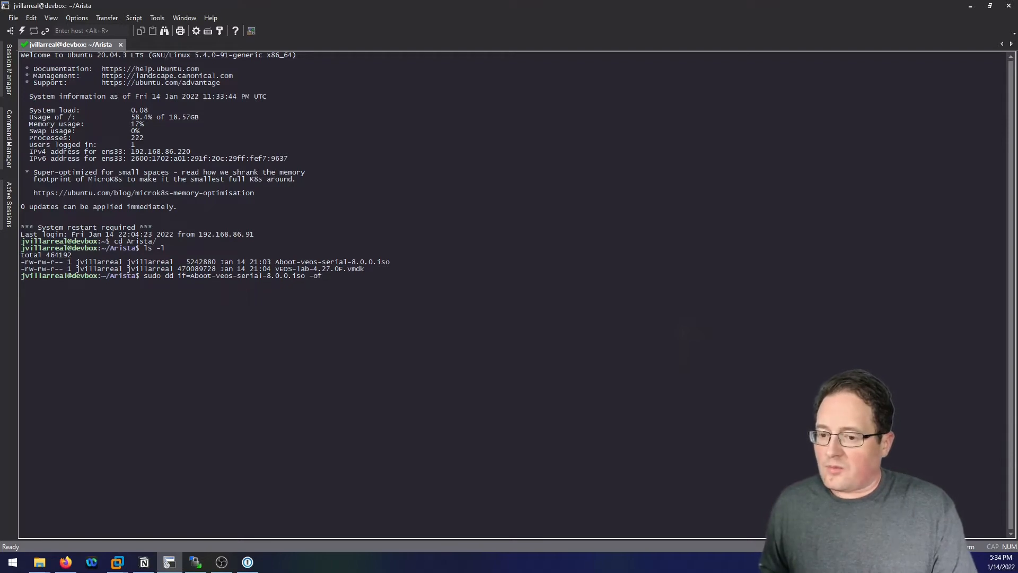
key("BackSpace")
key("BackSpace")
key("BackSpace")
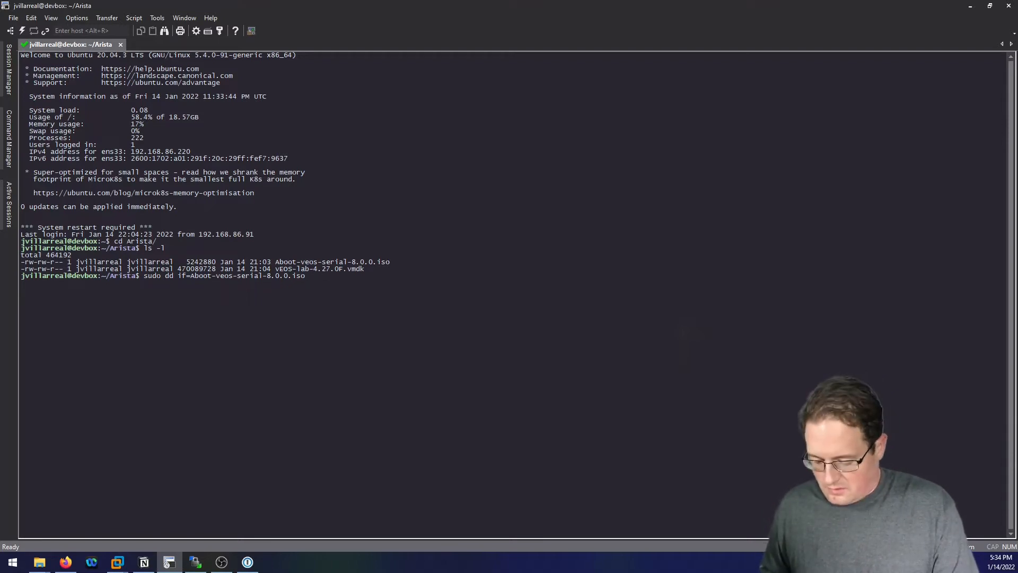
type("of=A")
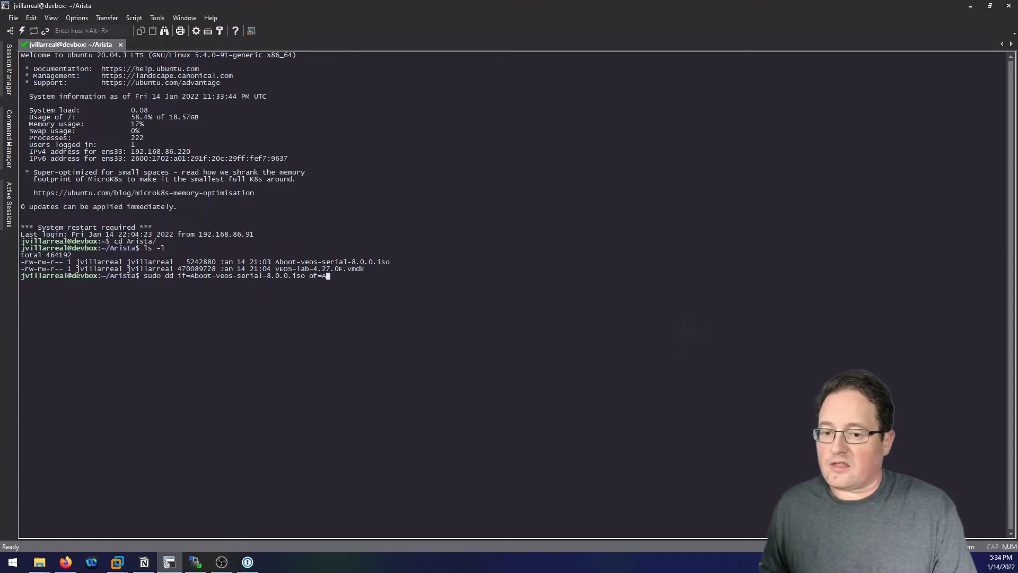
type("b")
key("Tab")
key("BackSpace")
key("BackSpace")
key("BackSpace")
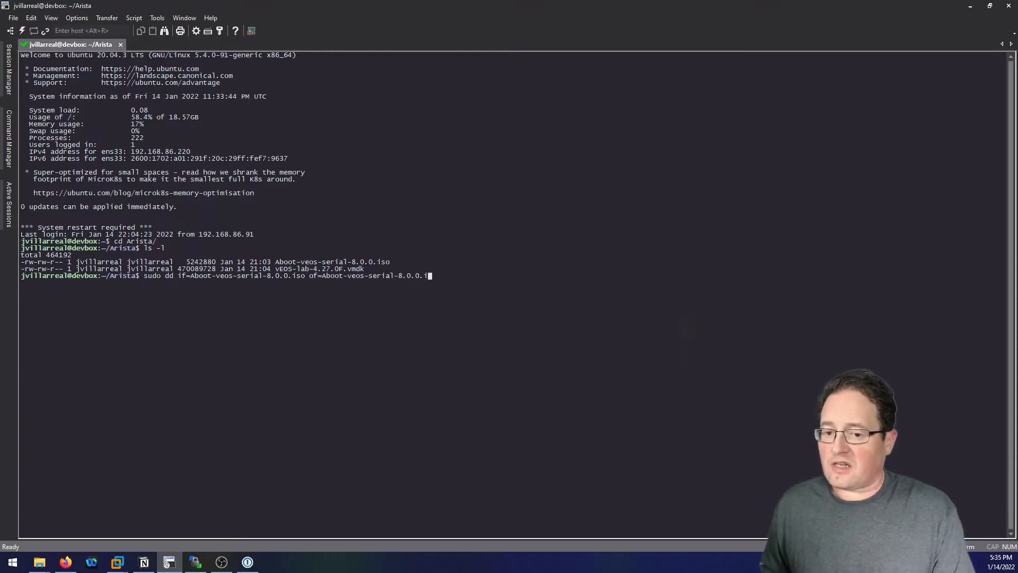
type("img")
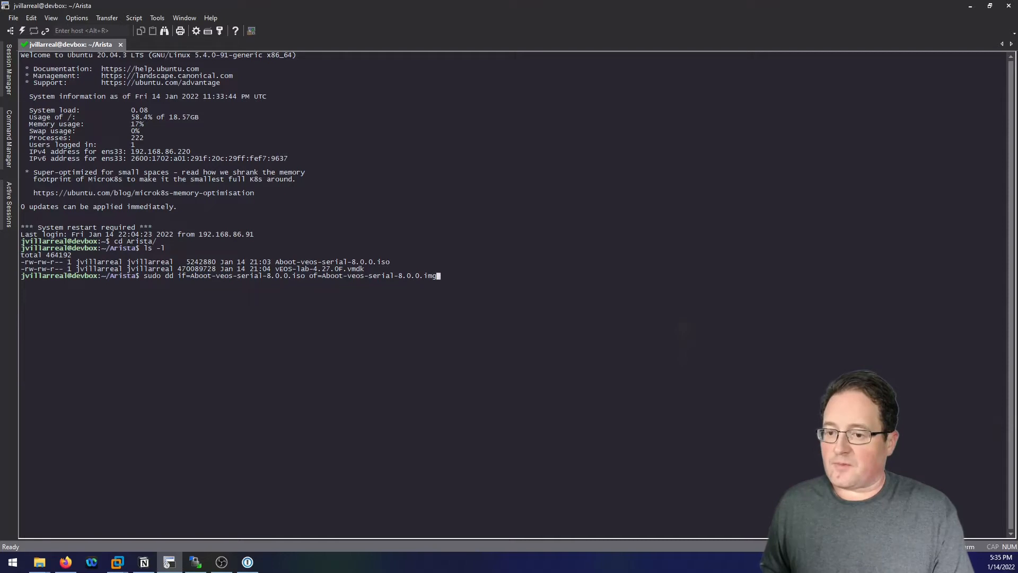
key("Return")
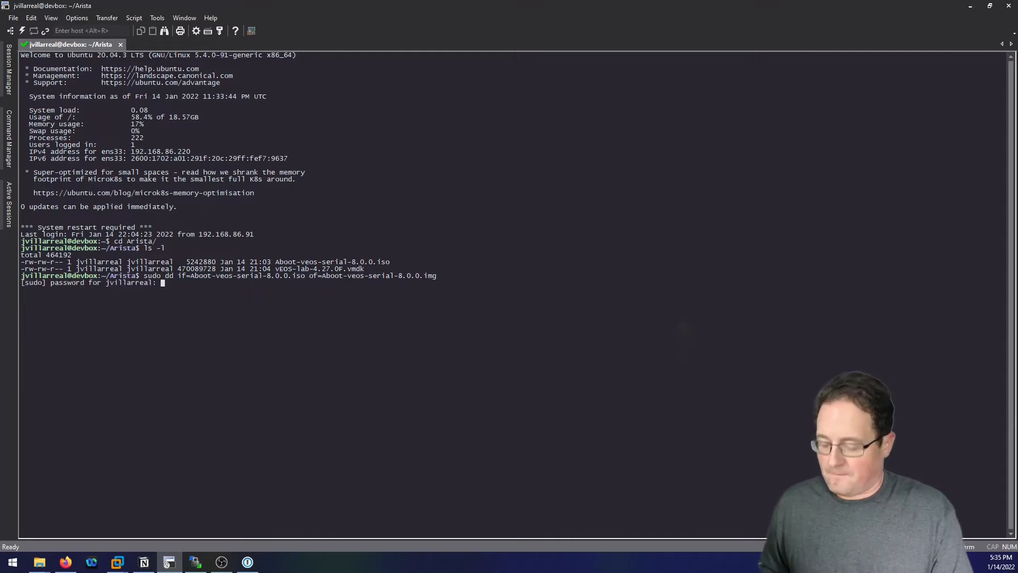
key("Return")
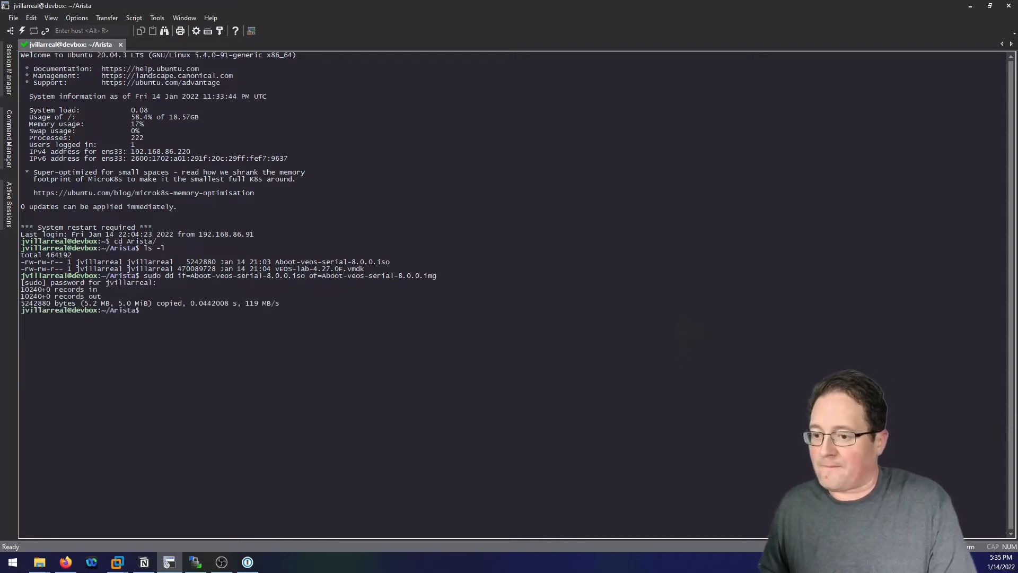
key("Return")
key("Return")
key("Return")
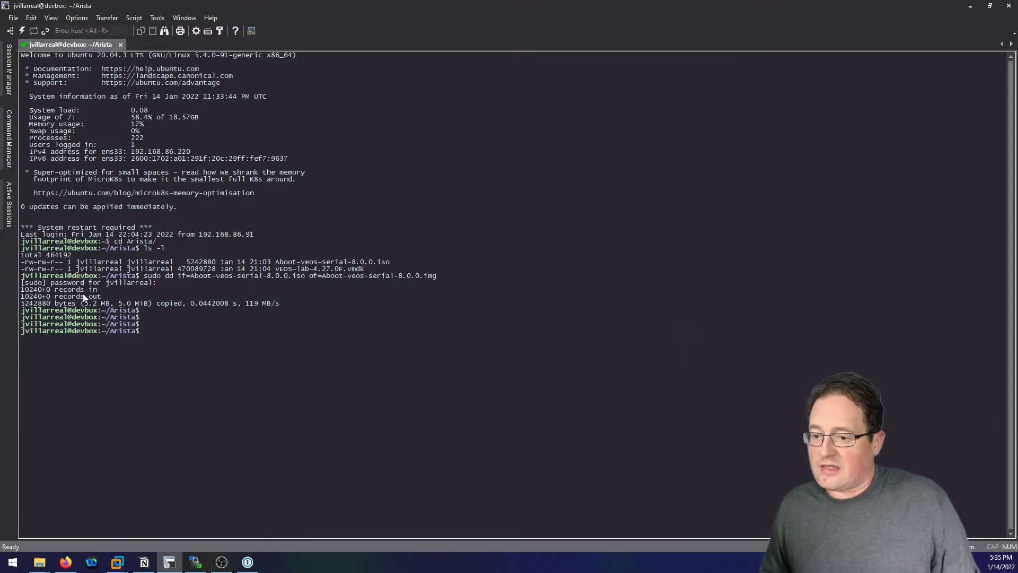
type("ls -l")
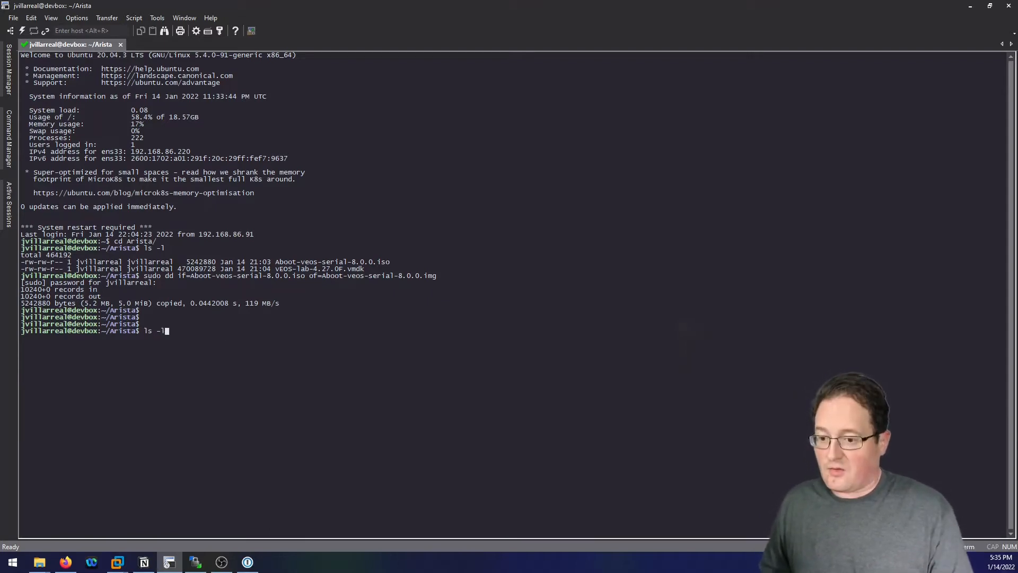
key("Return")
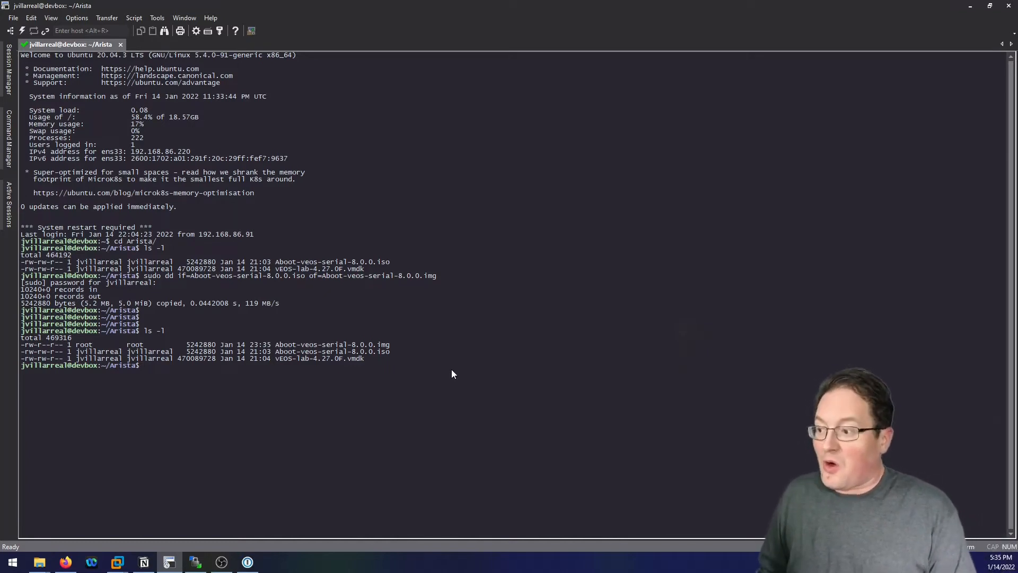
Try running qemu-img, which turns out not to be installed.
type("quemu")
key("BackSpace")
type("-img")
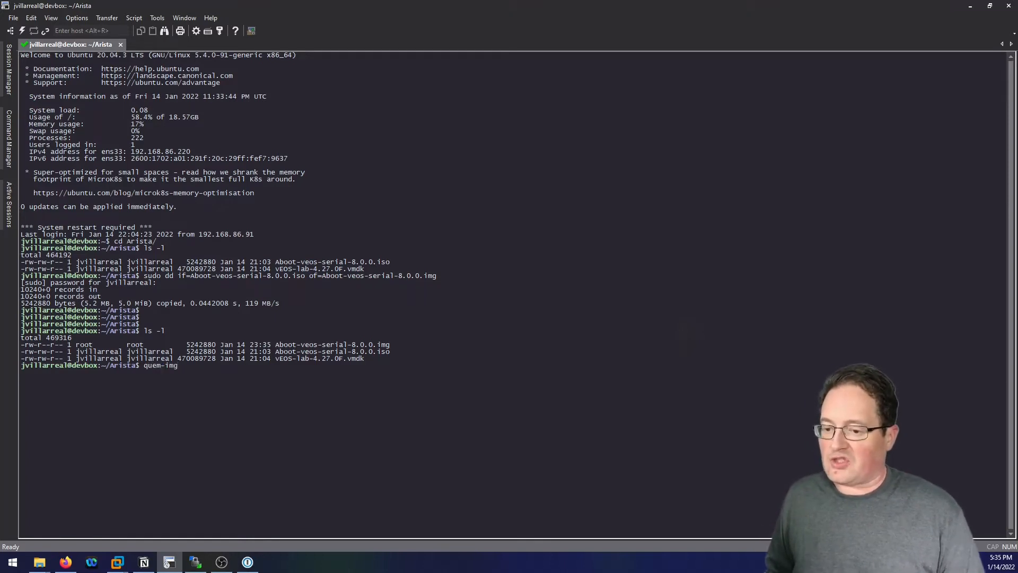
key("Return")
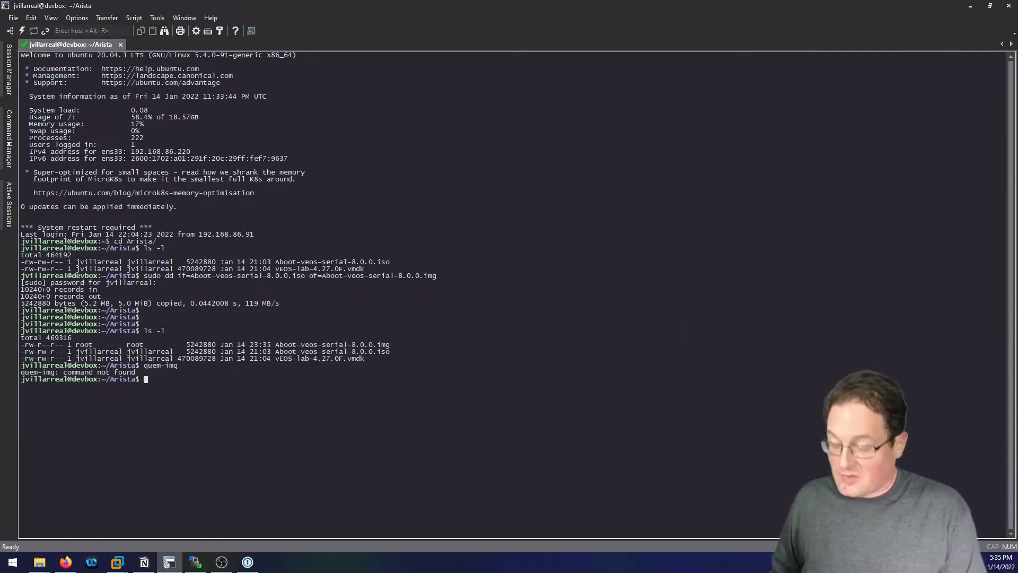
type("emu-img")
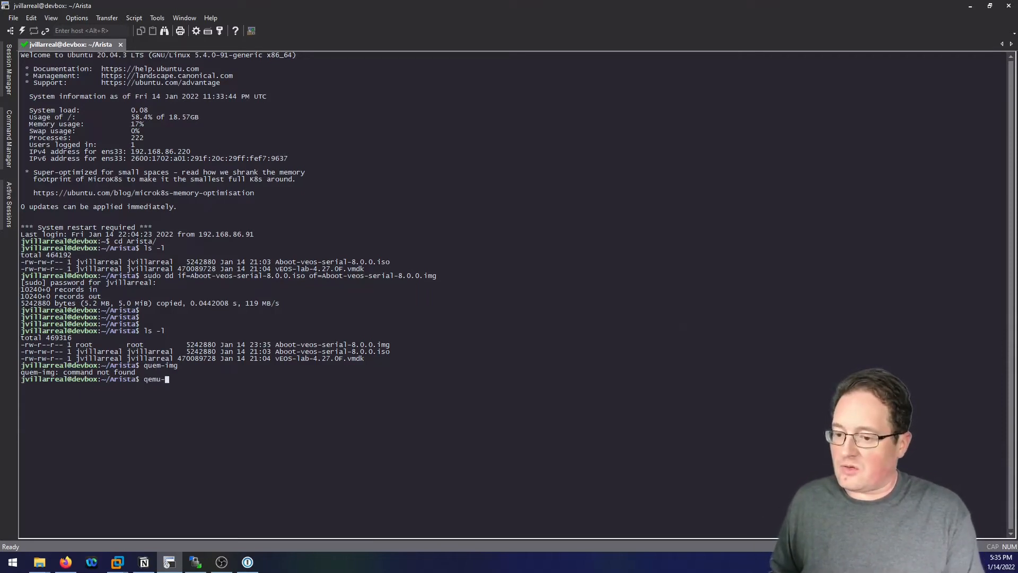
key("Return")
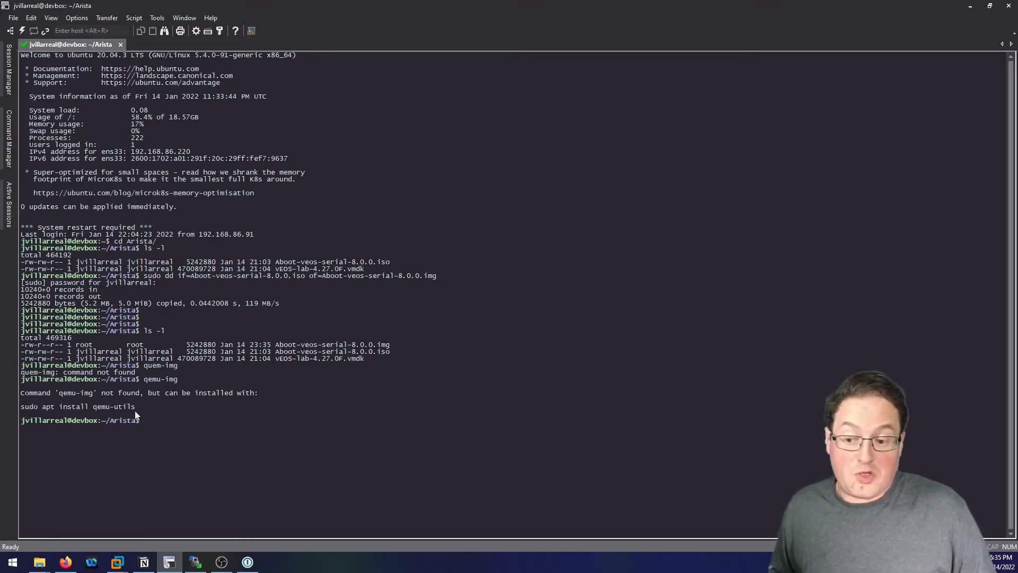
Install qemu-utils by pasting the suggested 'sudo apt install qemu-utils' command and answering Y.
left_click_drag(20, 406, 136, 409)
key("ctrl+c")
left_click(147, 419)
right_click(249, 415)
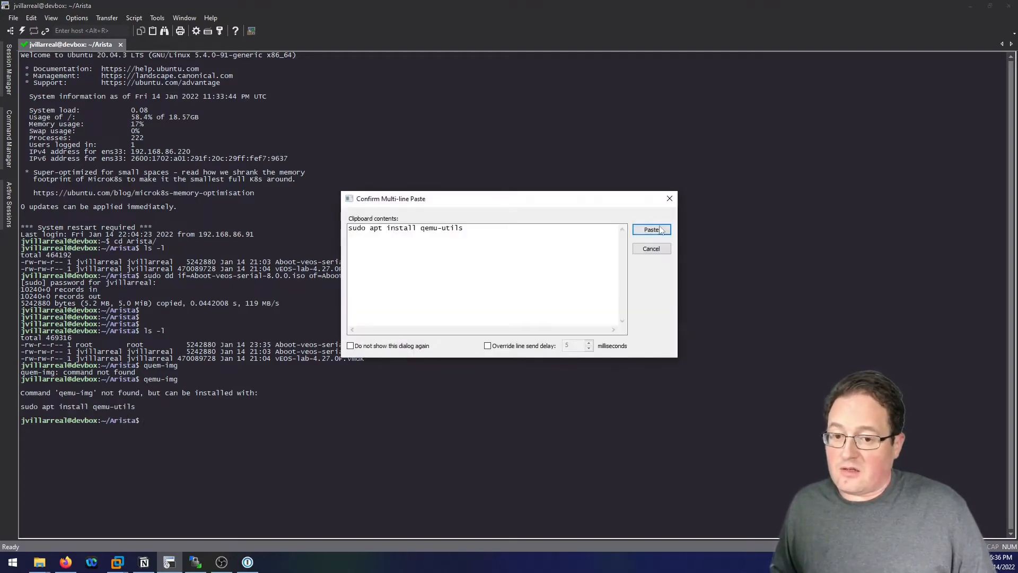
left_click(651, 230)
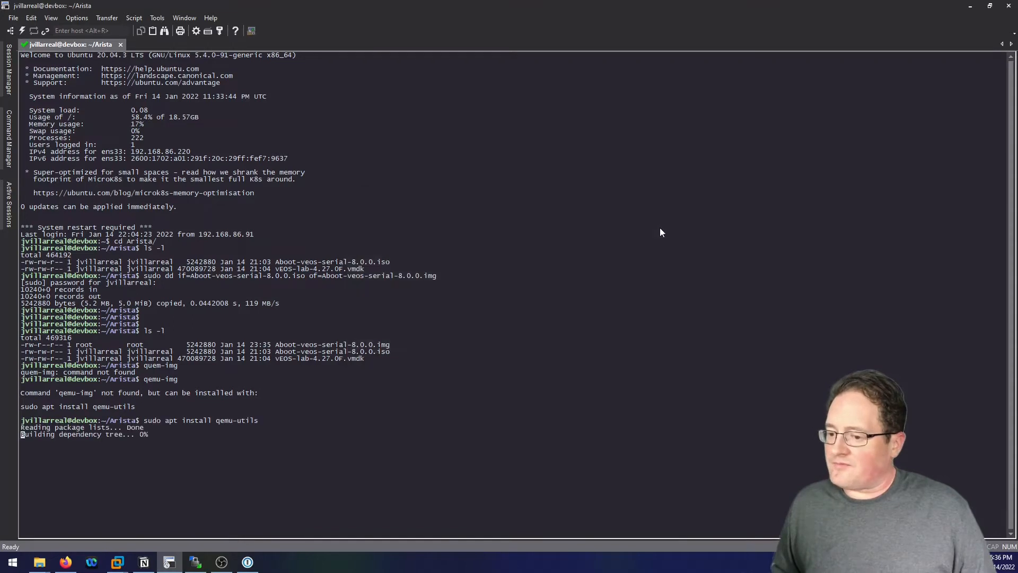
type("Y")
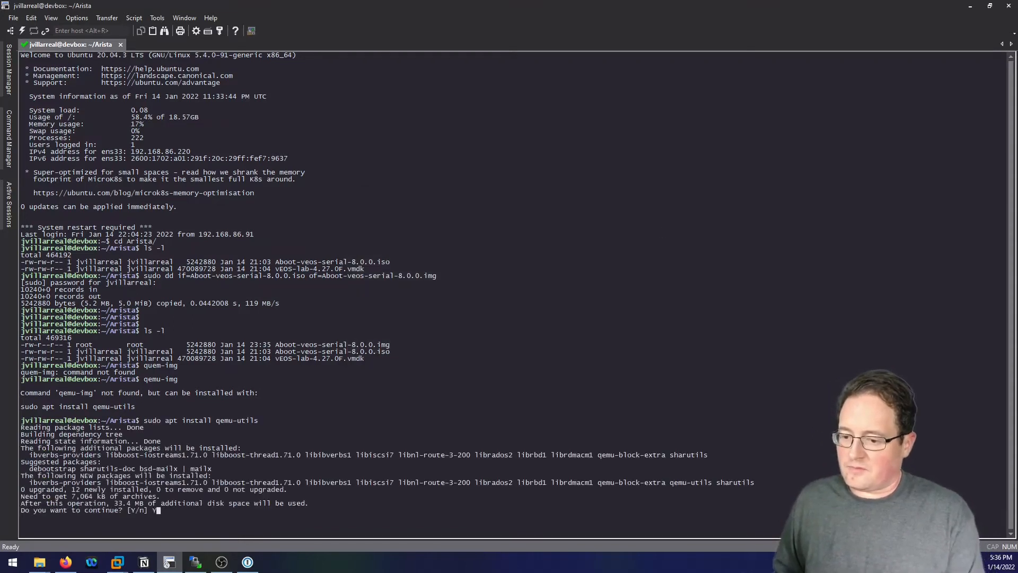
key("Return")
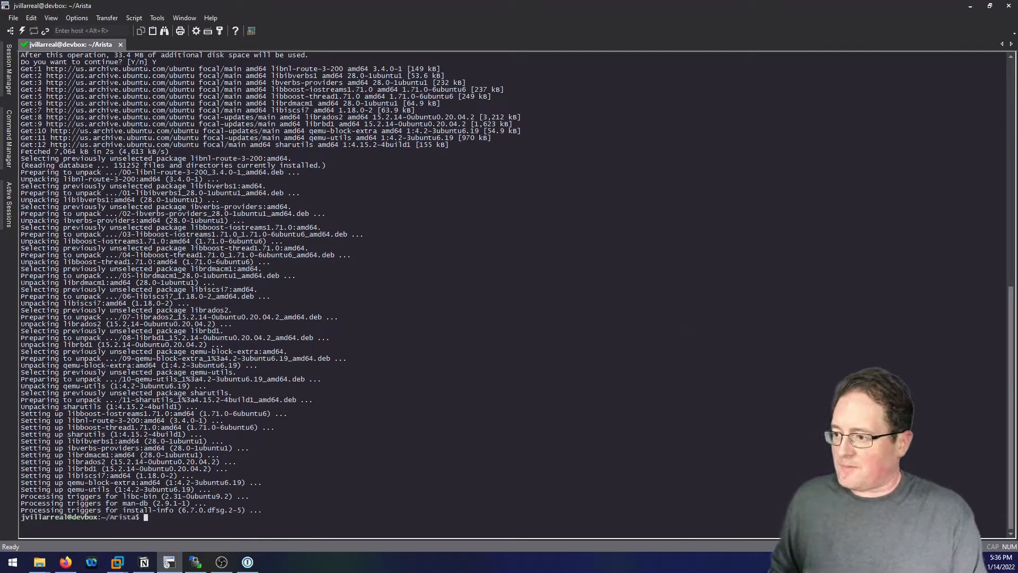
key("Return")
key("Return")
key("Return")
key("Return")
type("q")
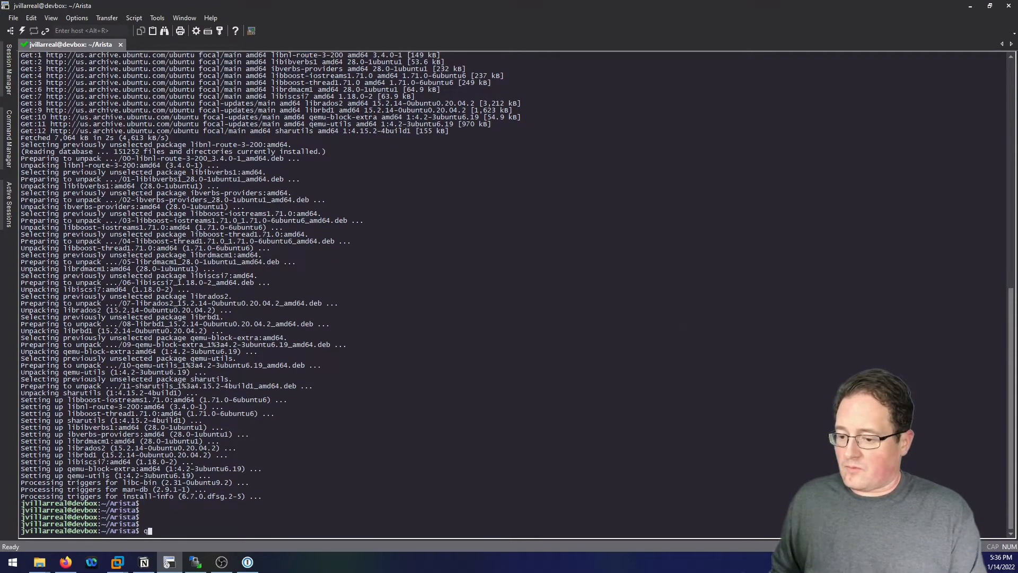
type("u")
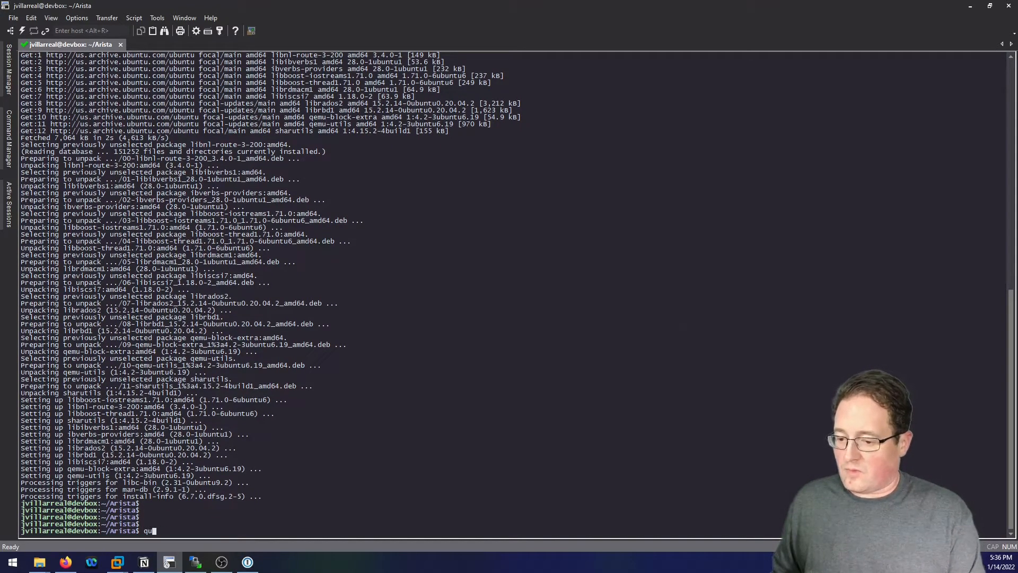
type("em")
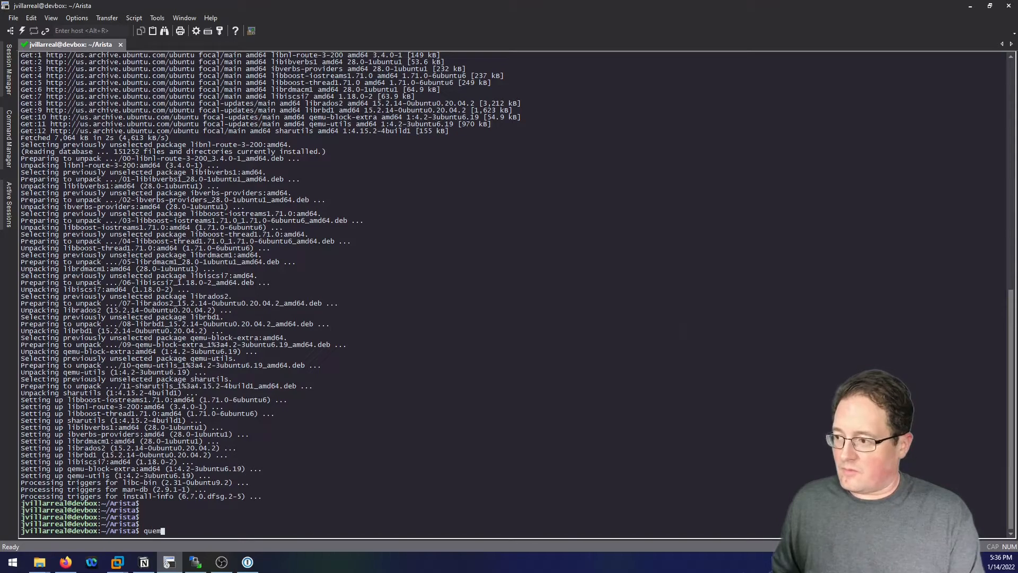
Run qemu-img to confirm it is now installed.
key("BackSpace")
key("BackSpace")
key("BackSpace")
type("emu-img")
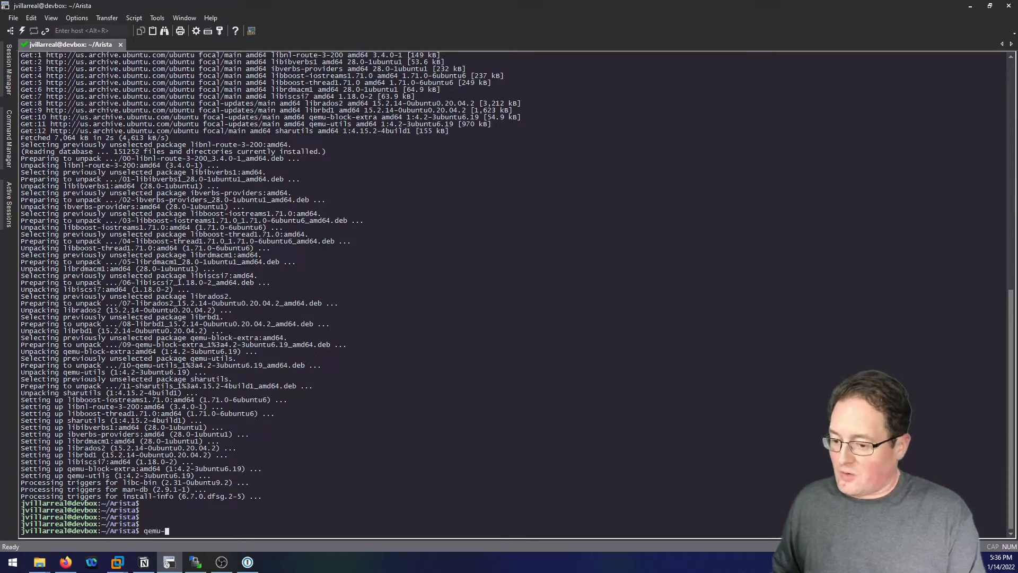
key("Return")
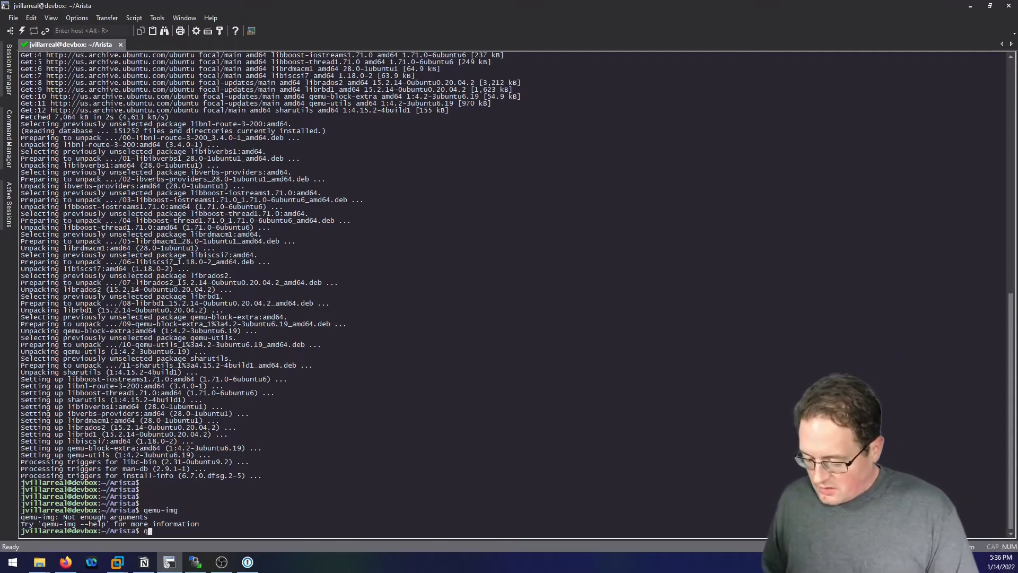
Convert Aboot-veos-serial-8.0.0.img to Aboot-veos-serial-8.0.0.qcow2 with qemu-img -f raw -O qcow2, then ls -l.
type("qemu")
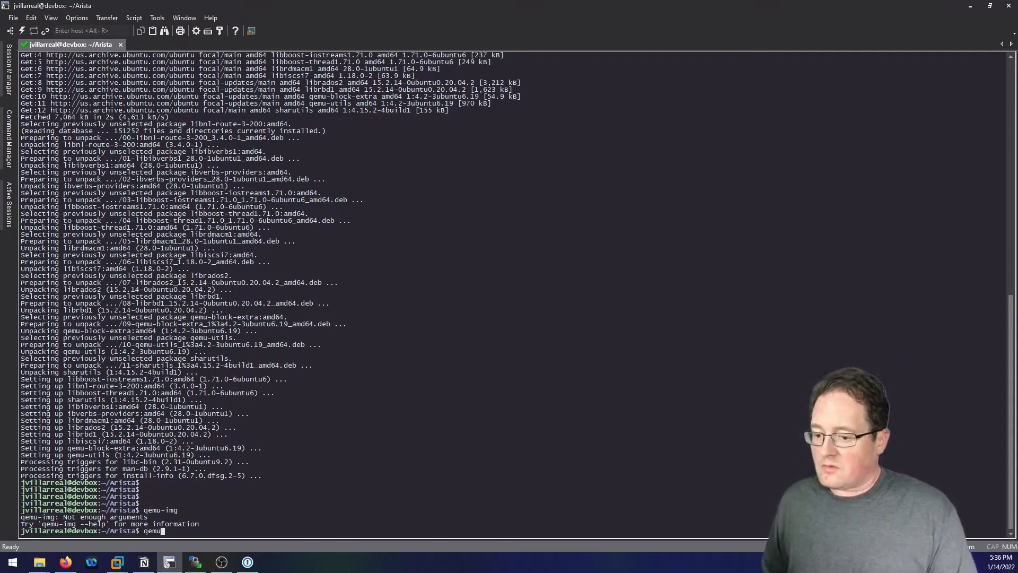
type("-img conf")
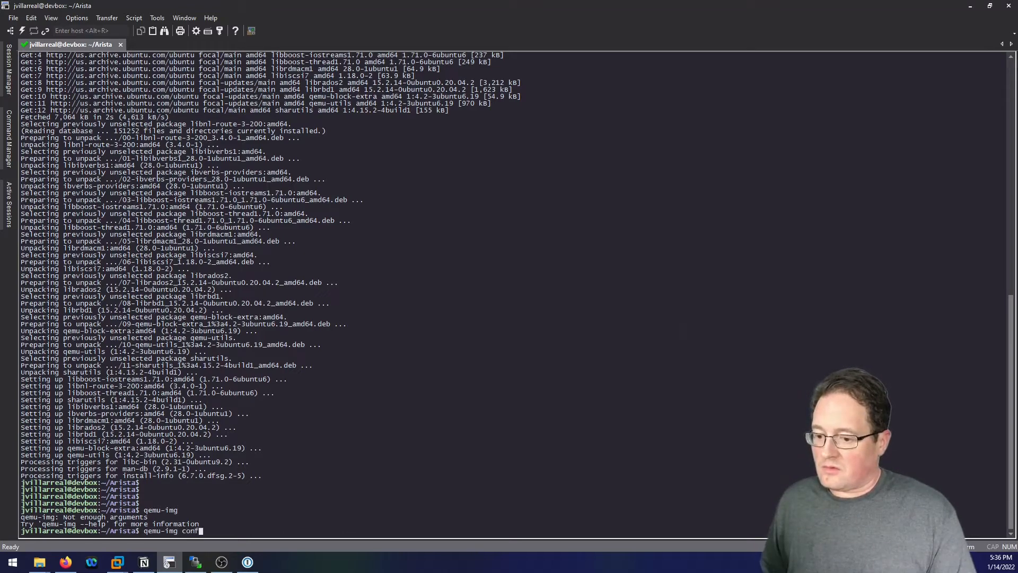
key("BackSpace")
type("ver")
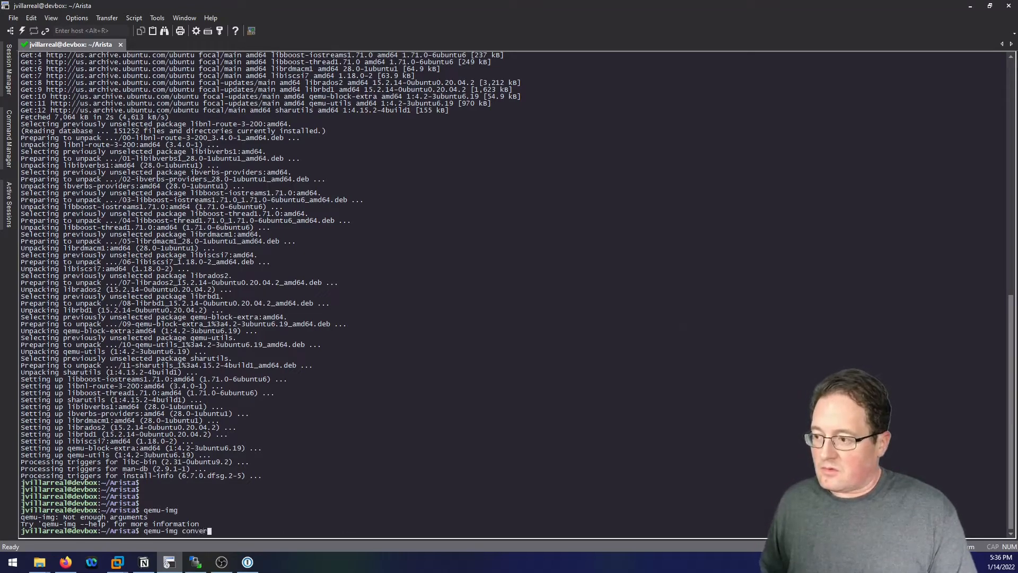
type("t -f raw ")
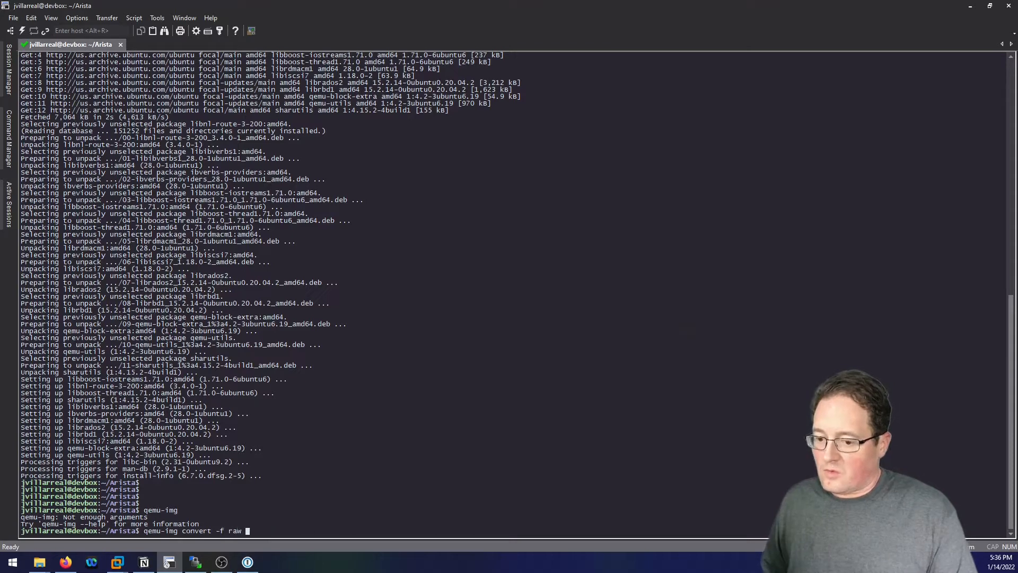
type("-O")
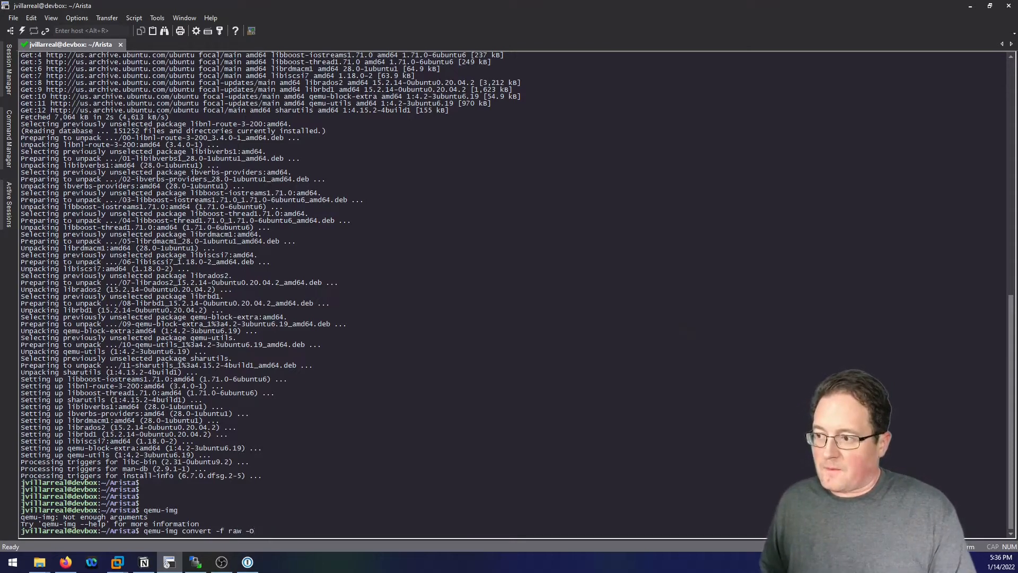
type(" qcow")
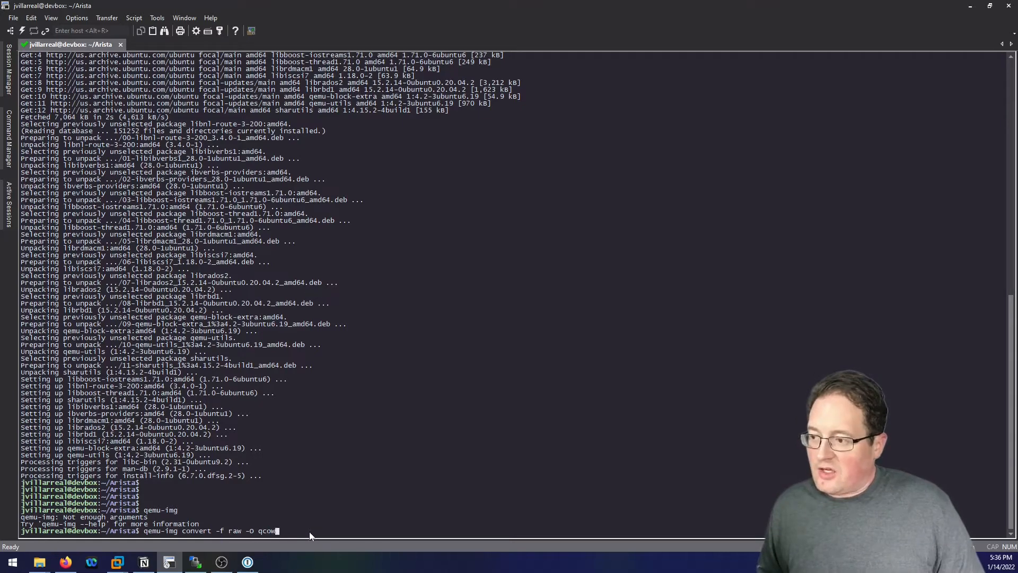
type("2")
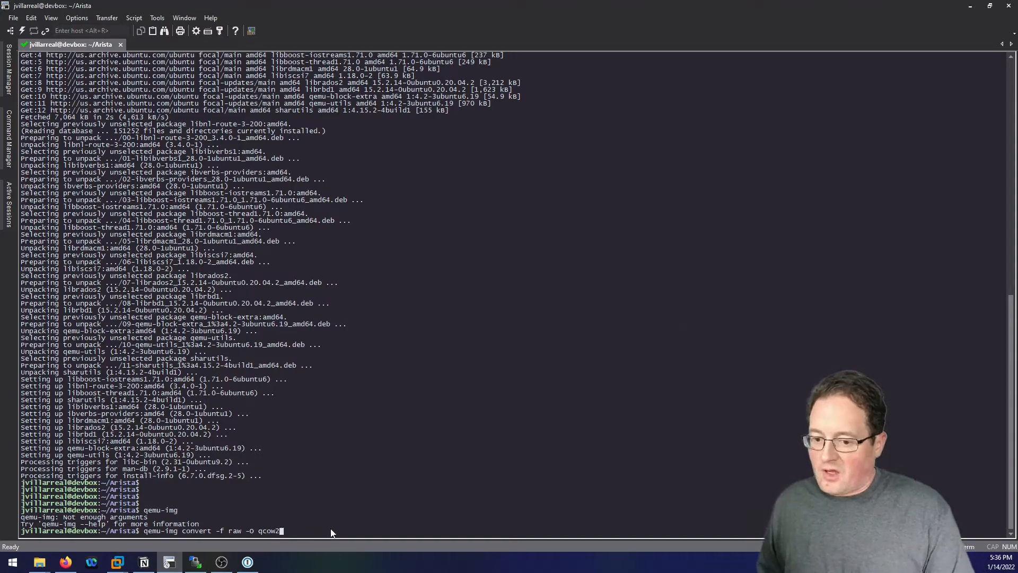
type(" Aboot-veos-serial-8.0.0.i")
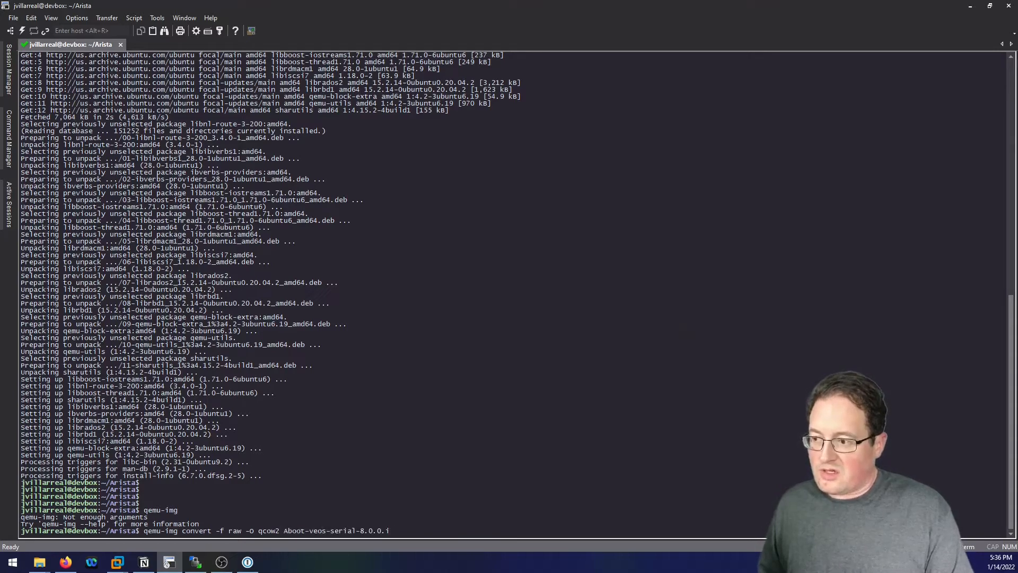
type("mg")
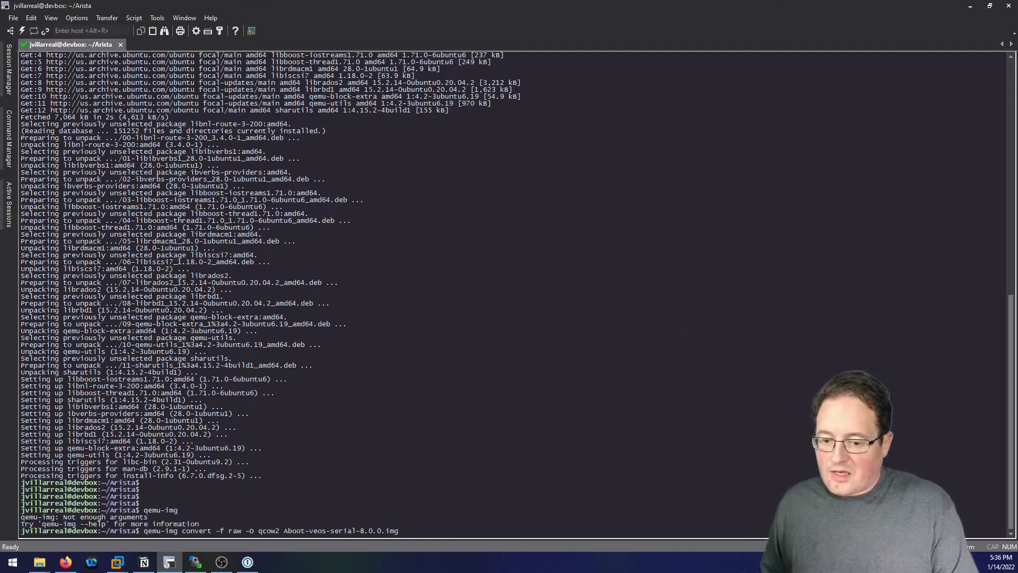
type(" Abo")
key("Tab")
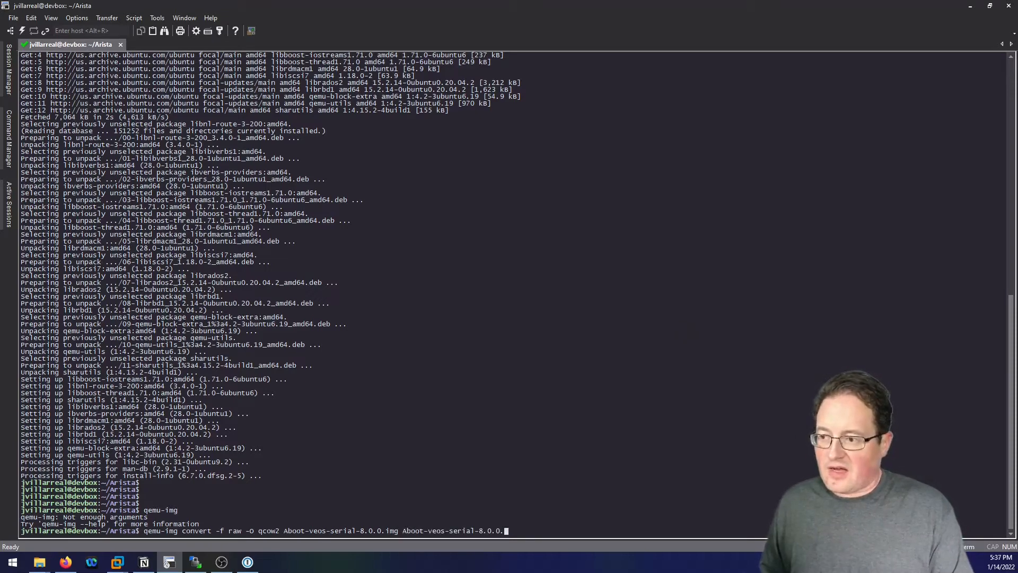
type("qcow2")
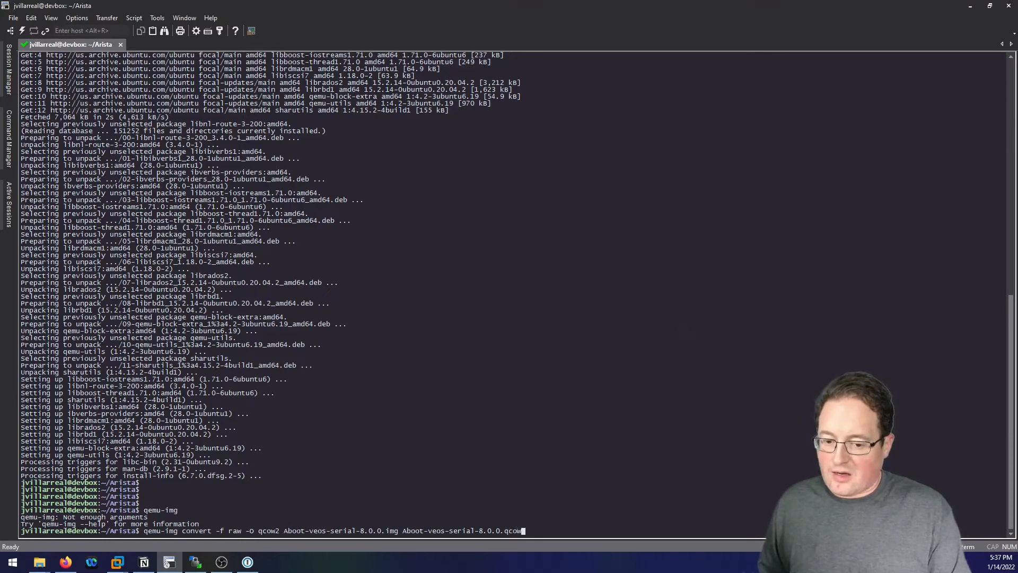
key("Return")
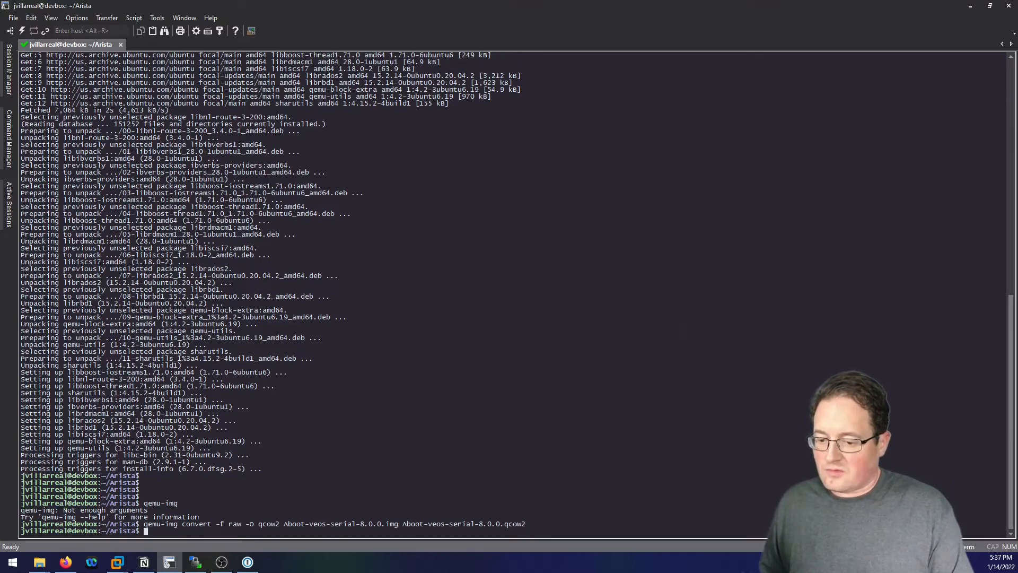
type("ls -l")
key("Return")
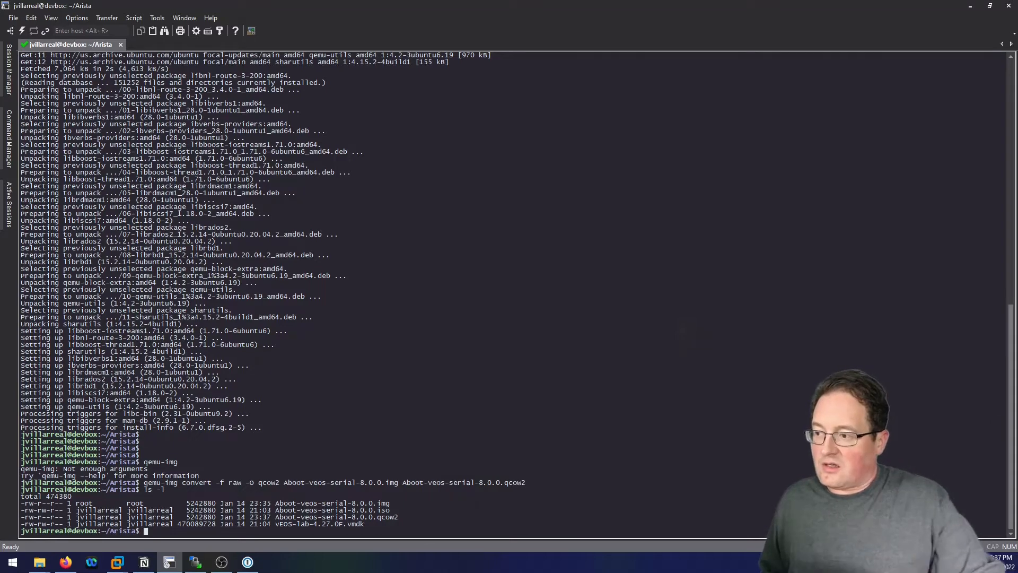
Convert vEOS-lab-4.27.0F.vmdk to vEOS-lab-4.27.0F.qcow2 with qemu-img convert -f vmdk -O qcow2.
type("quem")
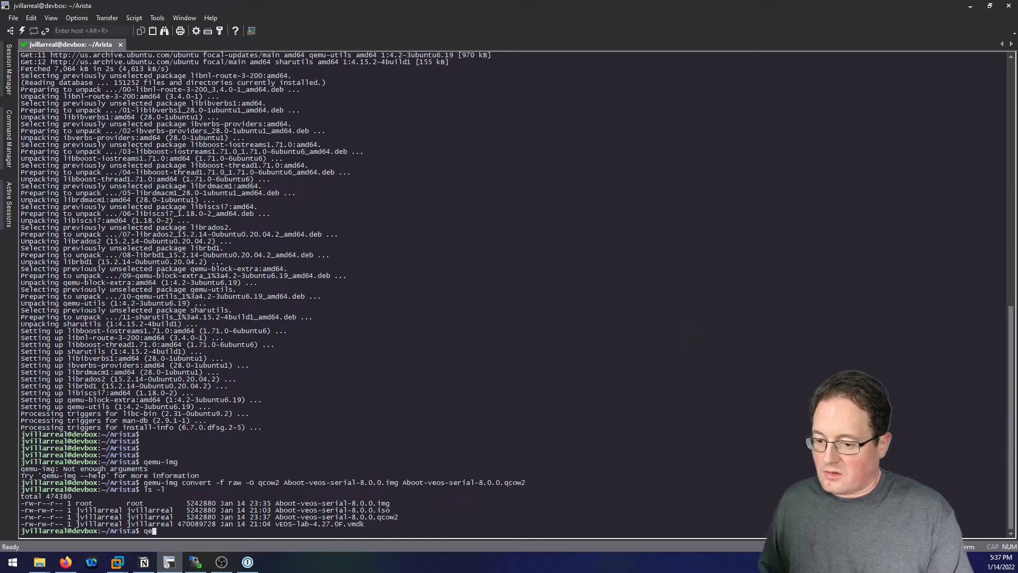
type("mu-img")
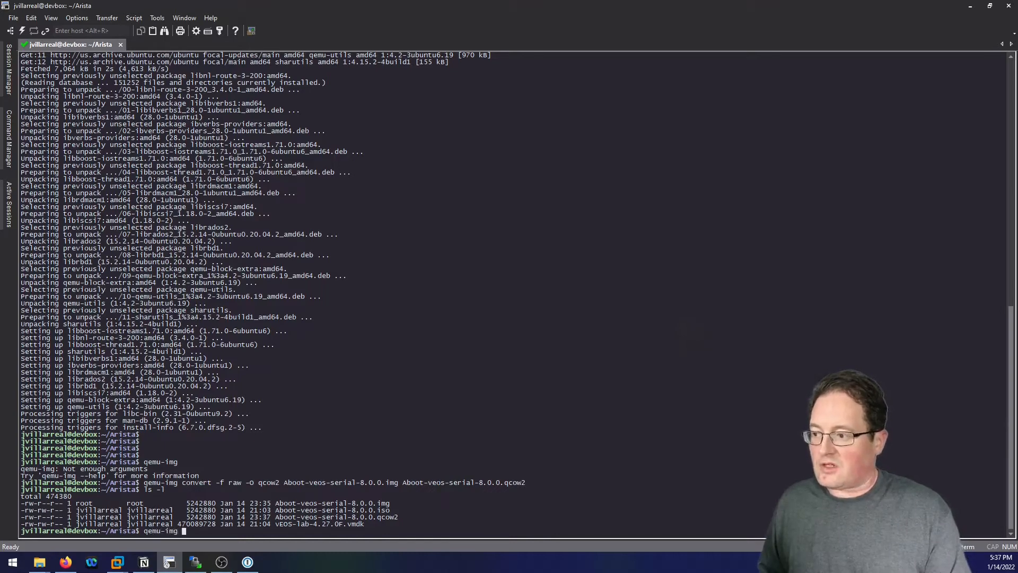
type(" co")
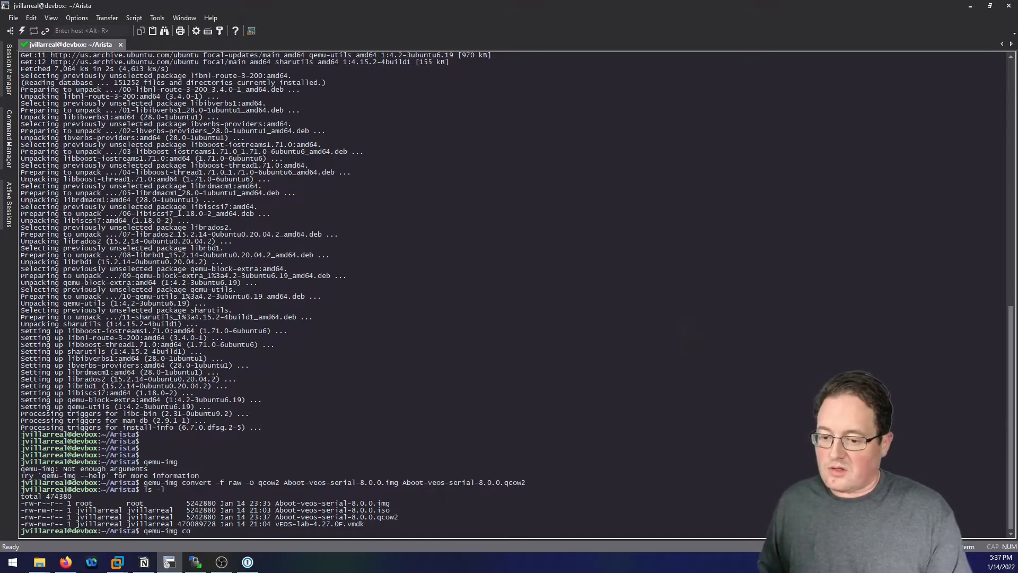
type("nvert -")
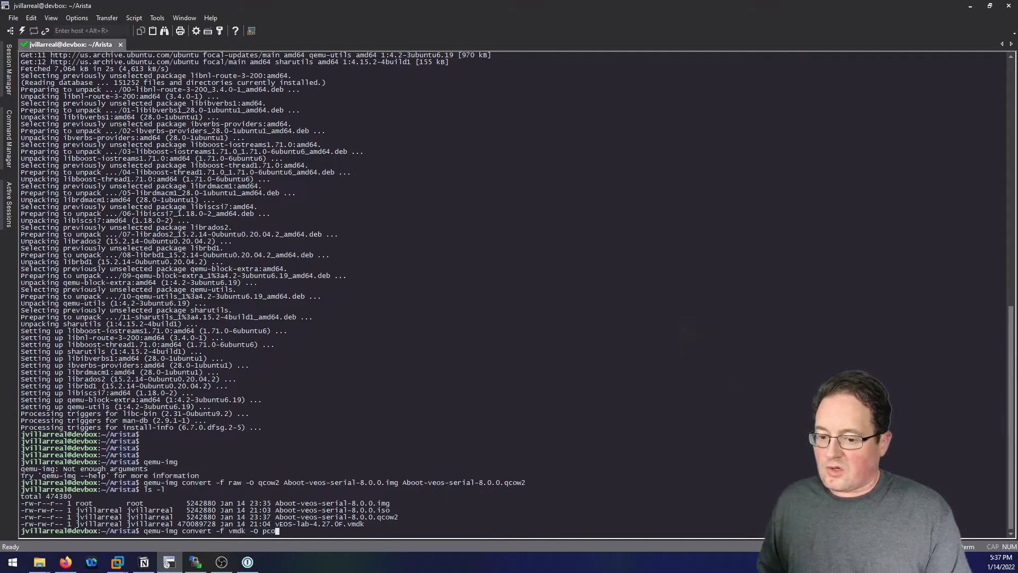
type("f vmdk -O qcow2")
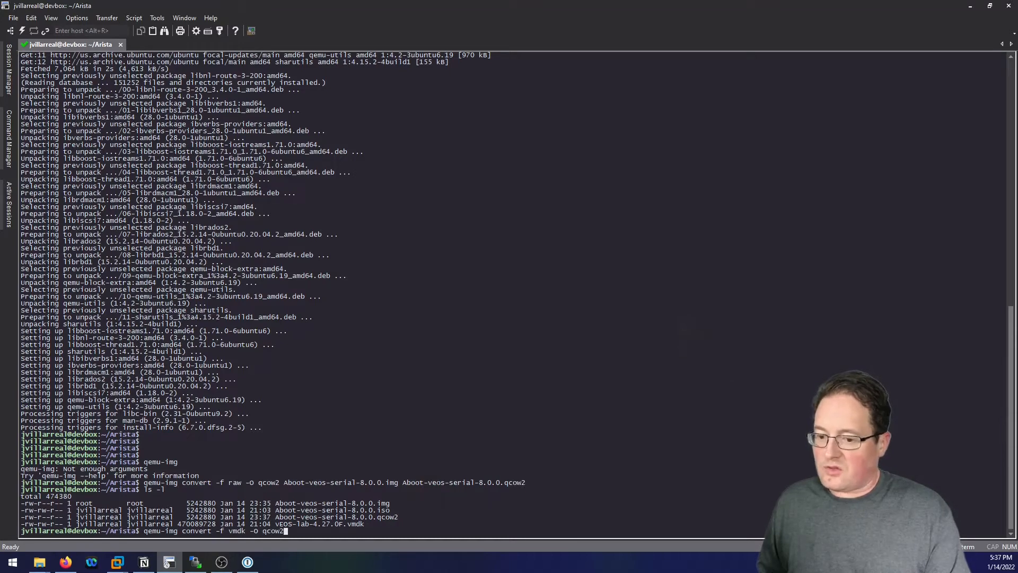
type(" v")
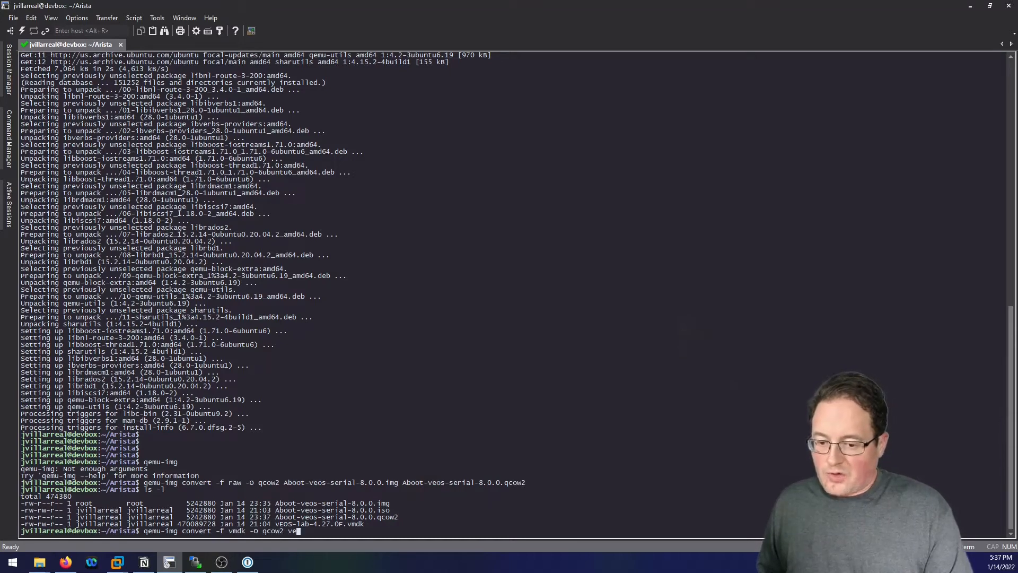
type("E")
key("Tab")
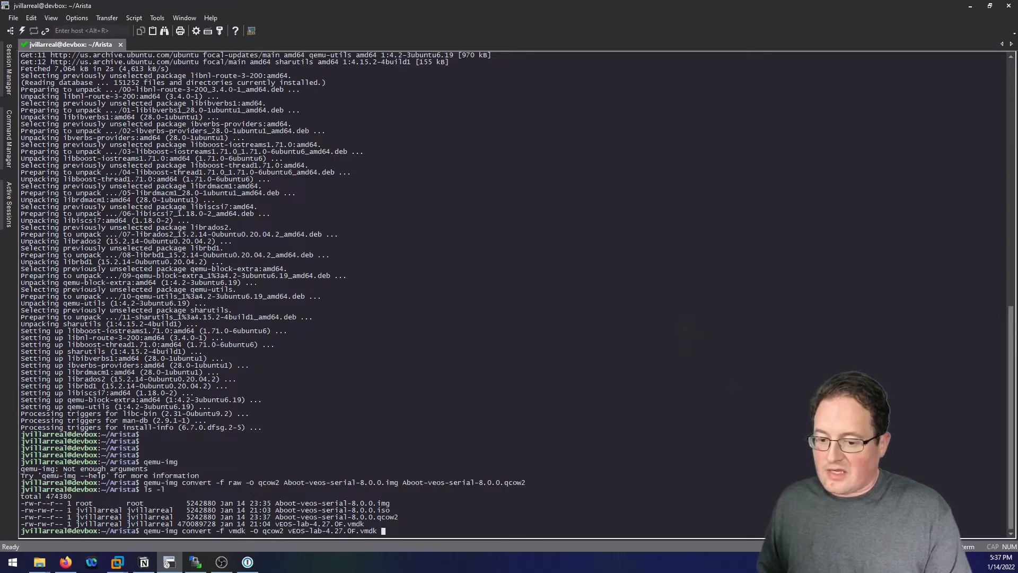
type("v")
key("Tab")
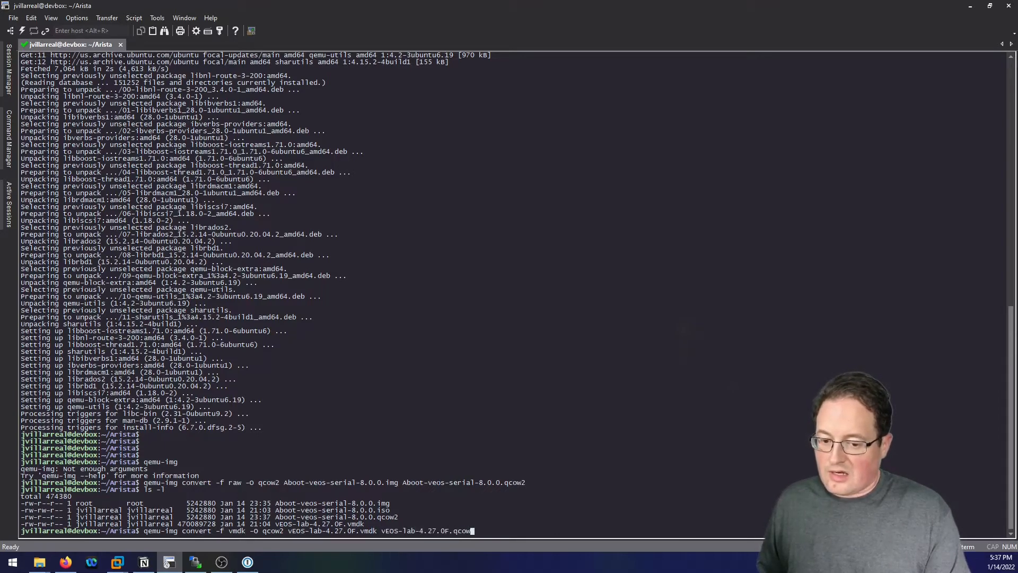
key("Return")
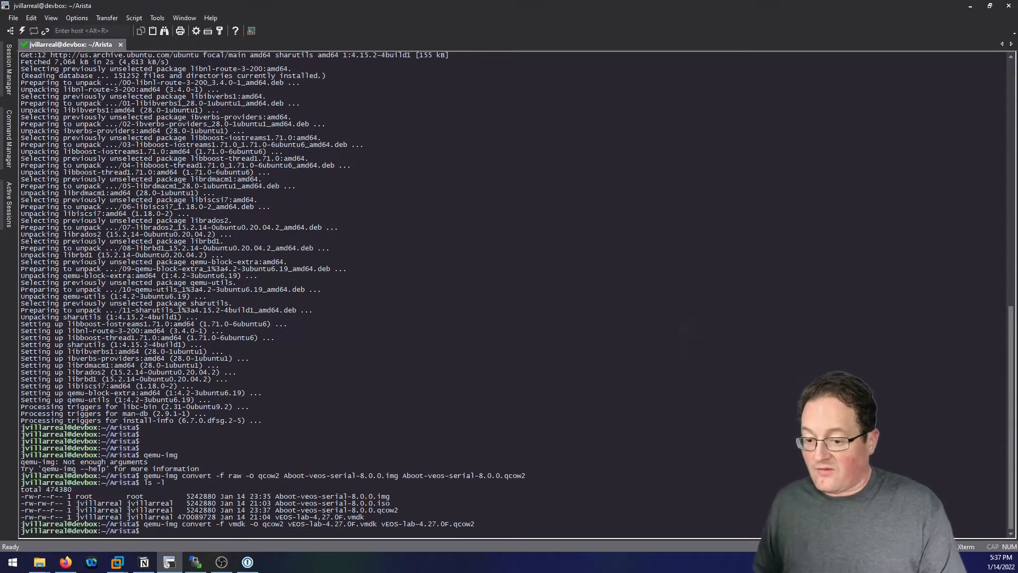
List the folder with ls -l, then list only the qcow2 files with ls -l *qcow*.
type("ls -l")
key("Return")
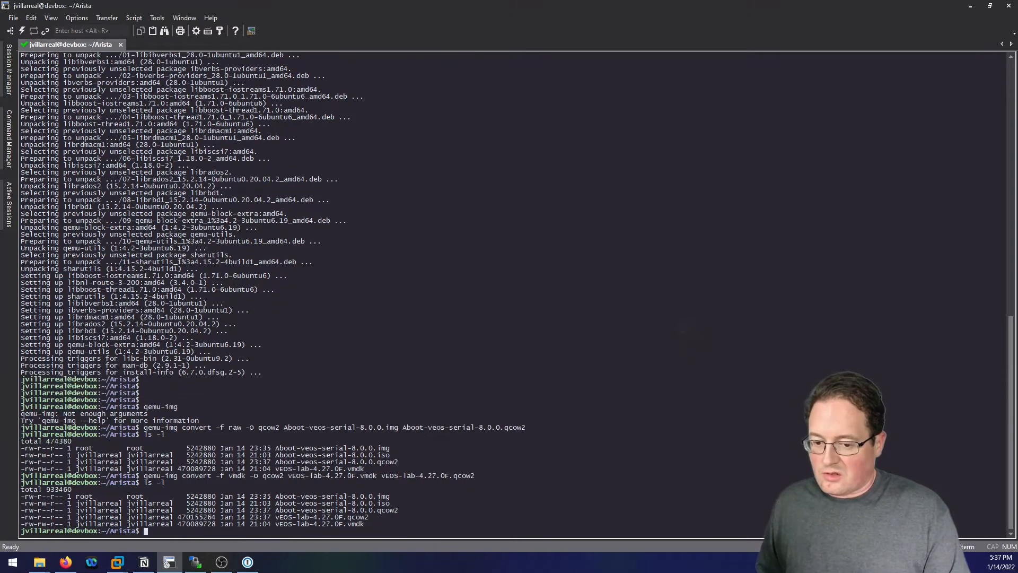
type("ls -")
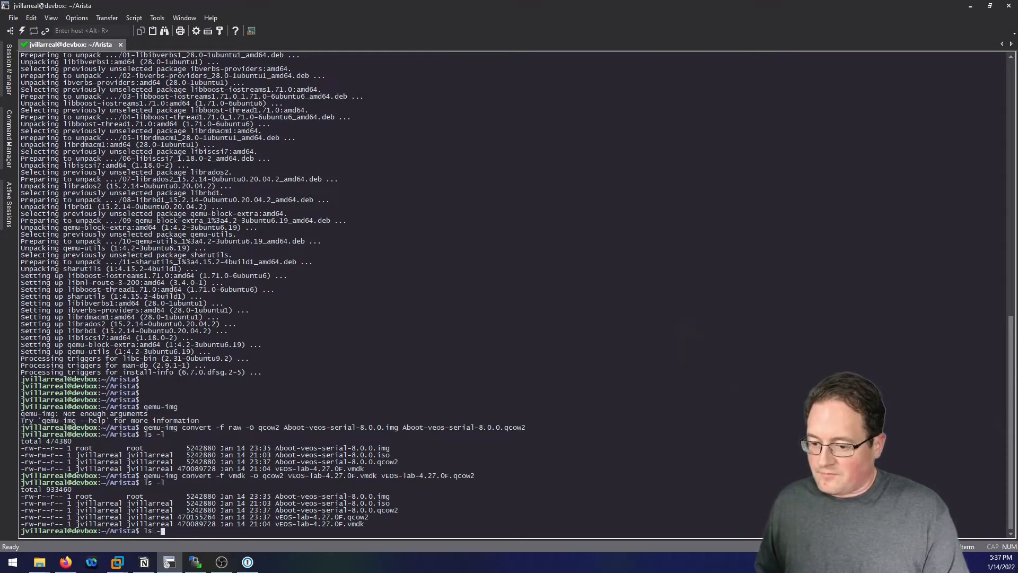
type("l *")
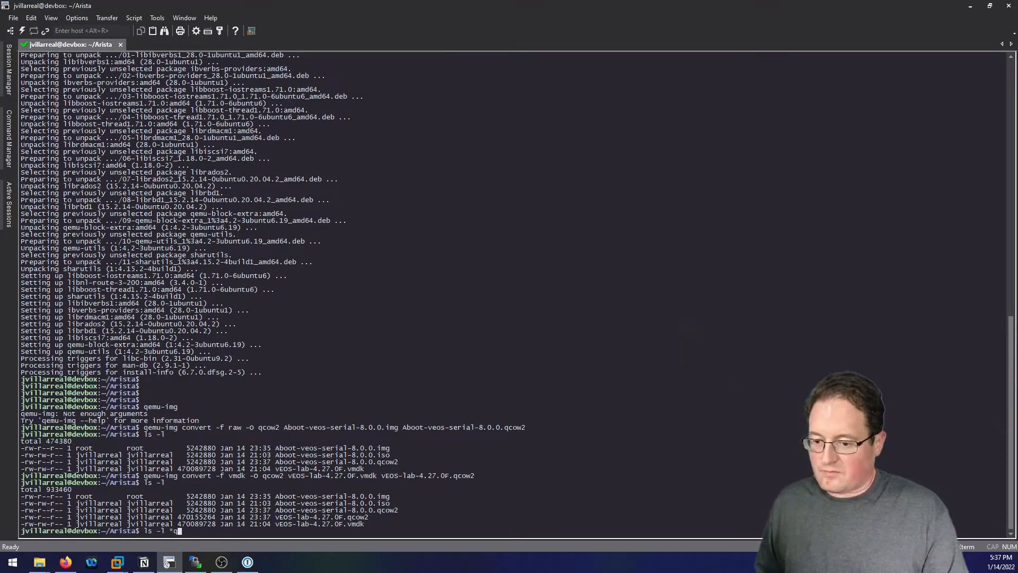
type("qcow")
key("Return")
key("Up")
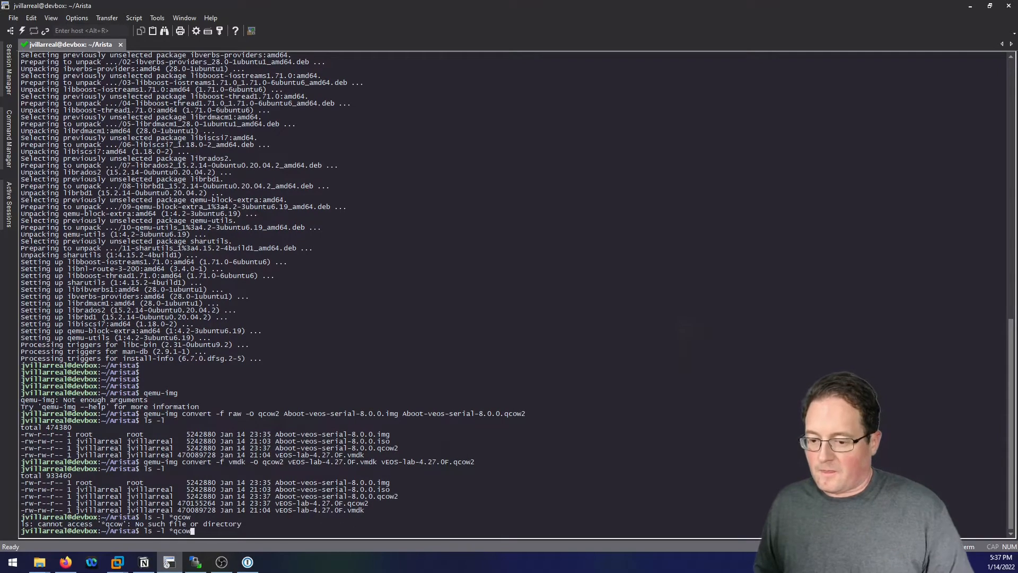
type("*")
key("Return")
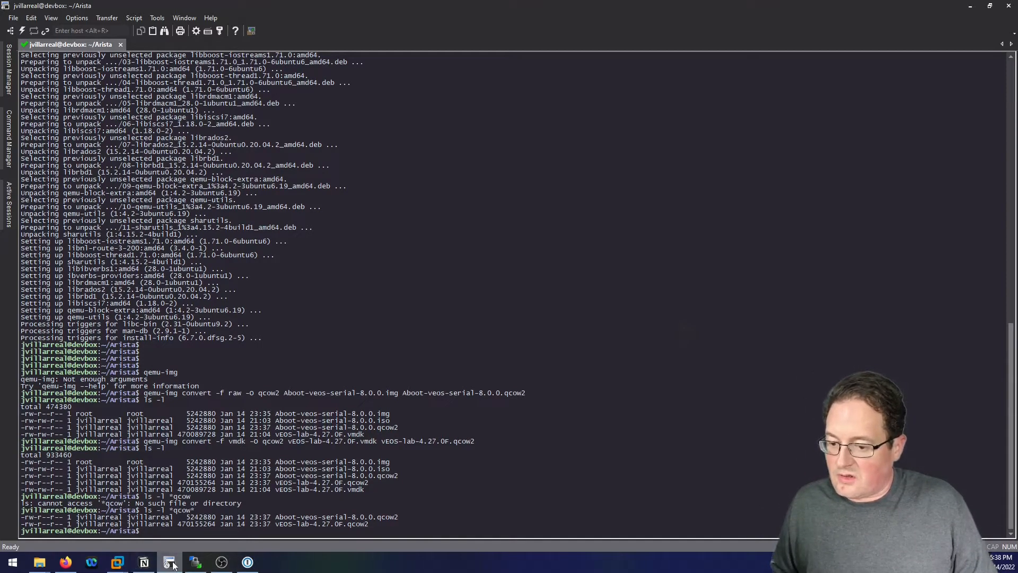
Refresh WinSCP's server panel and drag both .qcow2 images into the local Arista downloads folder.
left_click(195, 564)
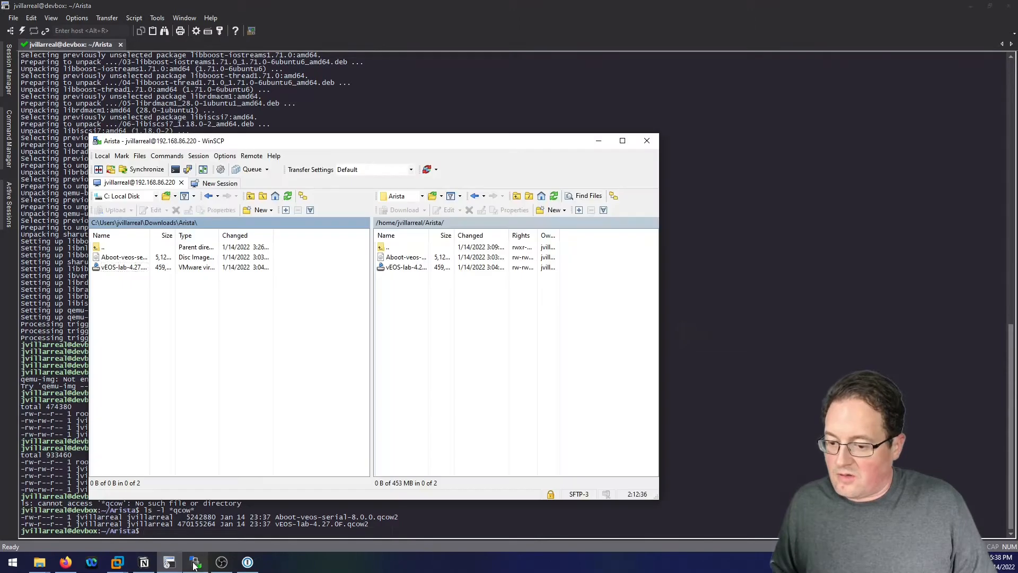
left_click(552, 196)
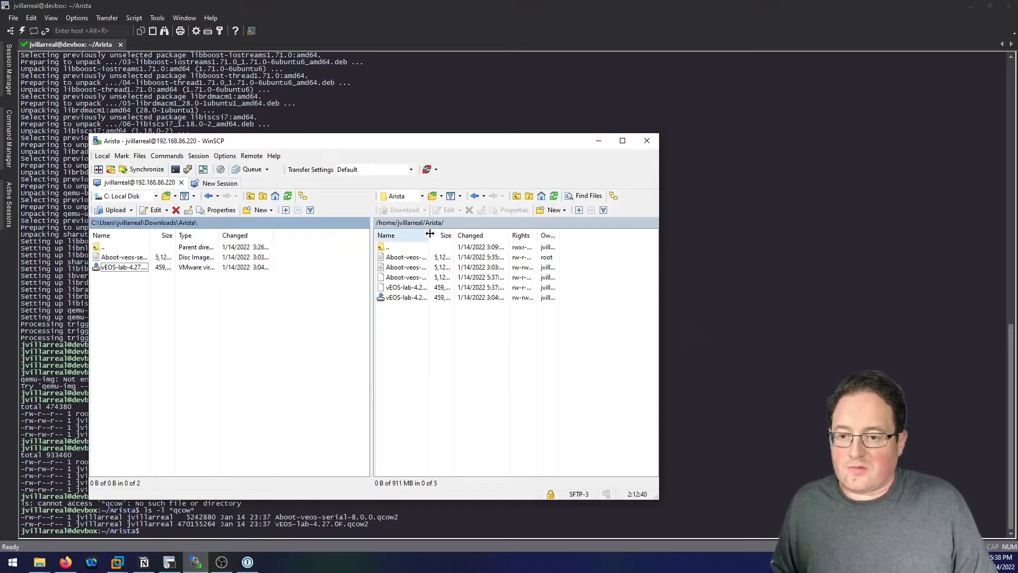
left_click_drag(427, 235, 513, 233)
left_click(440, 277)
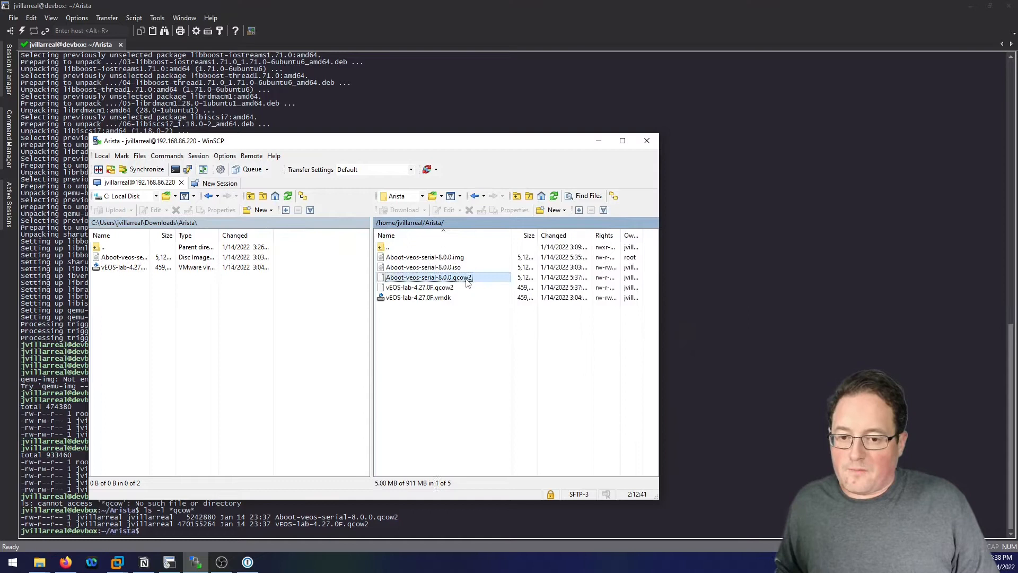
left_click(441, 288, "ctrl")
left_click_drag(452, 285, 127, 311)
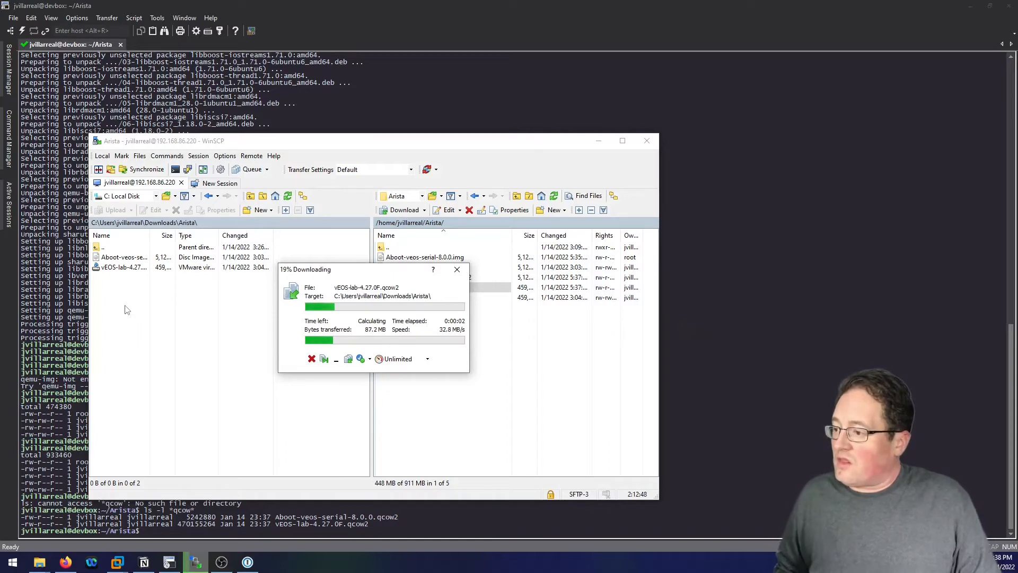
Load 192.168.86.96 in a private Firefox tab and accept the certificate risk warning.
mouse_move(65, 561)
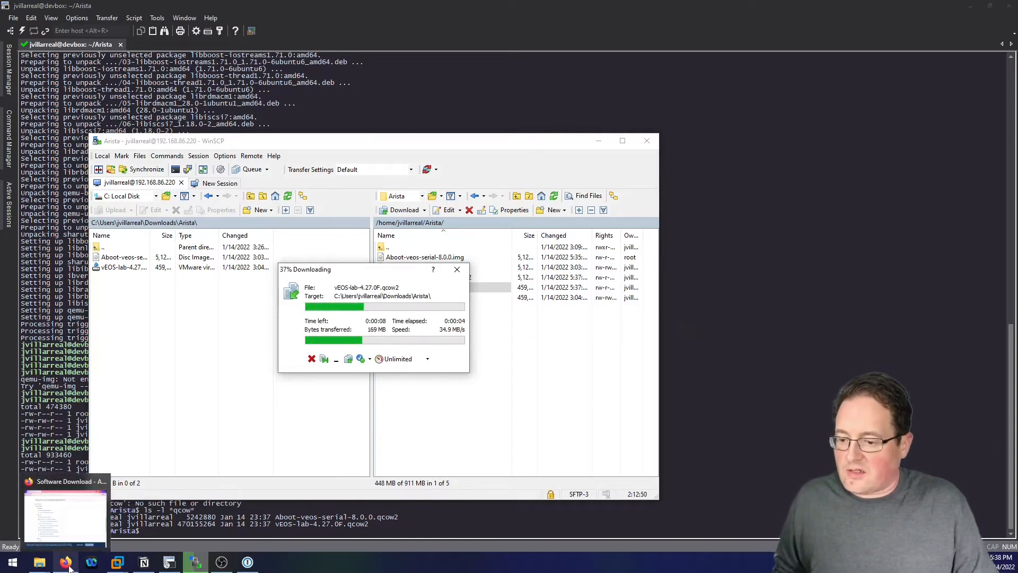
left_click(60, 523)
left_click(353, 69)
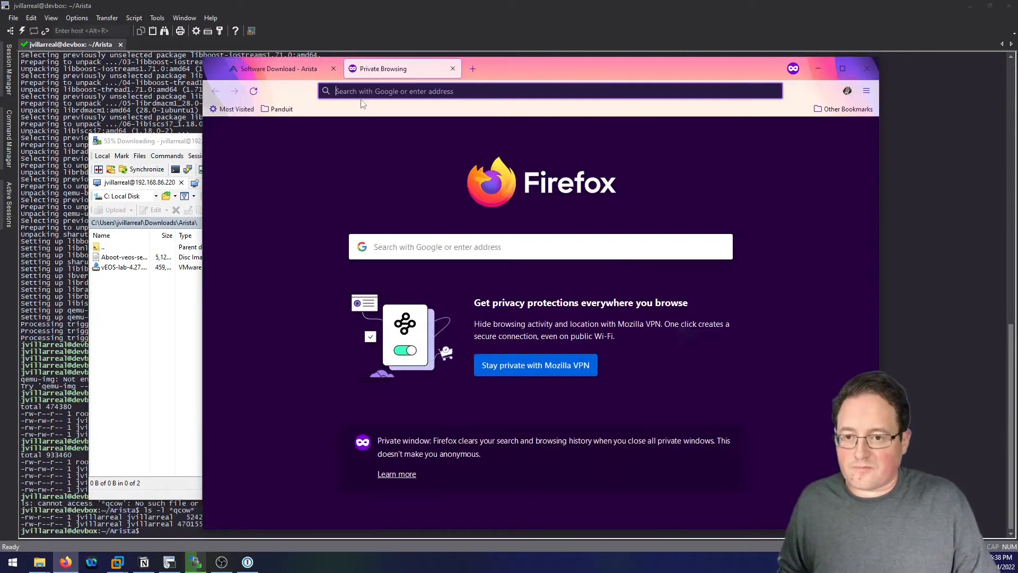
left_click(362, 96)
type("192.1")
type("68.68.")
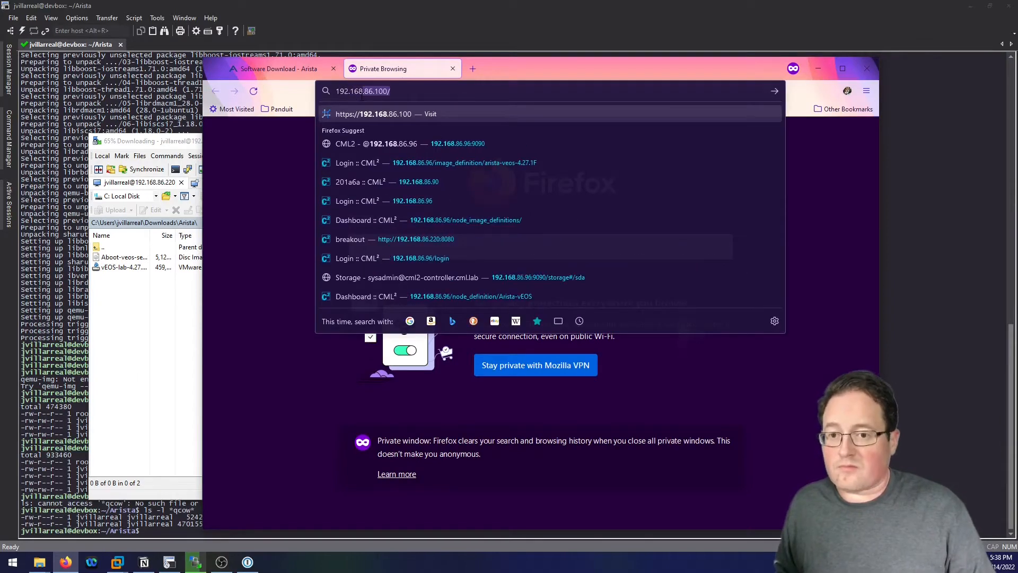
type("9")
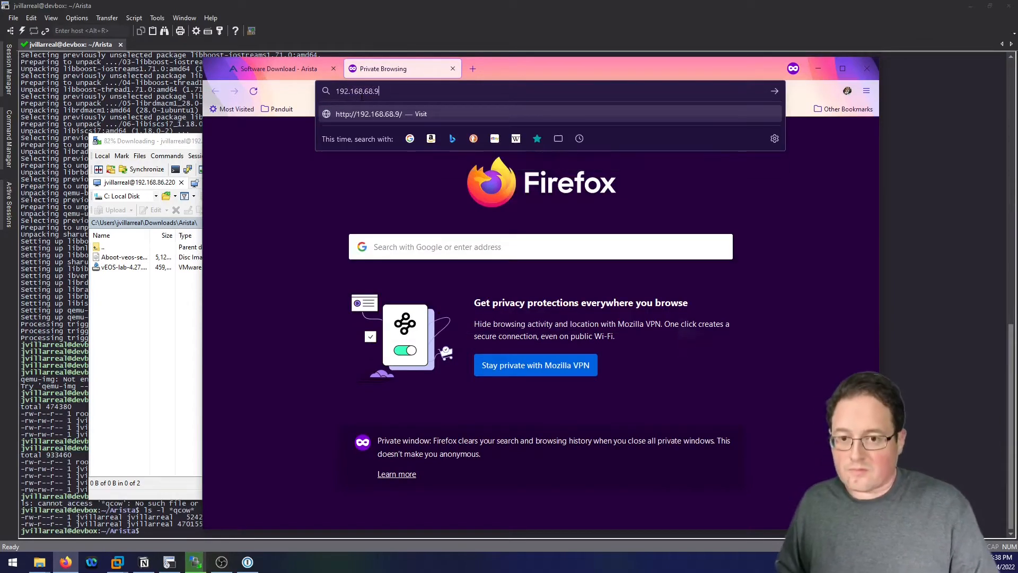
type("6")
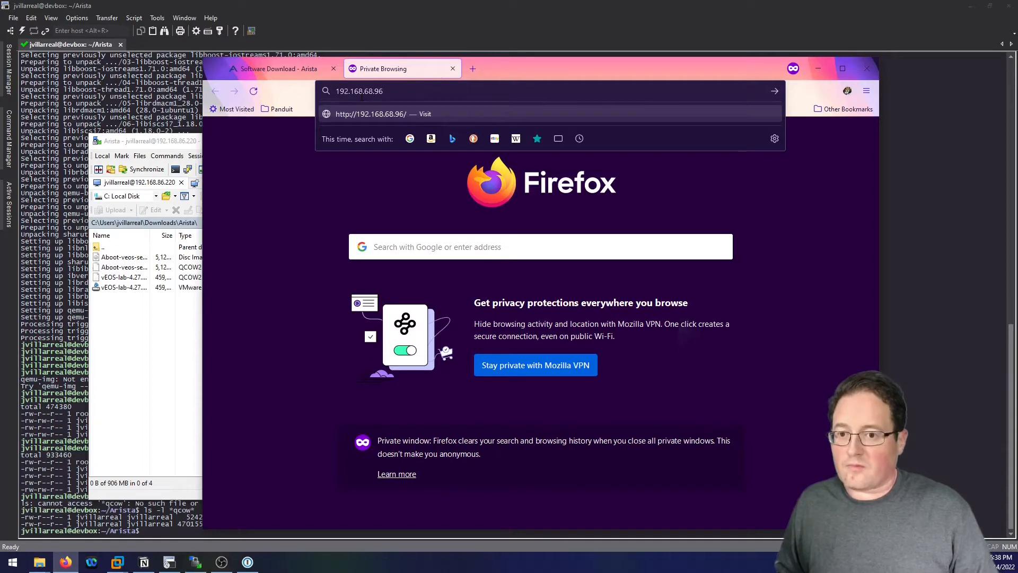
key("Return")
left_click(362, 96)
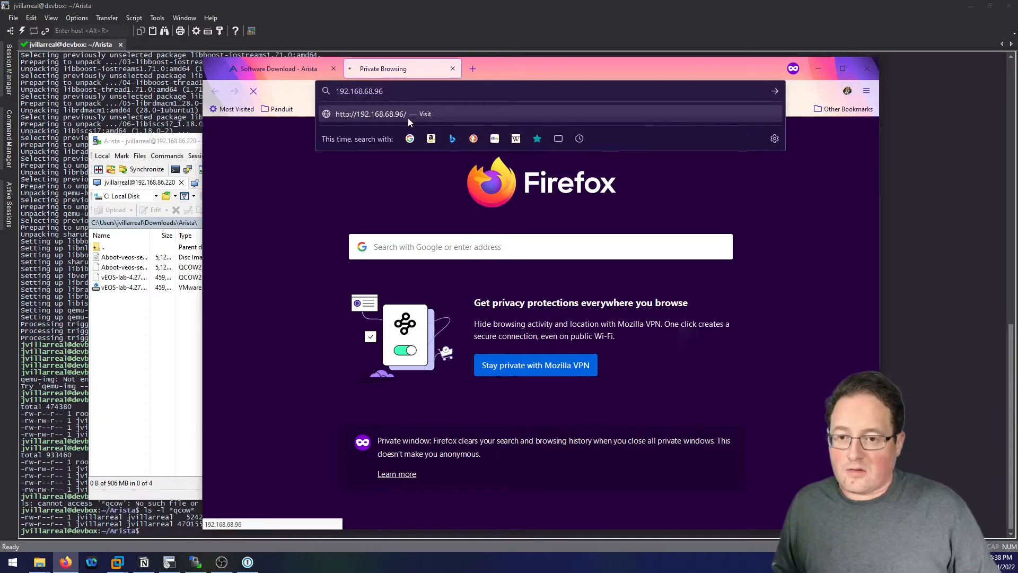
type("86")
key("Return")
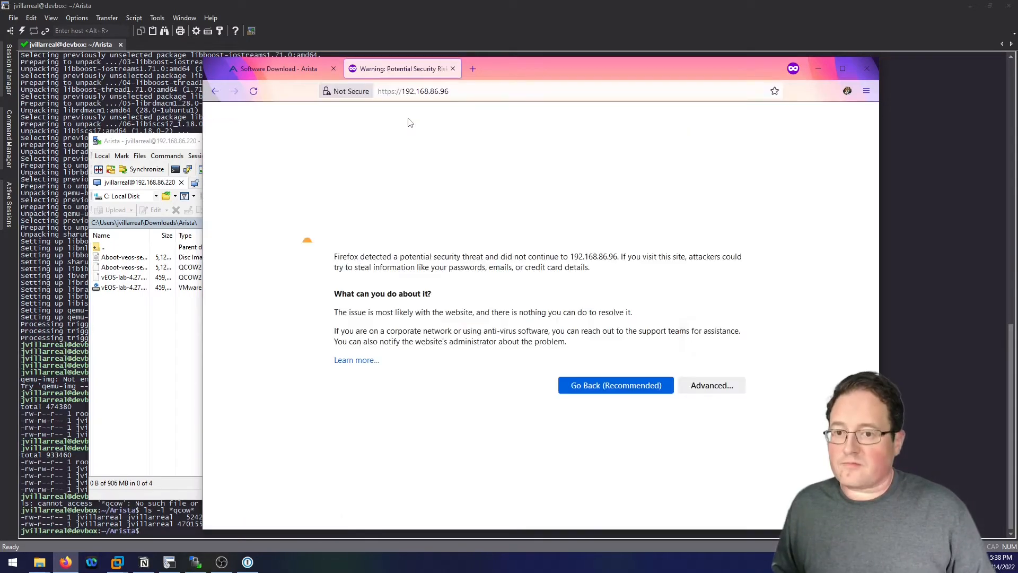
left_click(713, 398)
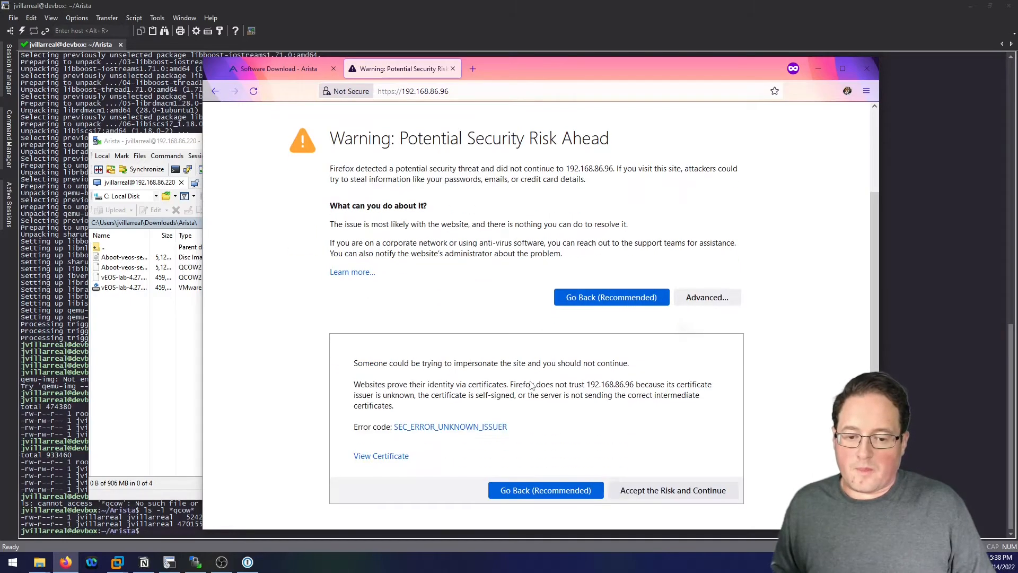
left_click(668, 493)
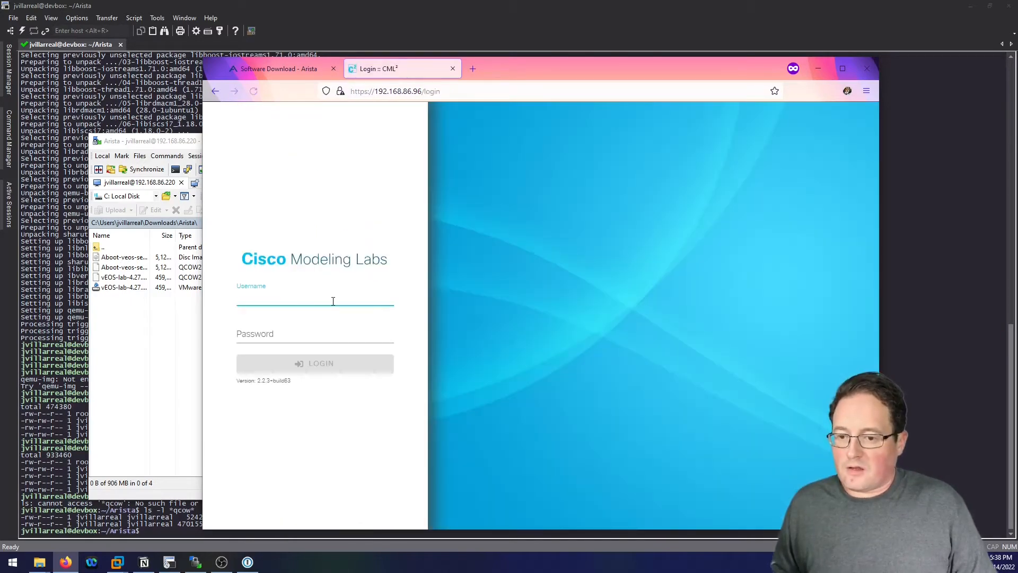
Sign in to Cisco Modeling Labs as admin with the account password.
left_click(333, 301)
type("admin")
key("Tab")
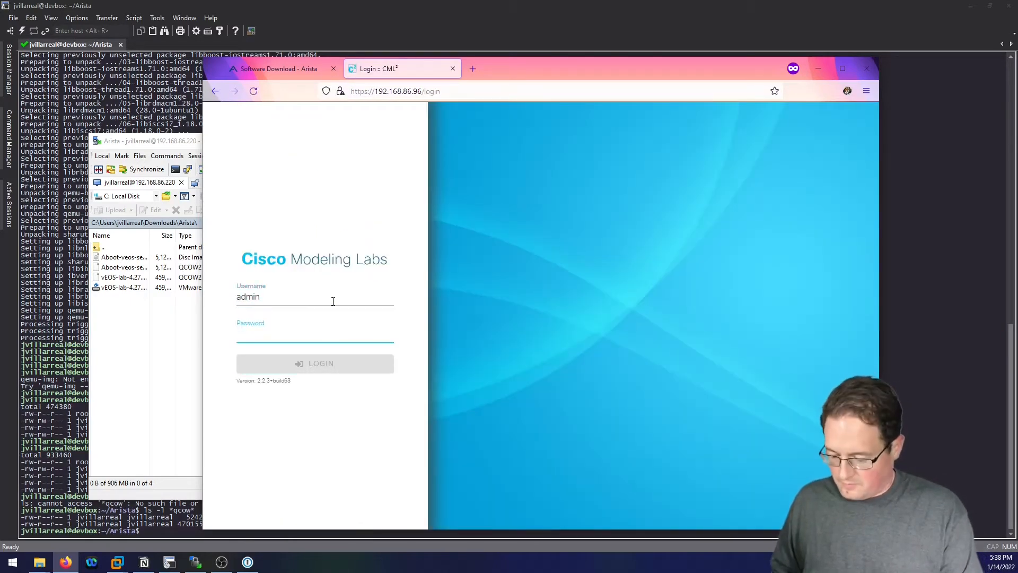
type("••")
key("Return")
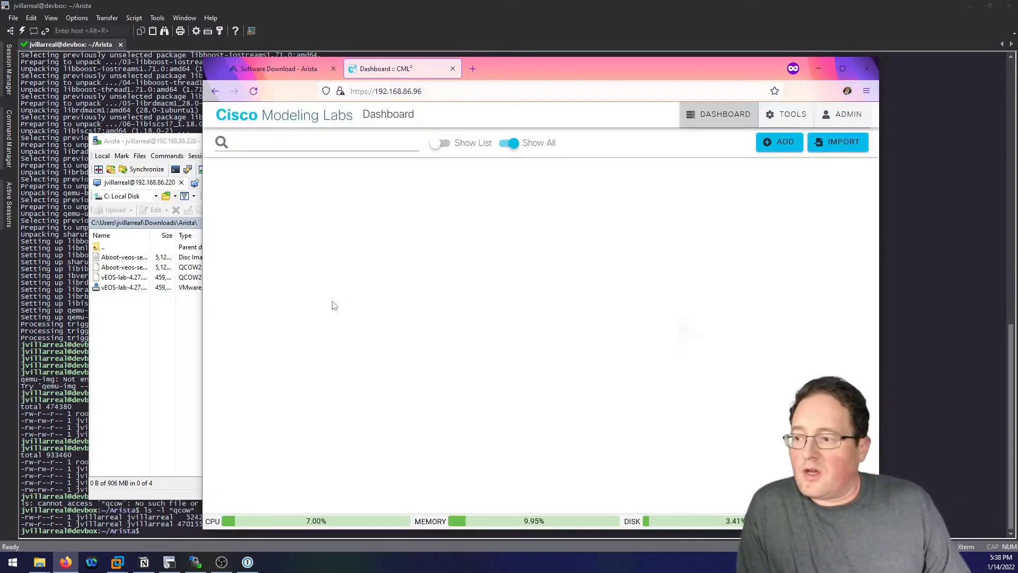
Open the Image File Upload page from Node and Image Definitions' Image Definitions area.
left_click_drag(513, 71, 452, 79)
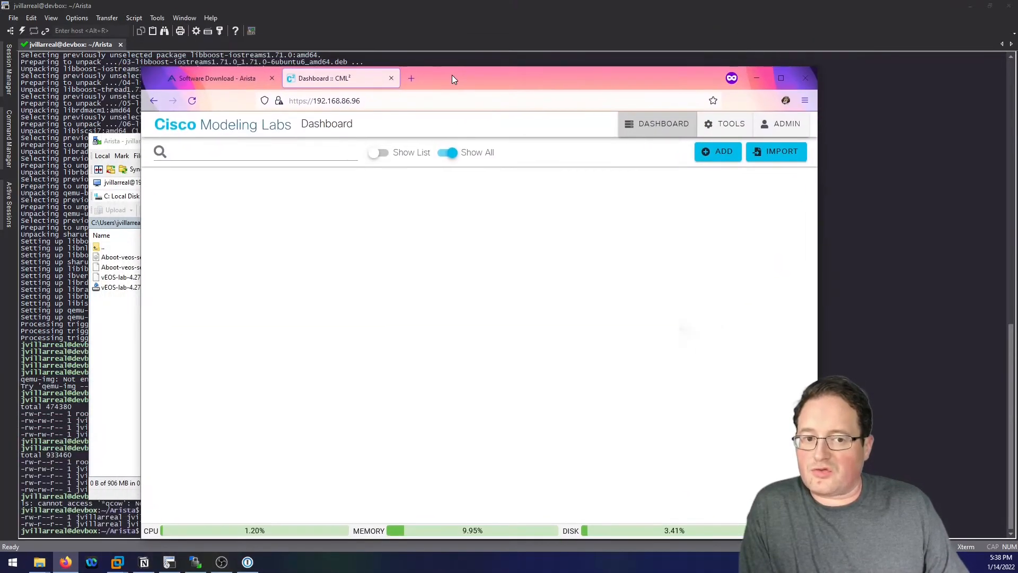
left_click(732, 129)
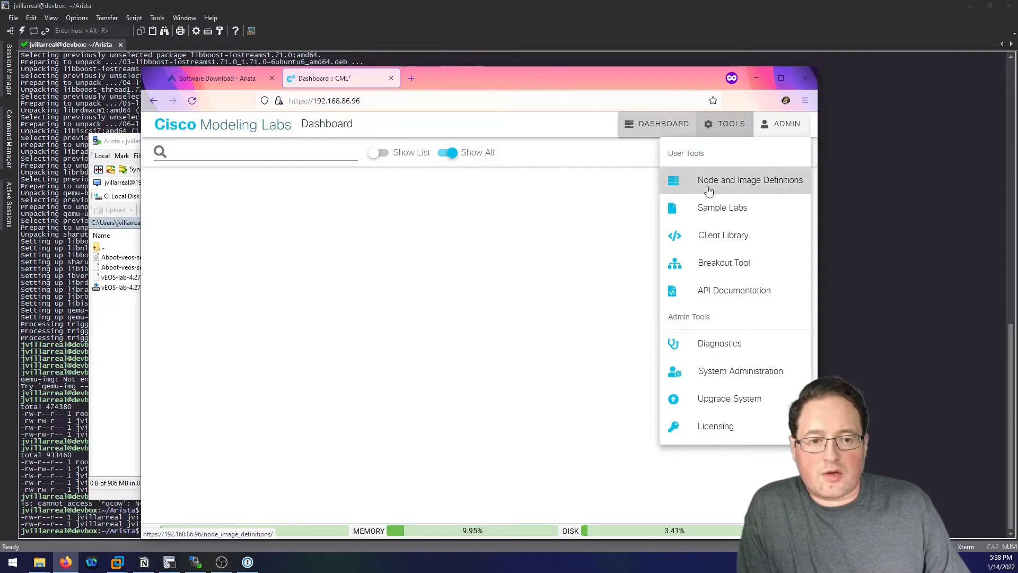
left_click(753, 188)
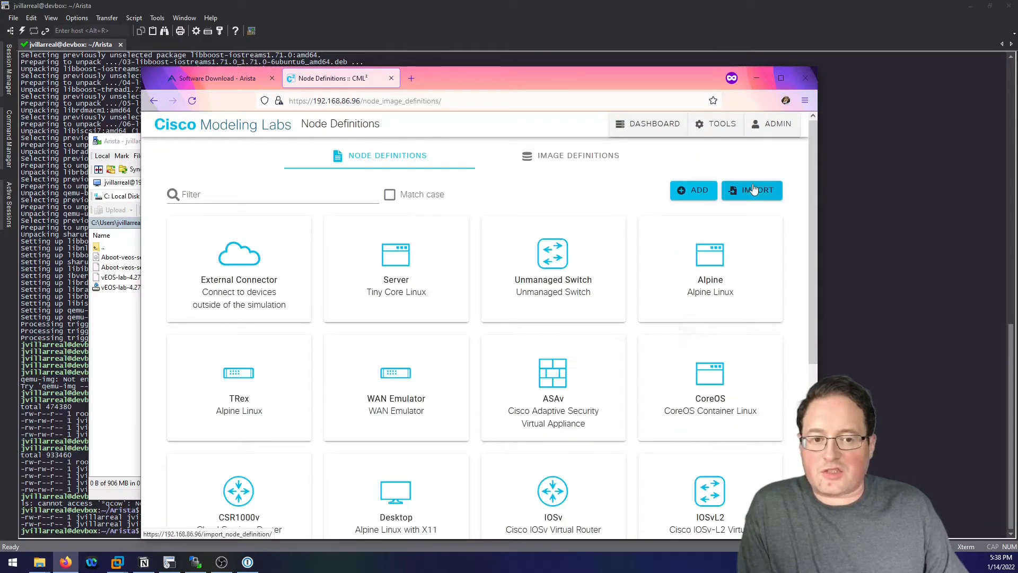
left_click(556, 165)
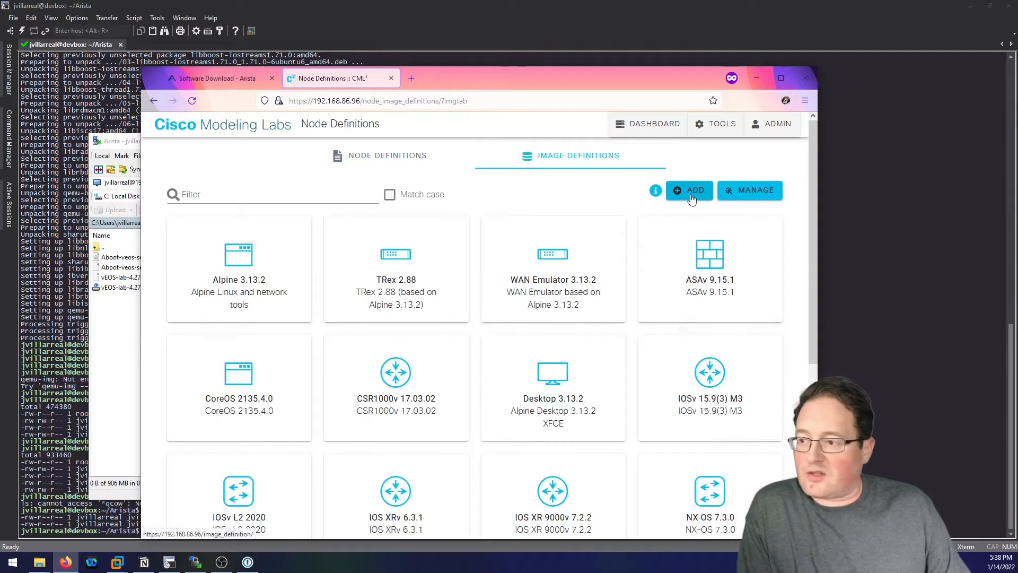
left_click(775, 198)
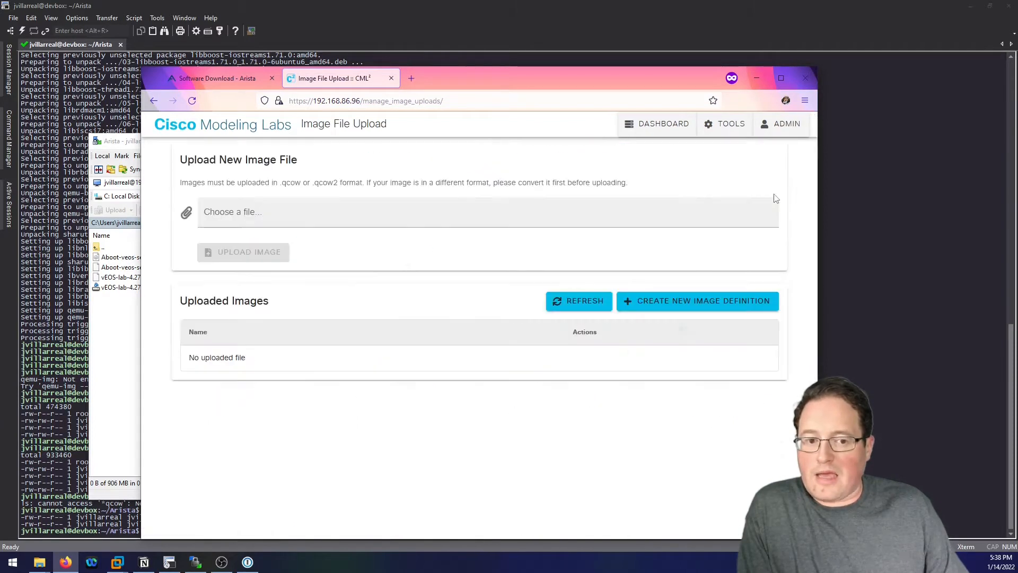
Upload Aboot-veos-serial-8.0.0.qcow2 from Downloads\Arista.
left_click(228, 215)
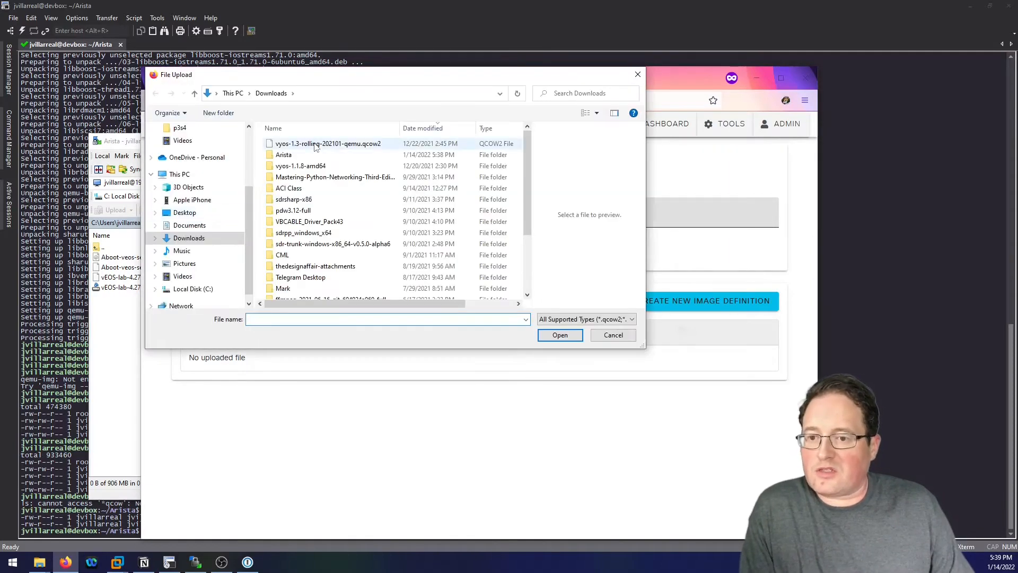
double_click(288, 157)
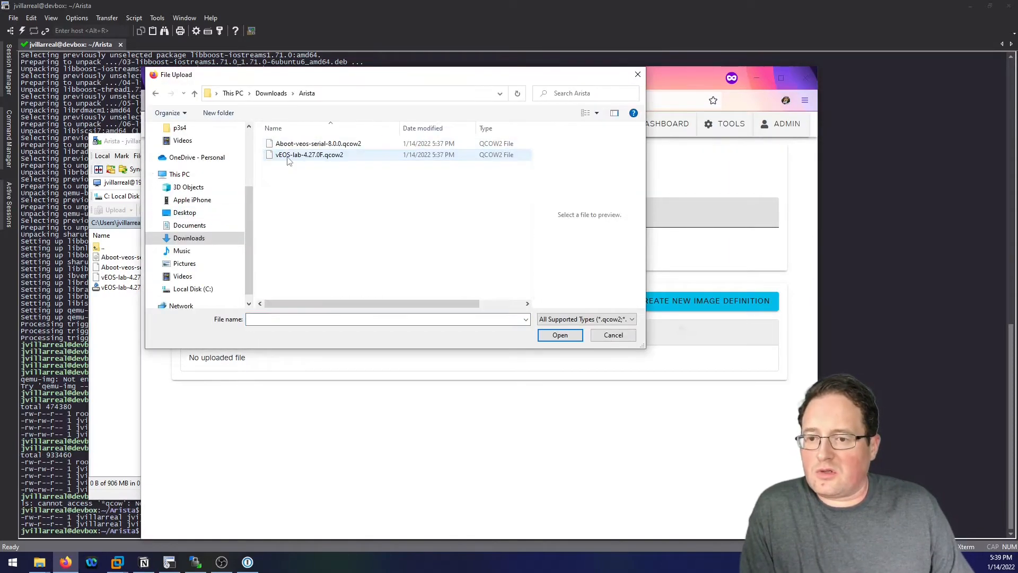
double_click(328, 144)
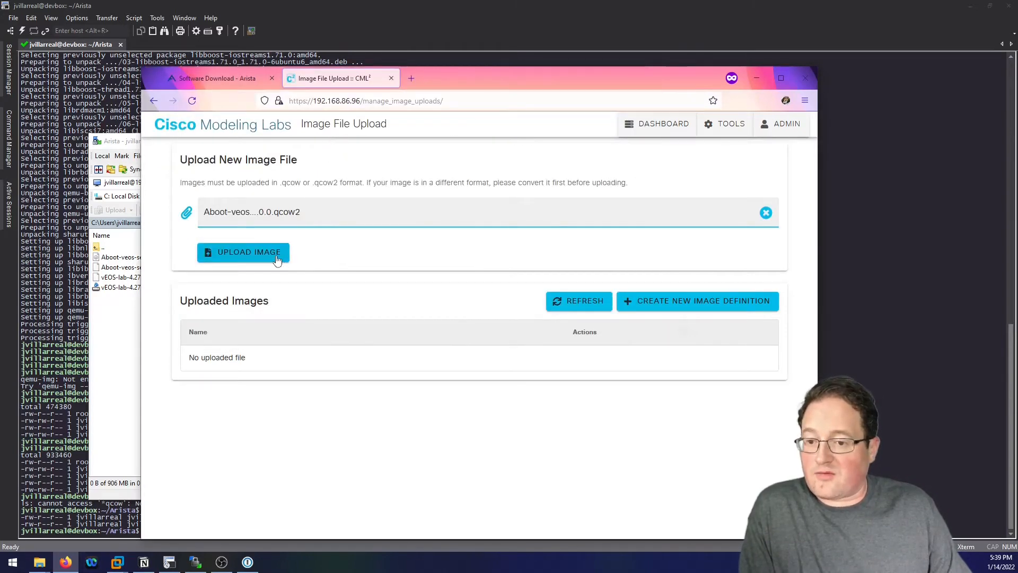
left_click(276, 260)
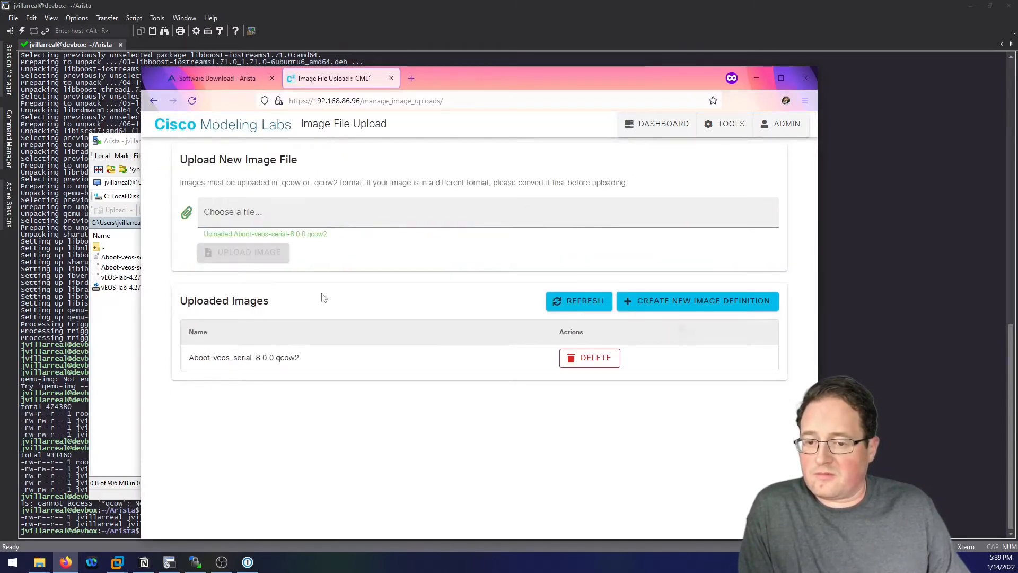
Upload vEOS-lab-4.27.0F.qcow2 and refresh the uploaded images list.
left_click(282, 210)
double_click(311, 154)
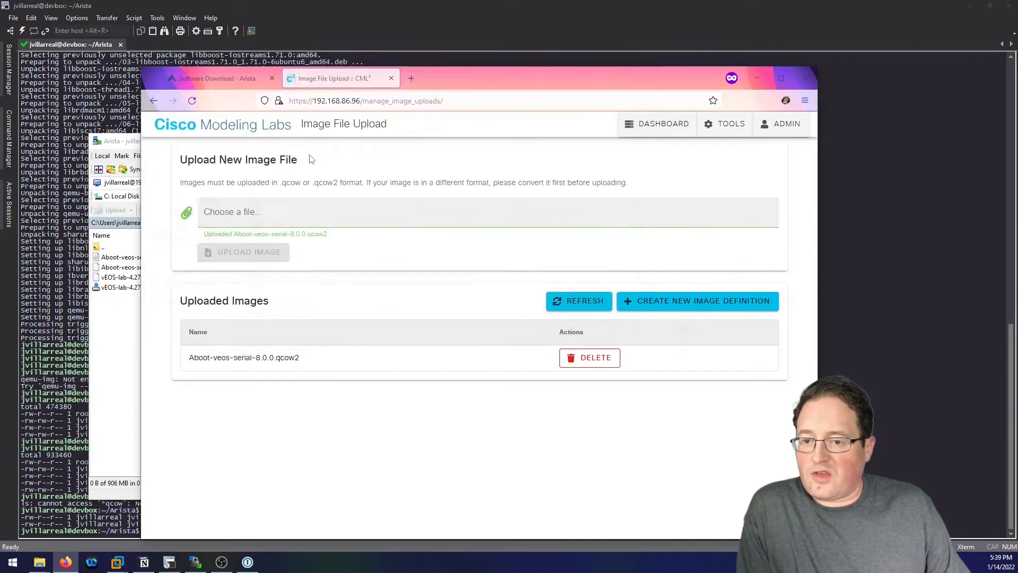
left_click(262, 254)
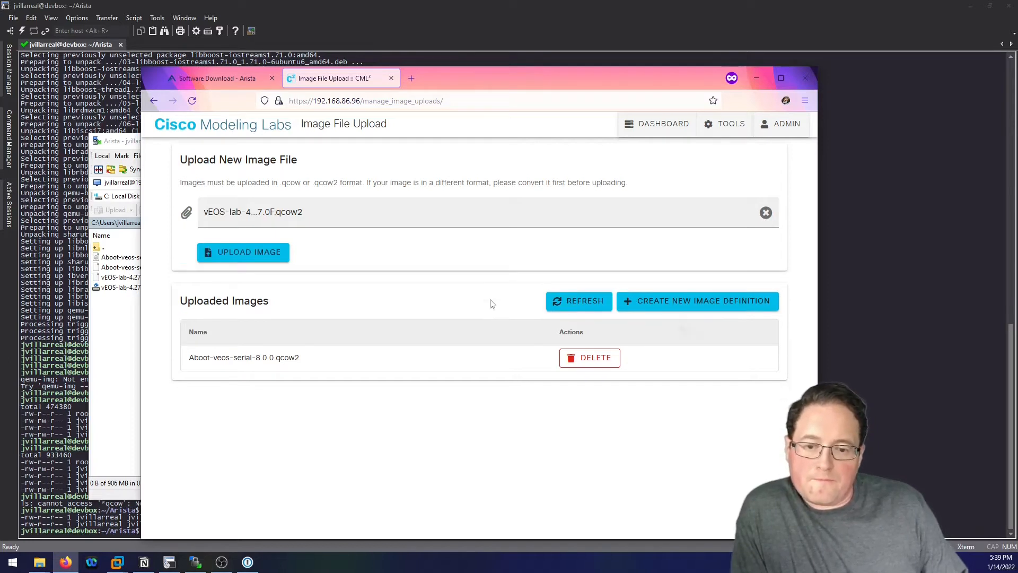
left_click(563, 305)
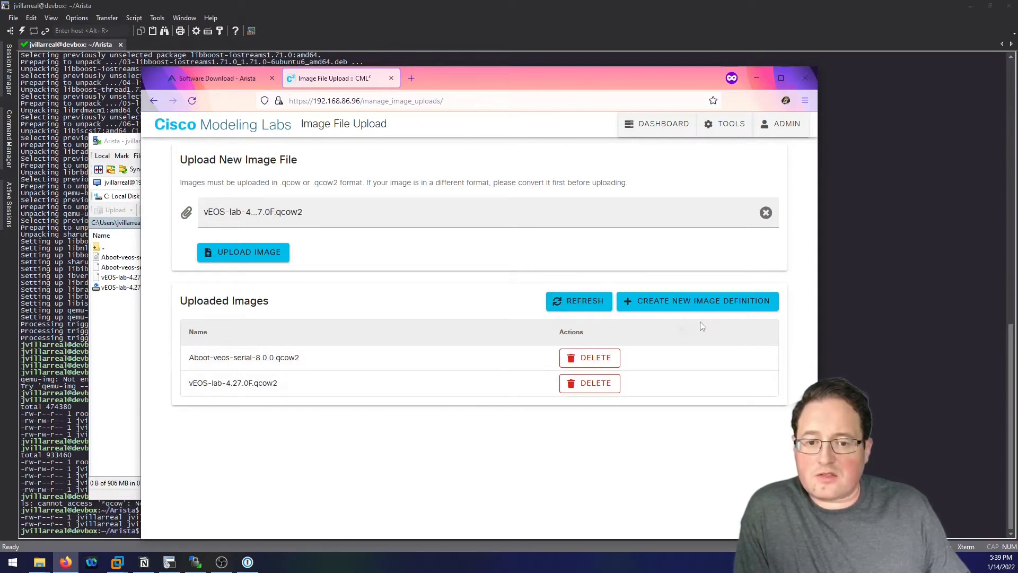
Add a new node definition with ID Arista-vEOS.
left_click(732, 128)
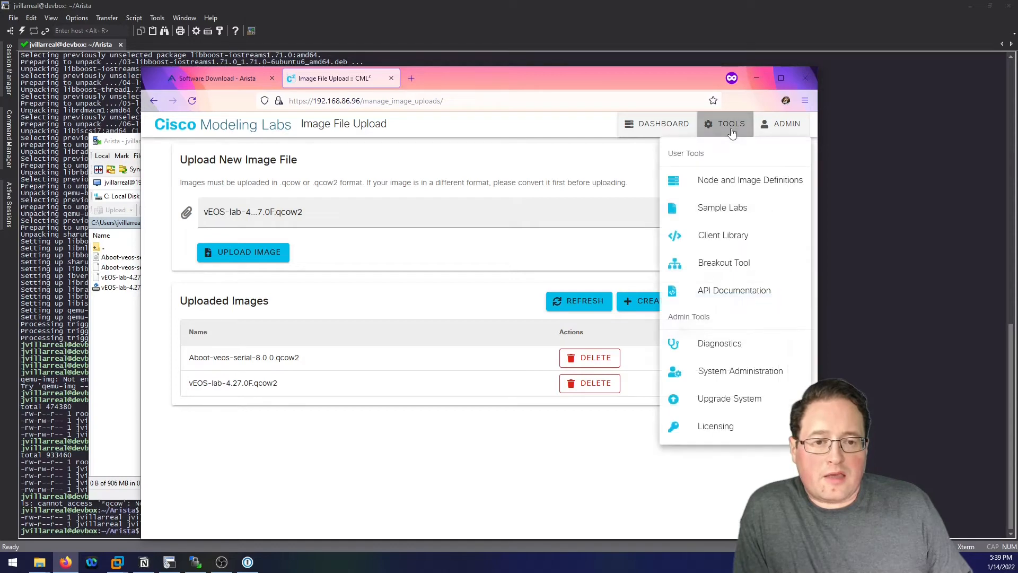
left_click(749, 183)
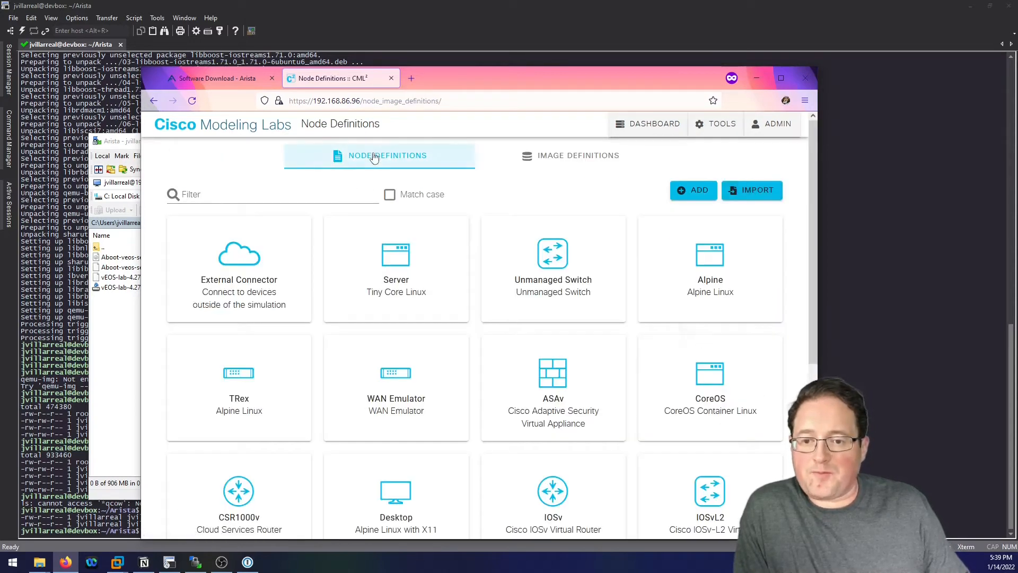
left_click(695, 192)
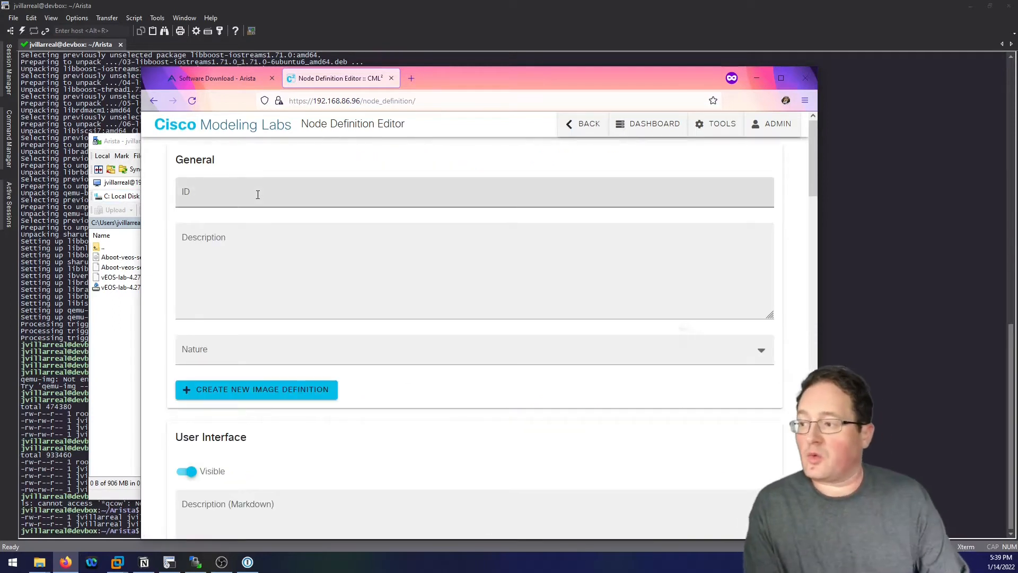
left_click(258, 195)
type("A")
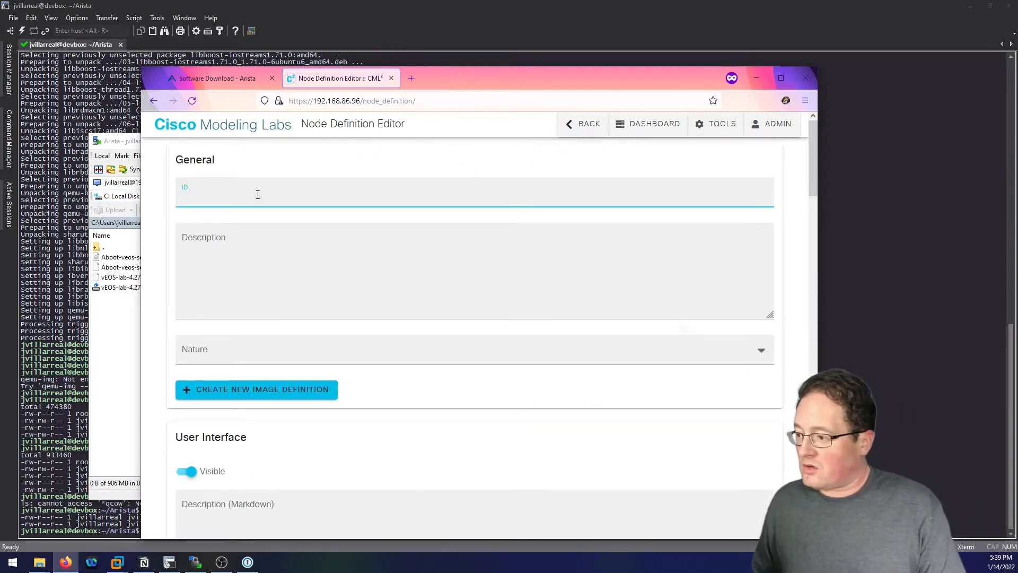
type("rista-vEOS")
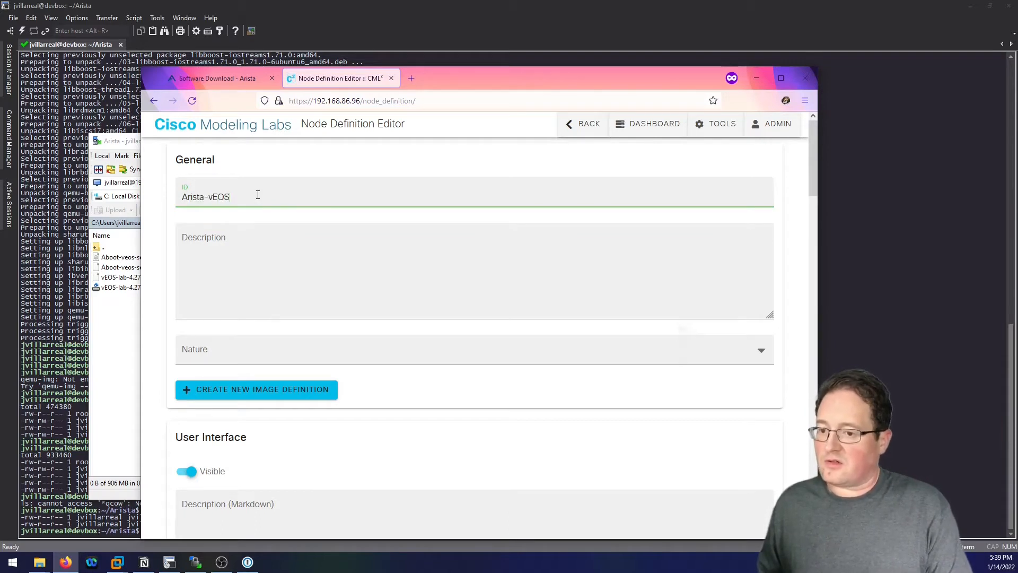
Copy Arista-vEOS into the Description and set the nature to router.
key("shift+Tab")
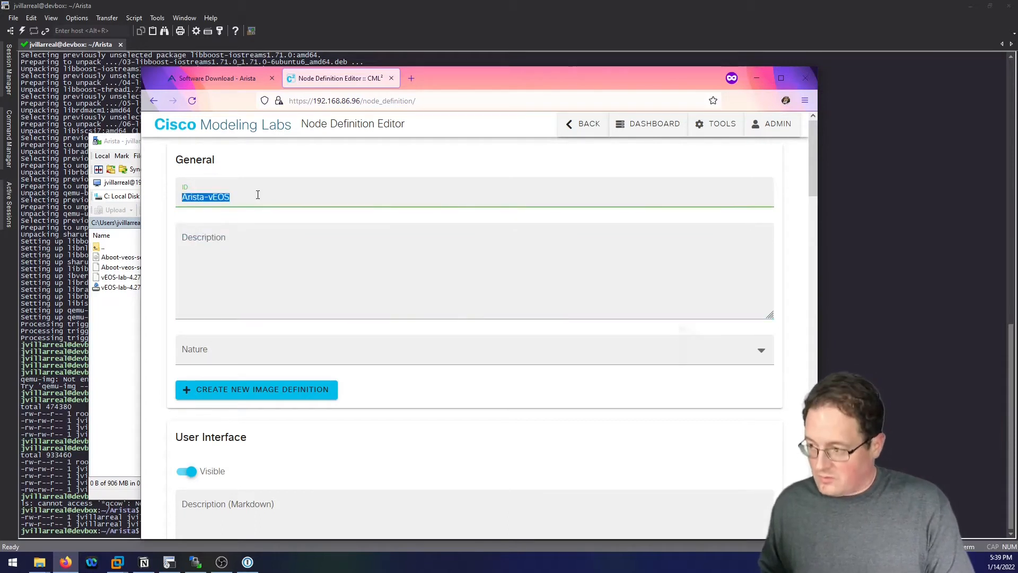
key("ctrl+c")
key("Tab")
key("ctrl+v")
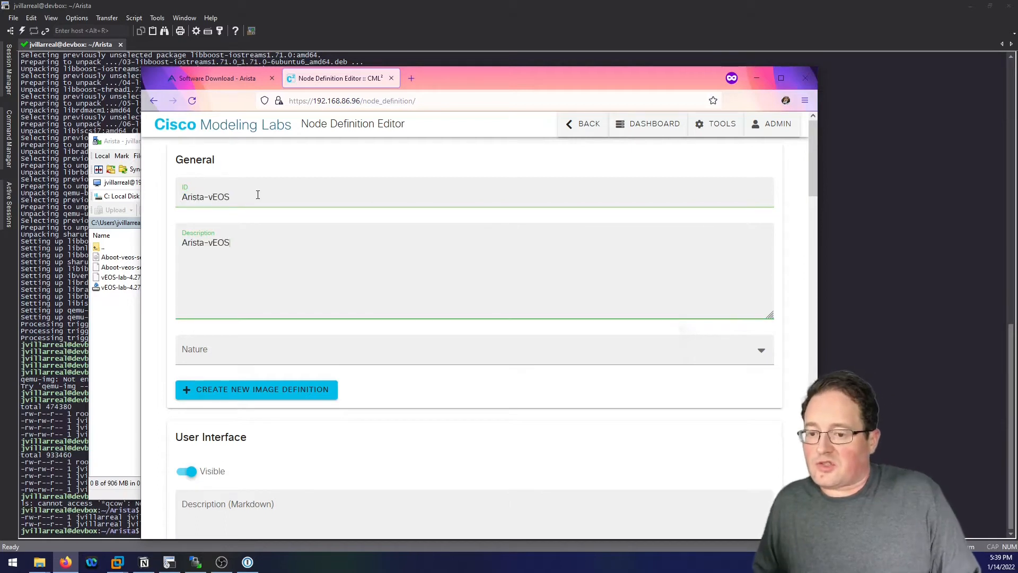
left_click(239, 354)
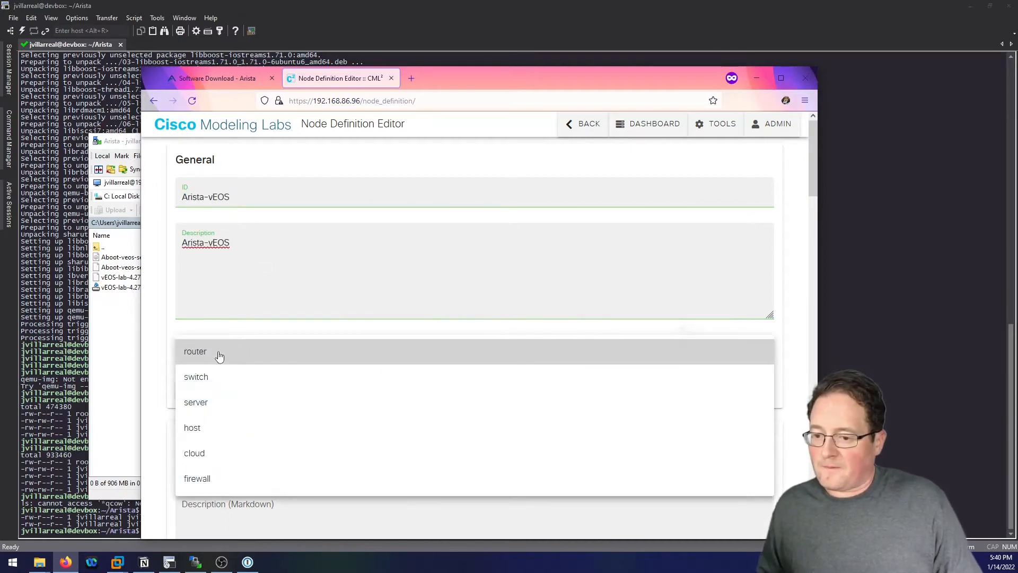
left_click(220, 354)
scroll(521, 385, "down", 1)
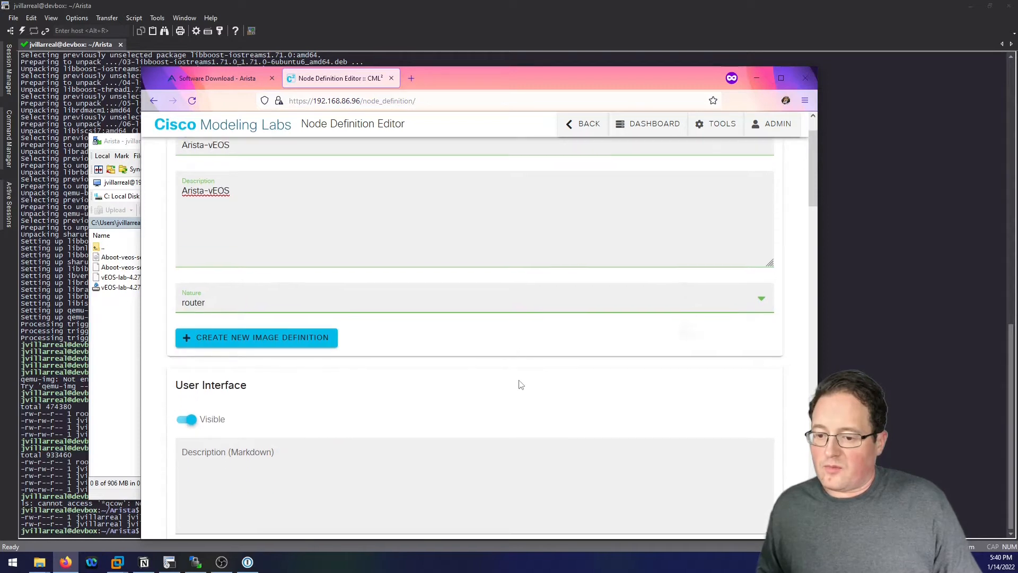
scroll(521, 385, "down", 1)
scroll(342, 390, "down", 1)
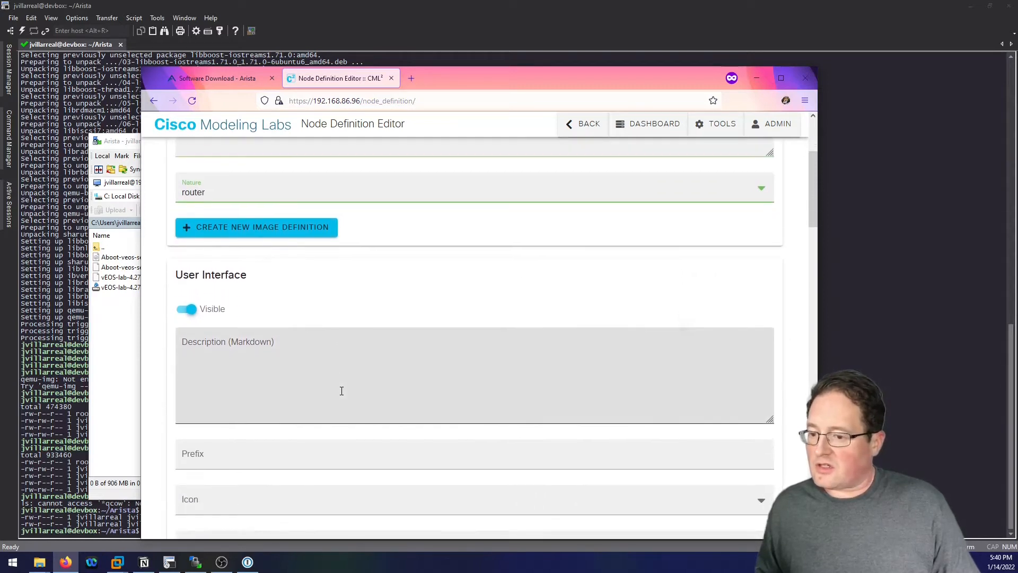
scroll(341, 390, "down", 1)
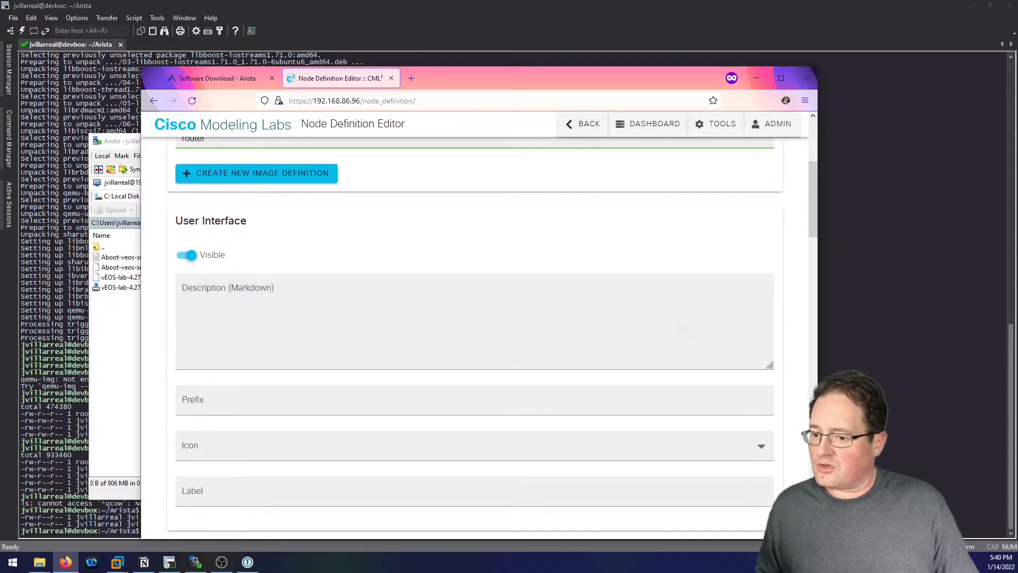
Enter node prefix veos- and choose the router icon.
left_click(186, 401)
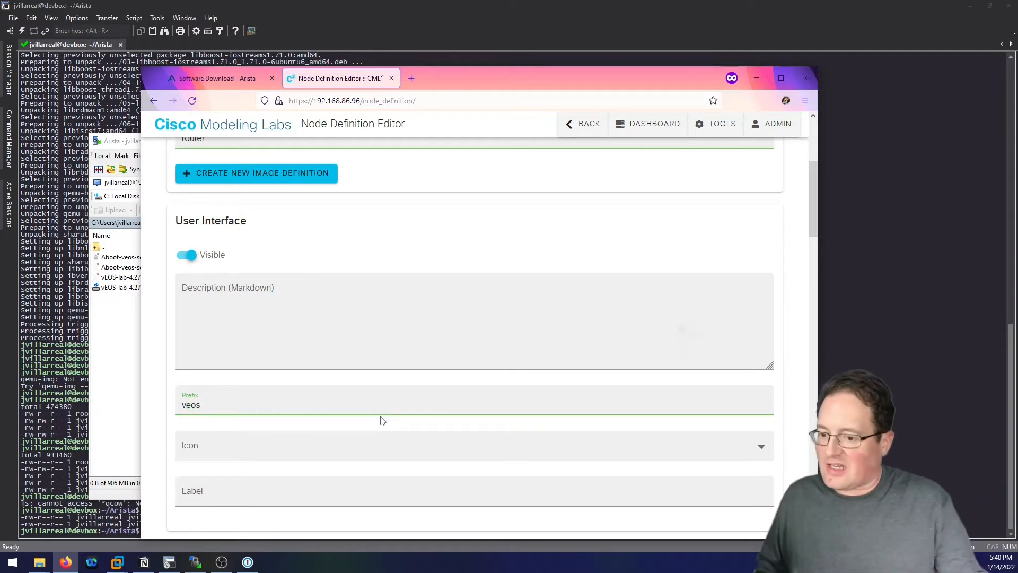
scroll(380, 421, "down", 1)
left_click(247, 397)
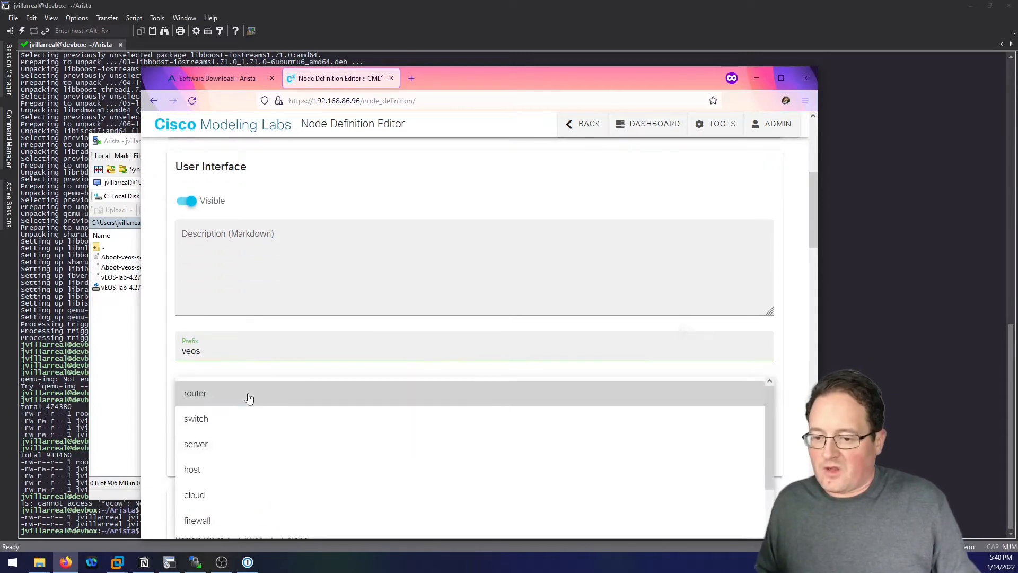
left_click(237, 398)
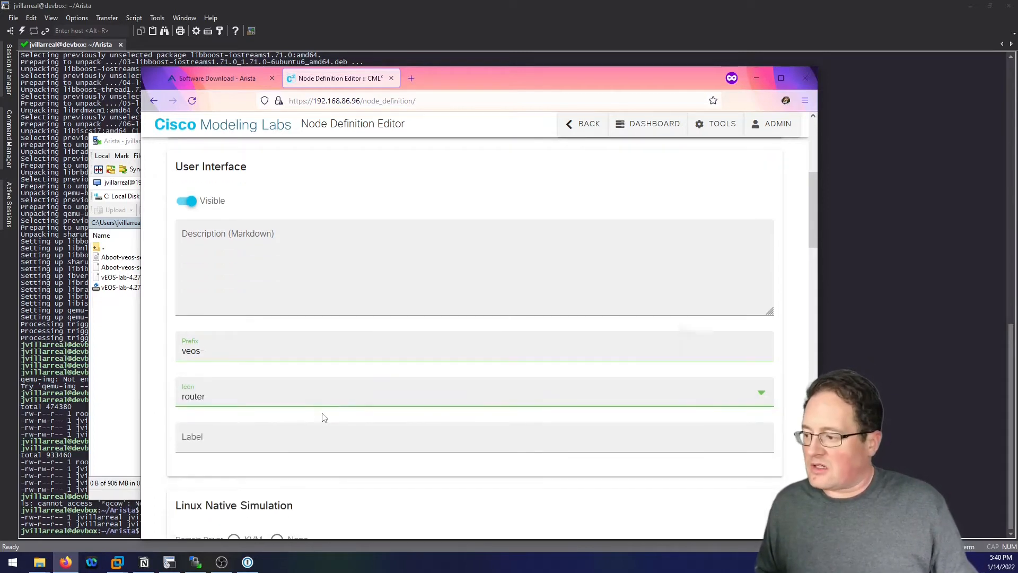
Set the node label to Arista vEOS.
left_click(256, 431)
type("Ari")
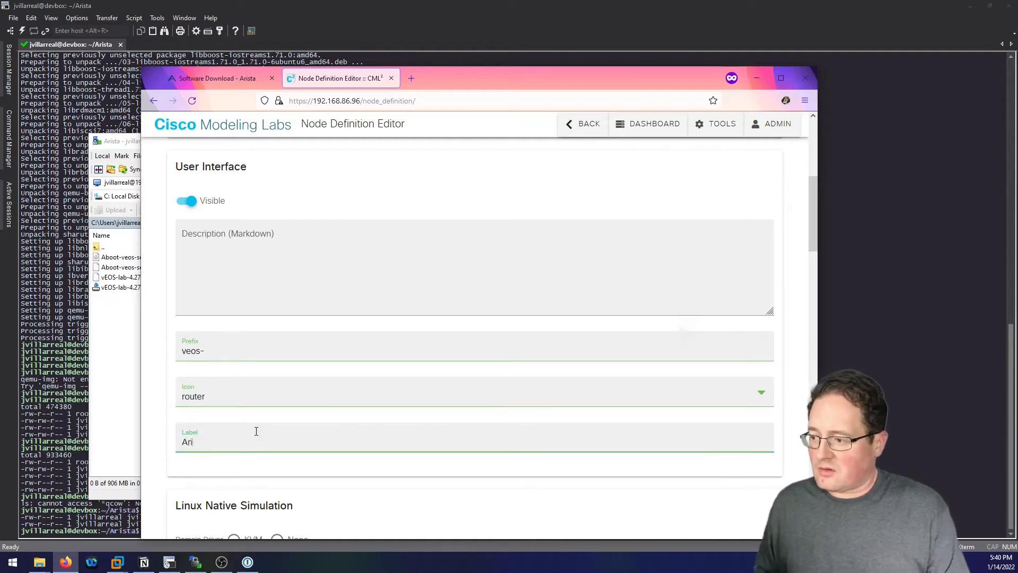
type("sta v")
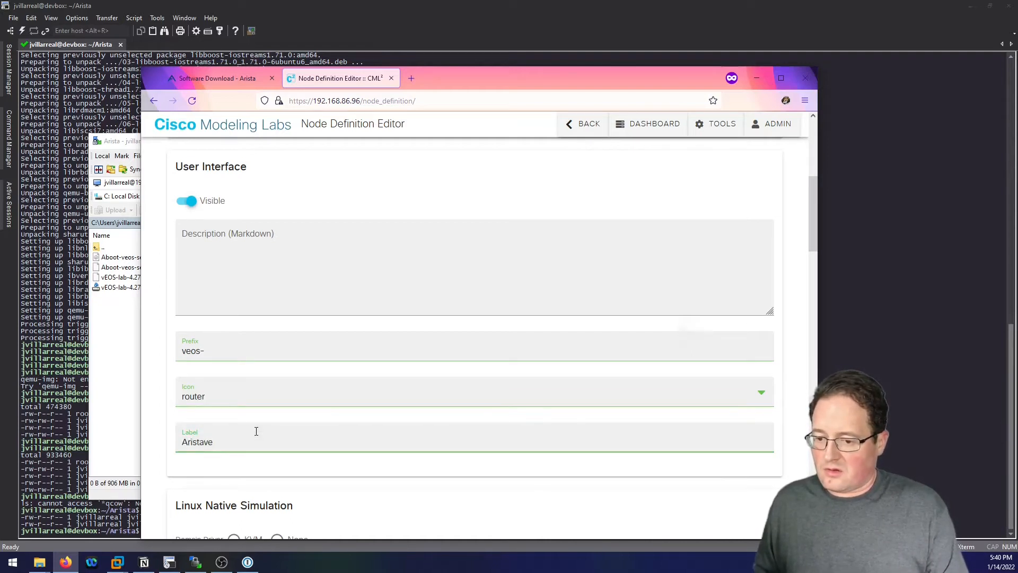
key("BackSpace")
key("BackSpace")
type("vEOS")
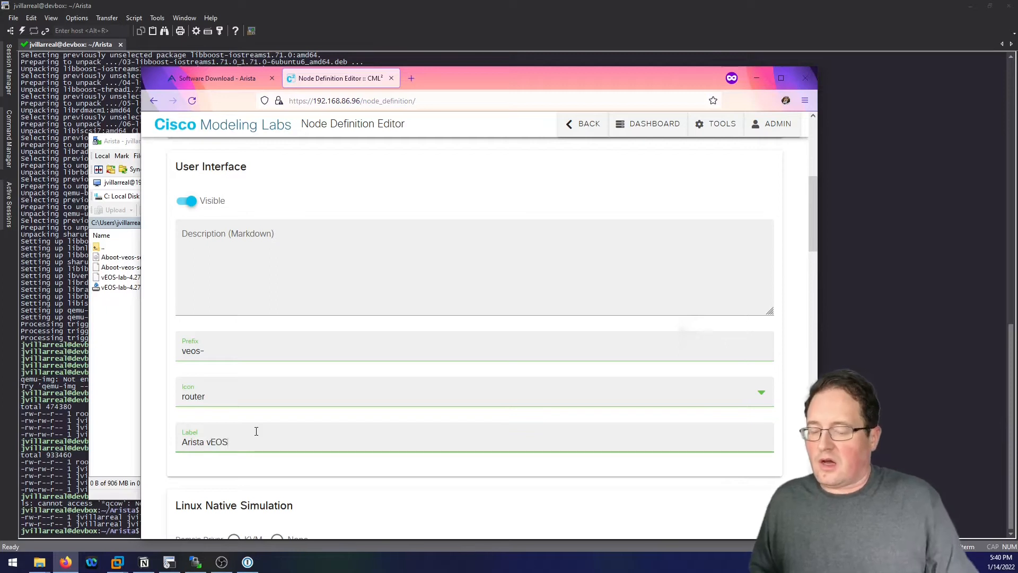
scroll(382, 418, "down", 2)
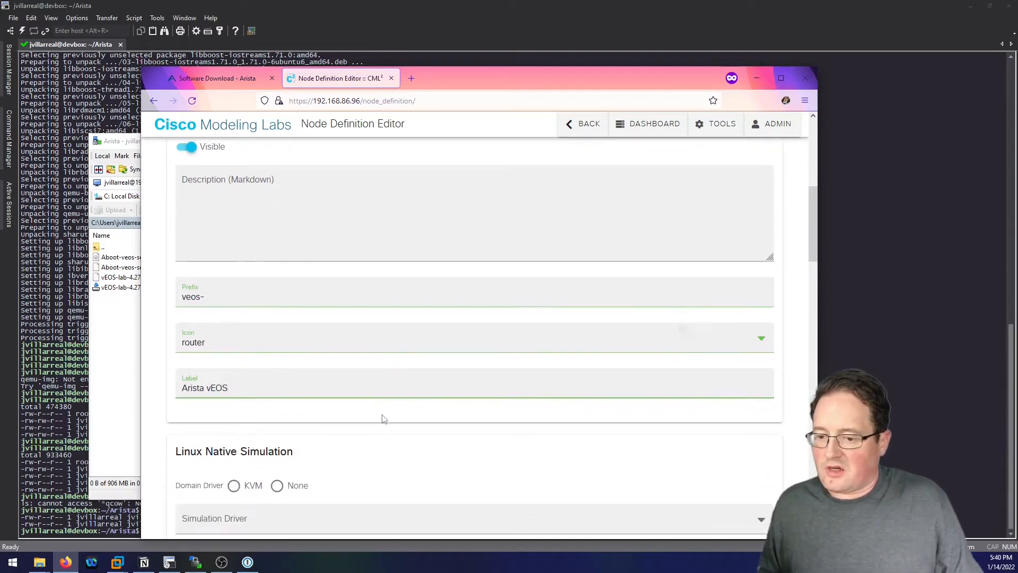
scroll(383, 418, "down", 3)
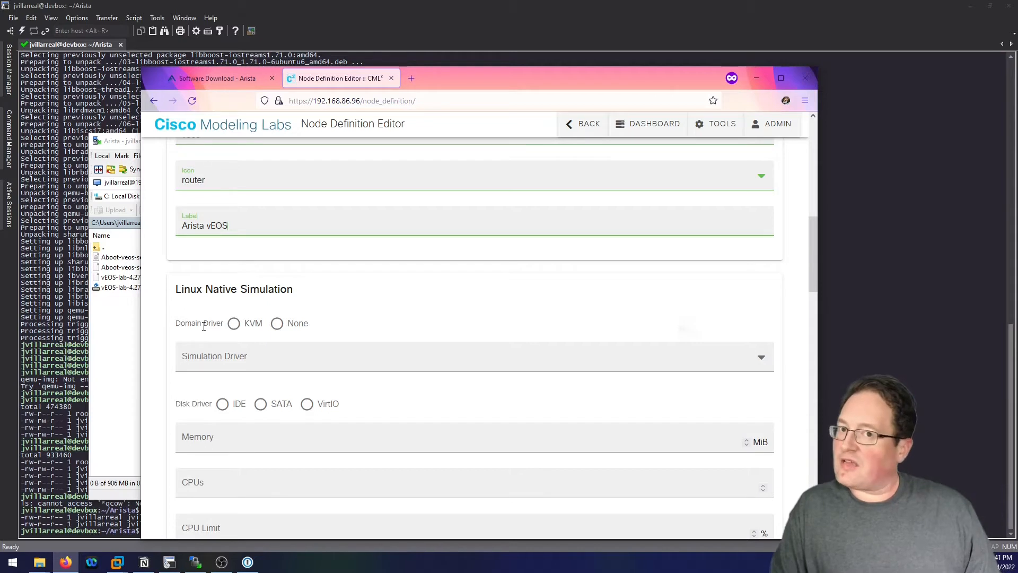
Use KVM domain driver, server simulation driver and IDE disk driver.
left_click(234, 323)
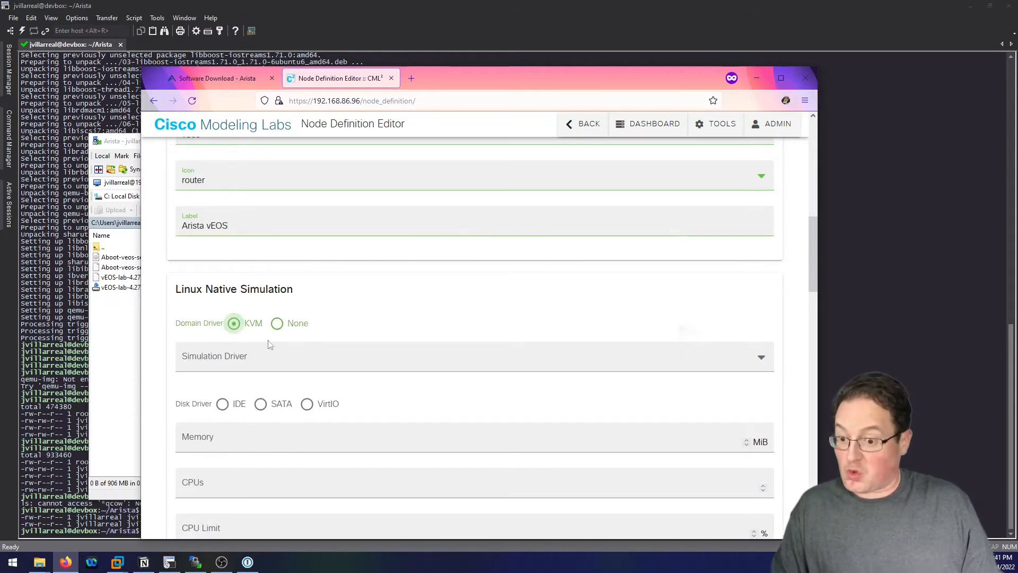
left_click(296, 354)
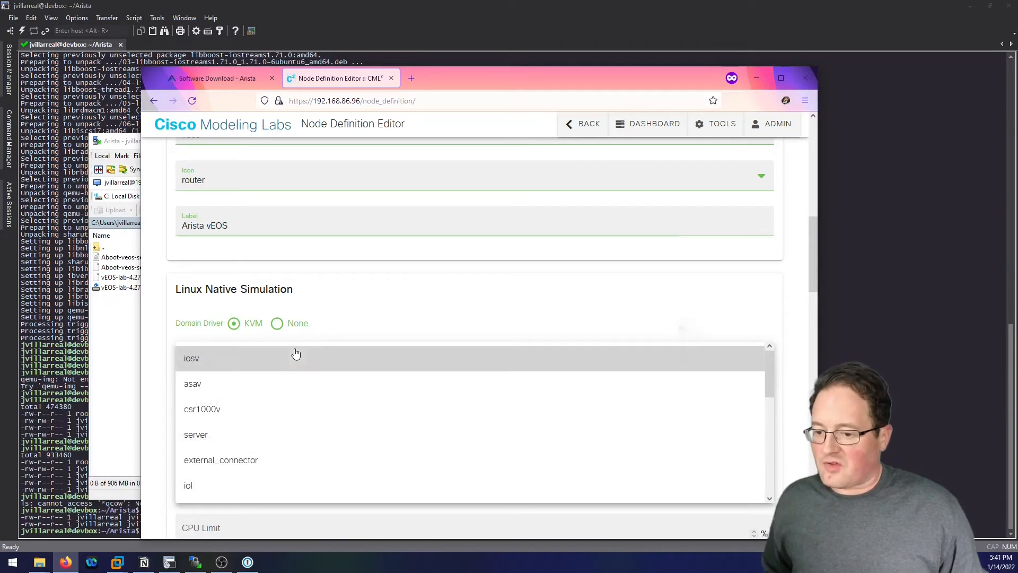
left_click(223, 441)
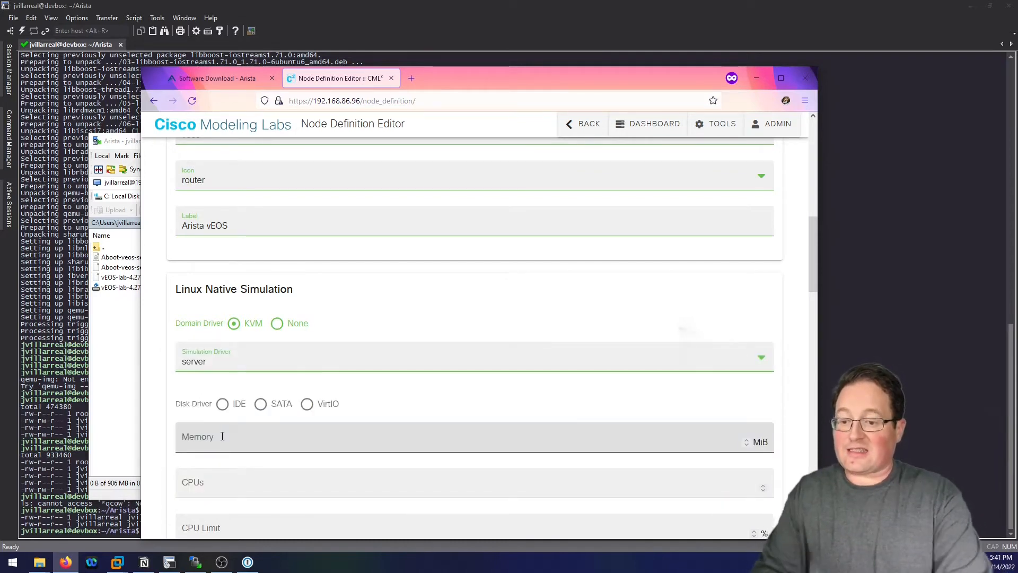
scroll(222, 434, "down", 2)
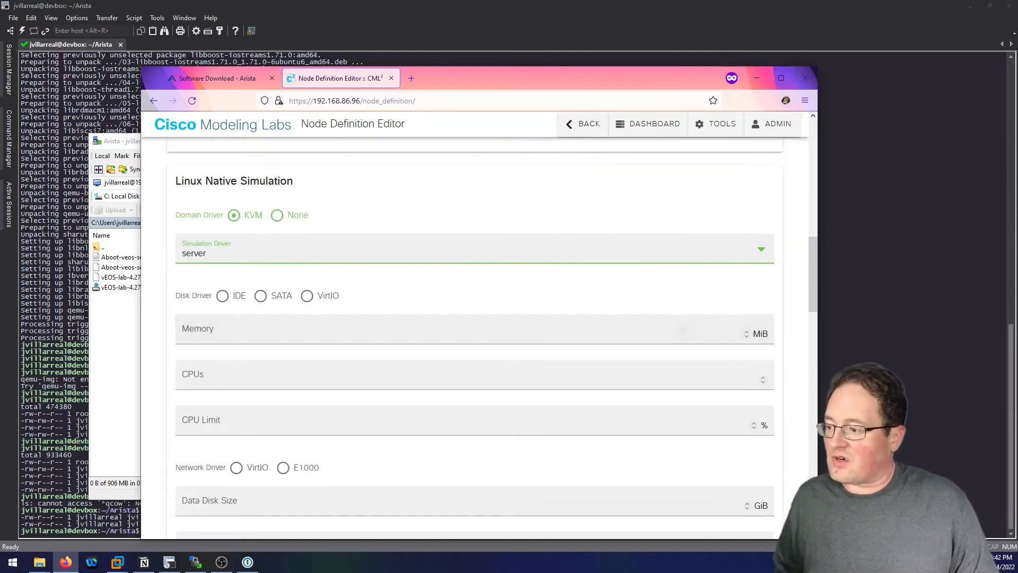
left_click(223, 296)
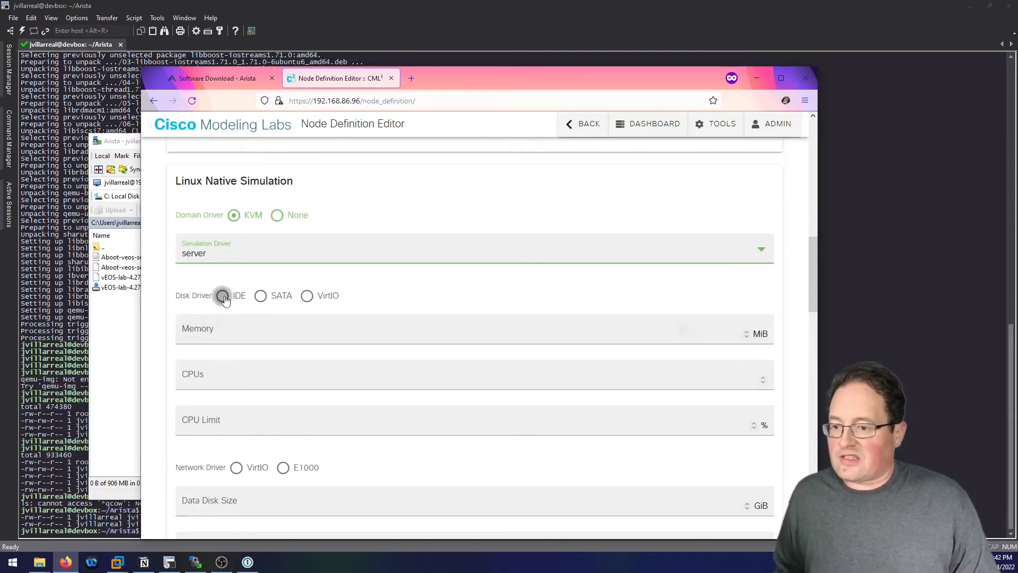
Set memory to 4096 MiB, 2 CPUs and a 75% CPU limit.
left_click(242, 326)
type("4096")
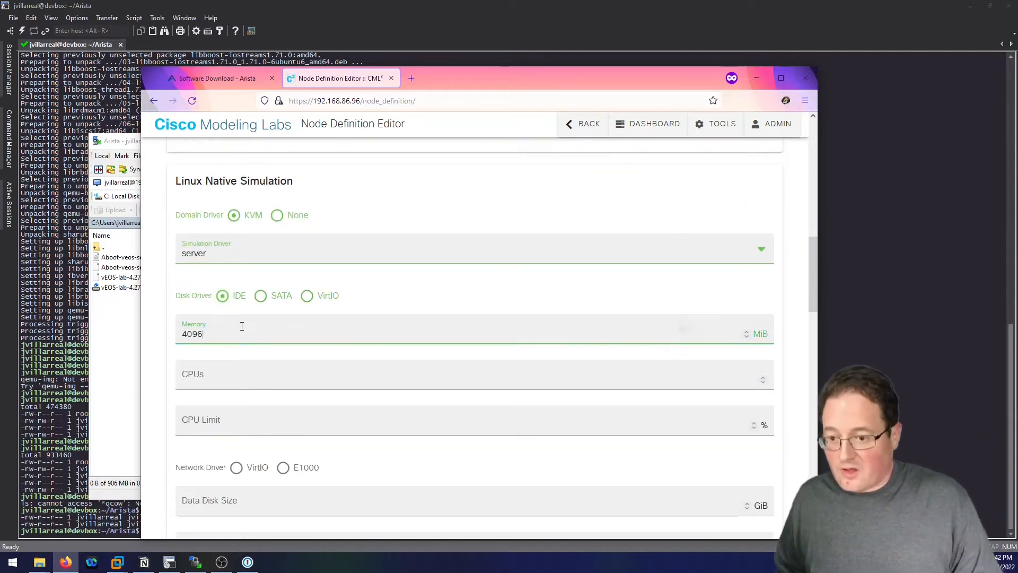
left_click(228, 374)
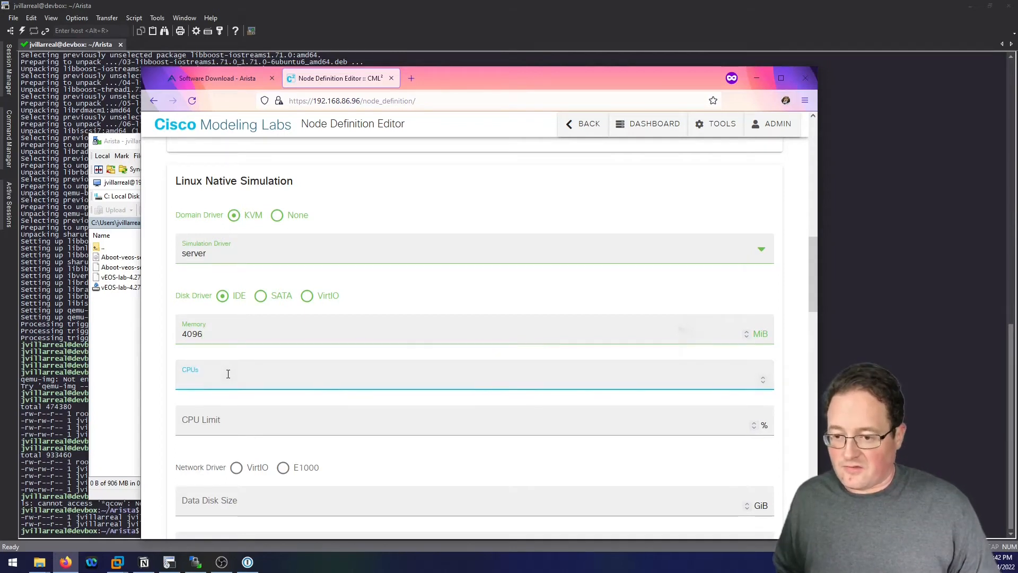
type("2")
left_click(225, 426)
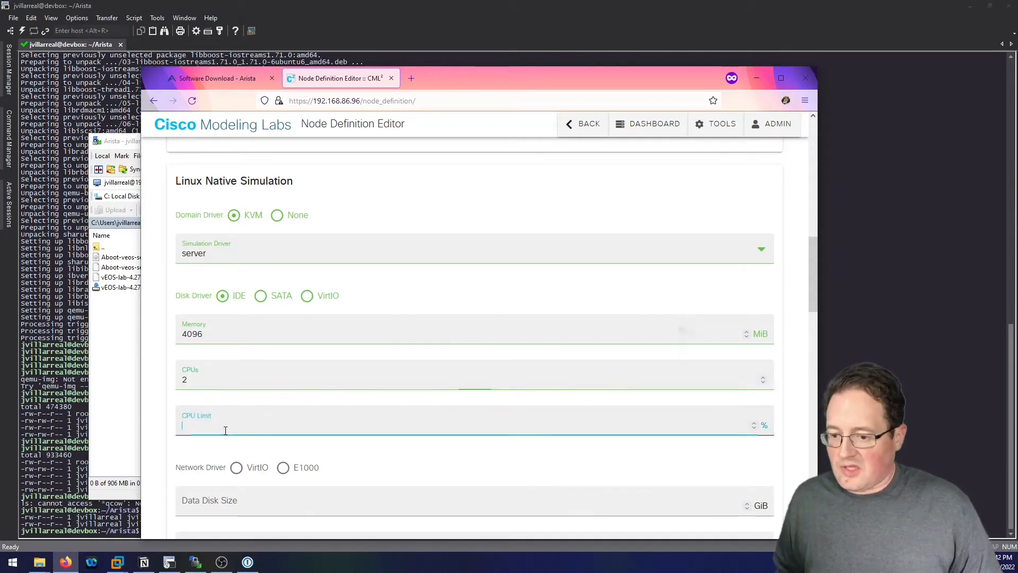
type("80")
key("Tab")
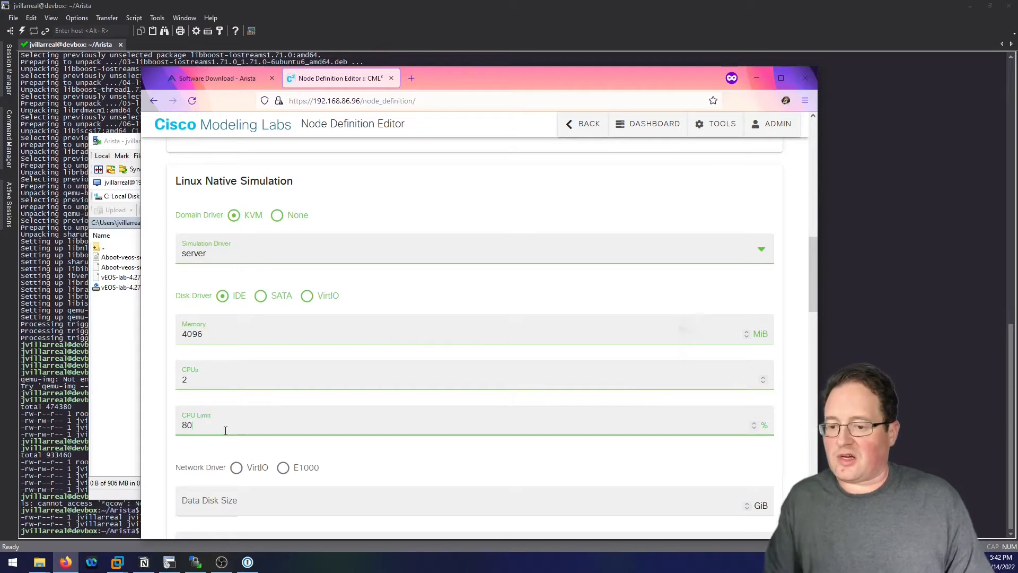
key("BackSpace")
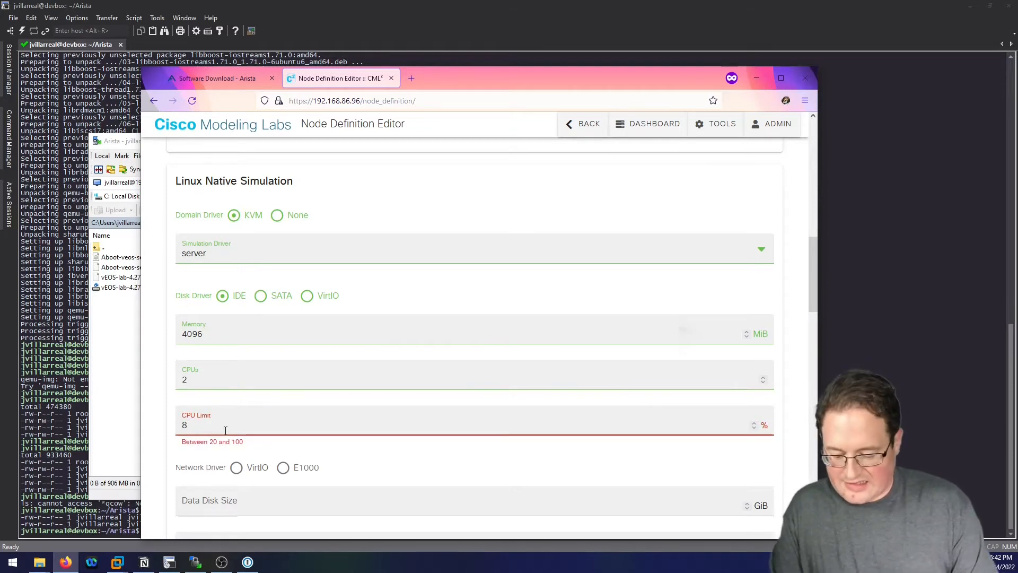
key("BackSpace")
type("75")
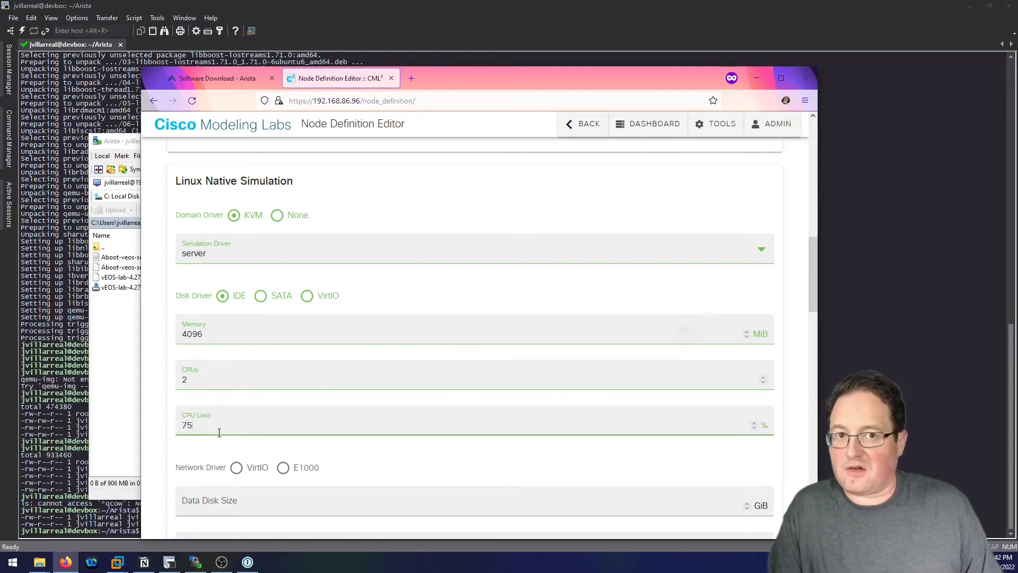
Choose E1000 as the network driver.
left_click(283, 468)
scroll(403, 487, "down", 2)
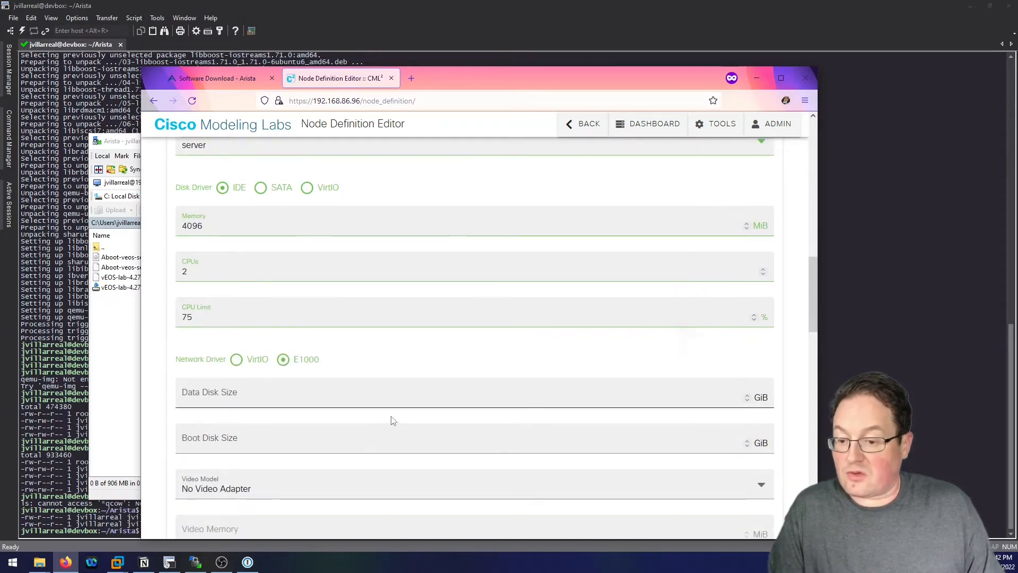
scroll(318, 389, "down", 1)
scroll(319, 389, "down", 2)
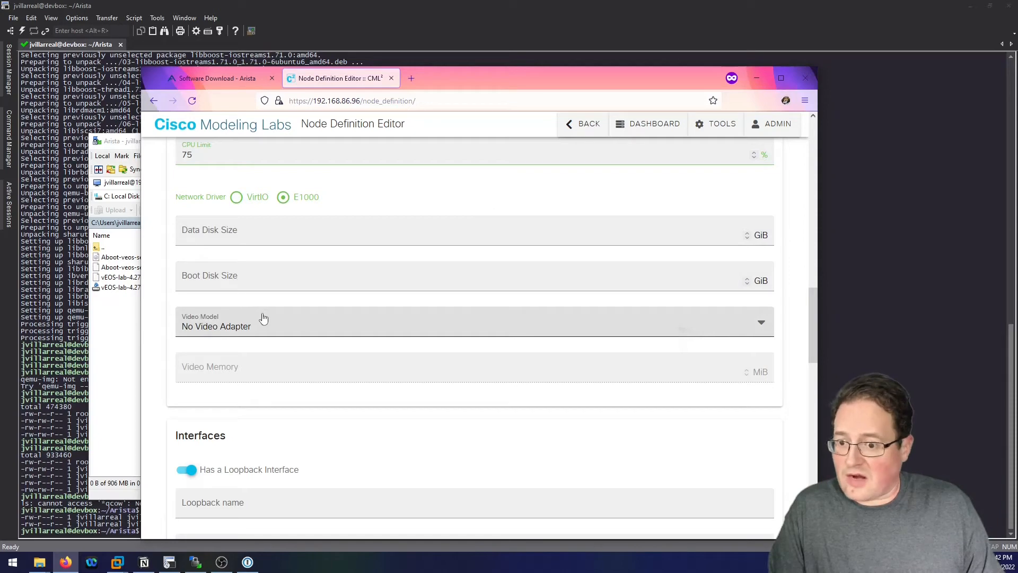
scroll(376, 374, "down", 3)
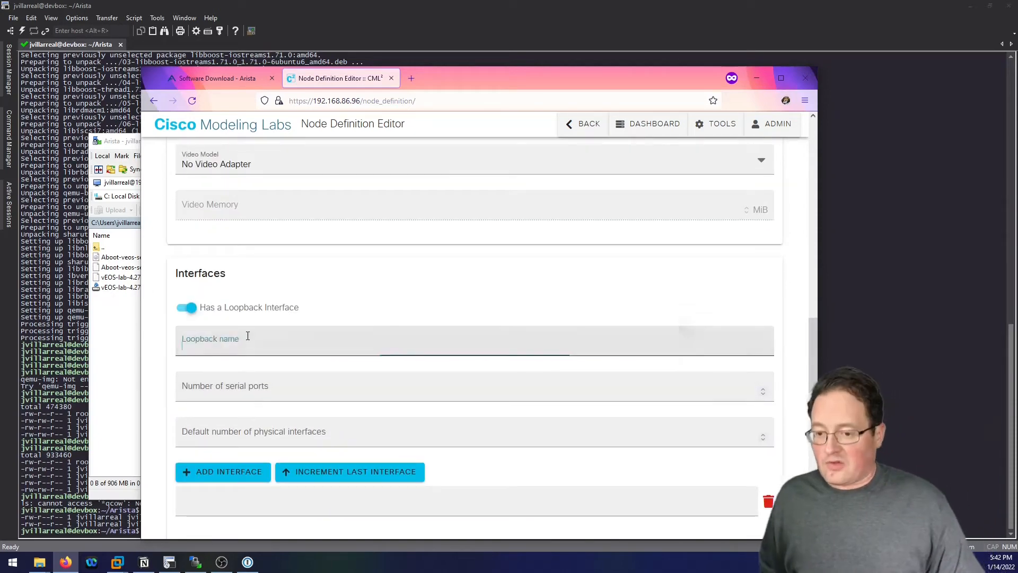
Name the loopback Loopback, set 1 serial port and 10 default physical interfaces.
left_click(222, 343)
type("Loopb")
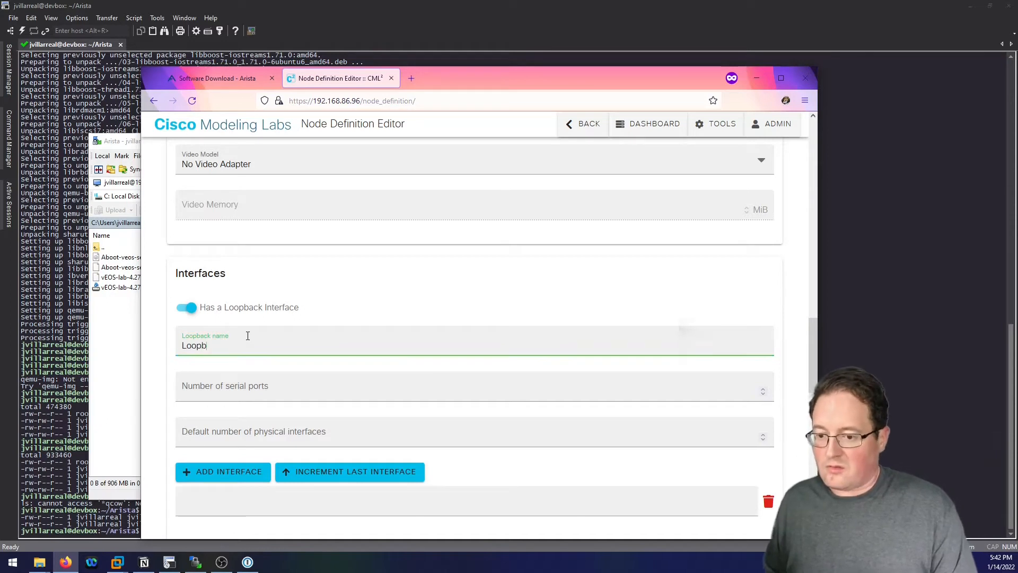
type("ack1")
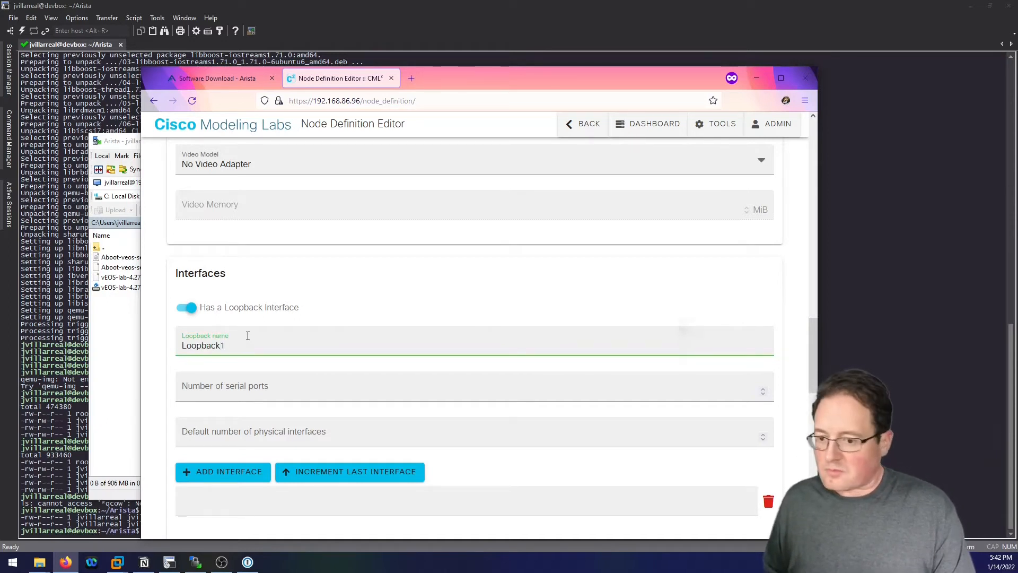
key("Tab")
type("1")
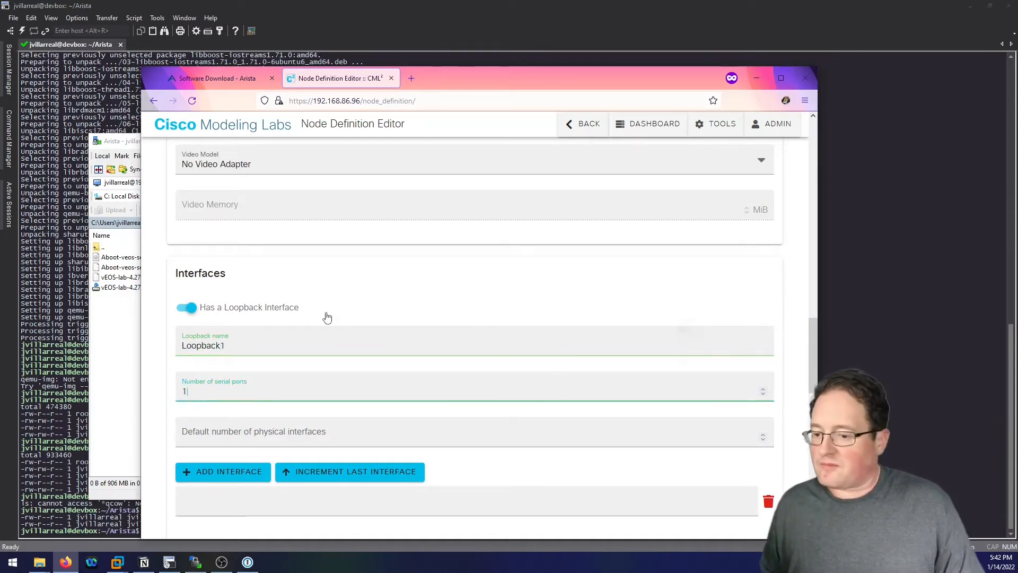
scroll(325, 316, "down", 2)
scroll(326, 316, "down", 2)
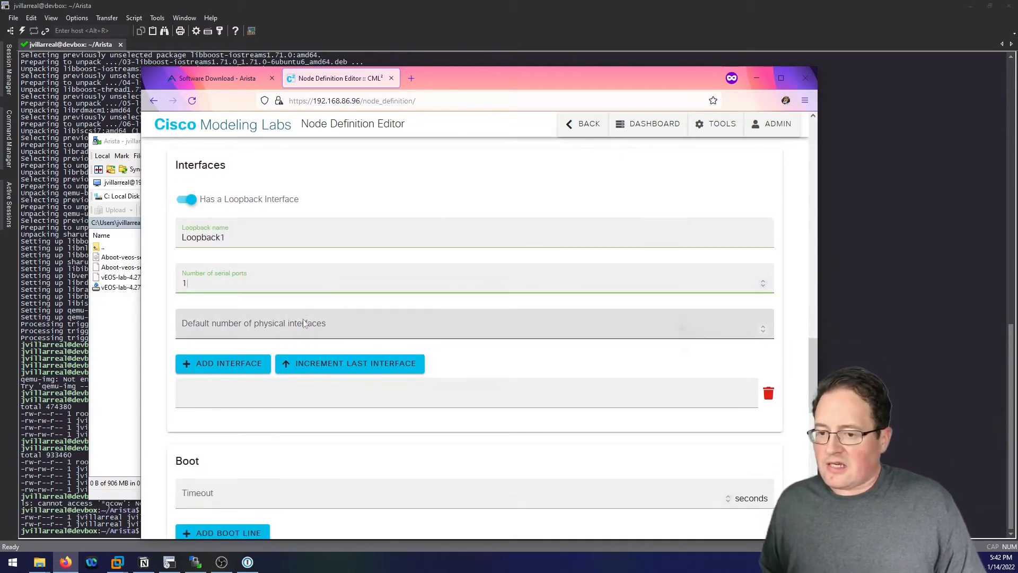
left_click(549, 335)
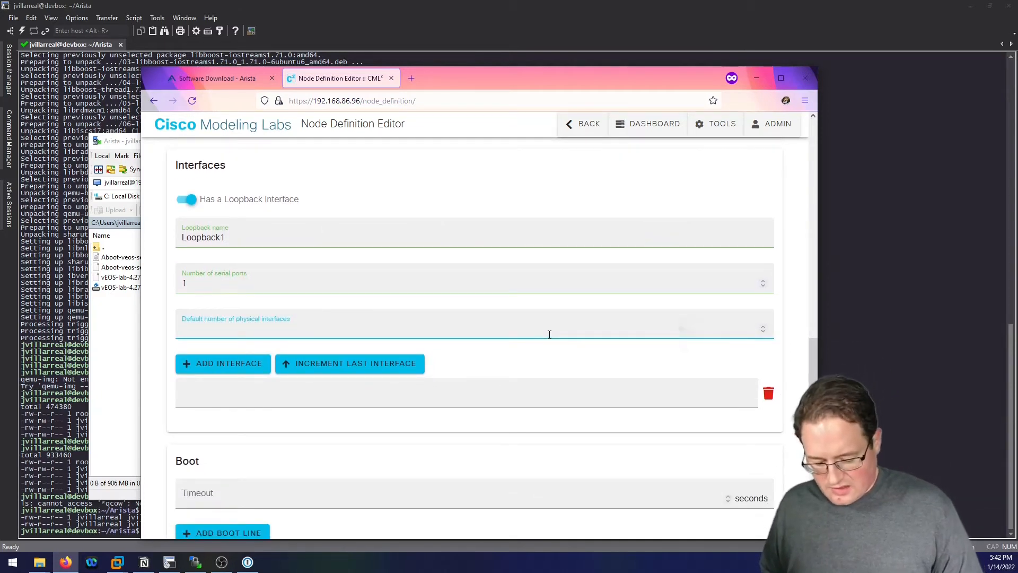
type("10")
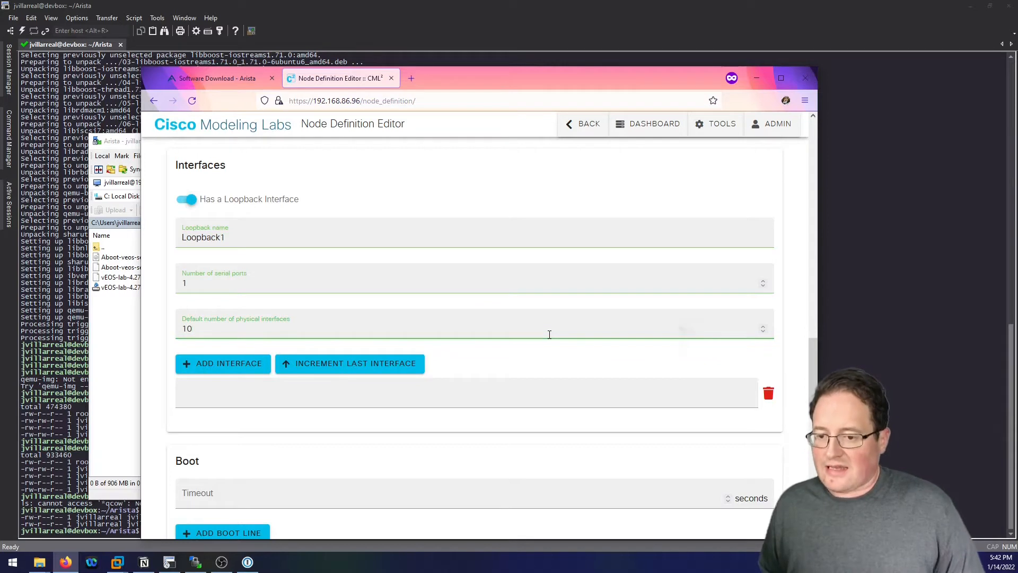
Add the first interfaces Management1 and Ethernet1.
left_click(295, 395)
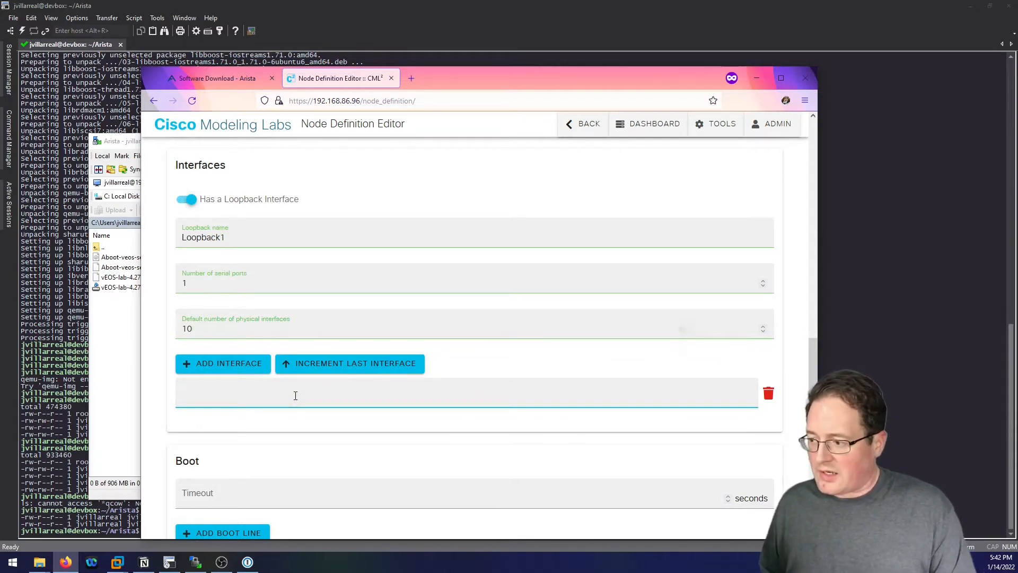
type("Managm")
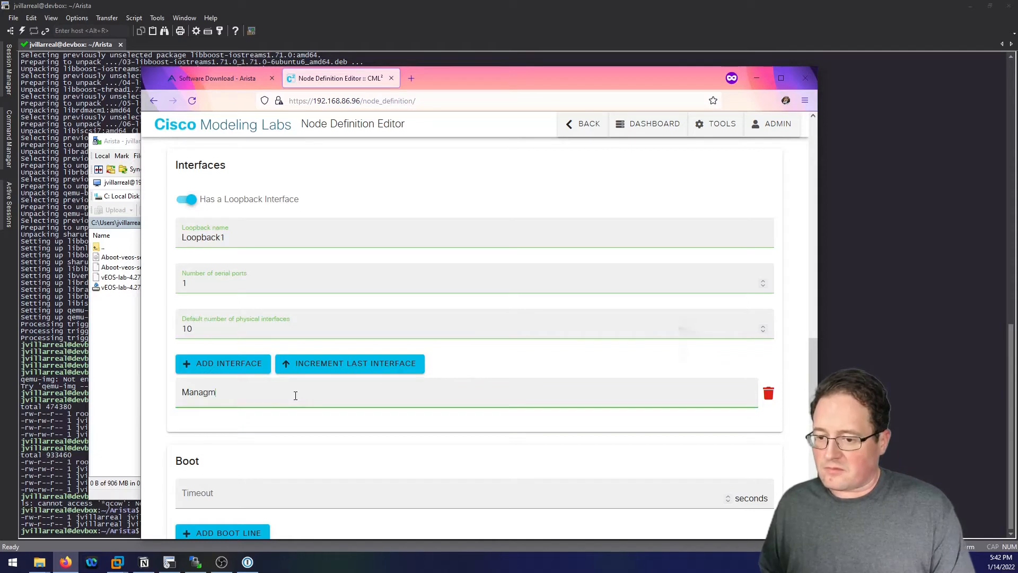
key("BackSpace")
key("BackSpace")
key("BackSpace")
key("BackSpace")
type("nagement1")
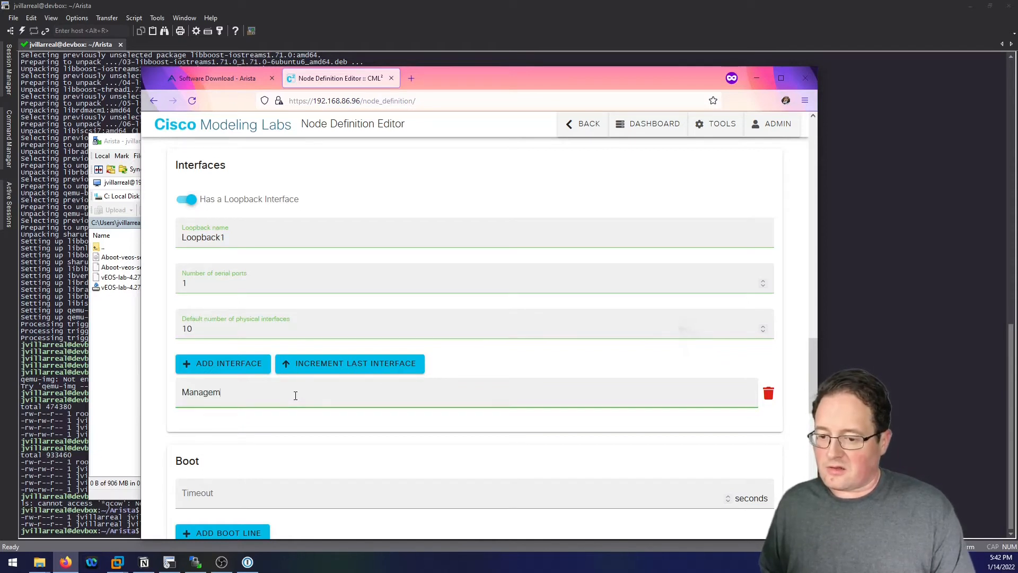
left_click(222, 363)
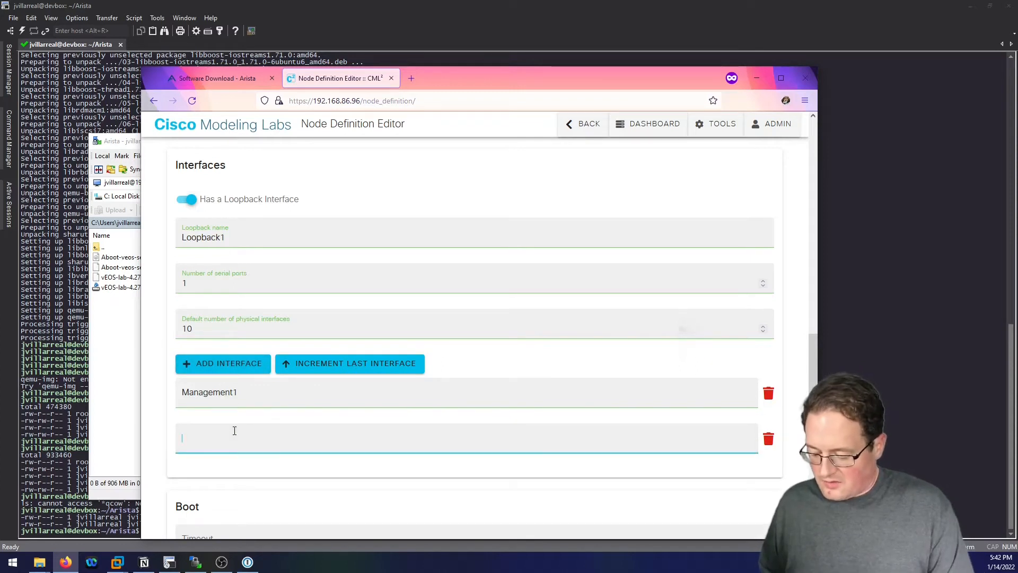
type("Ethernet1")
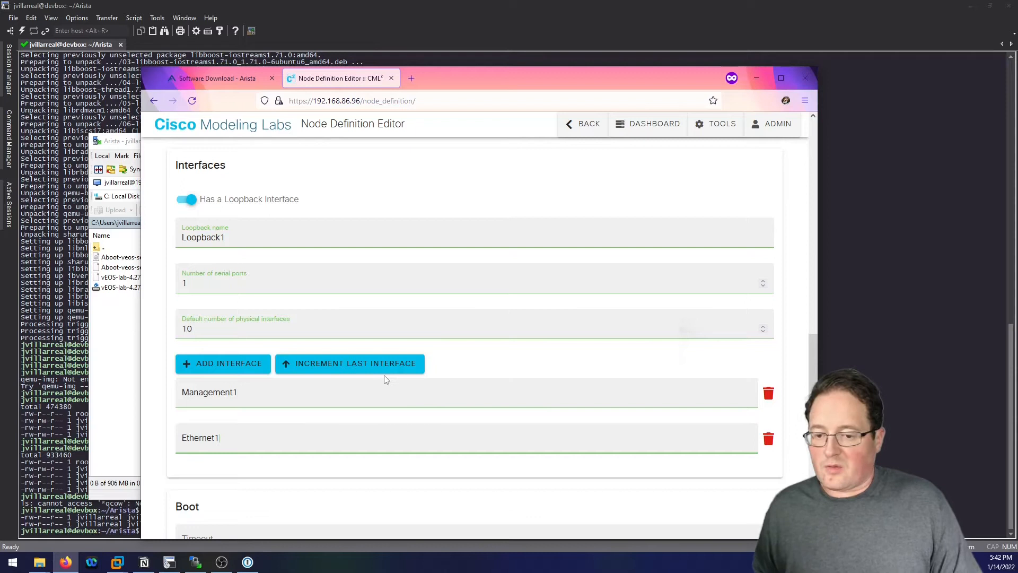
Add Ethernet interfaces up to Ethernet10 and raise the default interface count to 11.
scroll(386, 378, "down", 1)
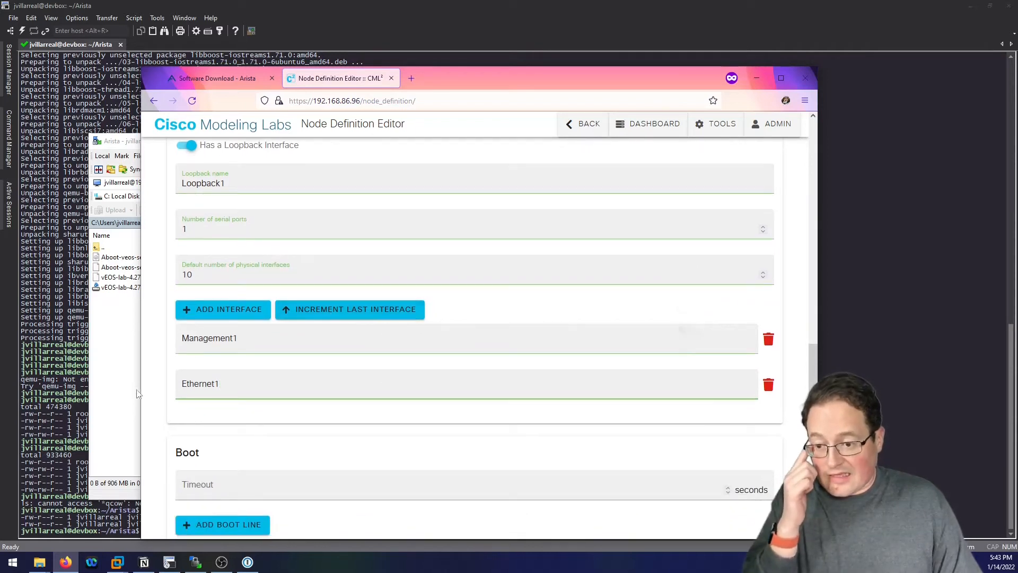
left_click(336, 311)
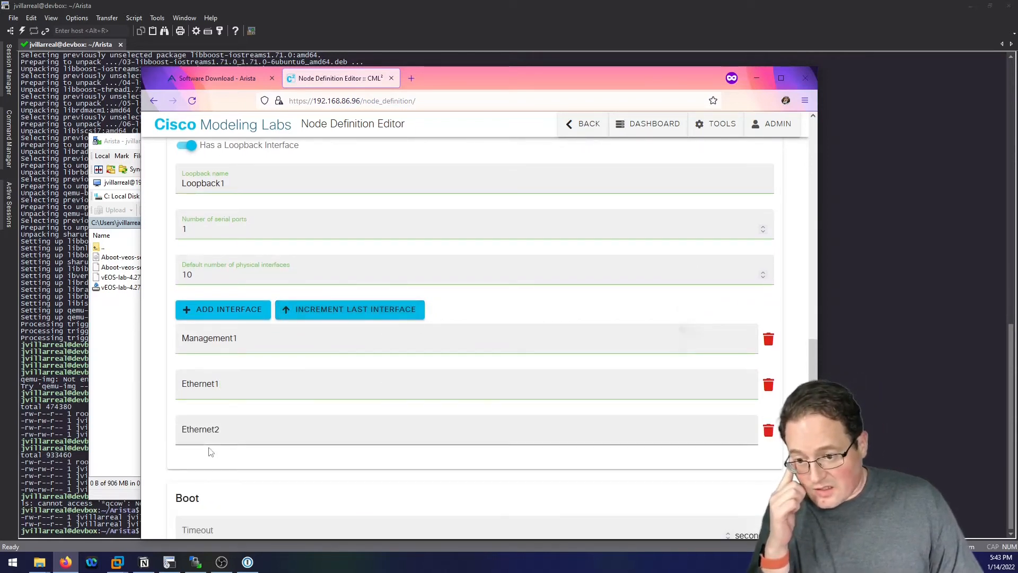
scroll(257, 435, "down", 1)
left_click(386, 263)
left_click(386, 262)
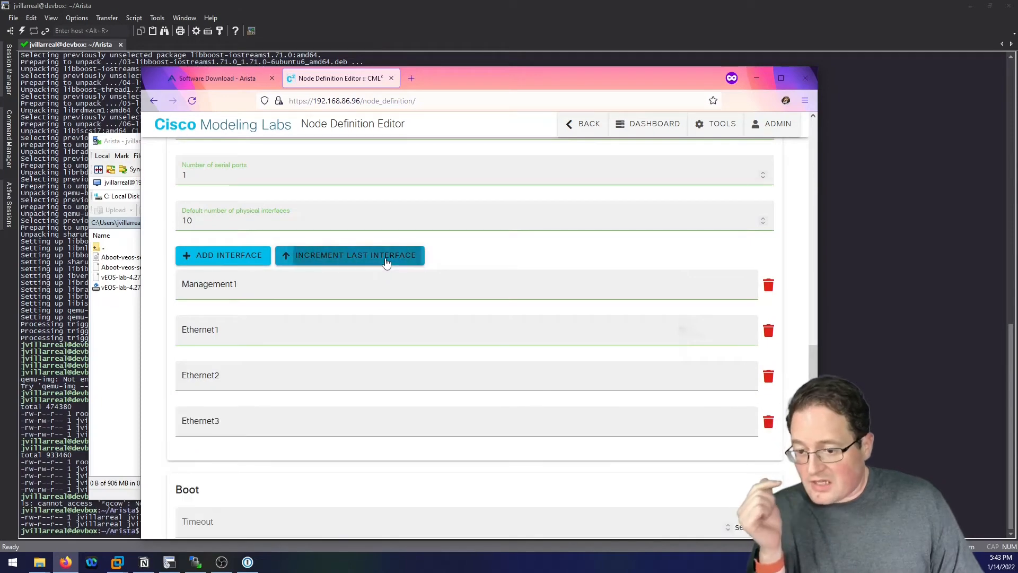
left_click(386, 263)
left_click(386, 262)
left_click(386, 262)
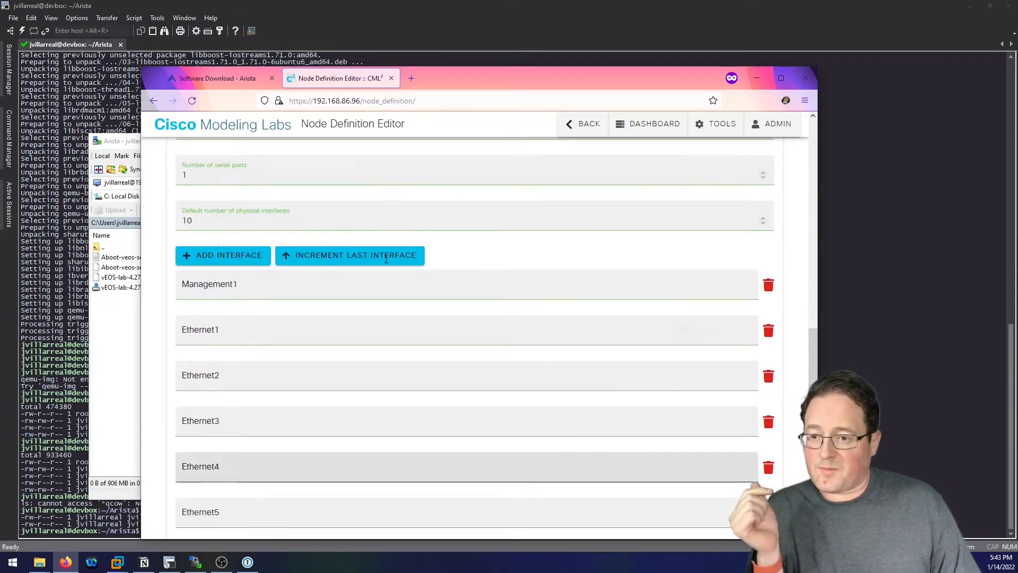
left_click(197, 222)
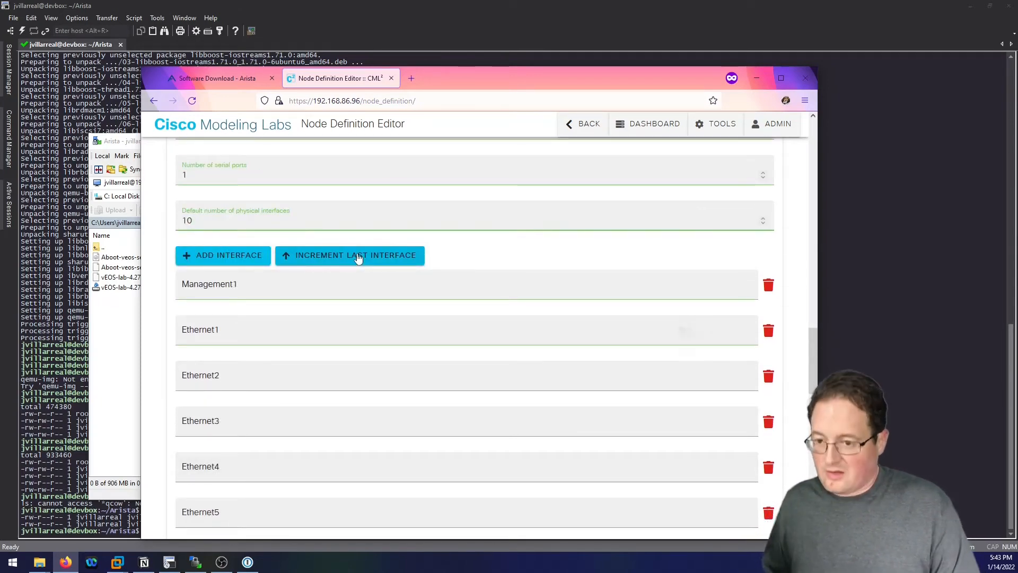
key("Up")
left_click(358, 257)
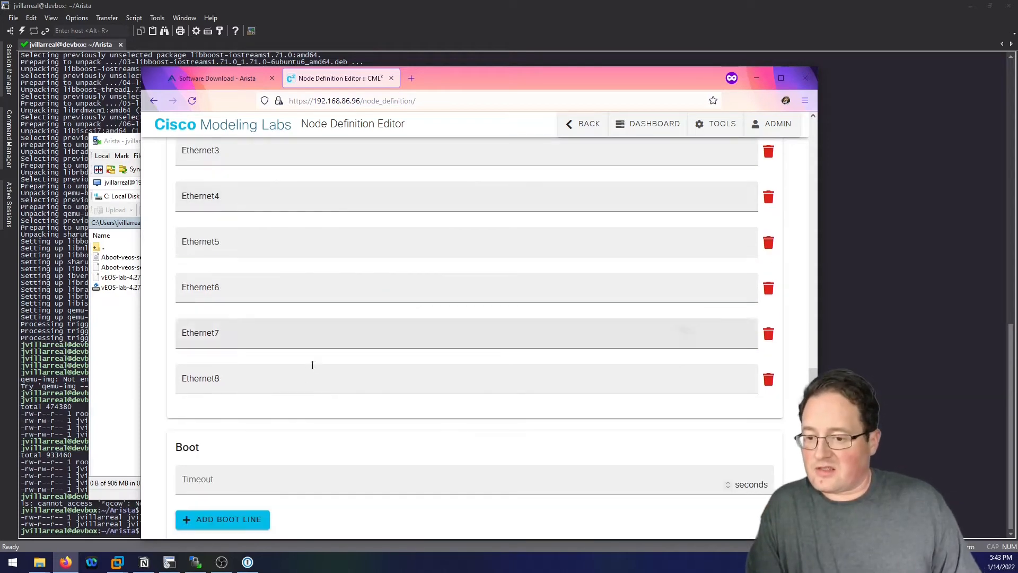
scroll(312, 365, "up", 5)
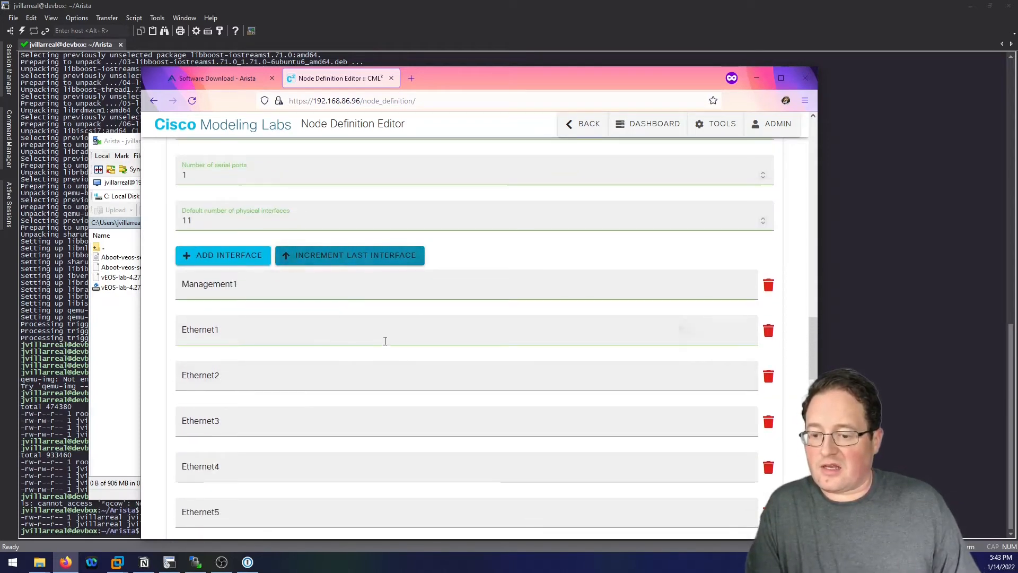
scroll(385, 341, "down", 6)
scroll(321, 345, "up", 6)
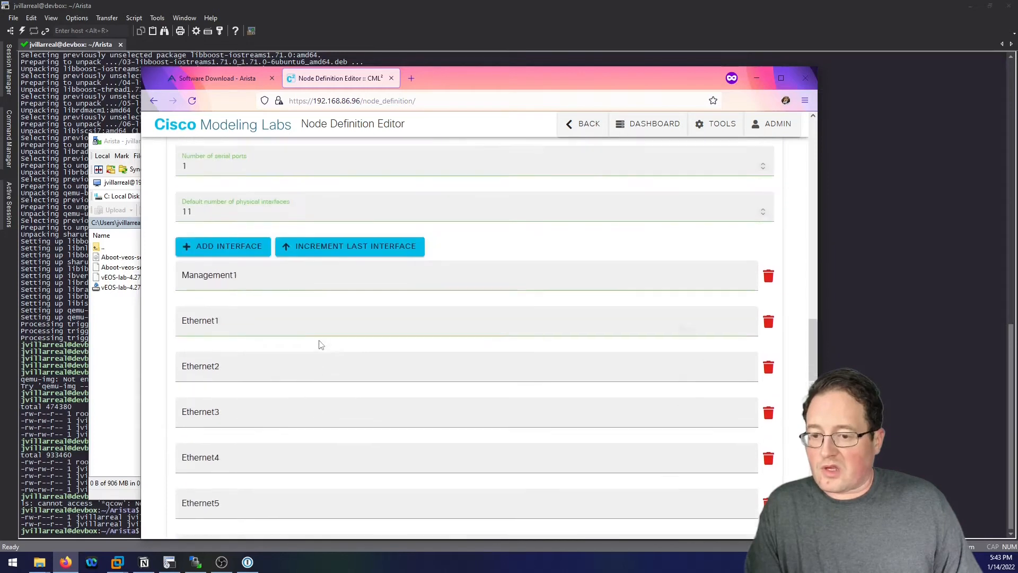
scroll(319, 342, "down", 8)
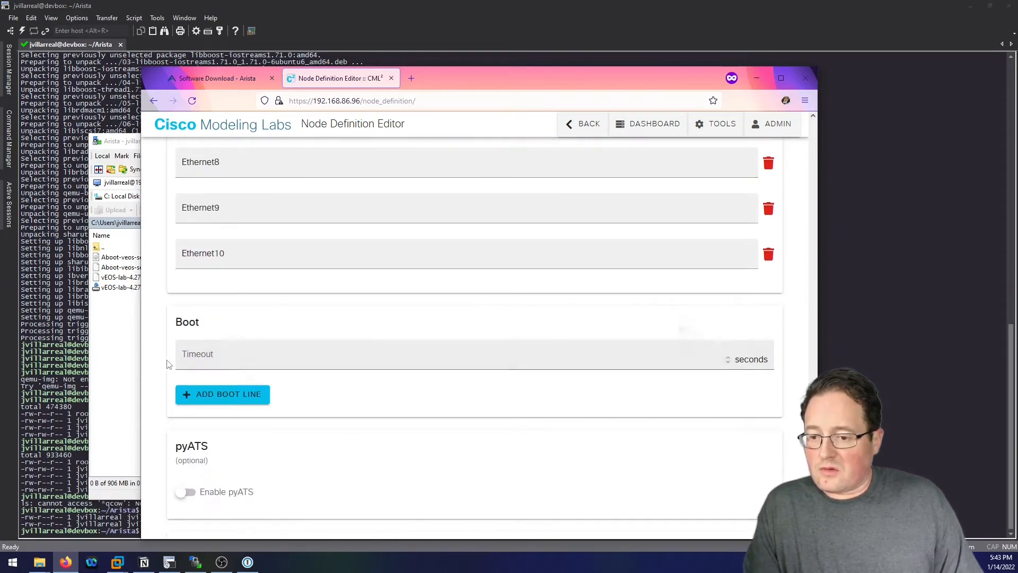
Set a 240-second boot timeout and add the boot line 'localhost login'.
left_click(237, 359)
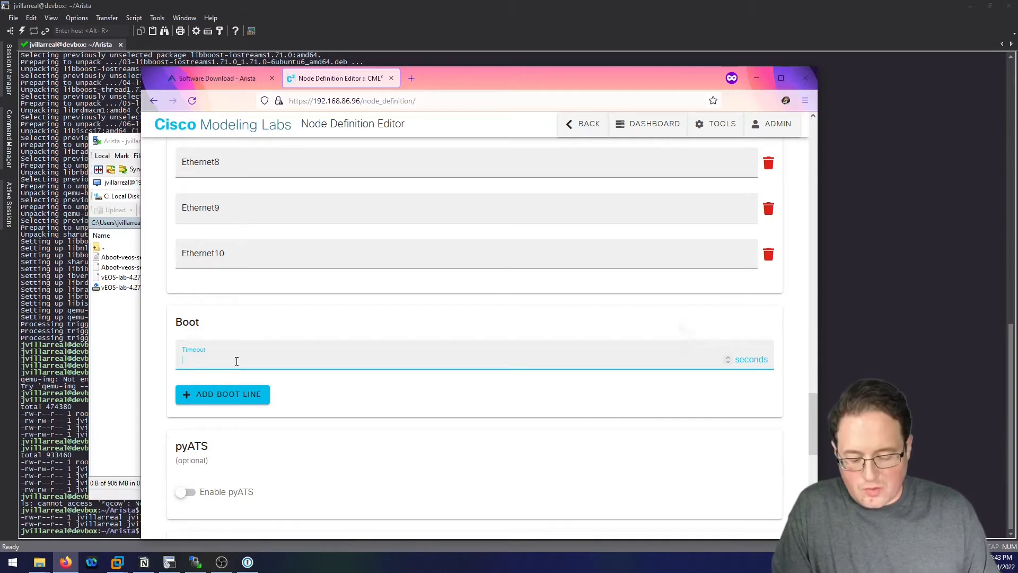
type("240")
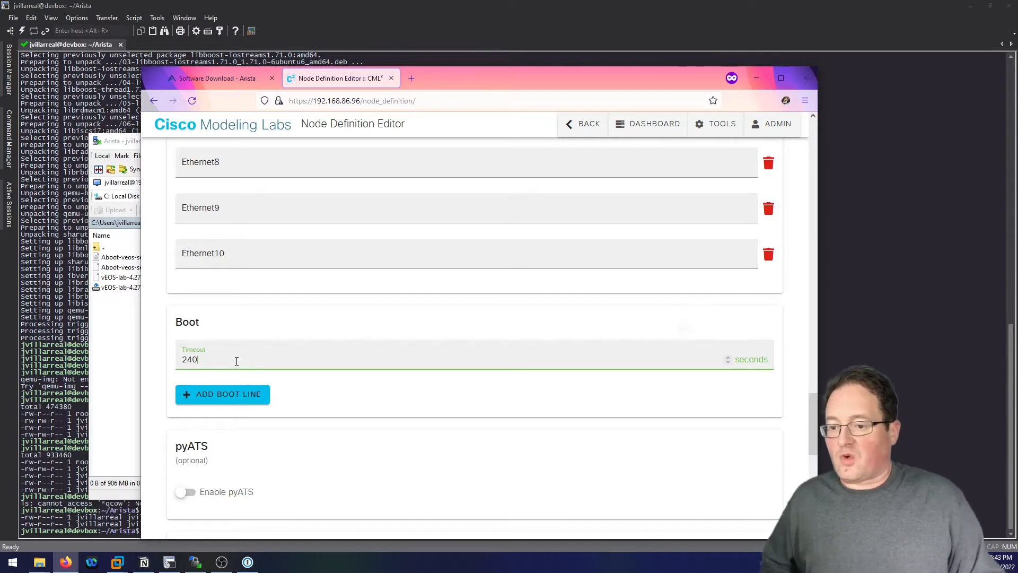
left_click(229, 393)
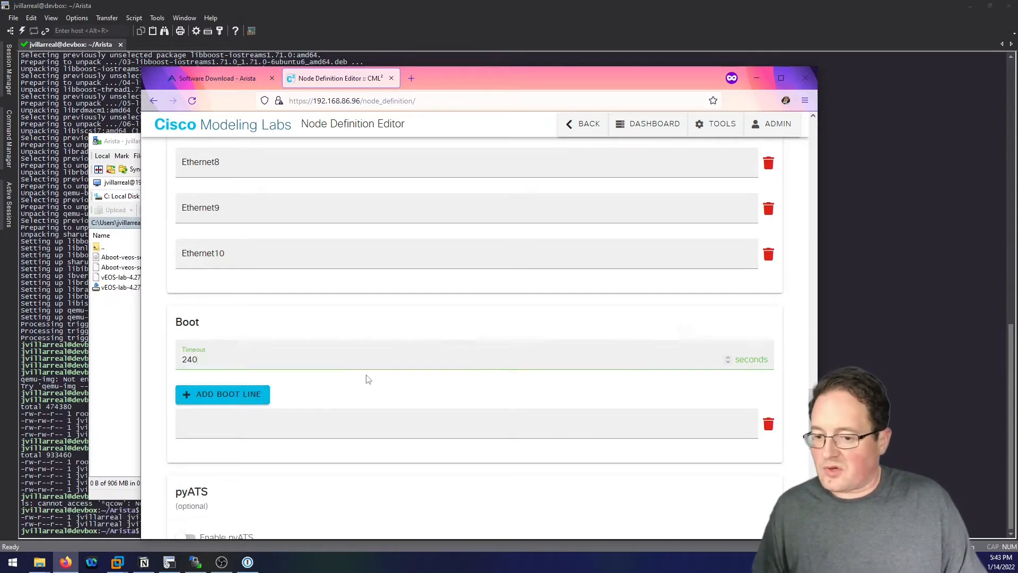
scroll(318, 376, "down", 1)
left_click(307, 373)
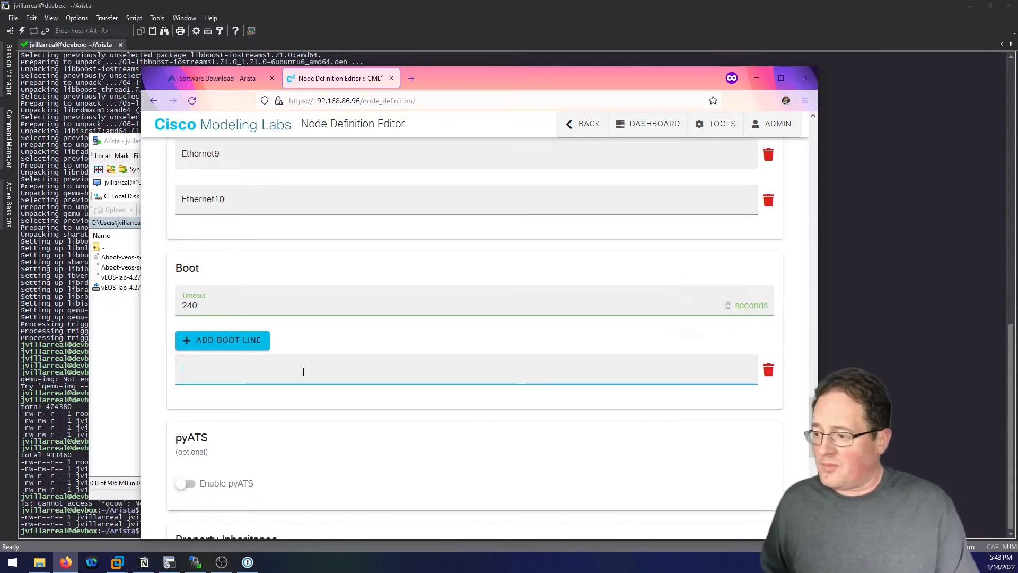
type("localhost")
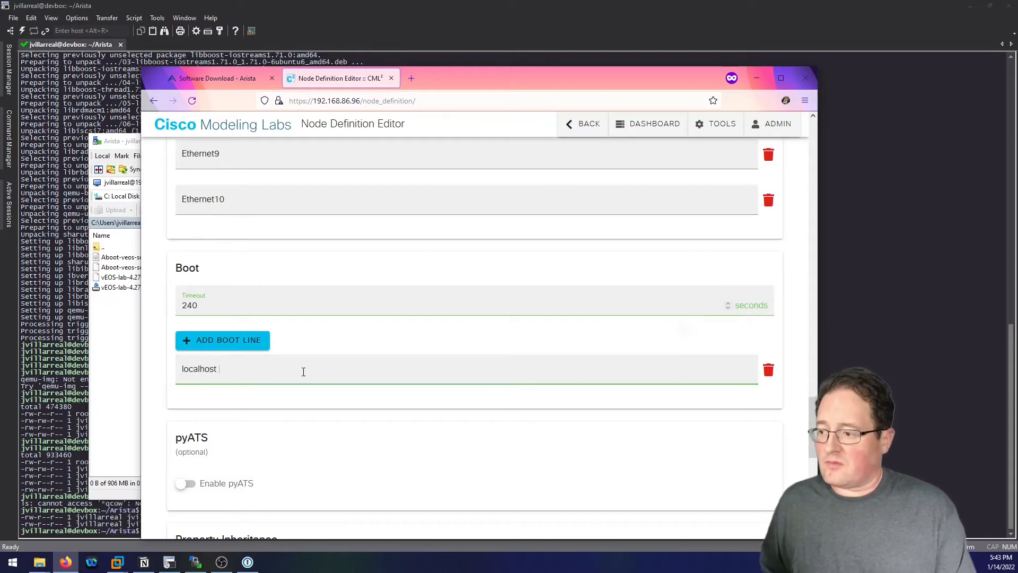
type(" login")
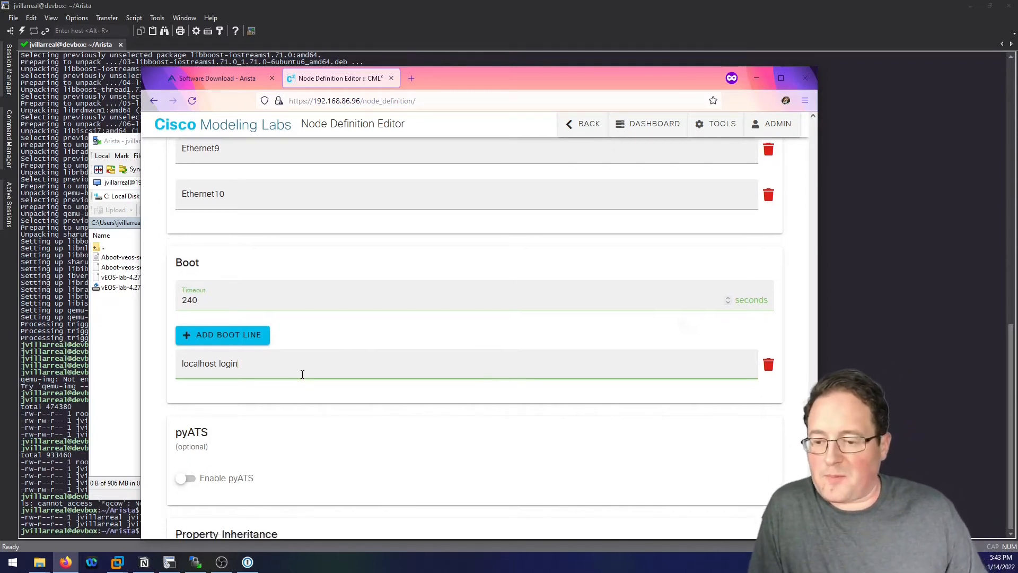
Create the Arista vEOS node definition.
scroll(318, 371, "down", 2)
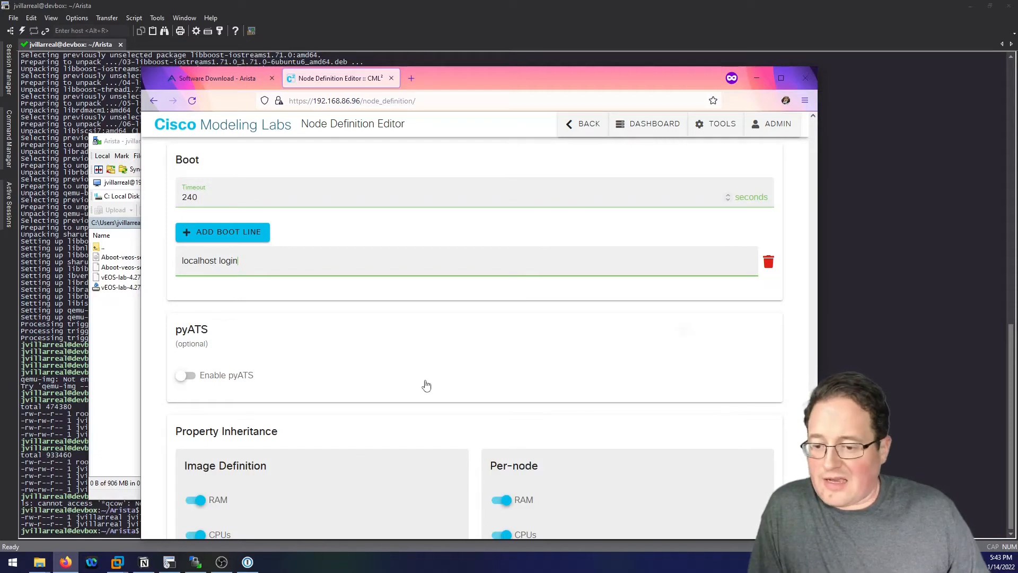
scroll(424, 383, "down", 3)
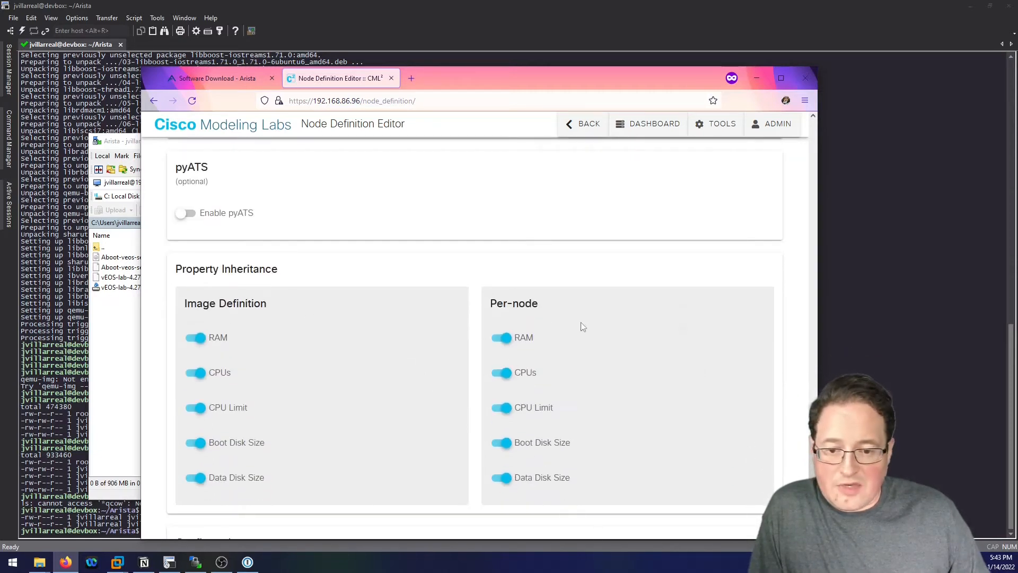
scroll(351, 425, "down", 4)
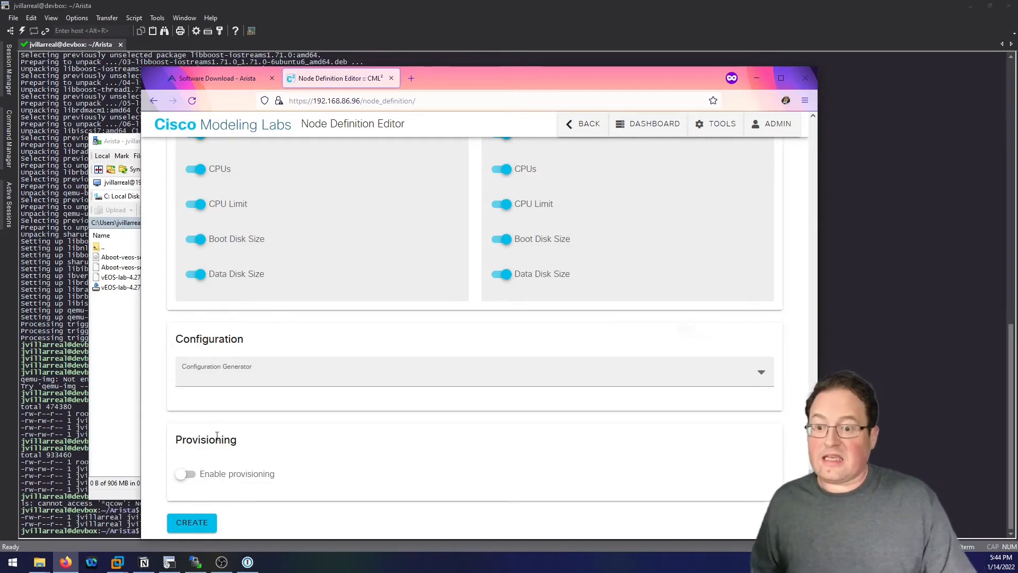
left_click(196, 528)
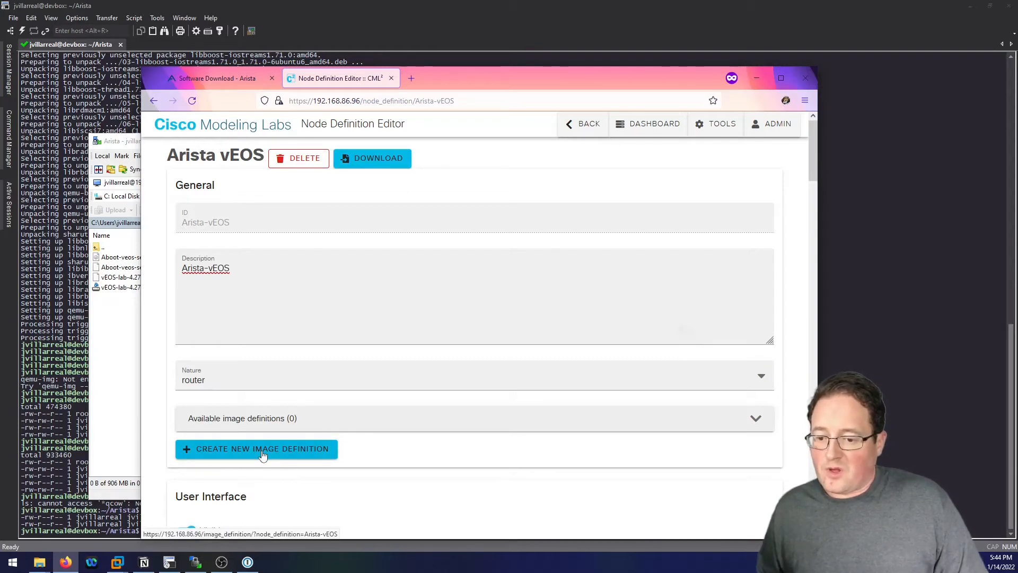
Start a new Arista vEOS image definition and accept the suggested ID arista-veos-4.27.1F.
left_click(276, 417)
left_click(263, 419)
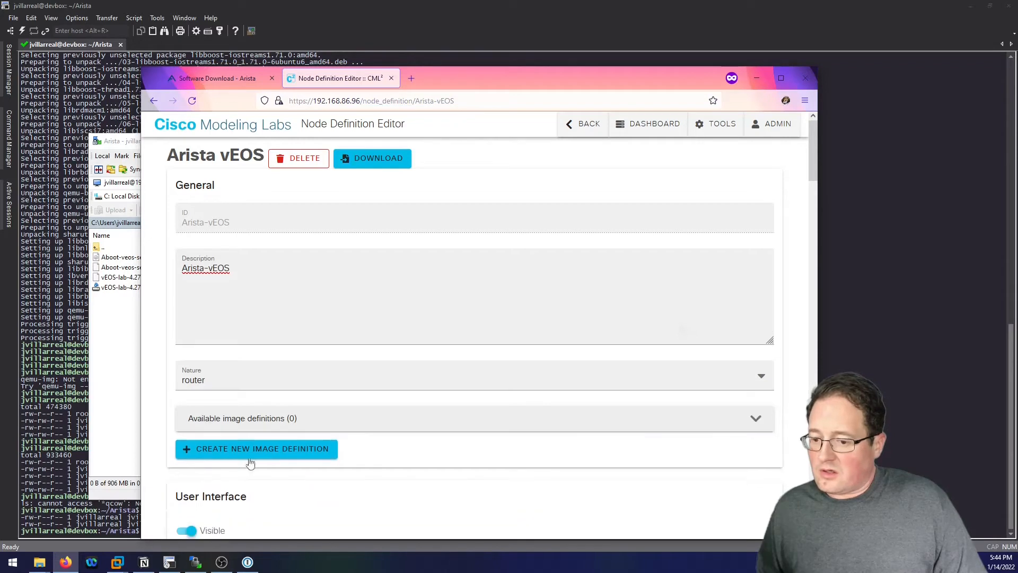
left_click(250, 449)
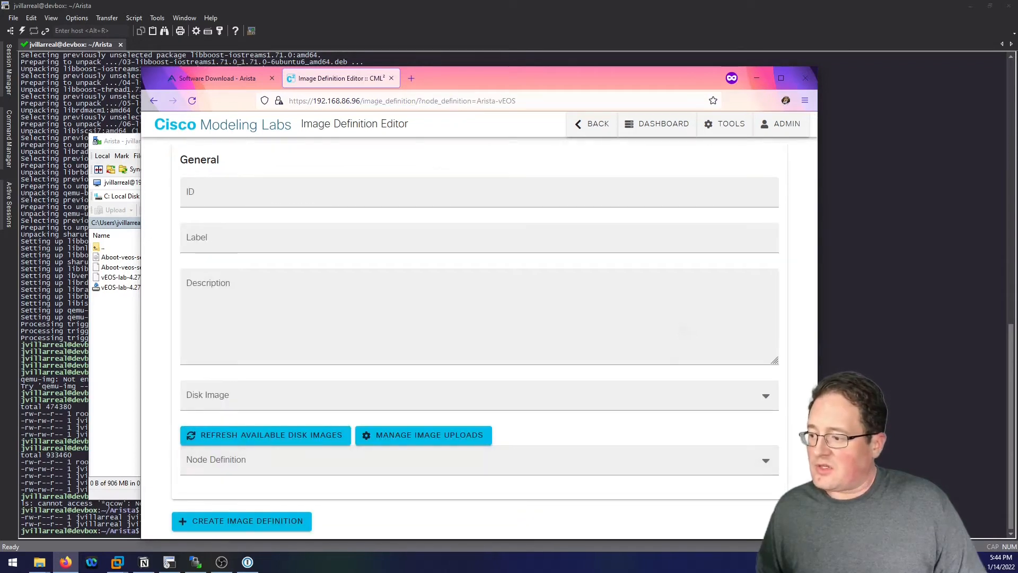
left_click(268, 198)
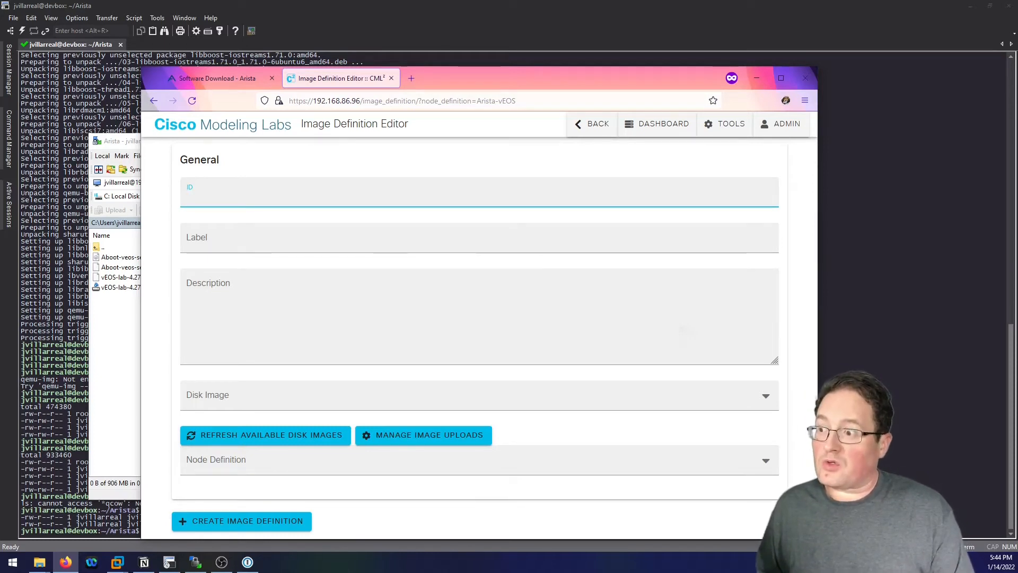
type("a")
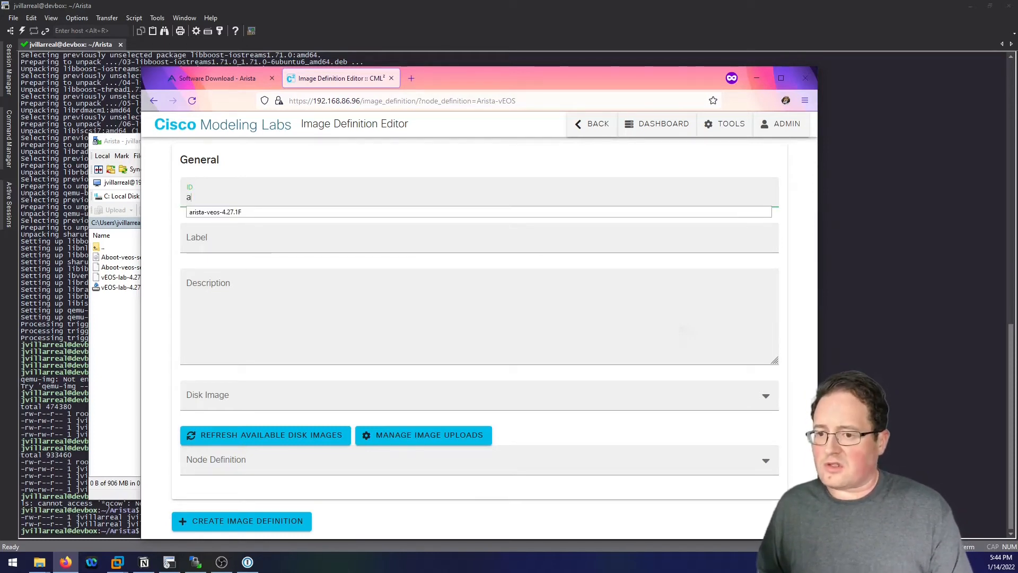
left_click(257, 212)
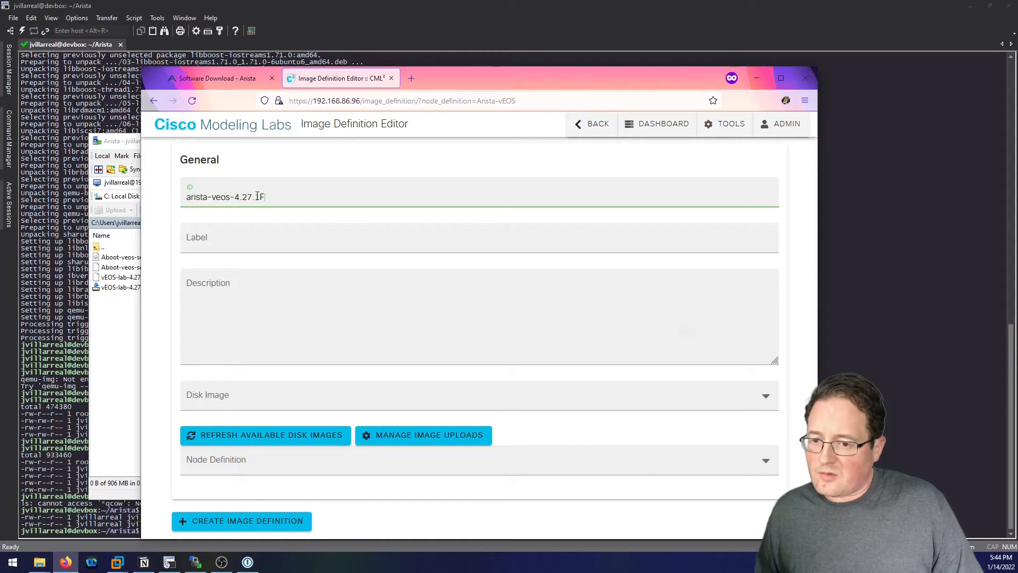
Correct the image ID's version to read arista-veos-4.27.01F.
left_click(257, 196)
type("F")
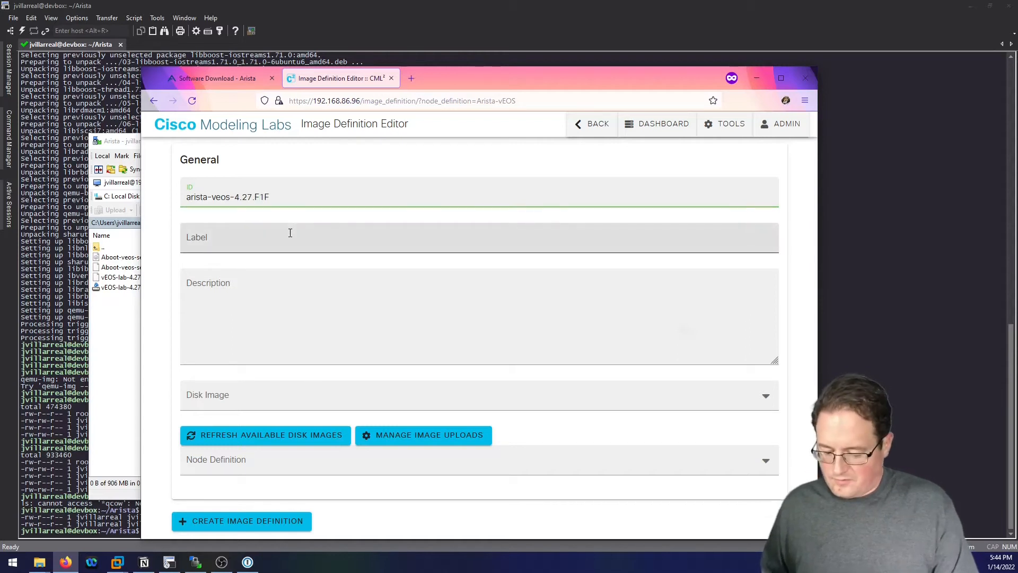
key("BackSpace")
type("O")
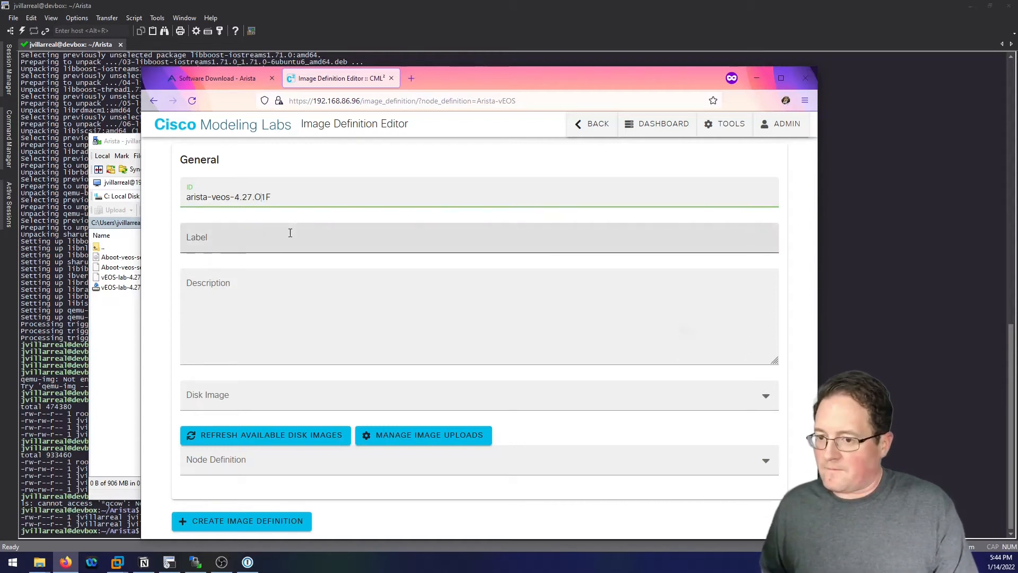
key("BackSpace")
type("0")
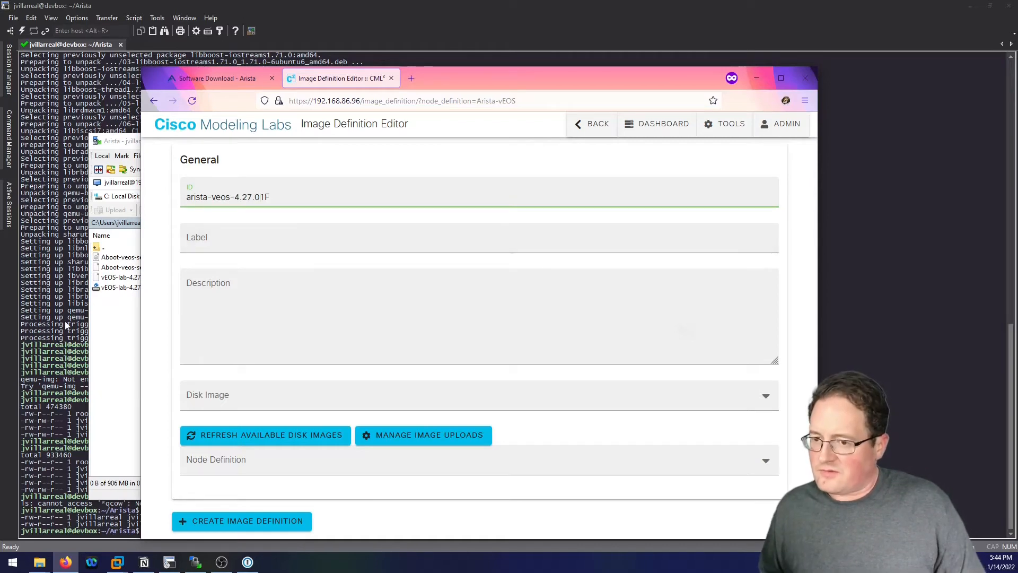
Check the vEOS-lab-4.27.0F file name in SecureCRT, then select the ID value.
left_click(69, 408)
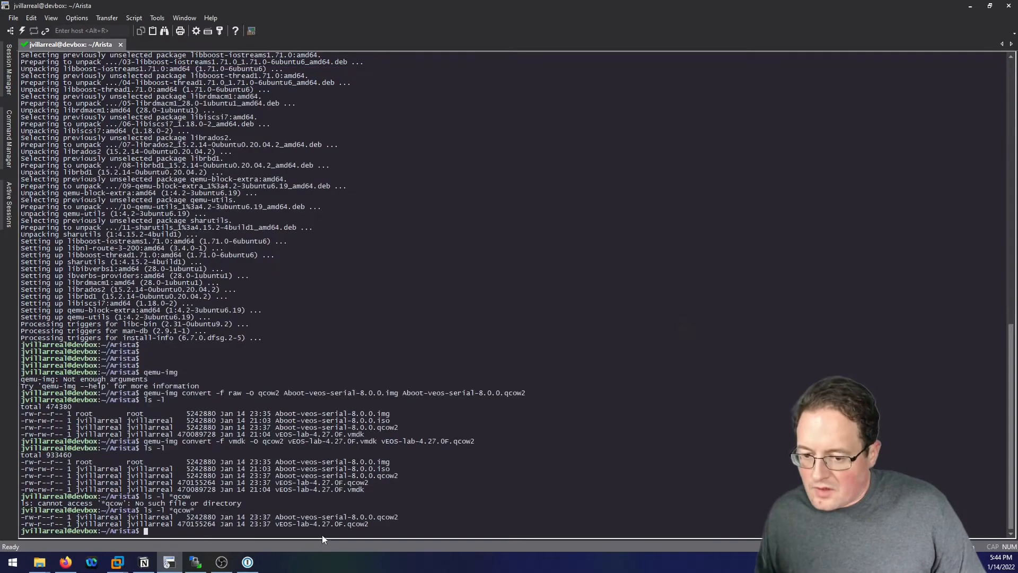
left_click_drag(275, 524, 343, 525)
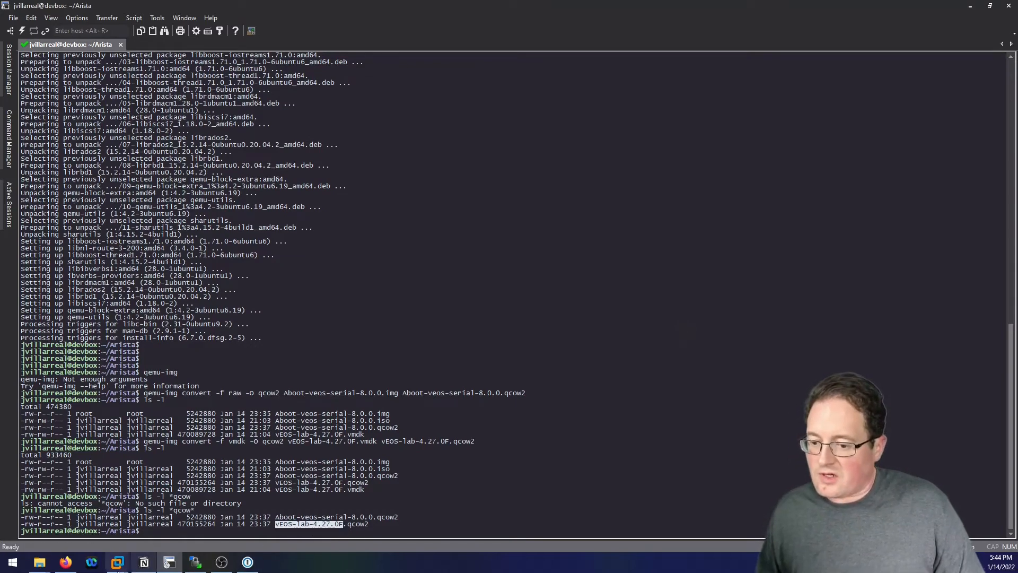
left_click(62, 566)
triple_click(304, 199)
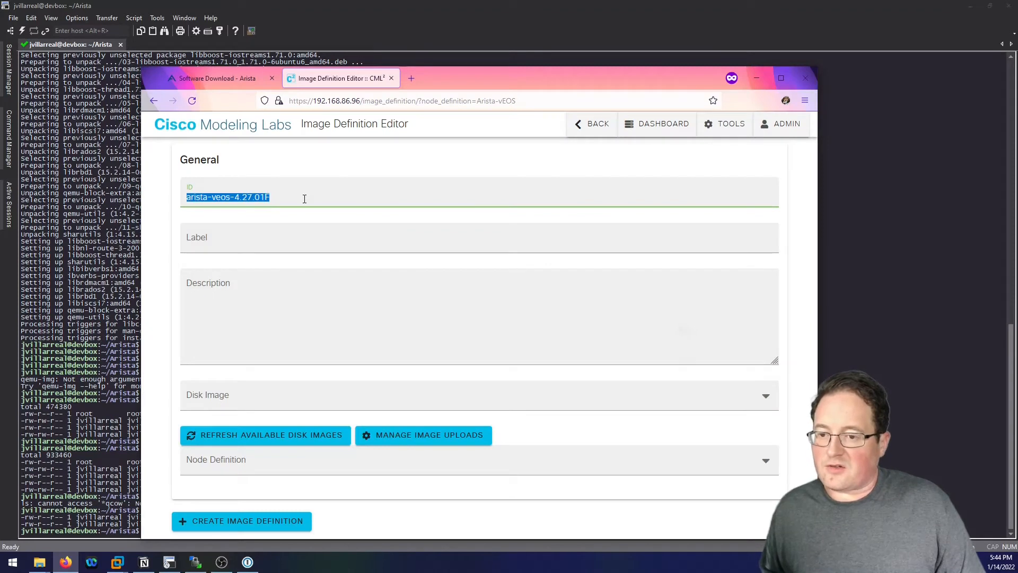
Copy the ID arista-veos-4.27.01F into the Label field.
left_click(227, 242)
triple_click(277, 197)
key("ctrl+c")
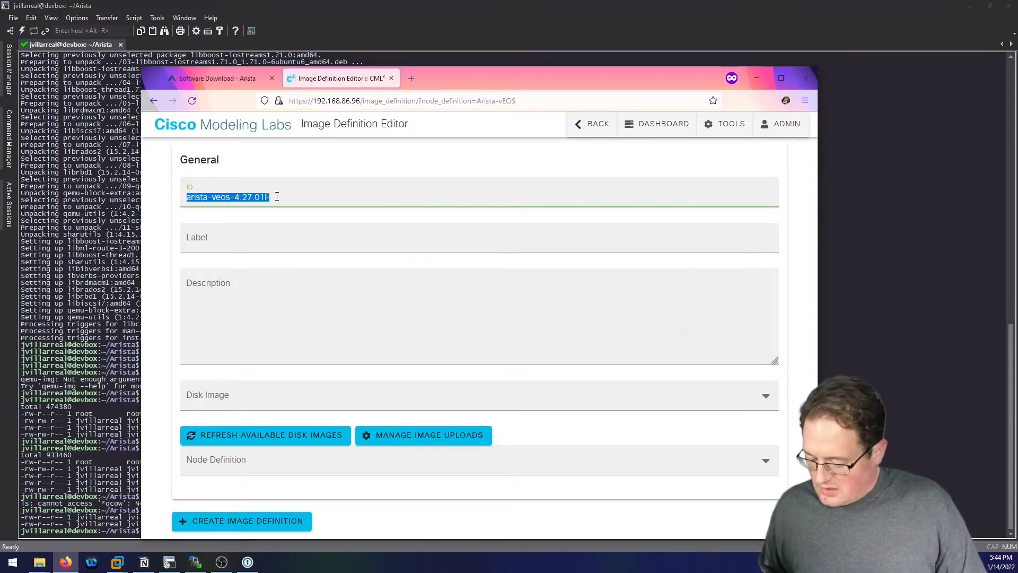
left_click(268, 236)
key("ctrl+v")
Write the description 'Arista Version 4.27.01F'.
left_click(279, 284)
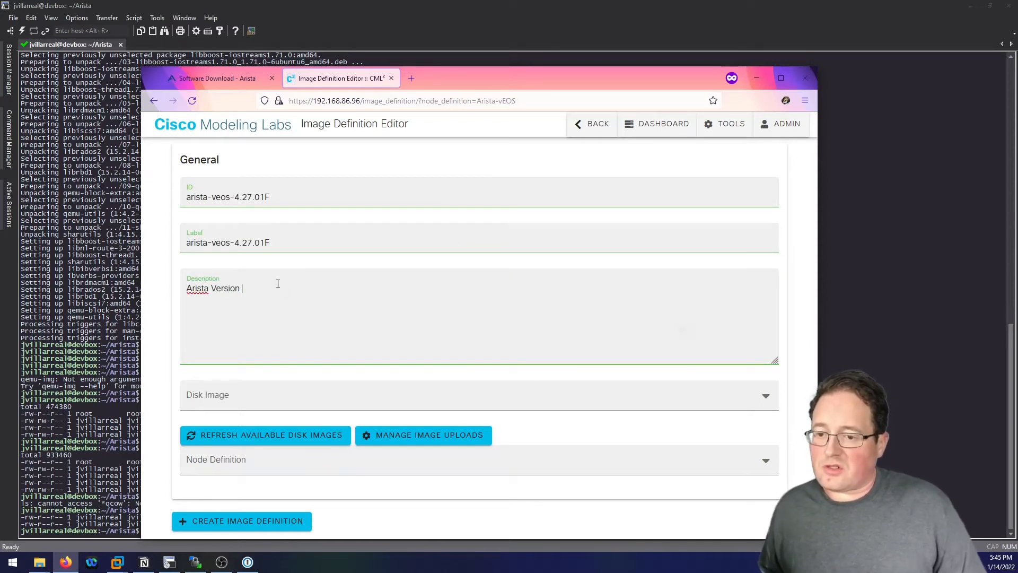
left_click_drag(235, 243, 274, 245)
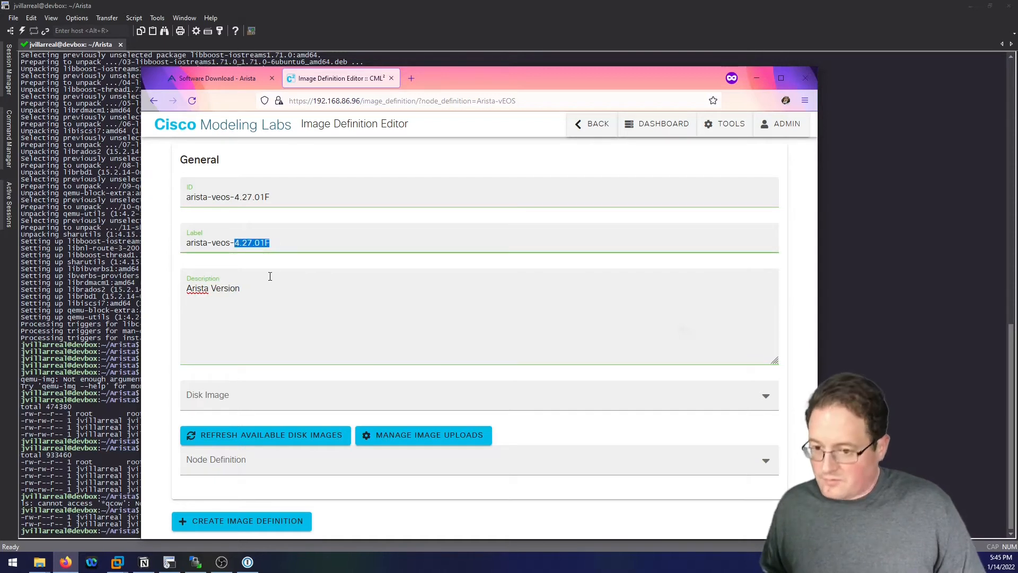
key("ctrl+c")
left_click(277, 292)
key("ctrl+v")
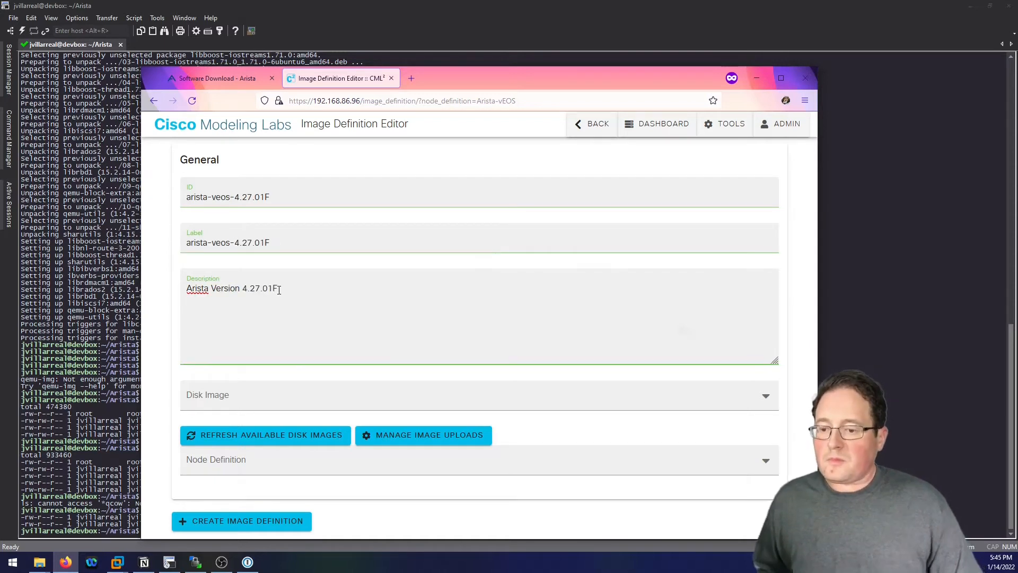
Choose disk image Aboot-veos-serial-8.0.0.qcow2 and node definition Arista vEOS.
left_click(298, 393)
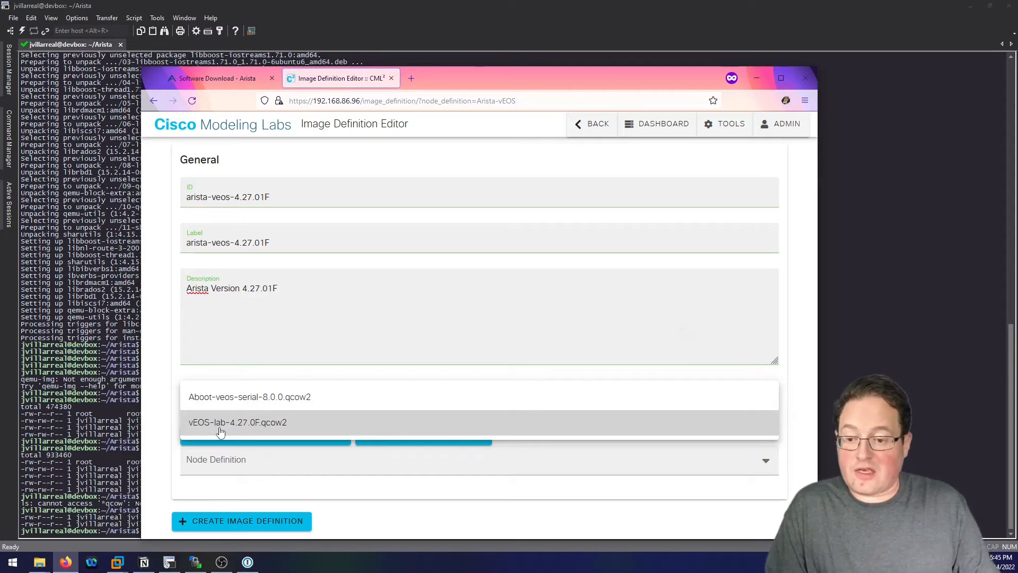
left_click(235, 397)
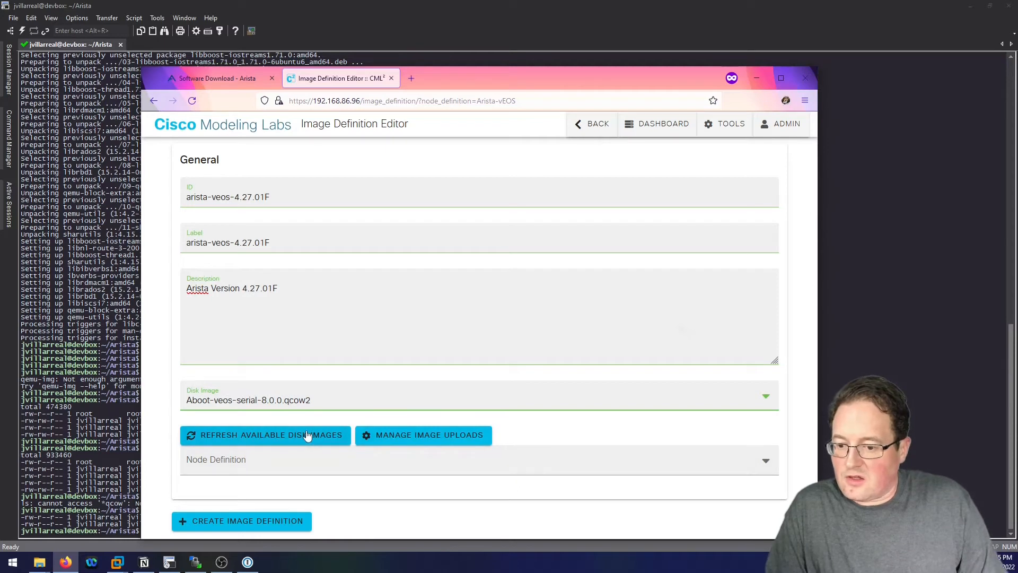
left_click(655, 453)
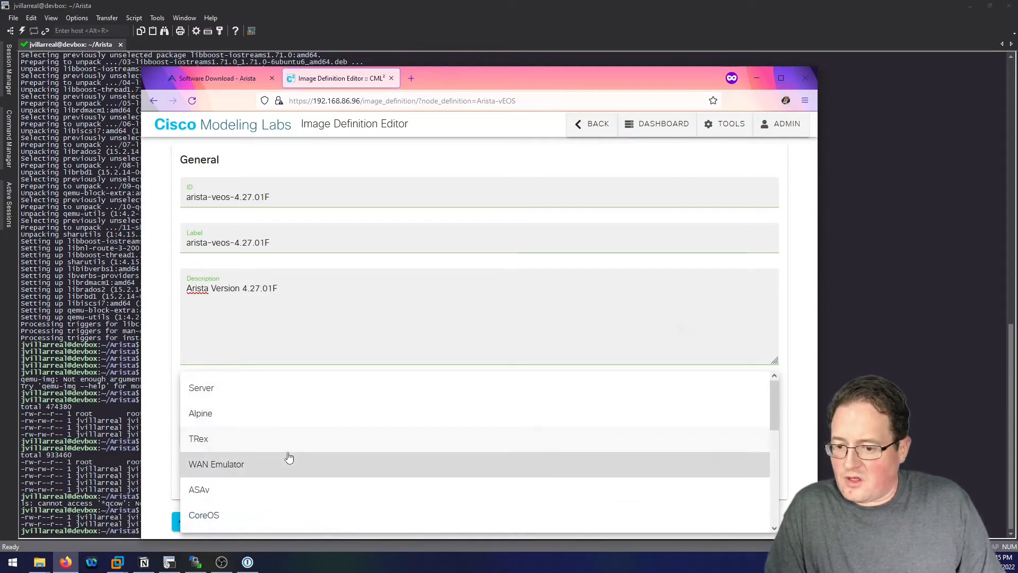
scroll(289, 456, "down", 5)
scroll(289, 456, "down", 4)
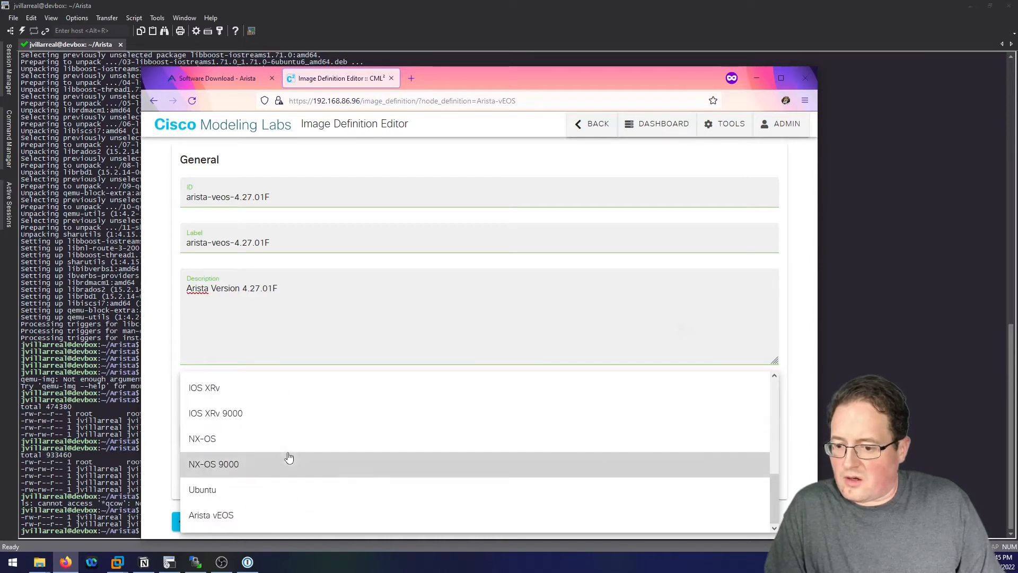
left_click(207, 521)
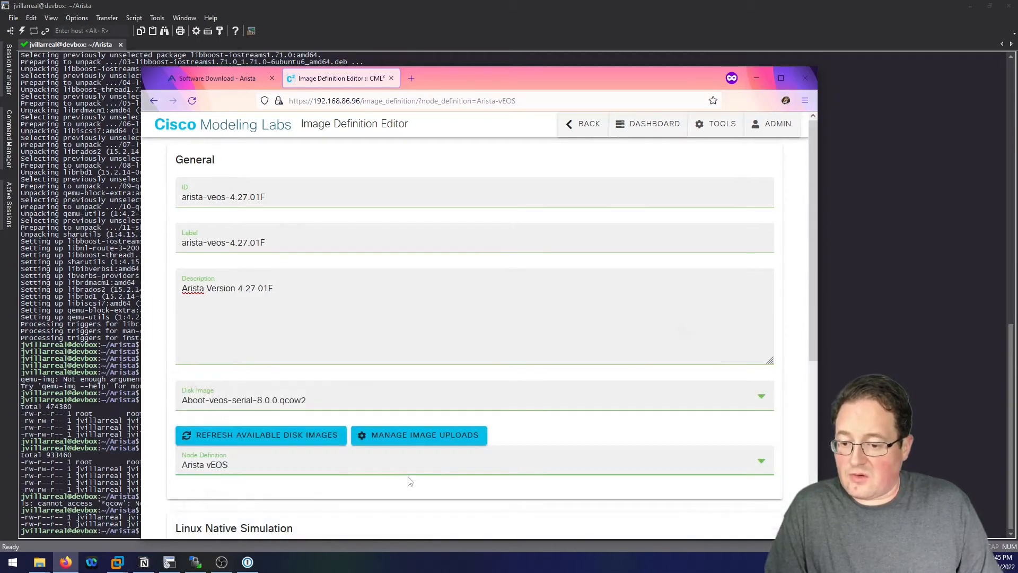
Click Create Image Definition to save arista-veos-4.27.01F for the Arista vEOS node.
scroll(354, 502, "down", 5)
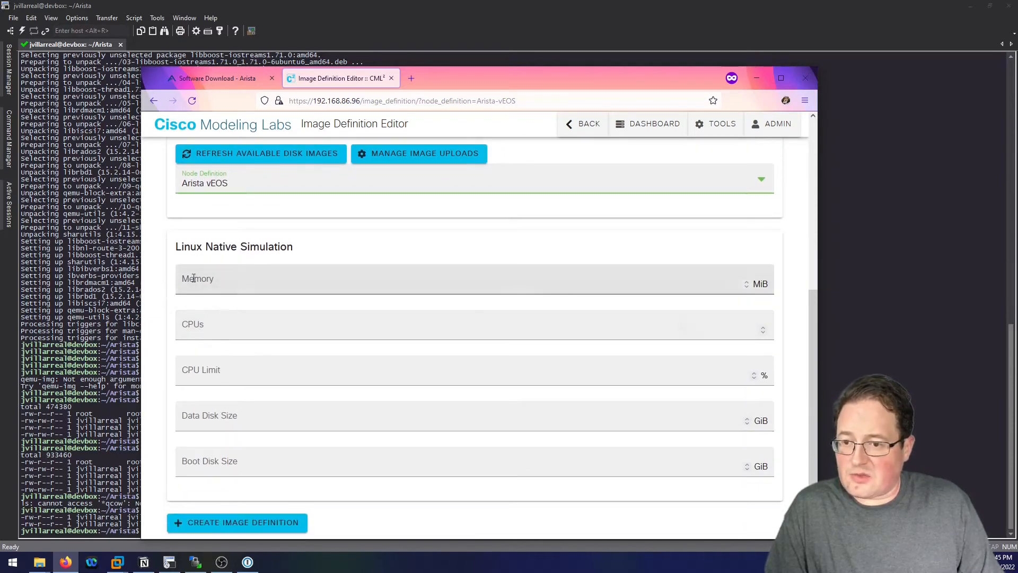
scroll(207, 241, "up", 1)
scroll(250, 367, "down", 1)
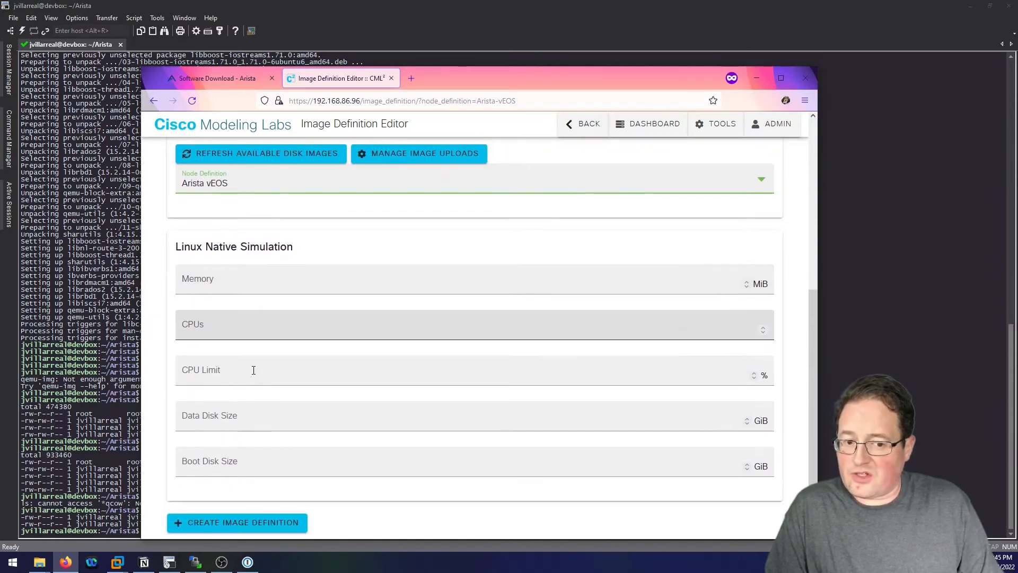
left_click(253, 525)
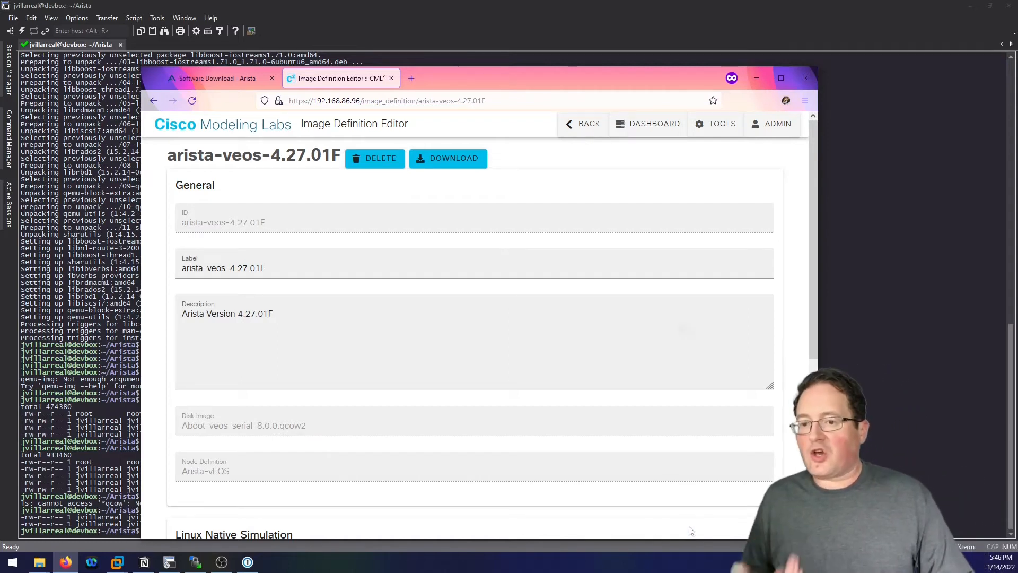
left_click(267, 132)
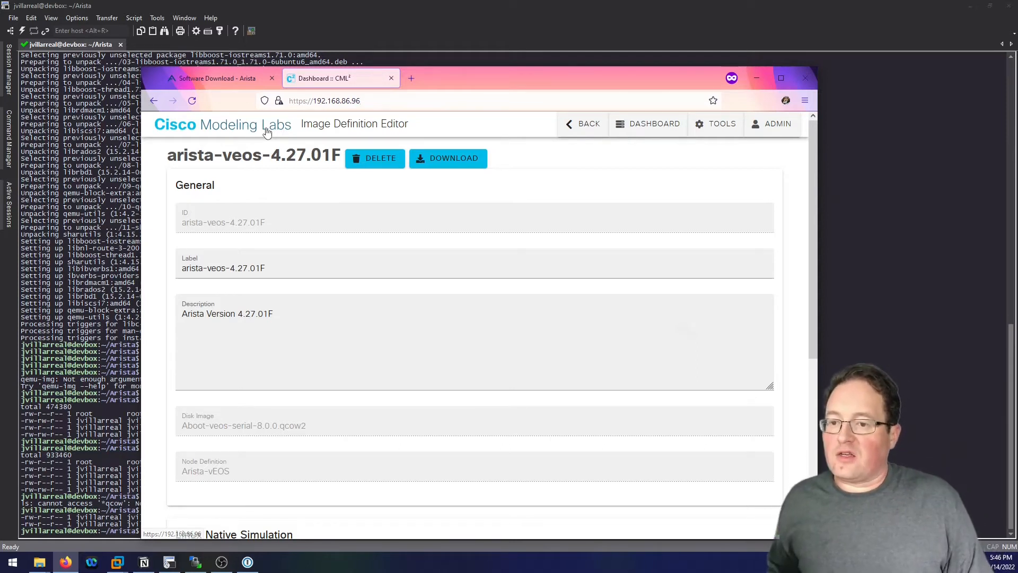
left_click(413, 79)
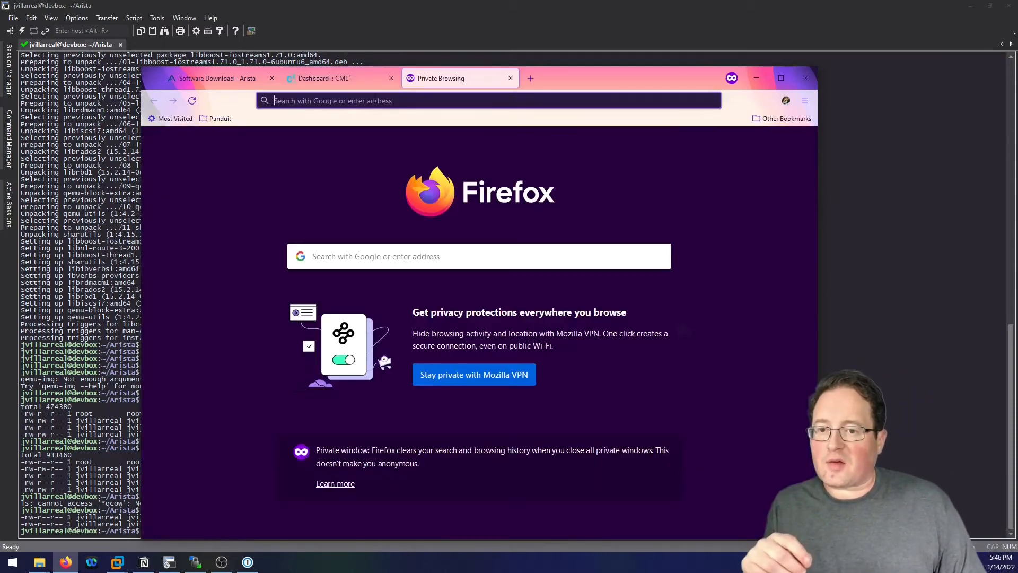
left_click(368, 101)
type("192.1")
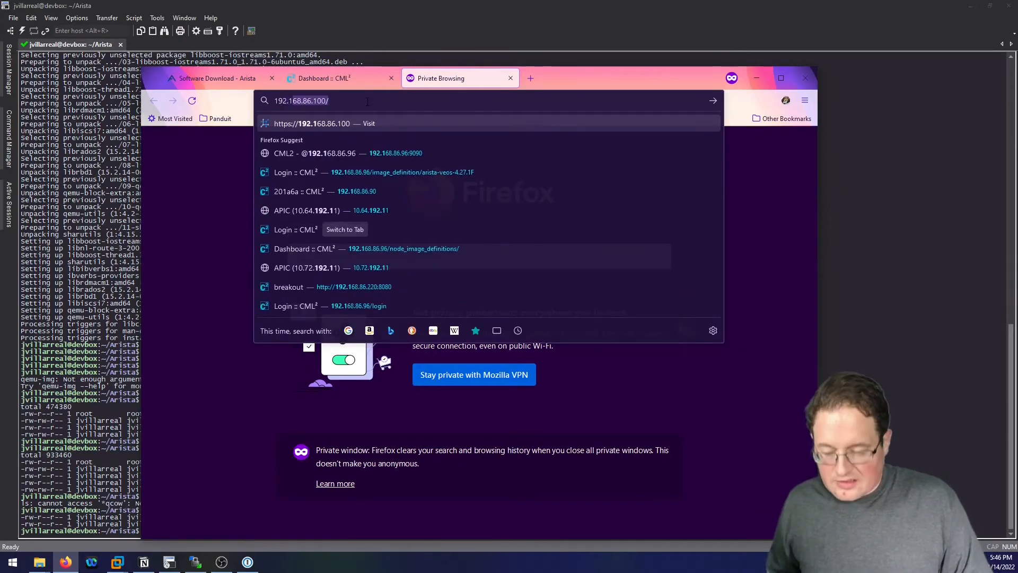
type("68.")
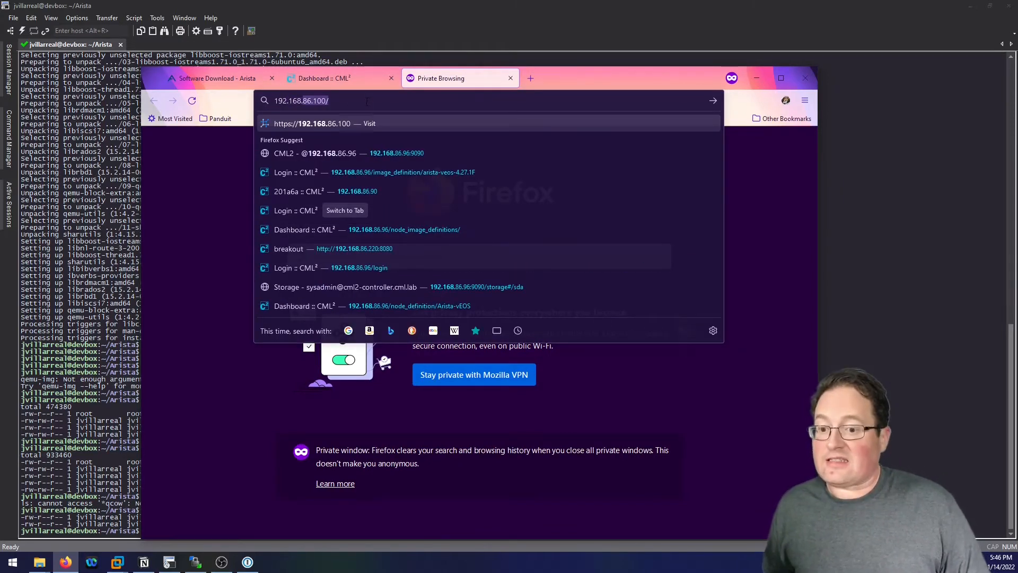
type("86")
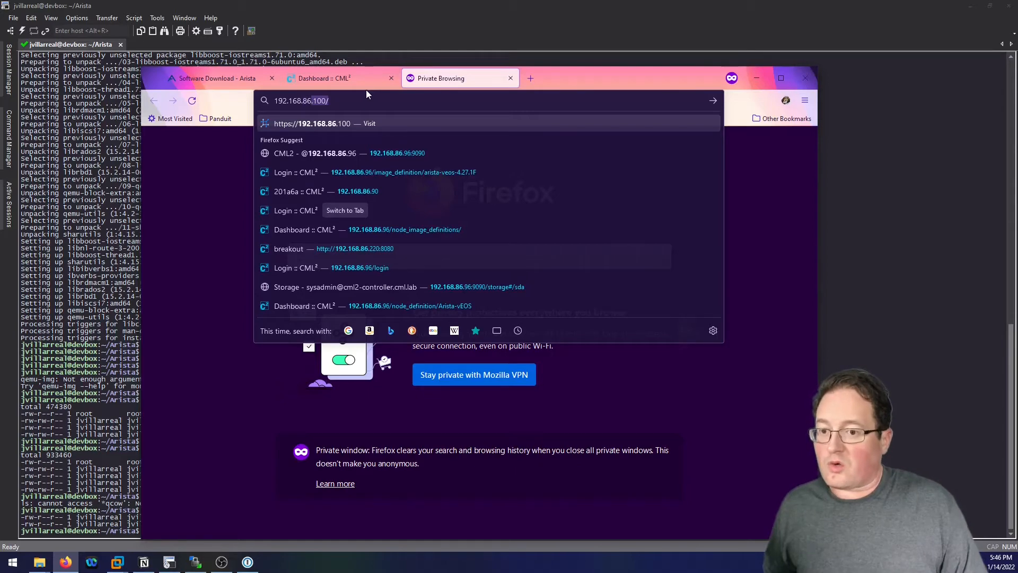
type(".96:9090")
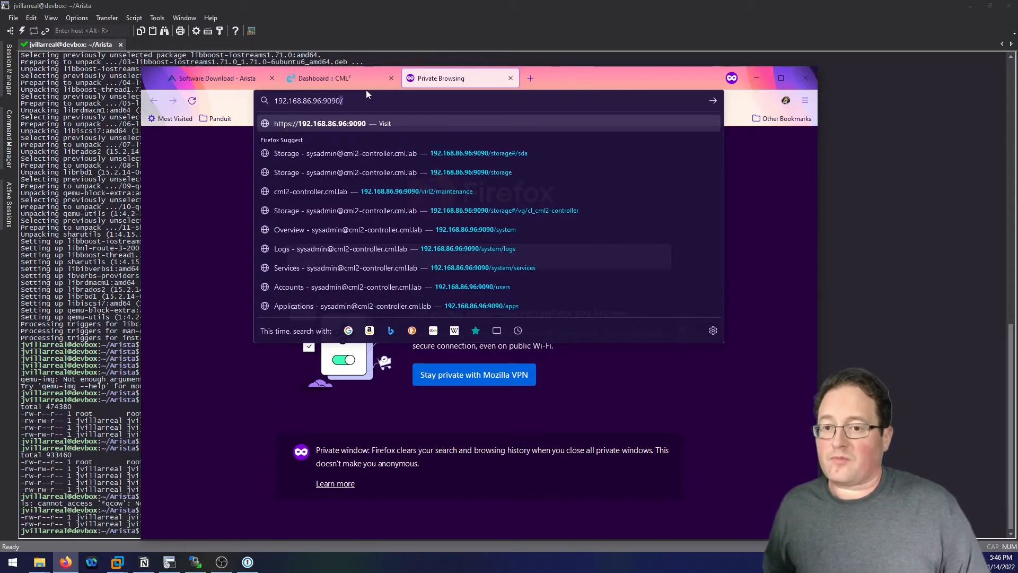
key("Return")
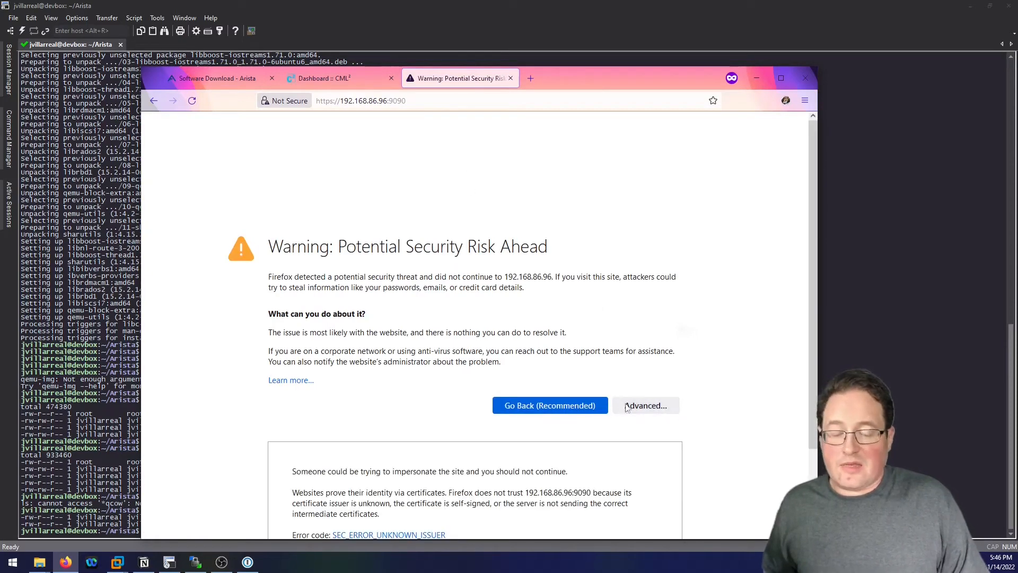
left_click(658, 407)
left_click(608, 501)
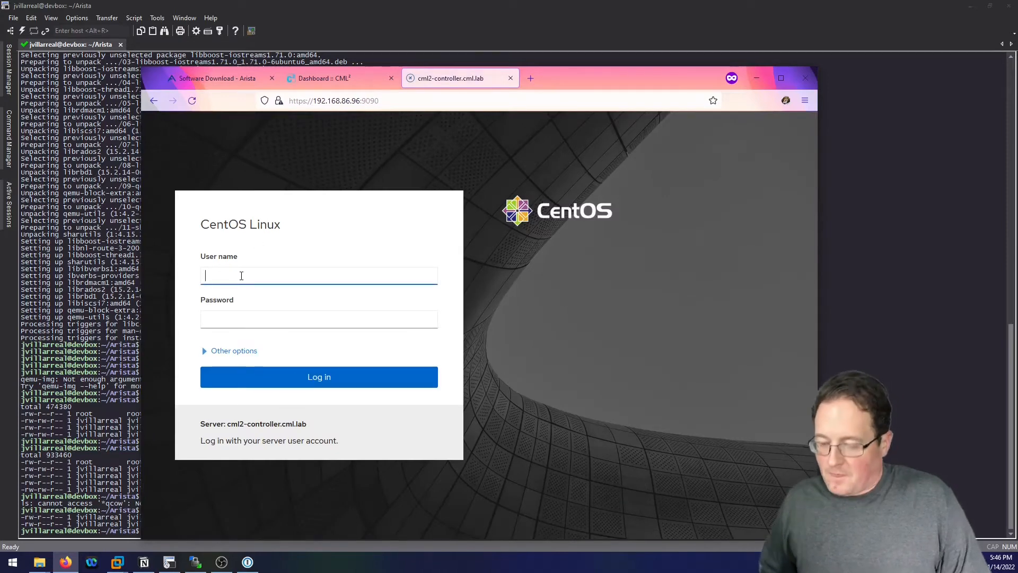
Log in to the Cockpit console as sysadmin with the account password.
type("sysadmin")
key("Tab")
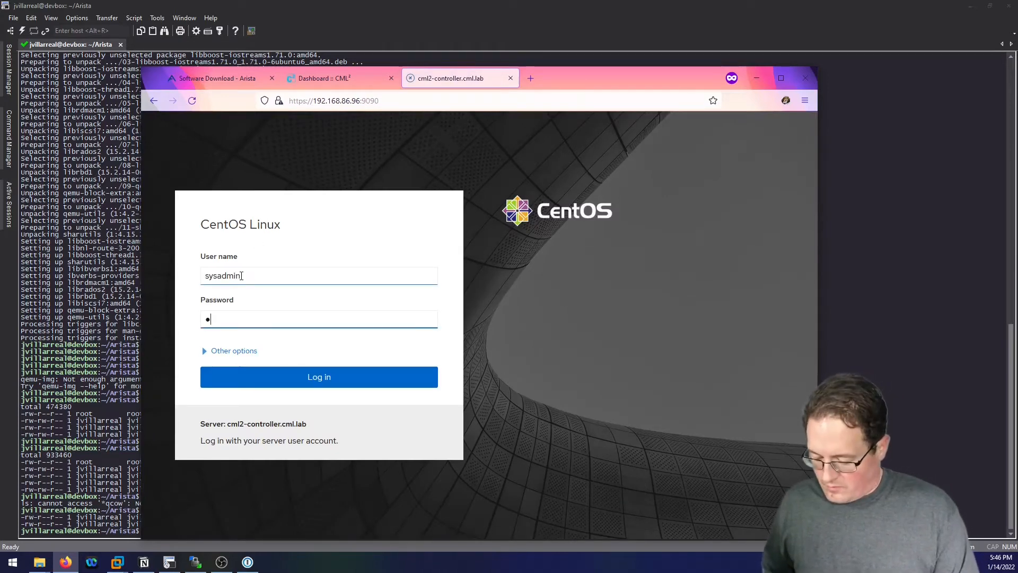
type("••••••••")
key("Return")
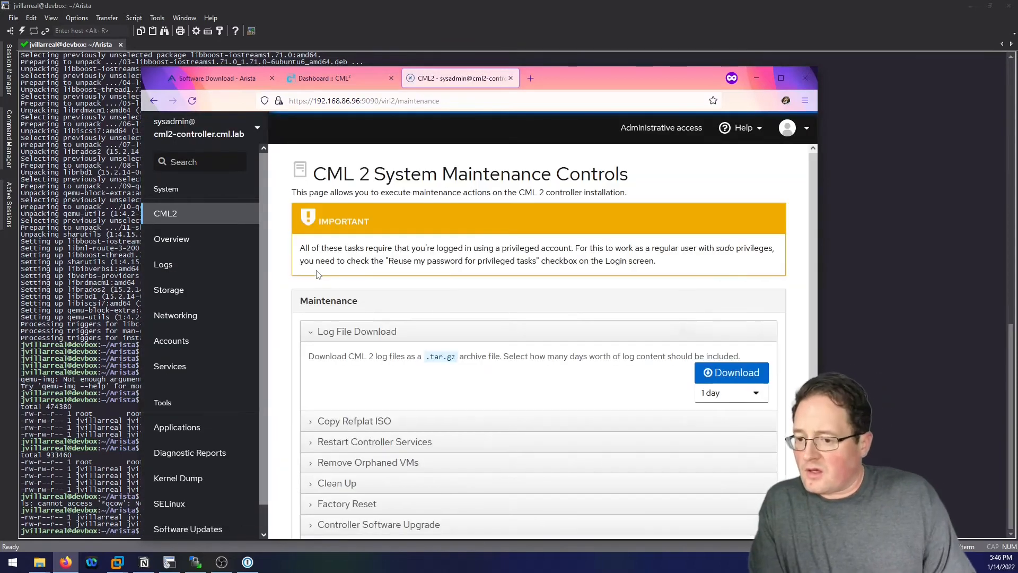
scroll(222, 276, "down", 1)
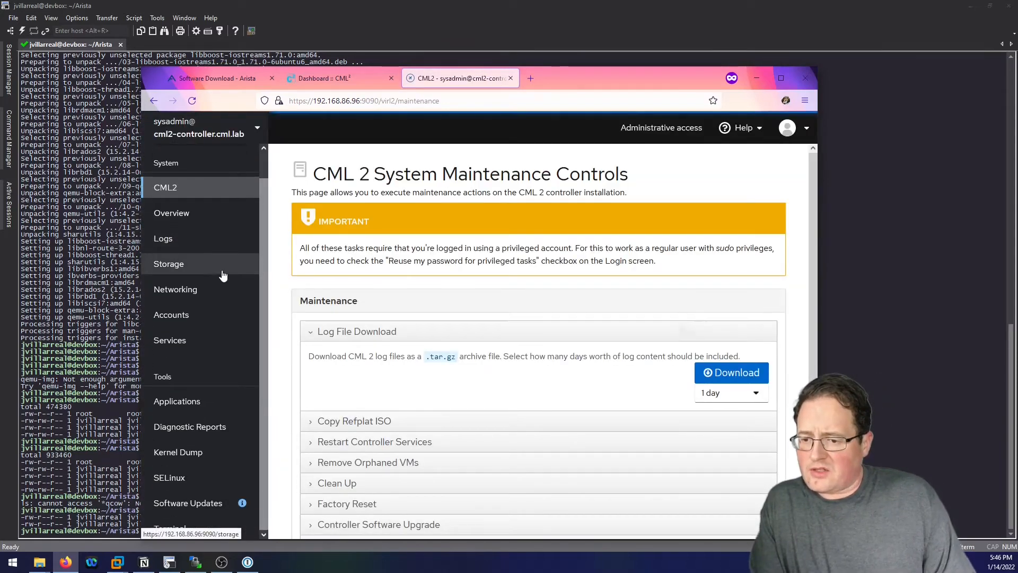
Filter Cockpit Services by 'ssh', start and enable sshd, then return to the CML dashboard.
left_click(194, 343)
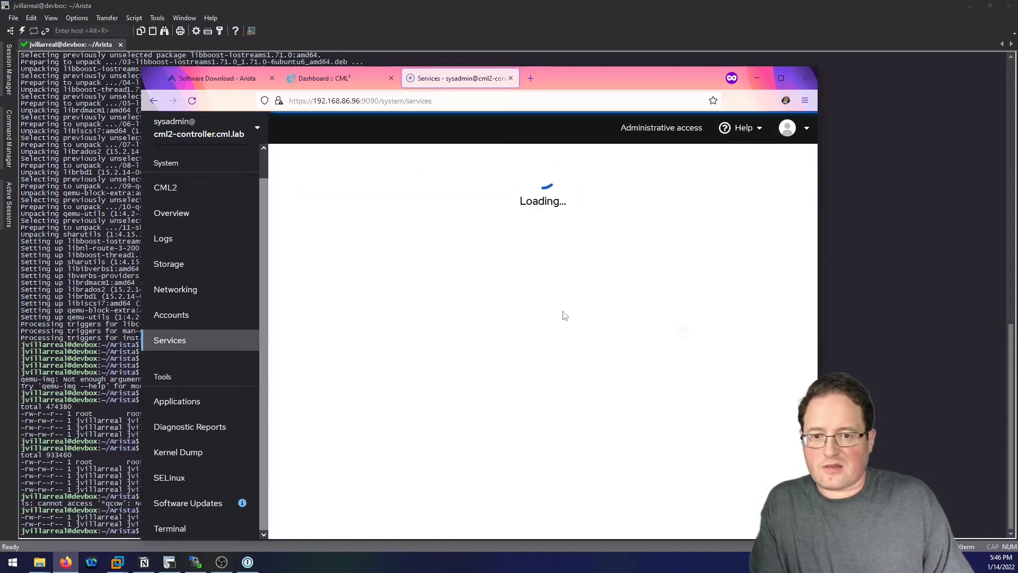
left_click_drag(559, 68, 559, 57)
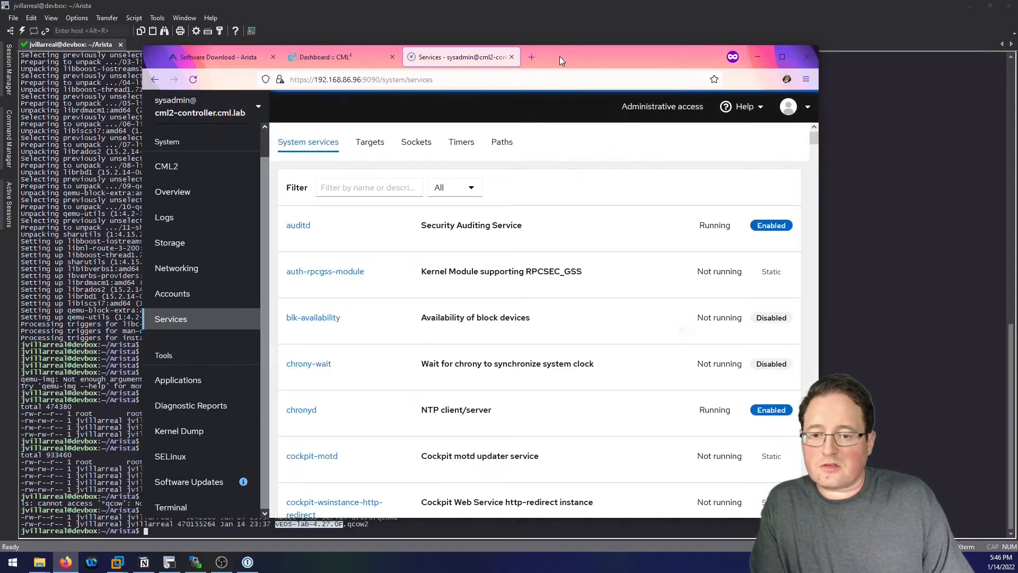
left_click(375, 186)
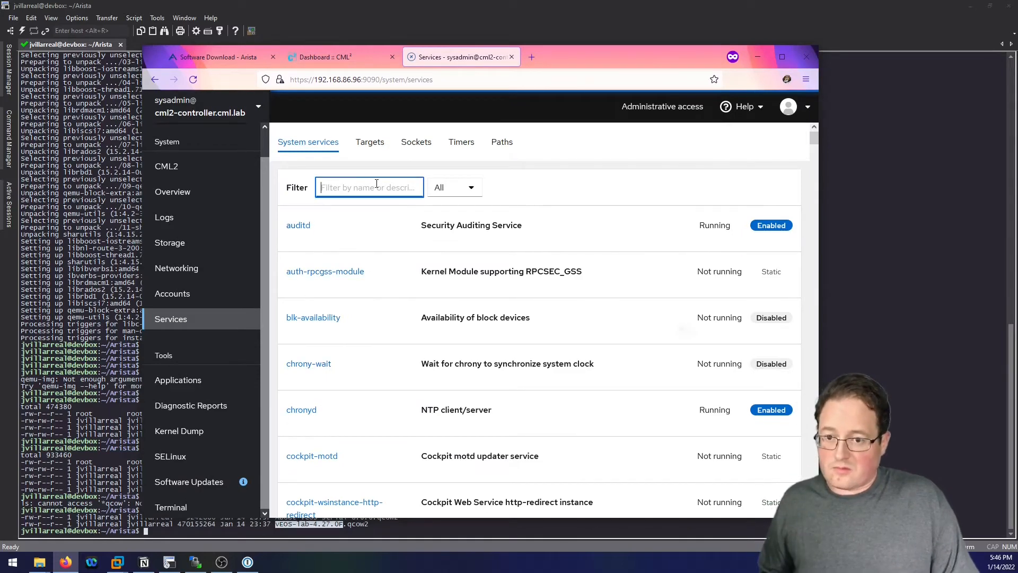
type("ssh")
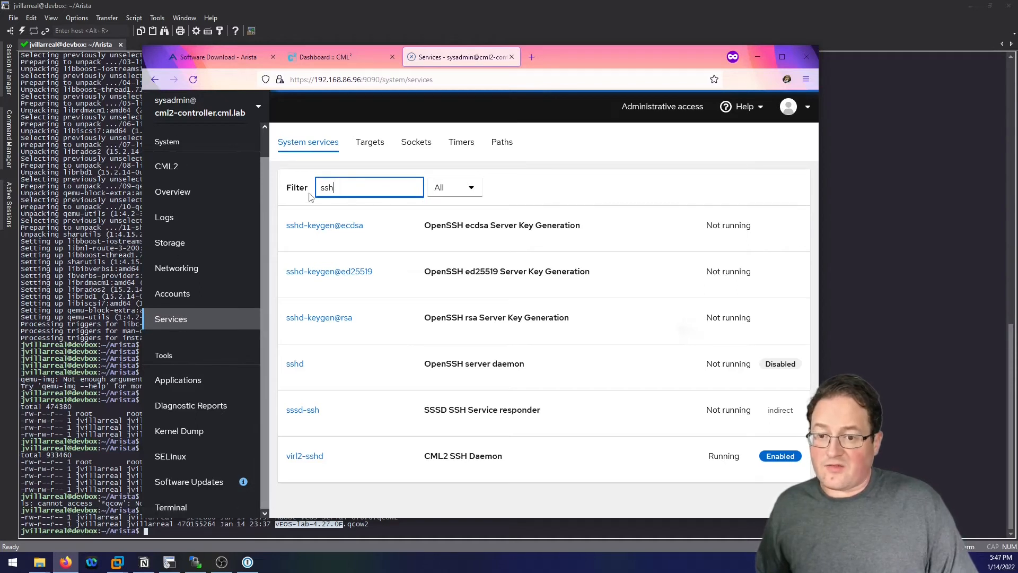
left_click(295, 365)
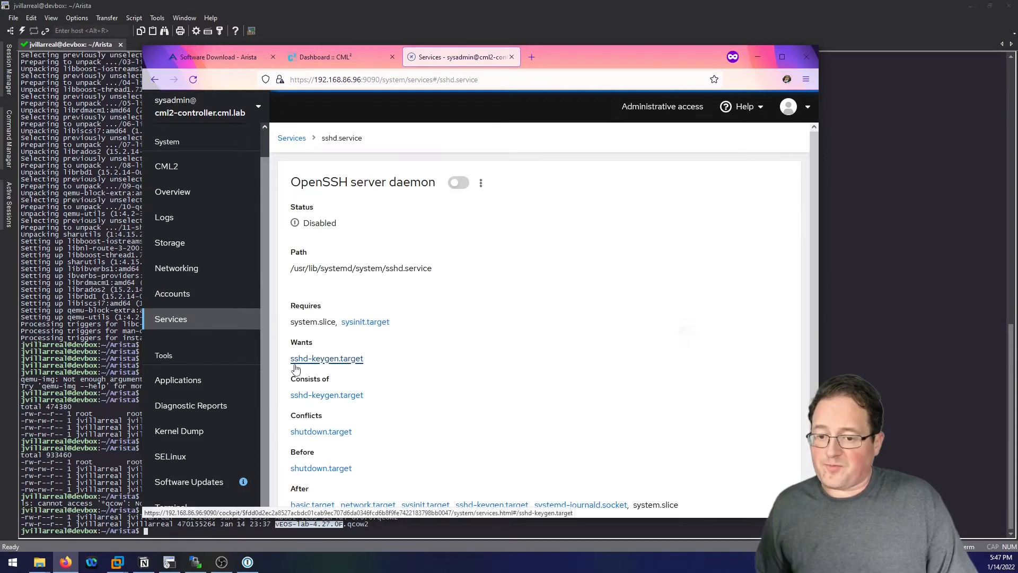
left_click(458, 183)
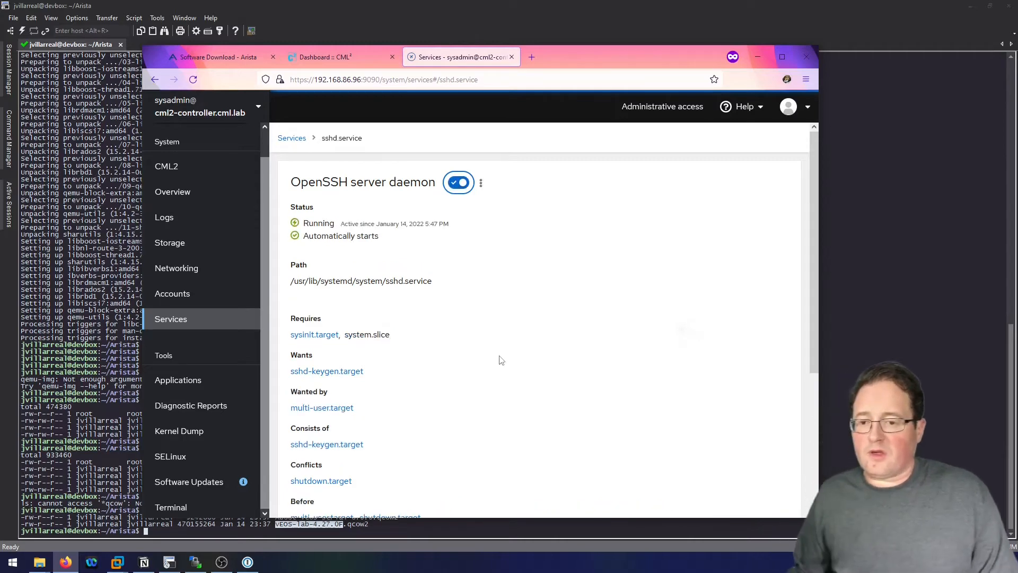
scroll(406, 293, "down", 4)
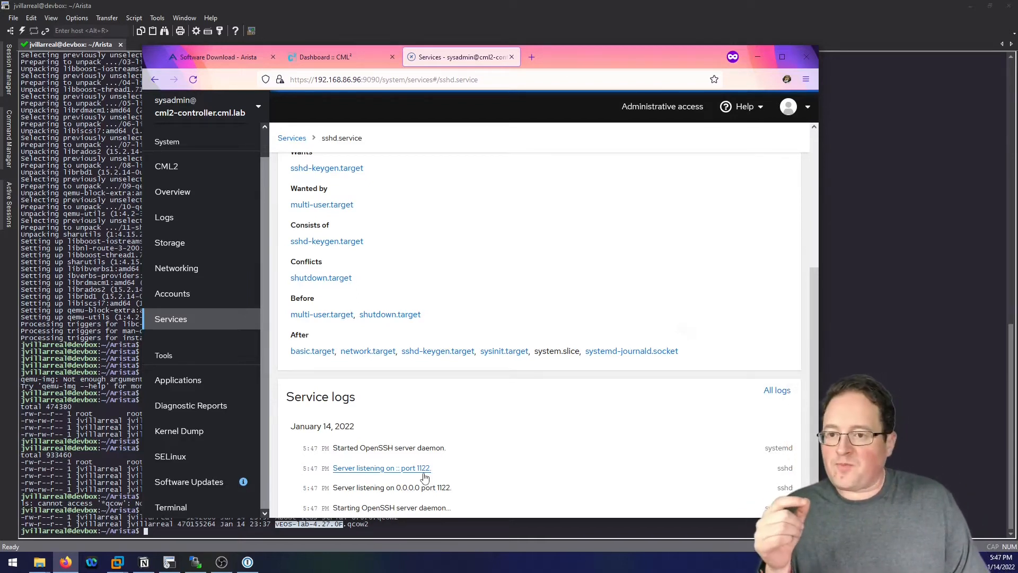
left_click(341, 58)
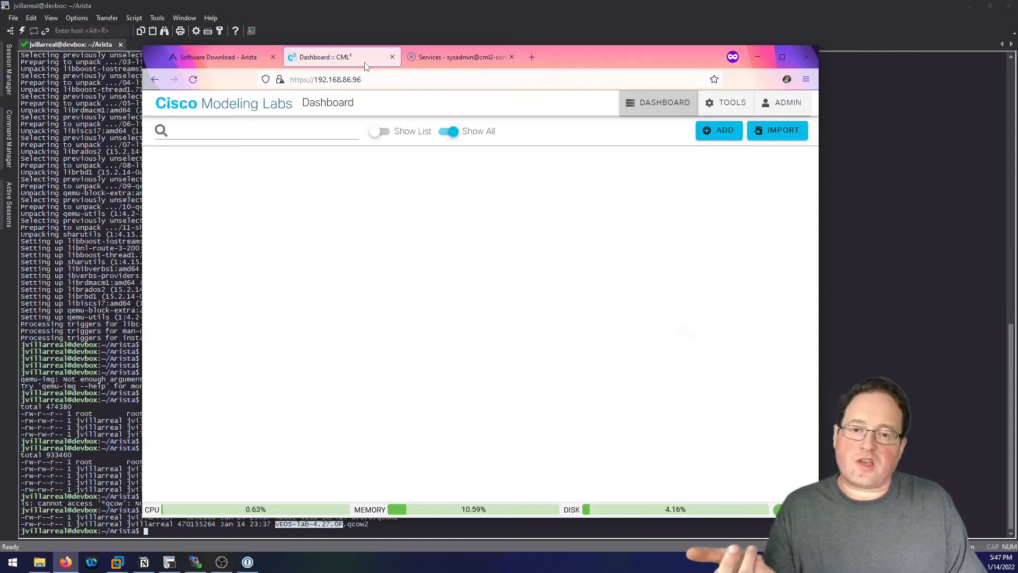
Copy the controller's IP address from the sshd service page.
left_click(469, 61)
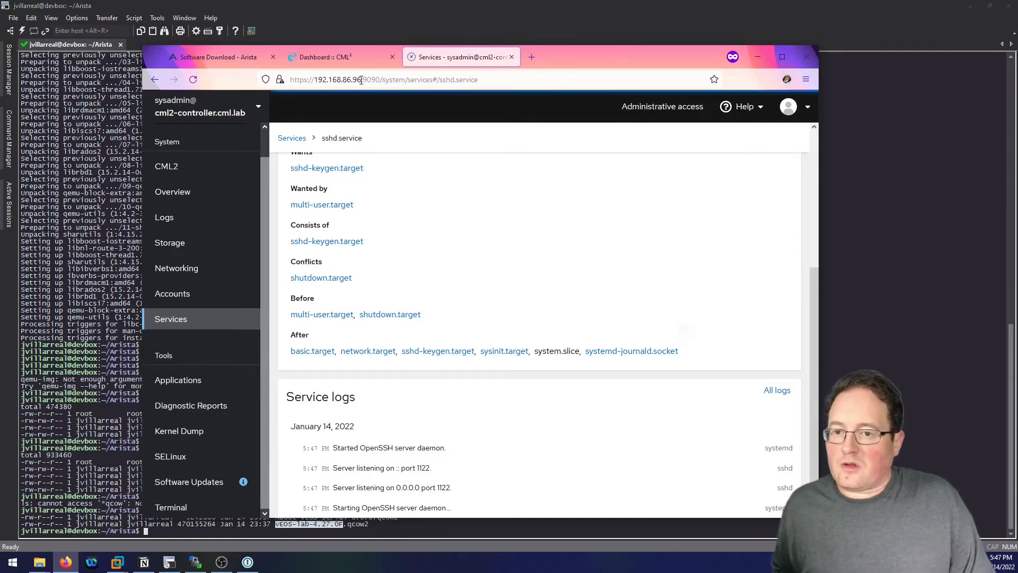
left_click_drag(361, 79, 315, 79)
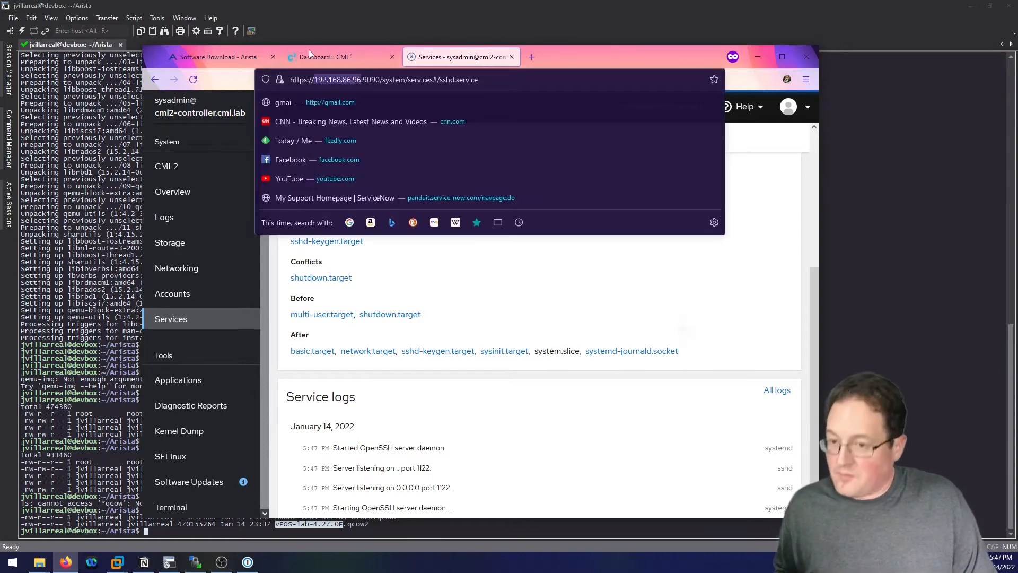
left_click(286, 26)
Quick-connect over SSH to 192.168.86.96, save the host key, and log in as sysadmin.
left_click(22, 31)
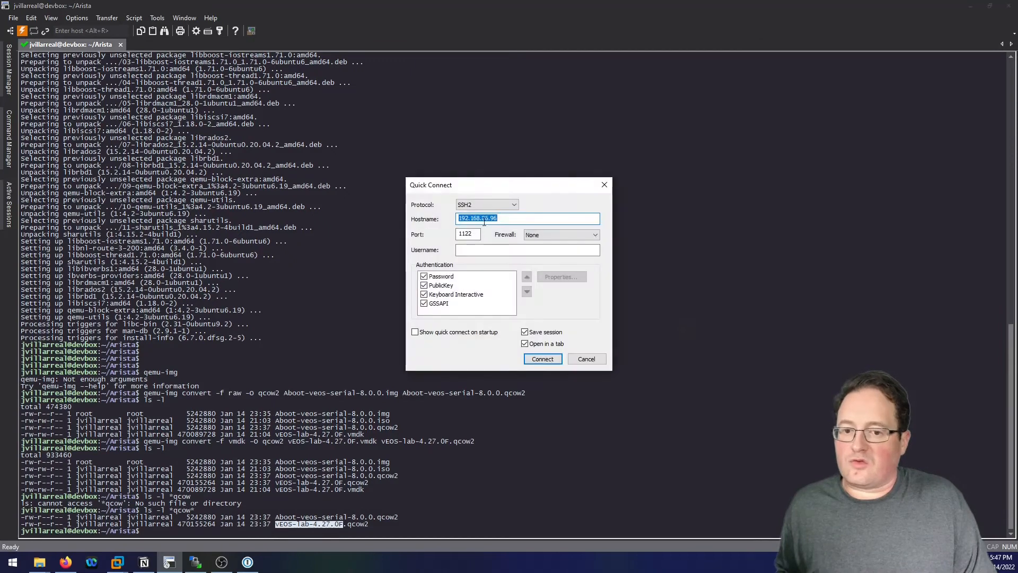
left_click(552, 361)
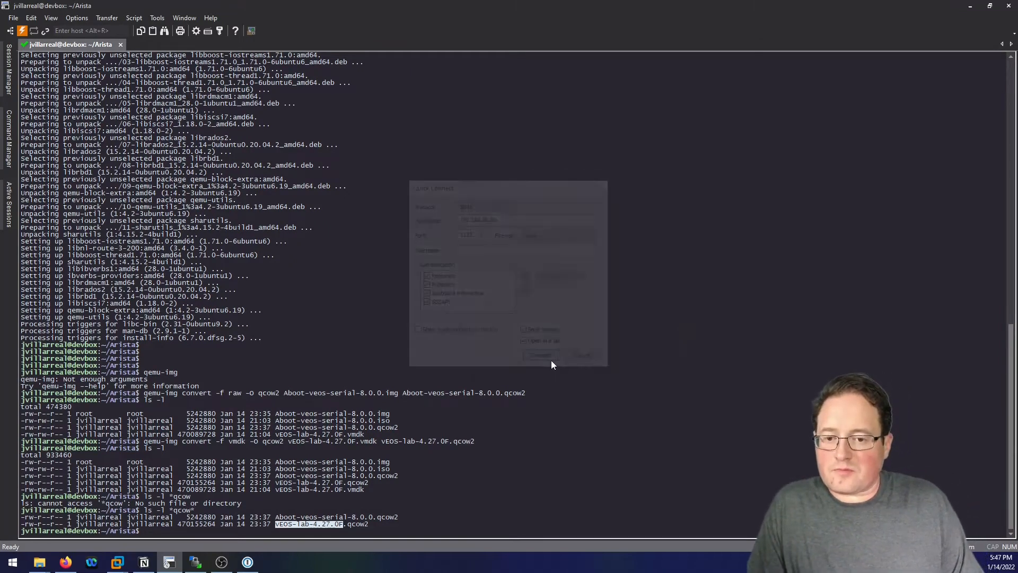
left_click(508, 306)
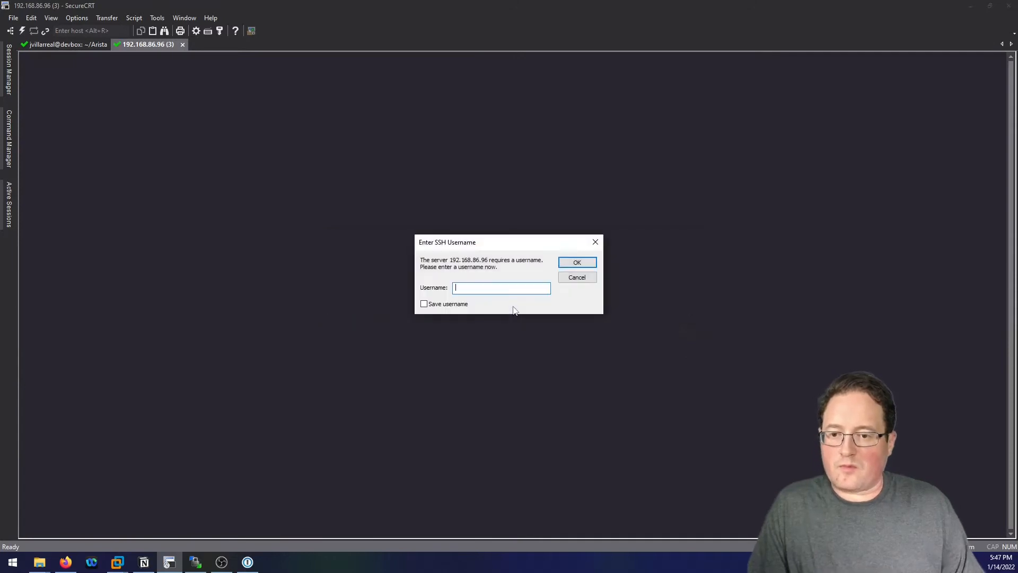
type("sysadmin")
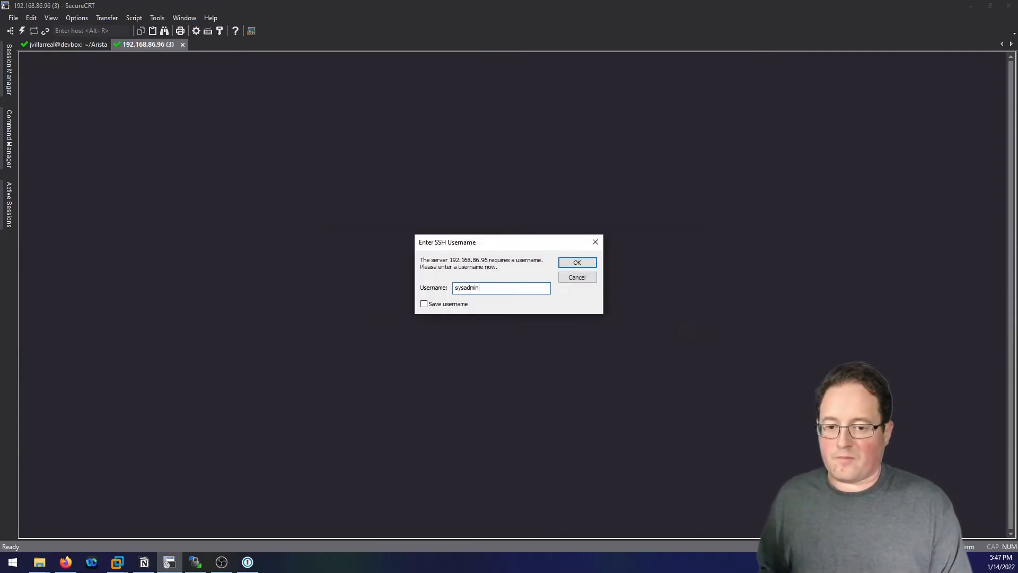
key("Return")
type("••")
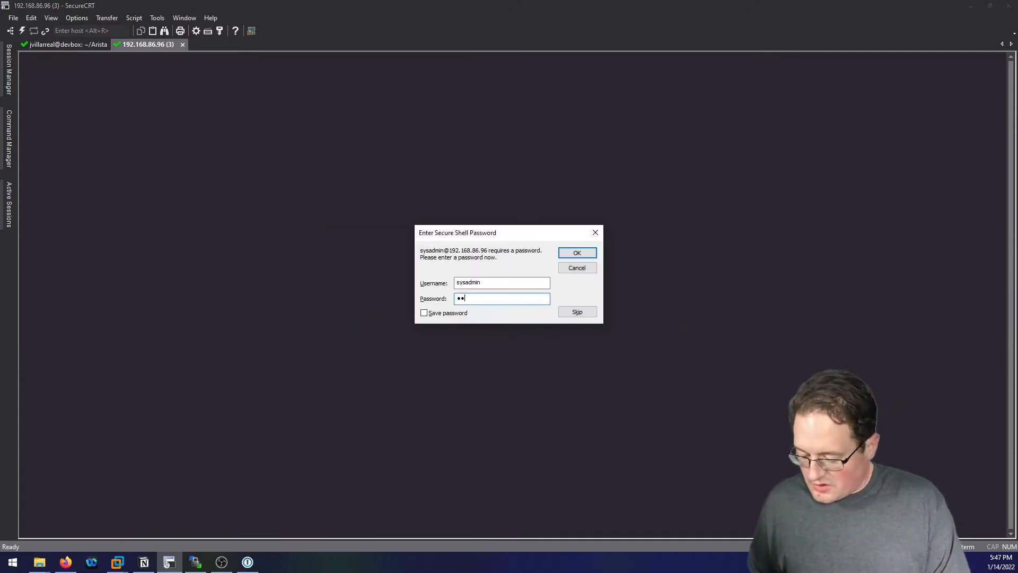
type("•••••••")
key("Return")
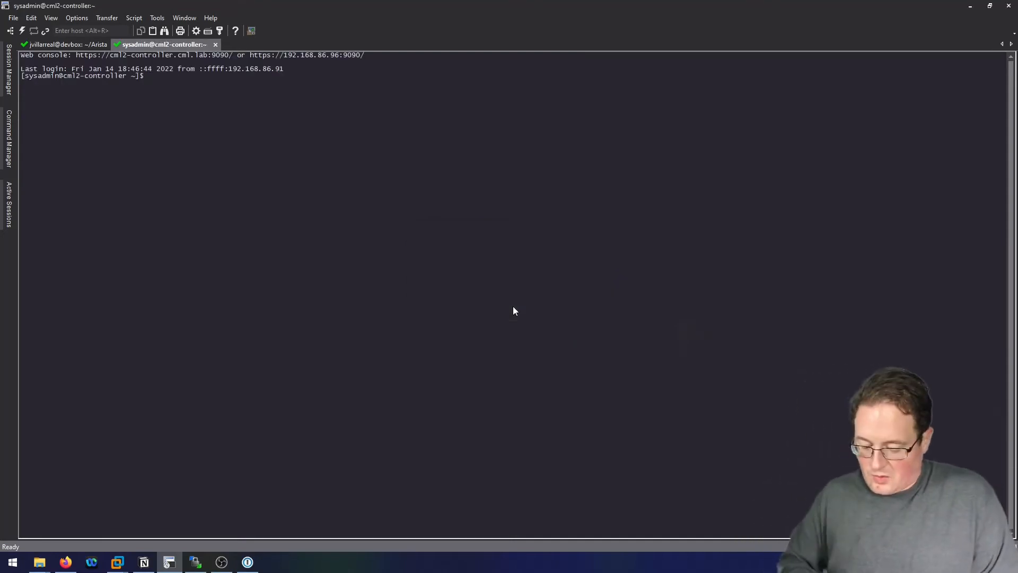
List /var/local/virl2/dropfolder/ with sudo to confirm vEOS-lab-4.27.0F.qcow2 is there.
key("Return")
key("Return")
key("Return")
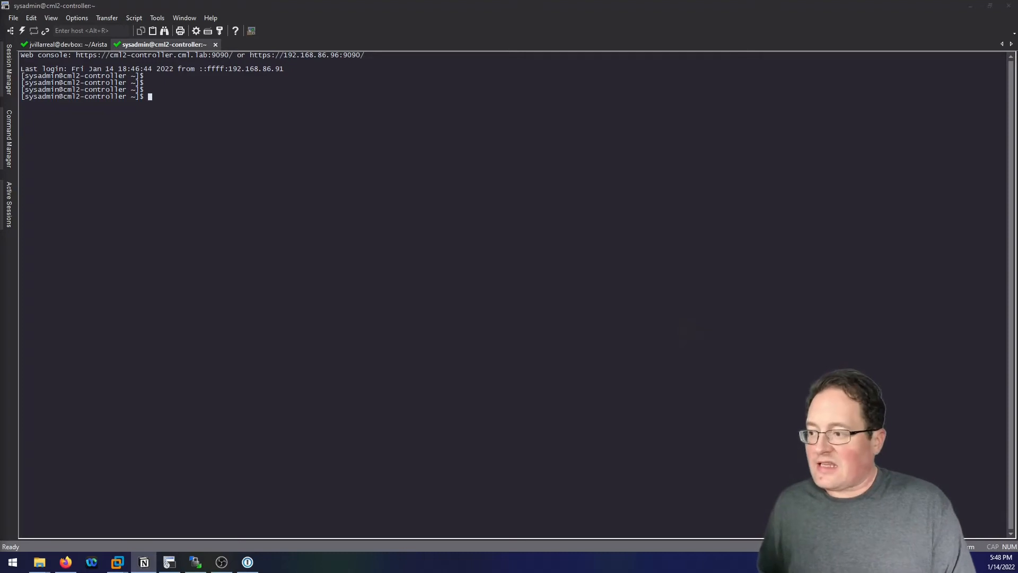
left_click(221, 196)
type("ls")
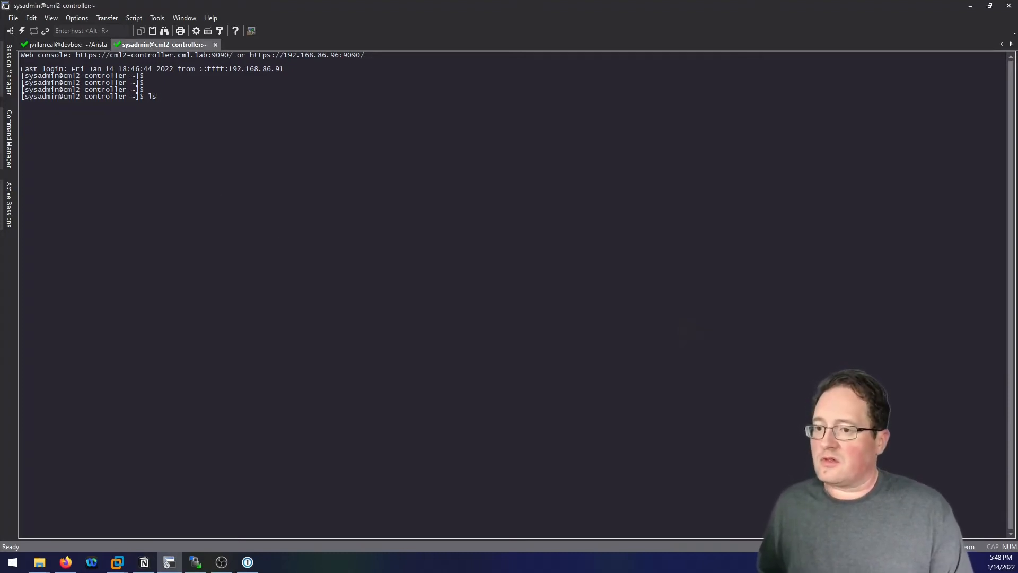
type(" /var/loc")
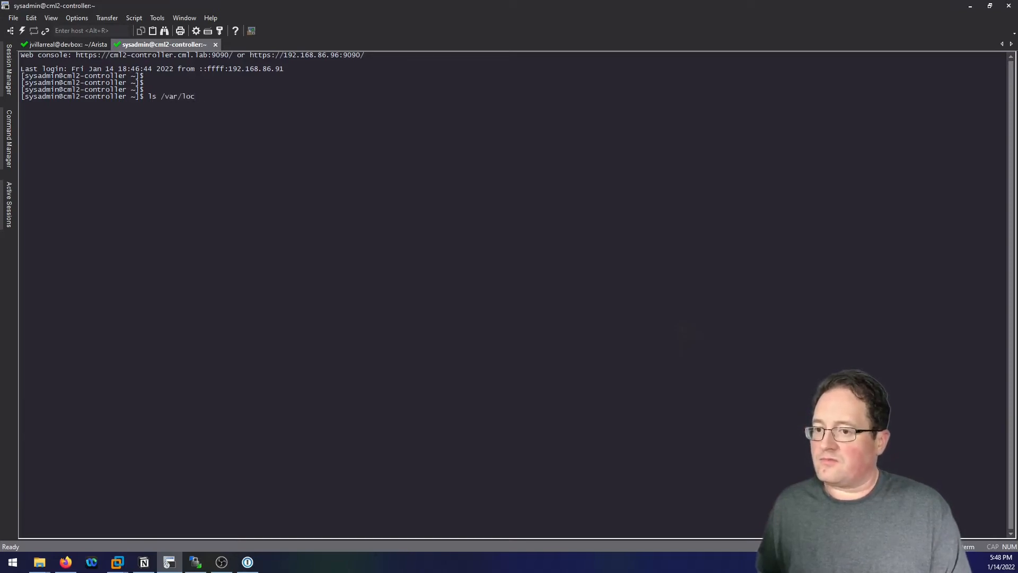
type("lal/")
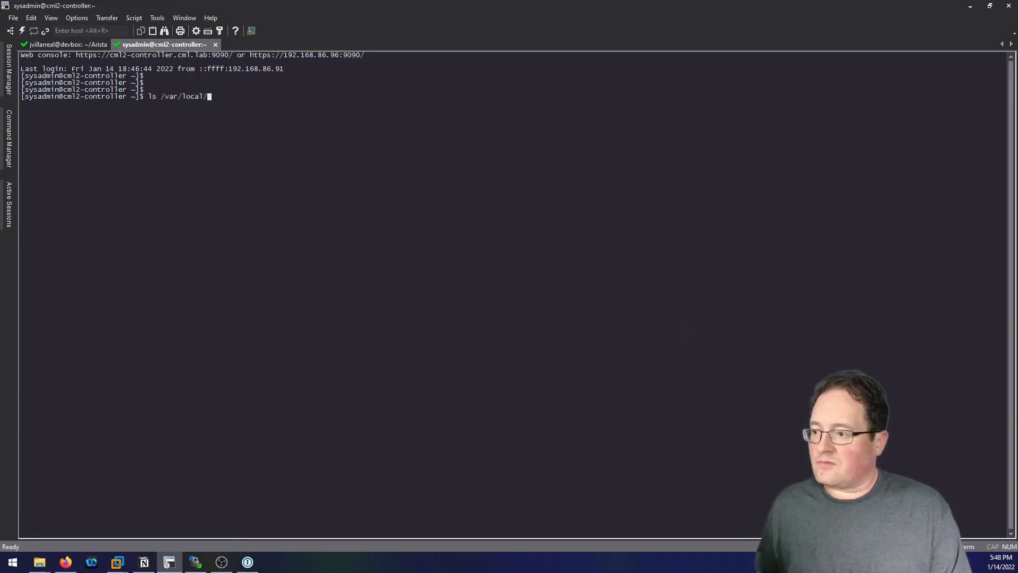
type("virl2/")
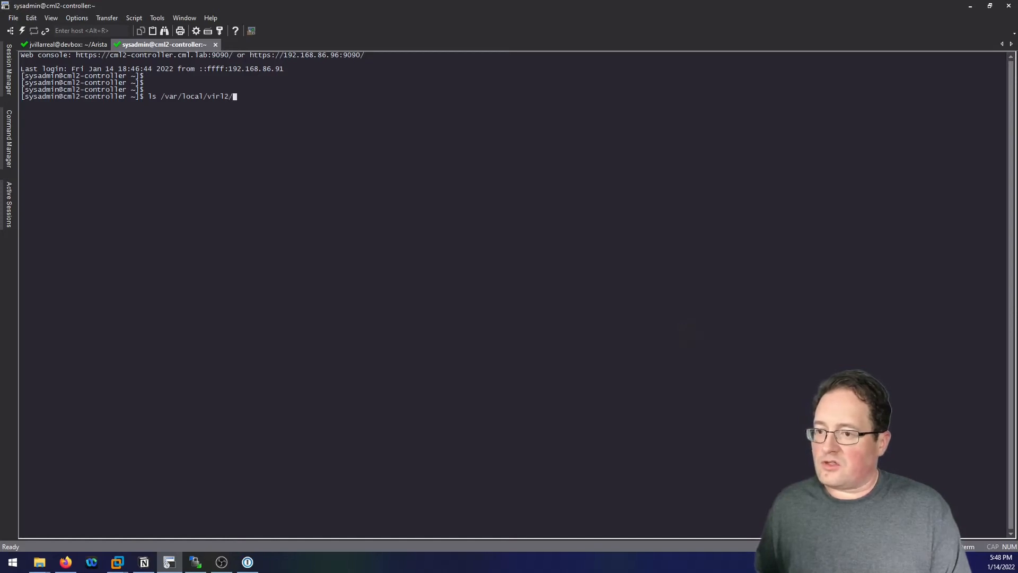
type("dropfolder/")
key("Return")
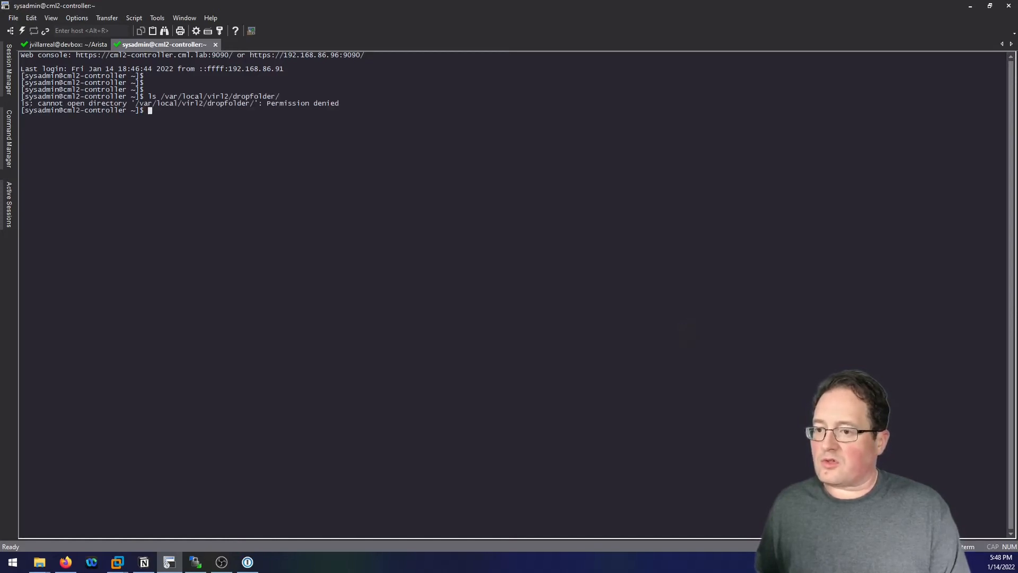
key("Up")
key("Home")
type("sudo")
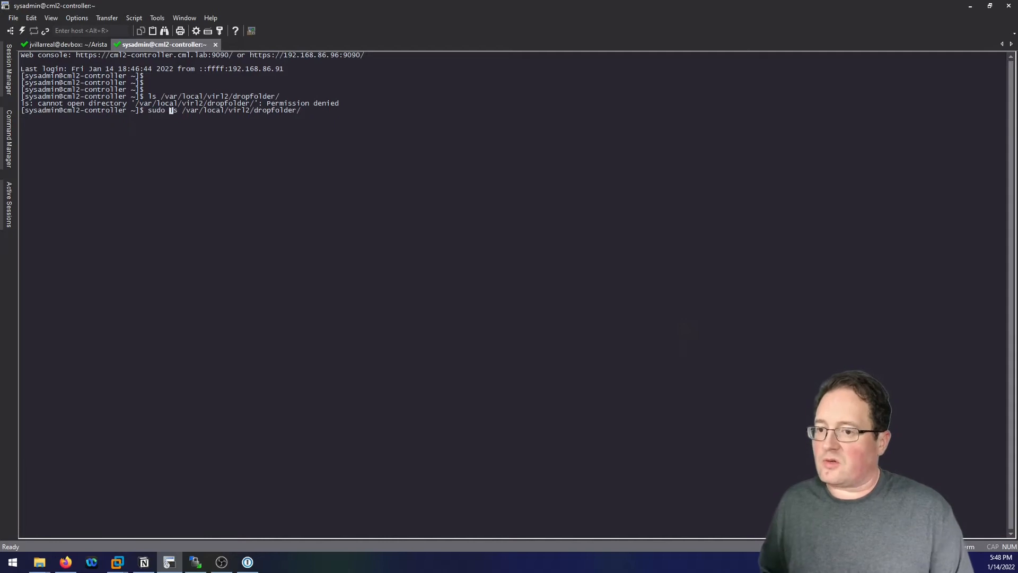
key("Return")
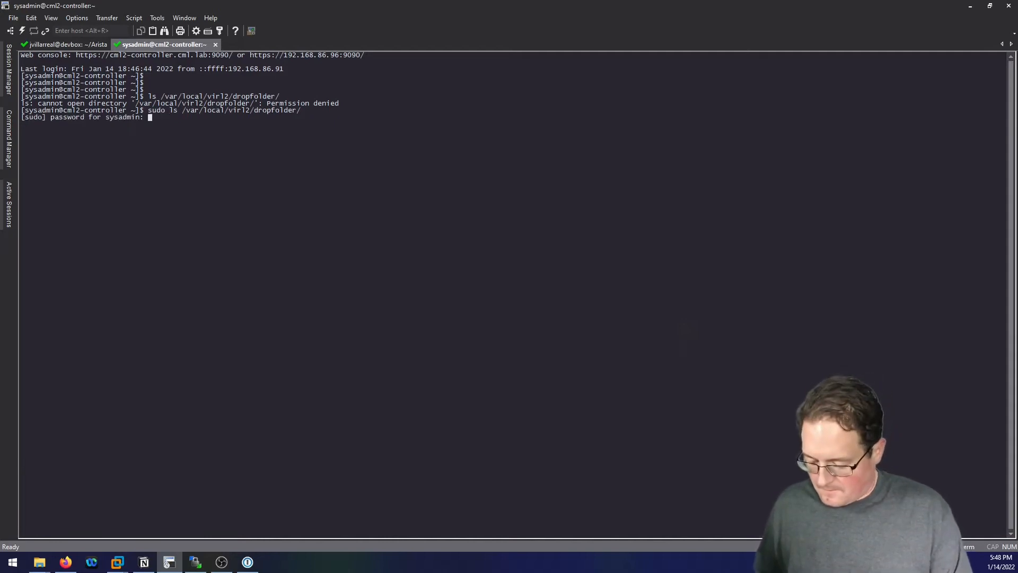
key("Return")
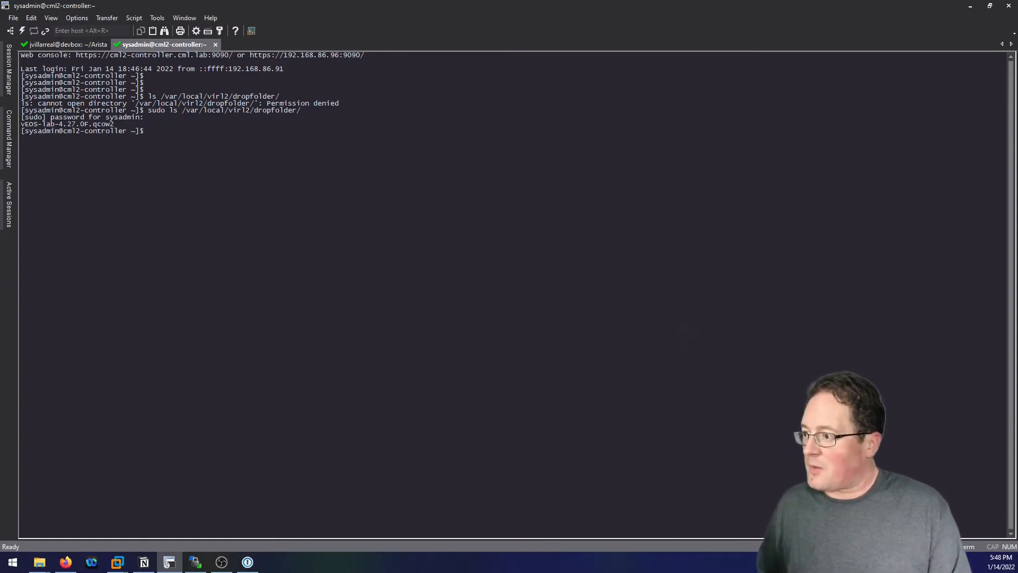
key("Return")
key("Return")
key("Return")
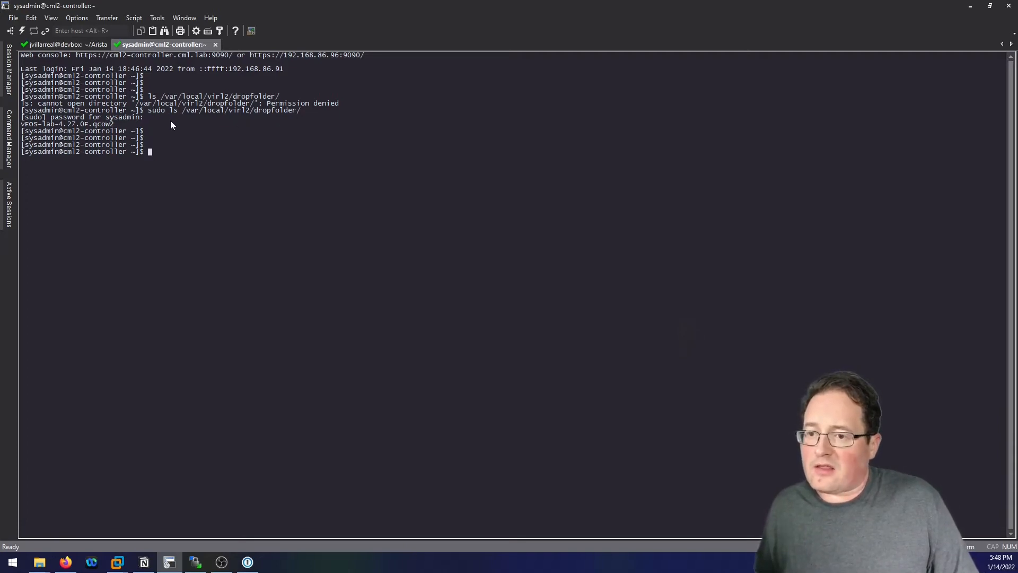
Change into /var/local/virl2/refplat/ and list its contents with ls -l.
left_click_drag(183, 111, 233, 109)
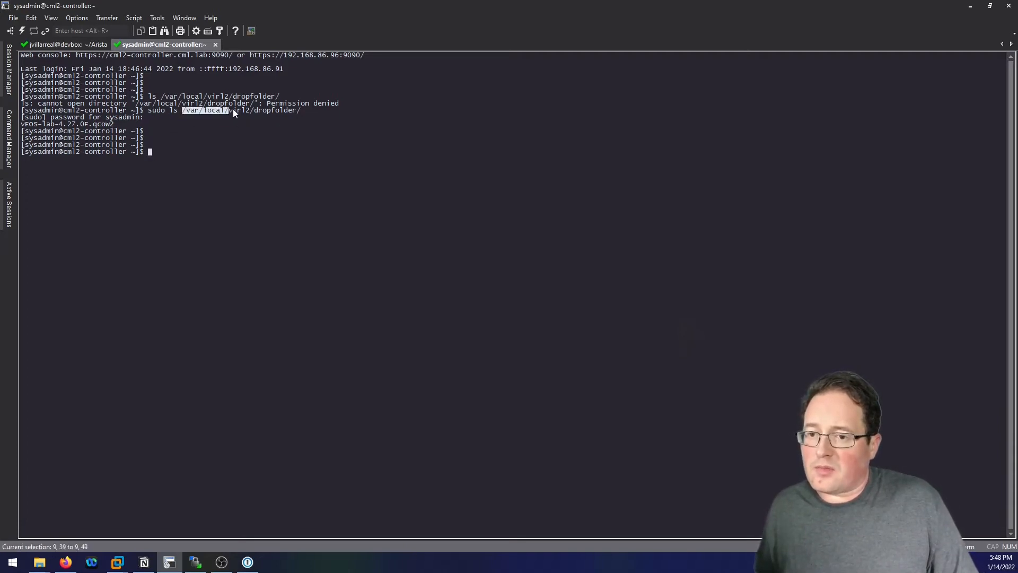
left_click(274, 151)
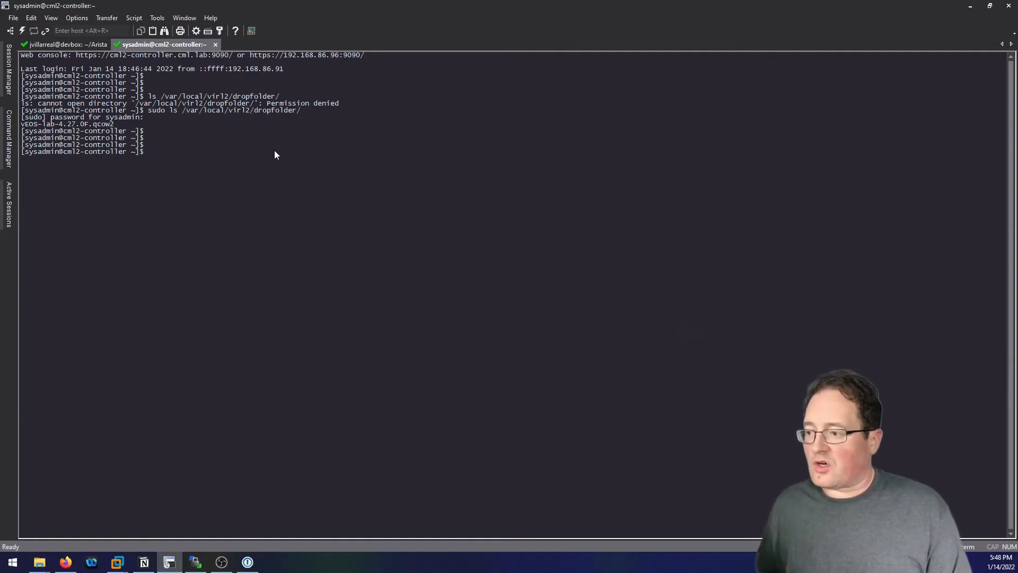
type("cd /")
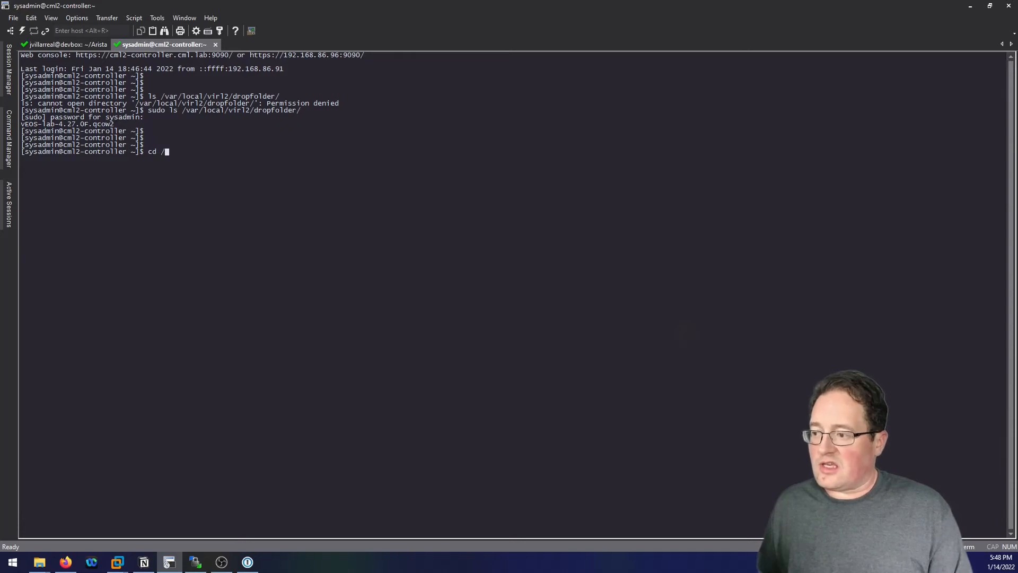
type("var/local/virl2/")
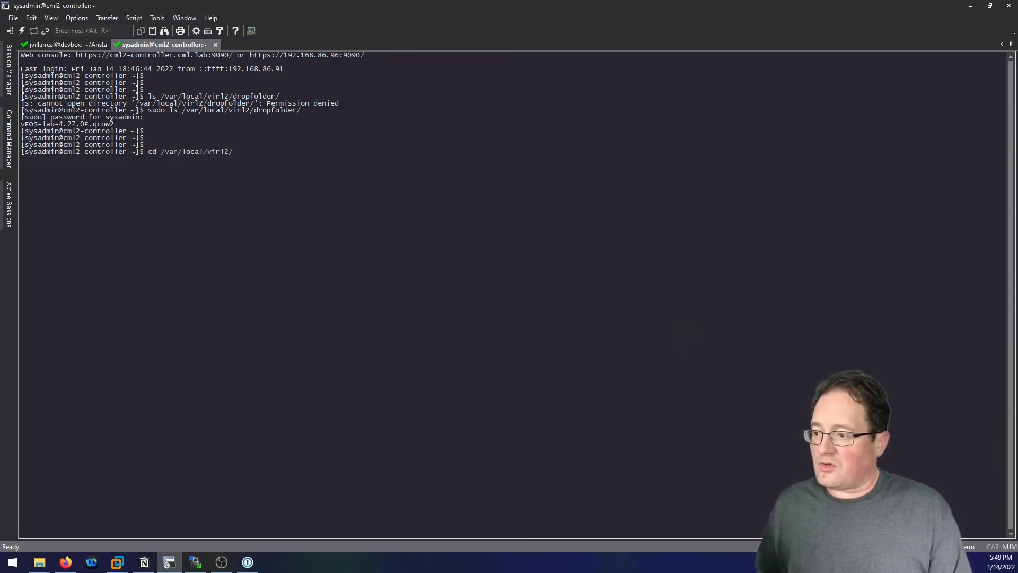
type("refp")
key("Tab")
key("Return")
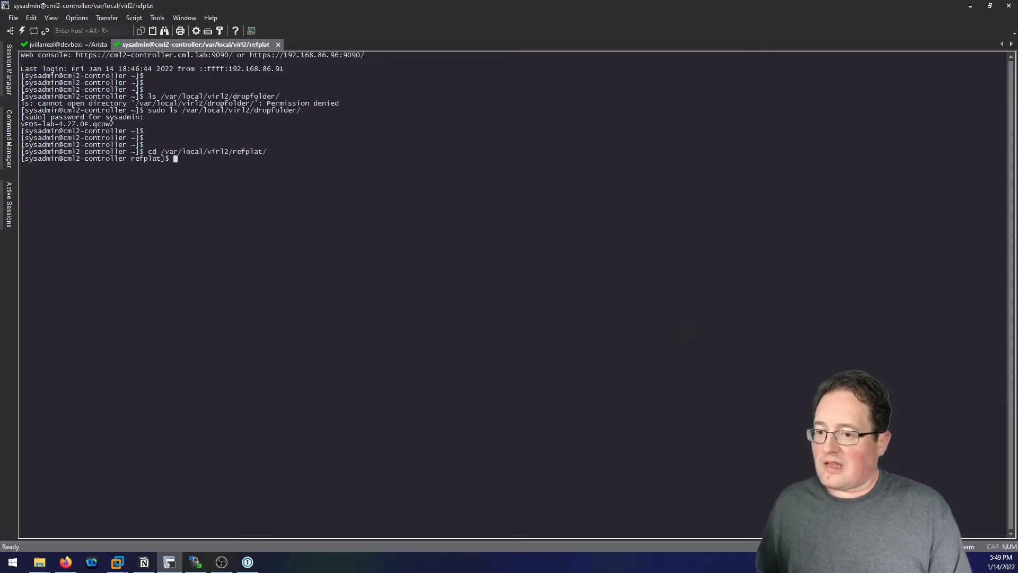
type("ls -l")
key("Return")
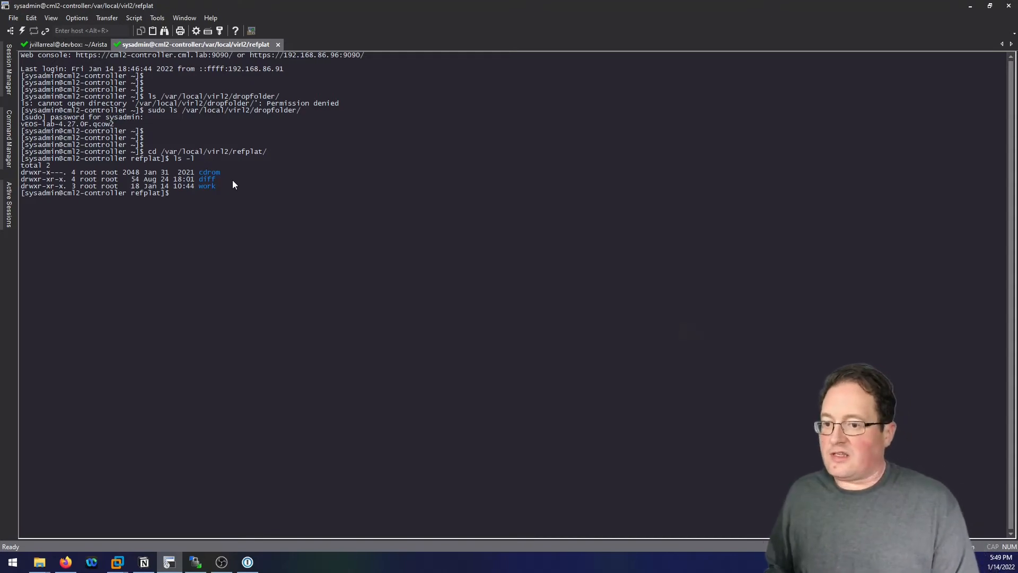
Browse into diff/node-definitions, listing each folder, and print Arista-vEOS.yaml with cat.
type("cd diff")
key("Return")
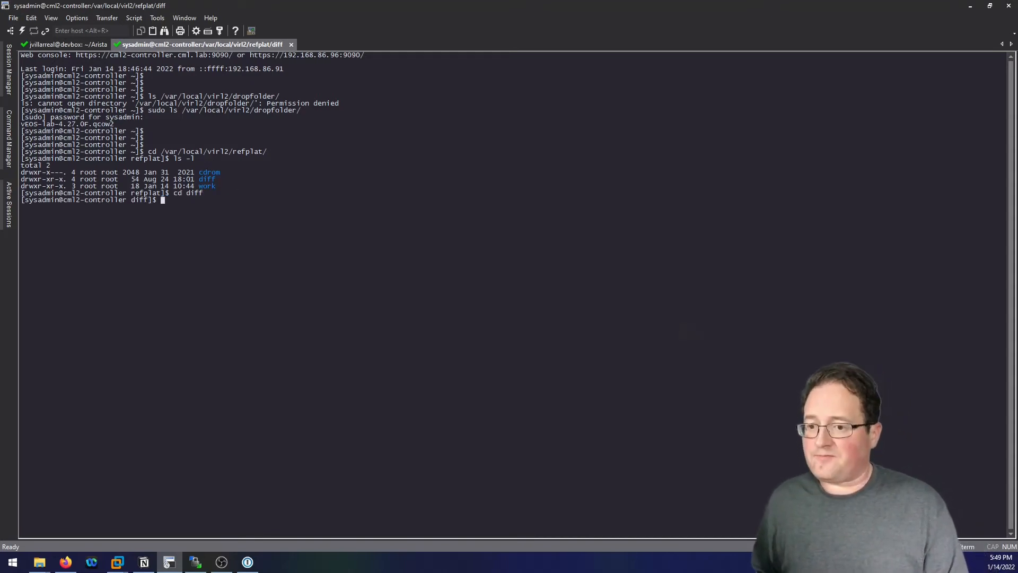
type("ls -l")
key("Return")
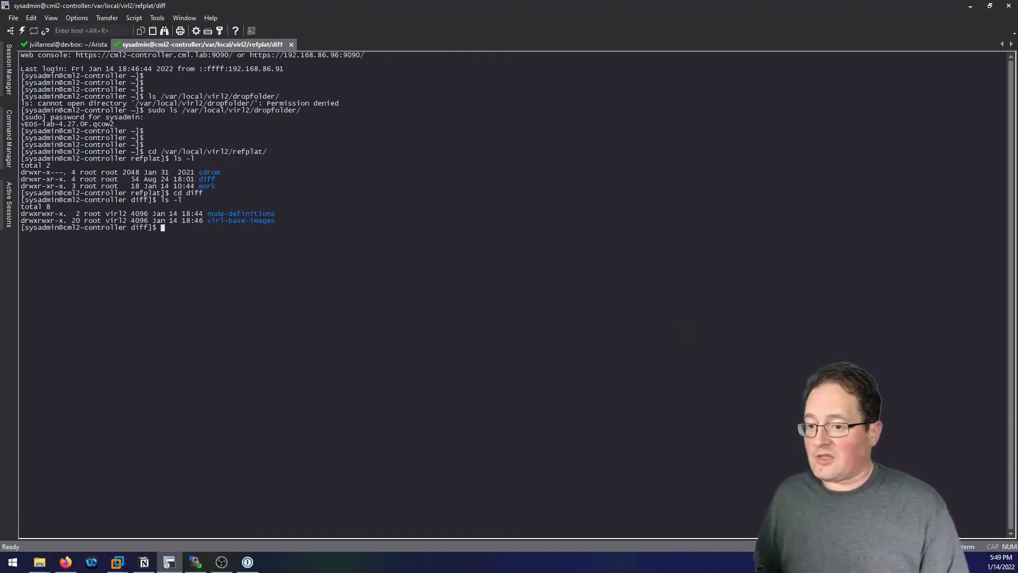
type("cd nod")
key("Tab")
key("Return")
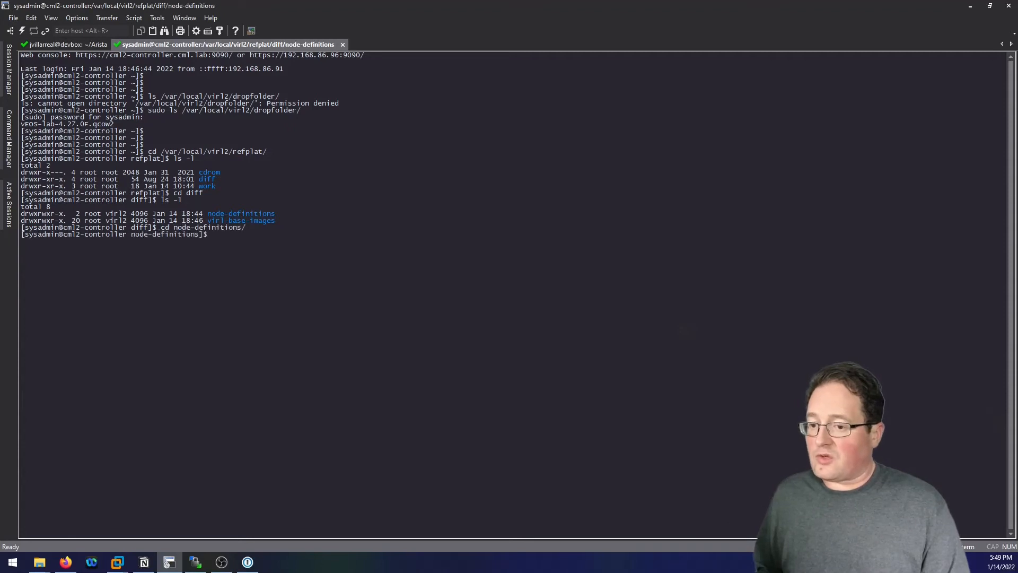
type("ls -l")
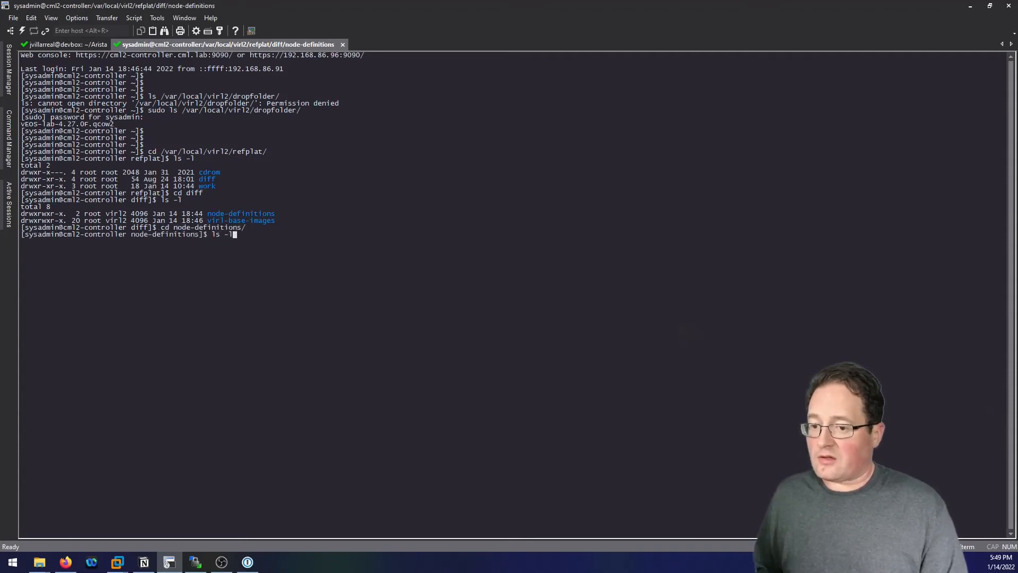
key("Return")
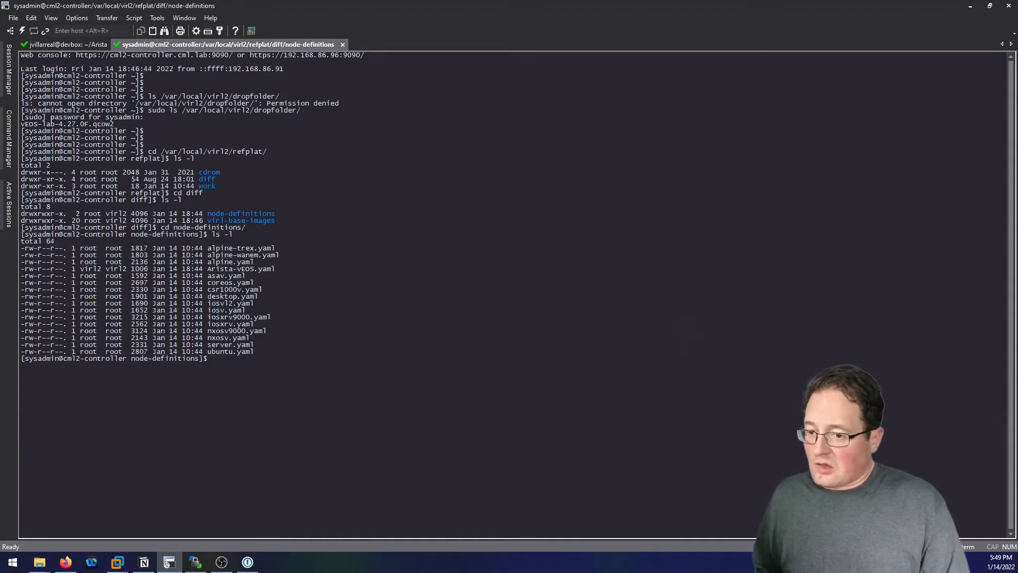
type("cat Ar")
key("Tab")
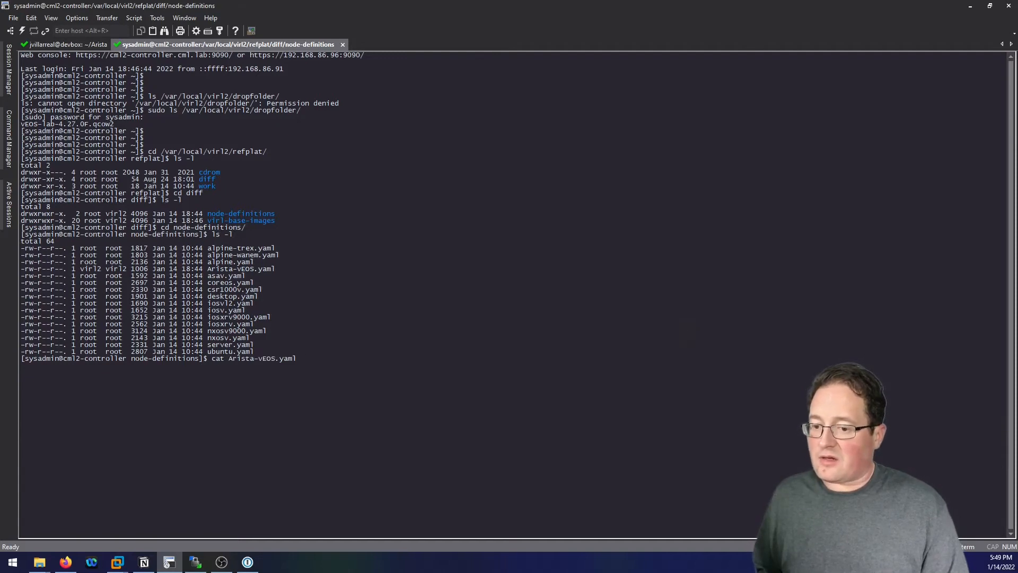
key("Return")
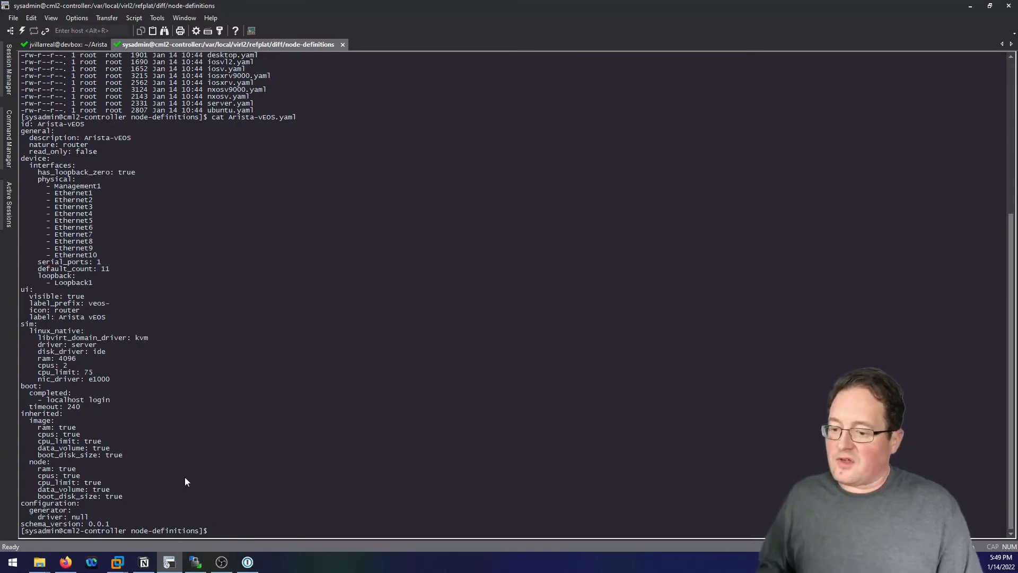
Go back up from node-definitions into virl-base-images and list its image folders.
key("Return")
key("Return")
type("cd ..")
key("Return")
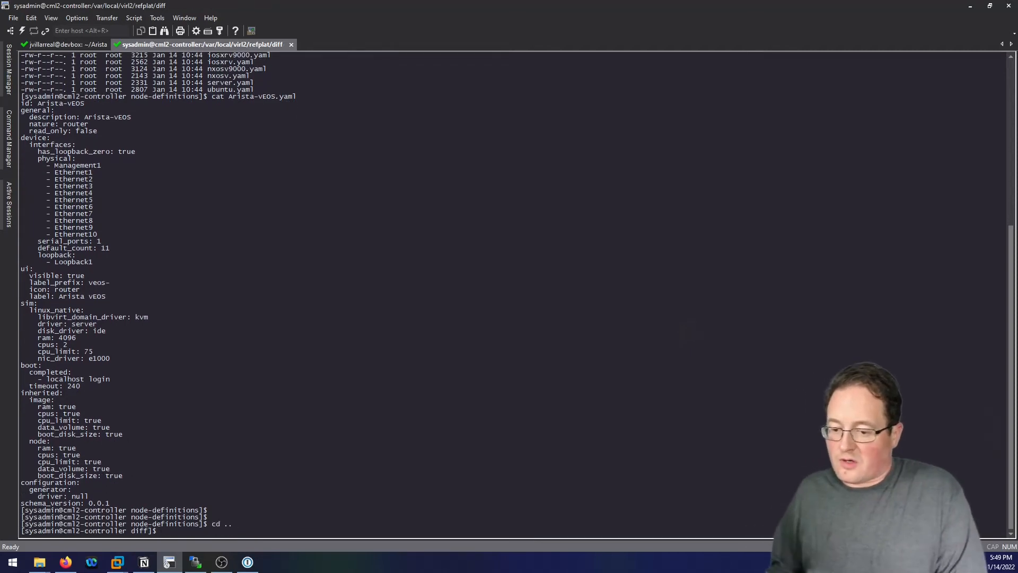
type("l")
type("s -l")
key("Return")
type("cd")
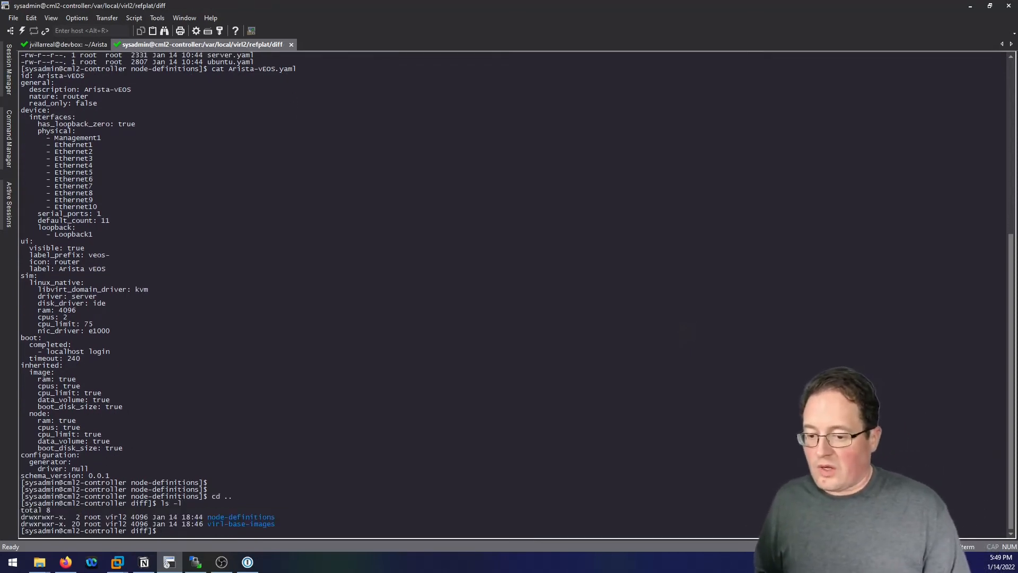
type(" vir")
key("Tab")
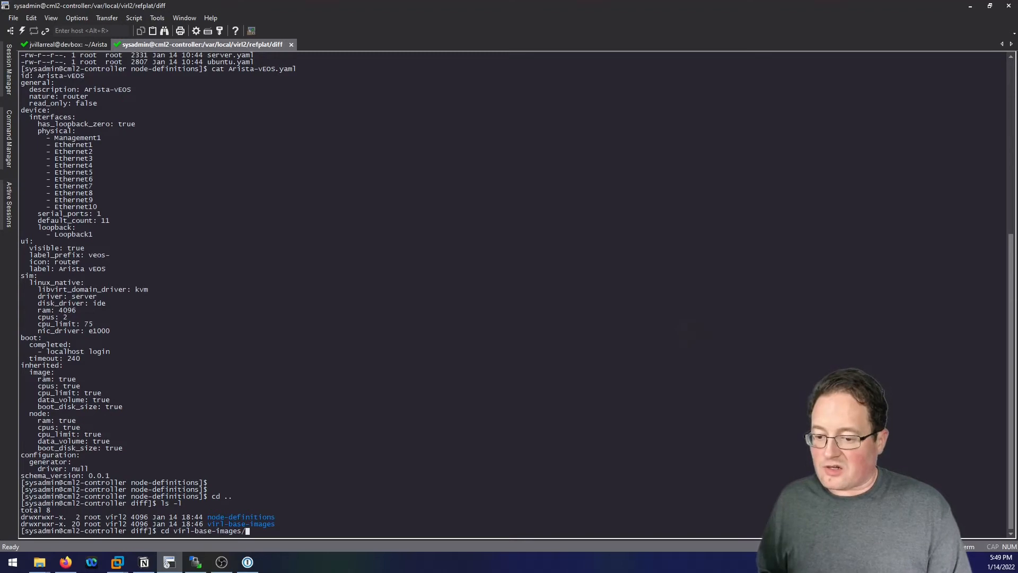
key("Return")
type("ls -l")
key("Return")
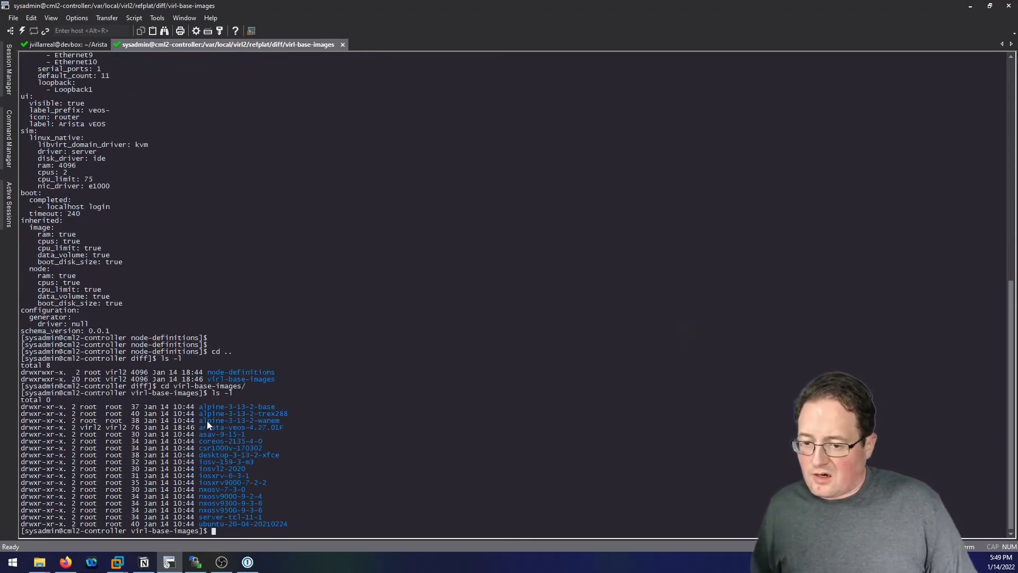
Enter arista-veos-4.27.01F and list its two existing files.
type("cd ar")
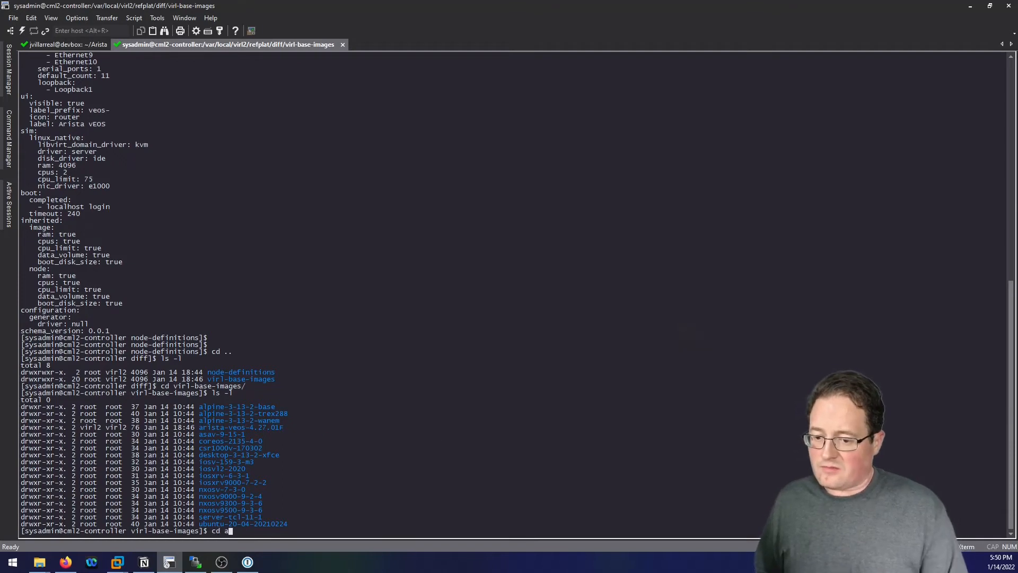
key("Tab")
key("Return")
type("ls -l")
key("Return")
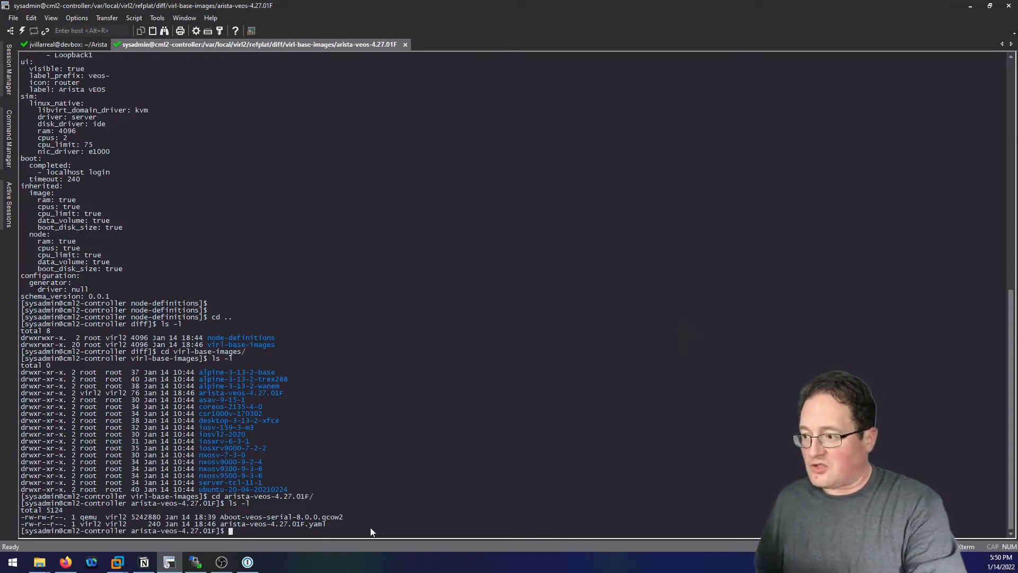
type("sudo ")
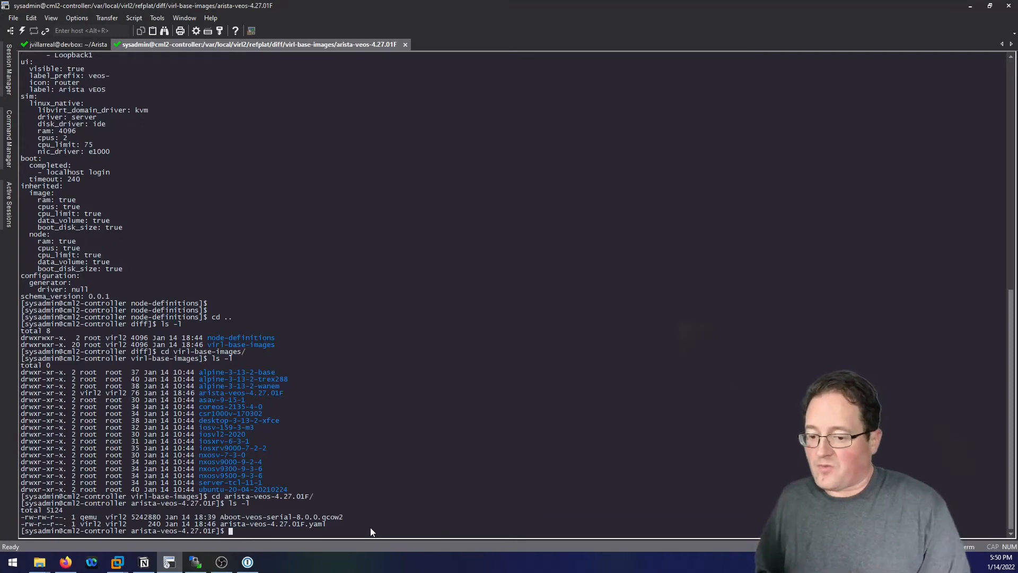
type("mv")
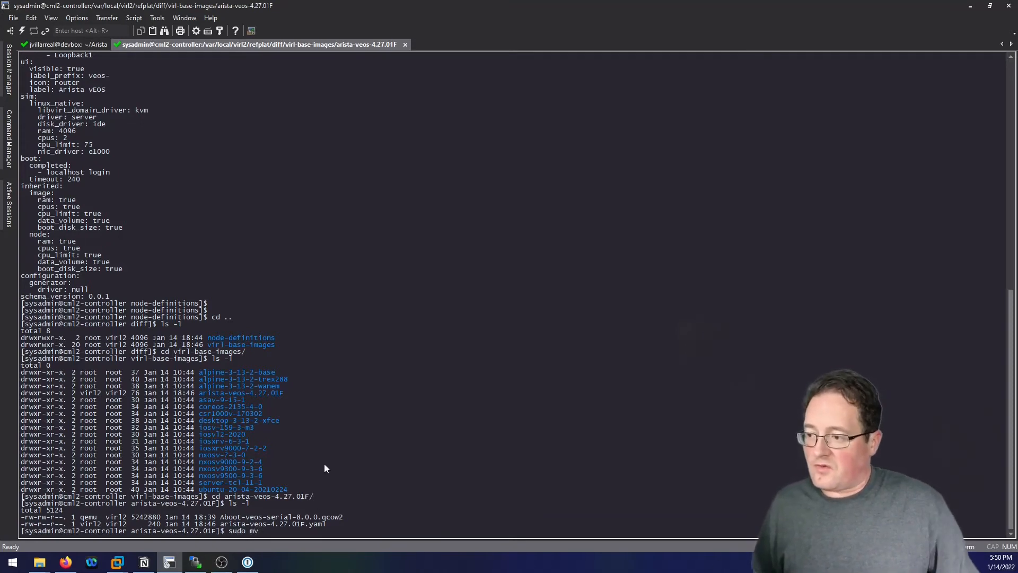
Move vEOS-lab-4.27.0F.qcow2 from the dropfolder into the current folder with sudo mv, then ls -l.
right_click(328, 446)
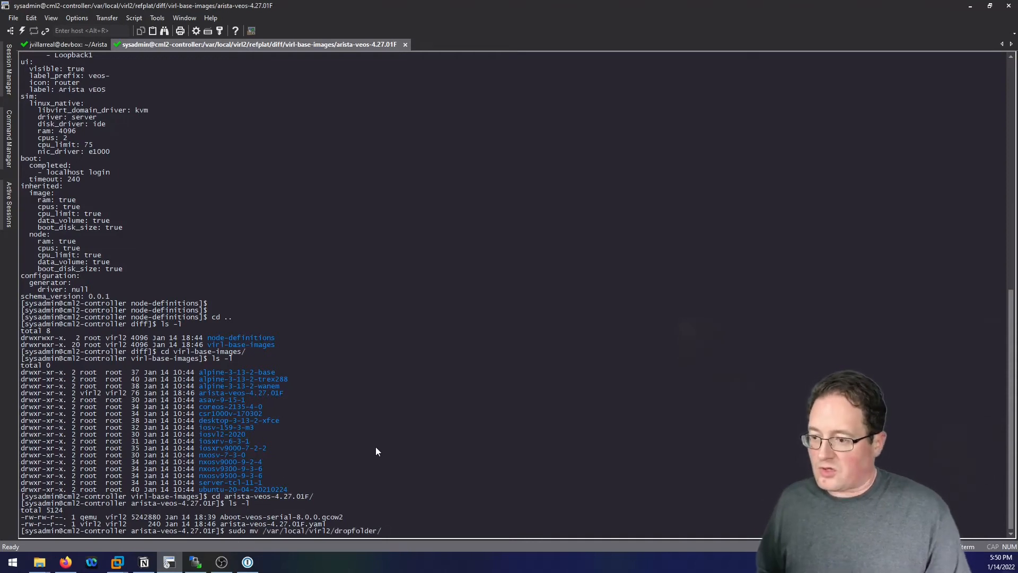
type("v")
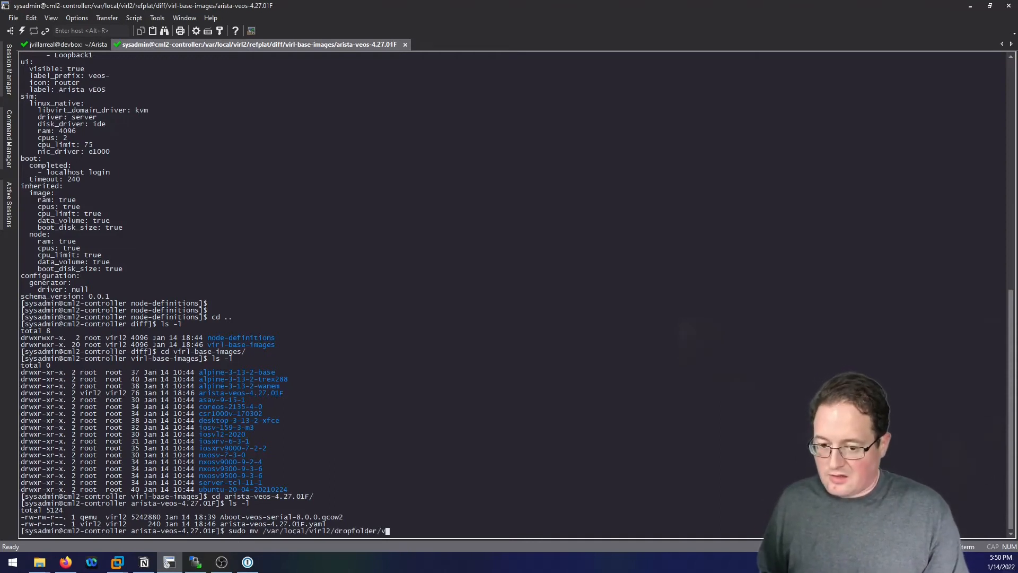
type("E")
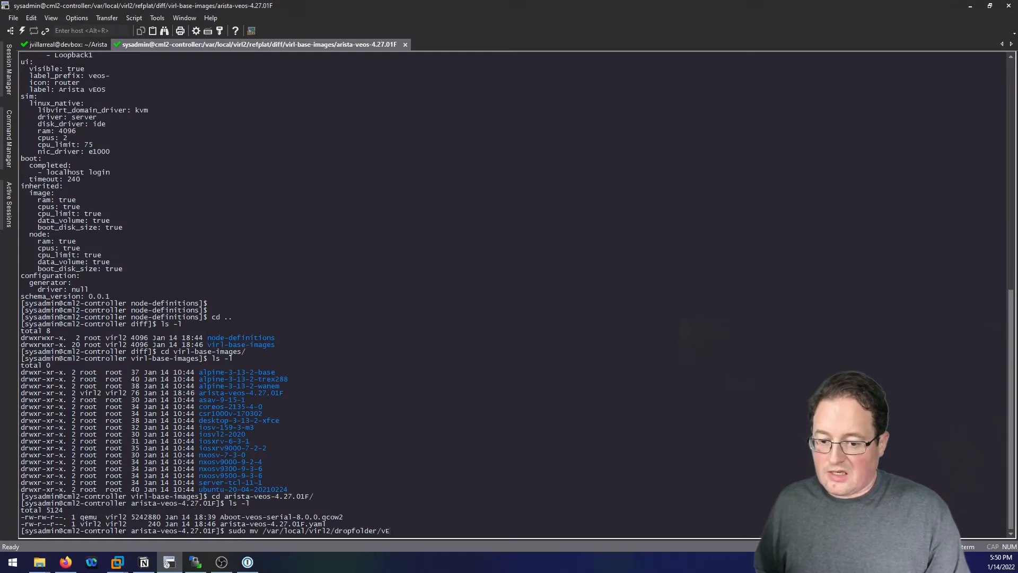
key("BackSpace")
key("BackSpace")
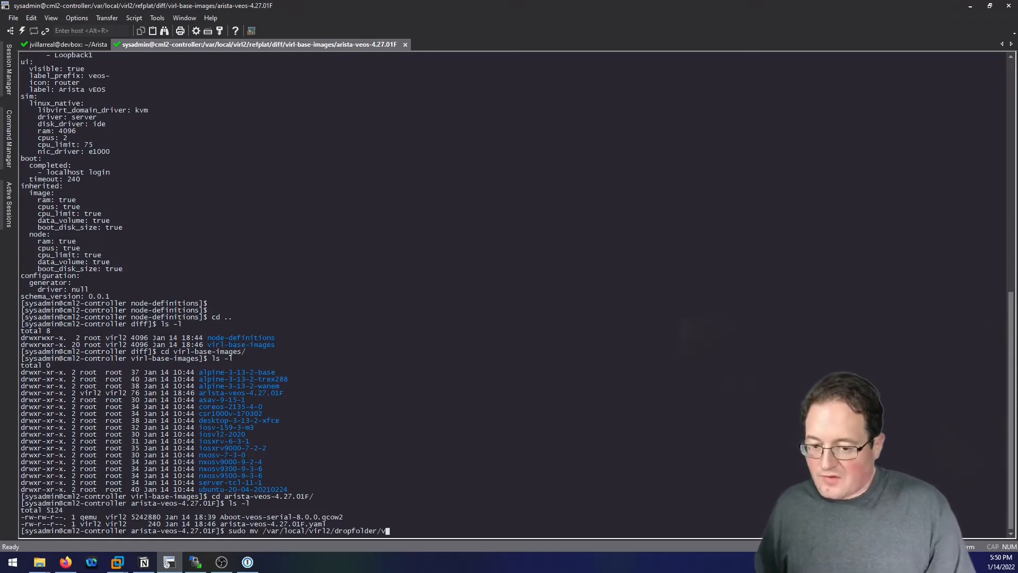
left_click(91, 47)
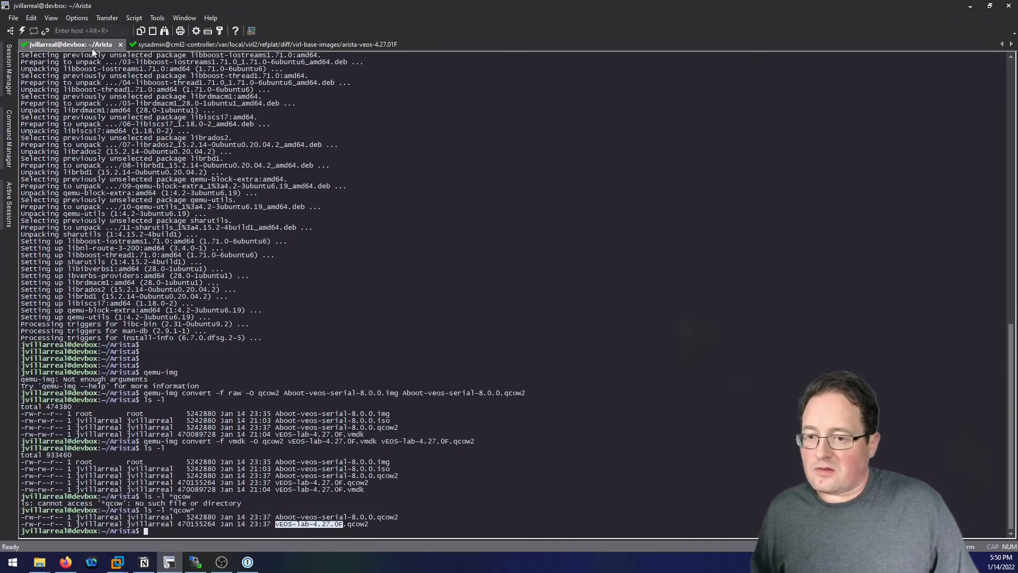
left_click_drag(276, 523, 316, 524)
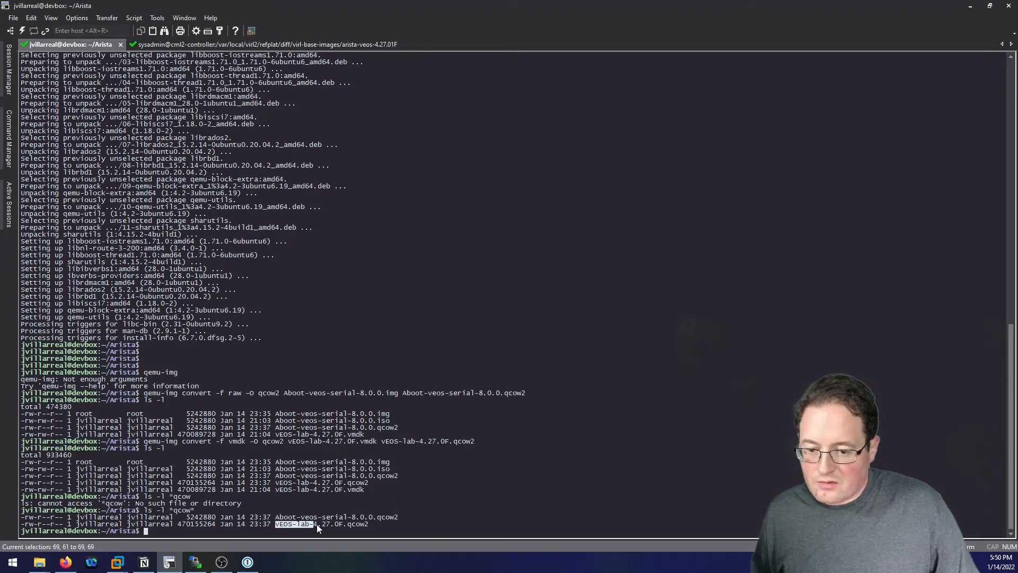
left_click(212, 44)
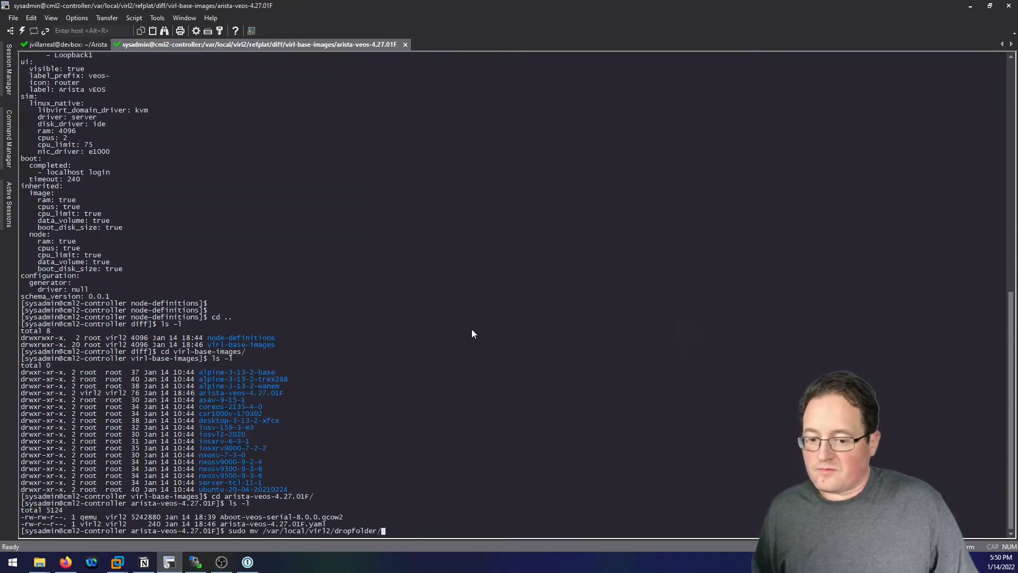
right_click(477, 339)
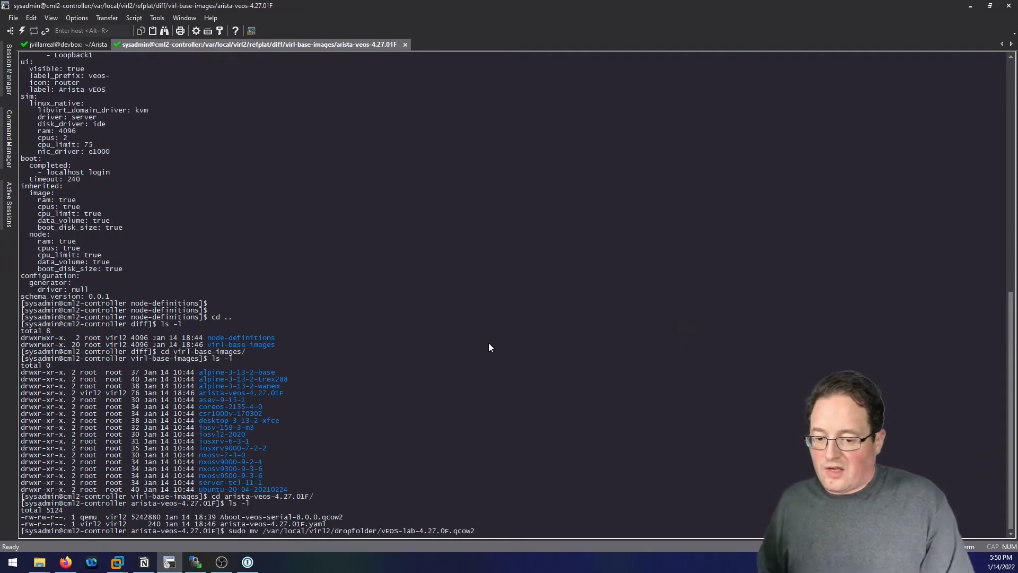
type(".")
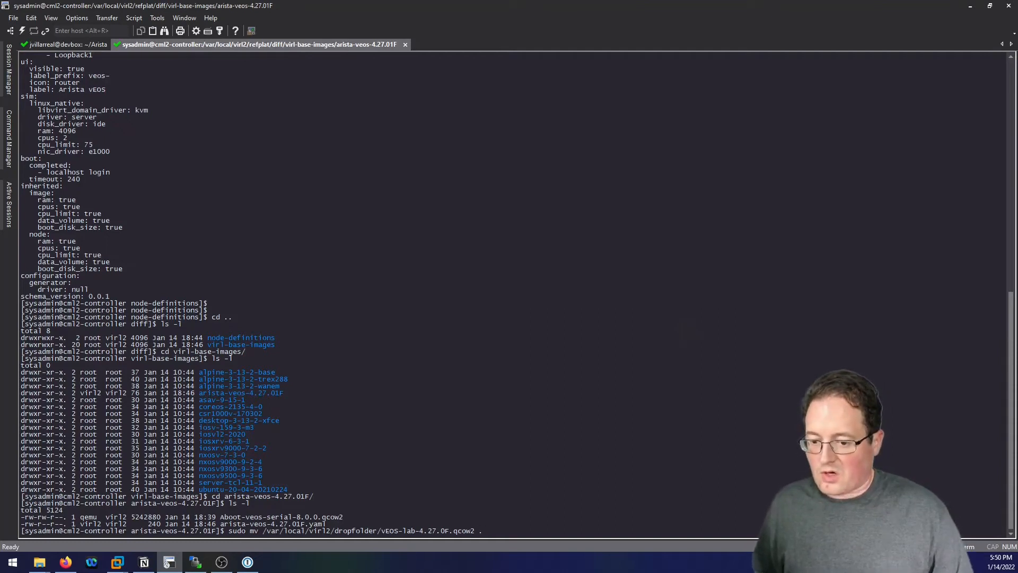
key("Return")
type("ls -l")
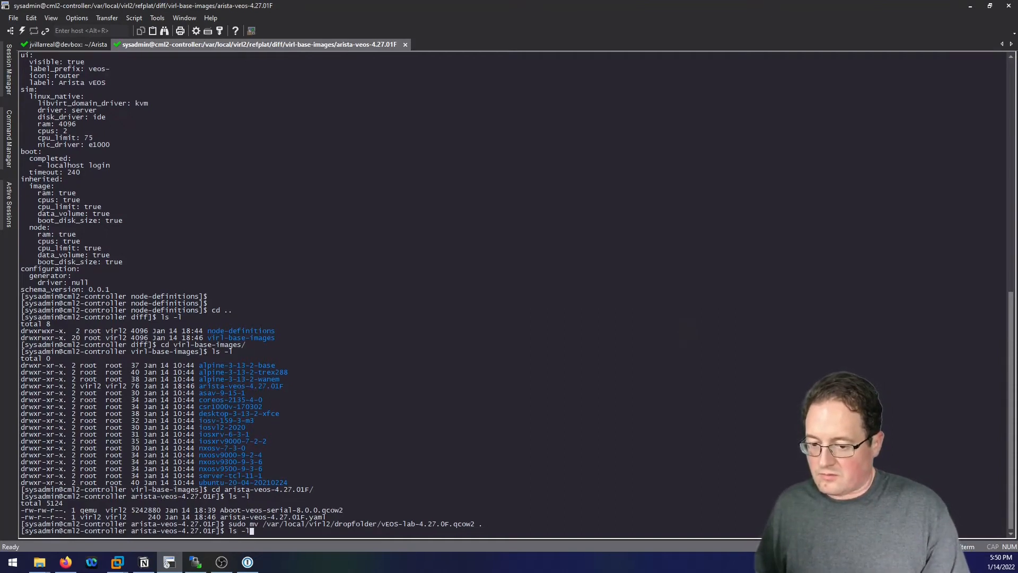
key("Return")
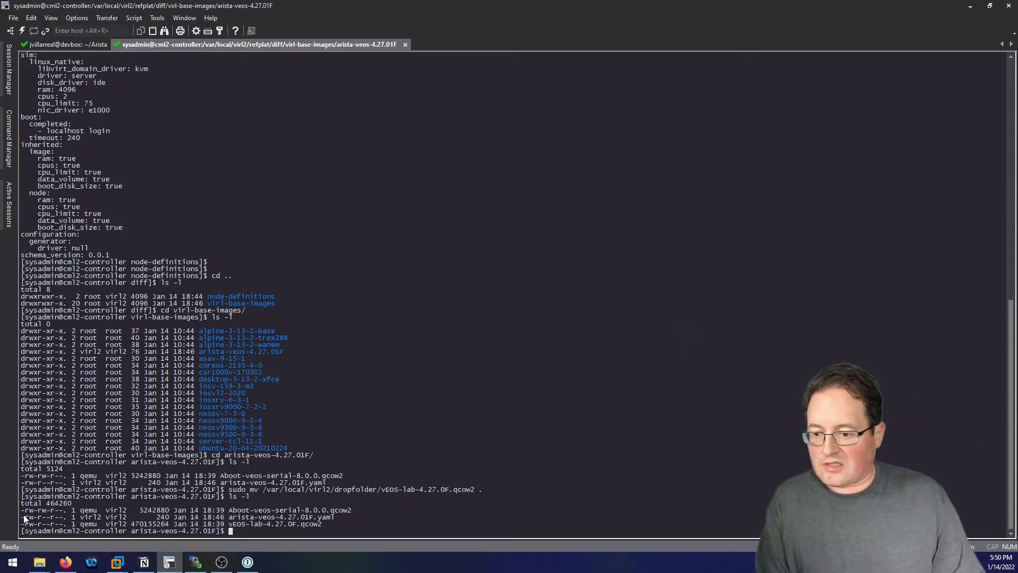
Compare the permission strings of the Aboot and vEOS image files.
left_click_drag(22, 512, 69, 514)
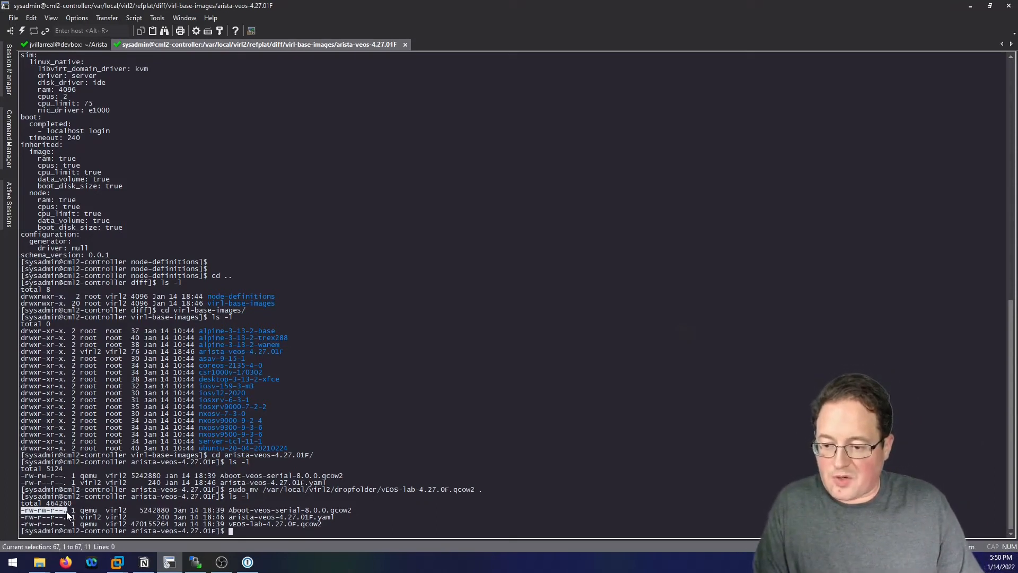
left_click(228, 512, "shift")
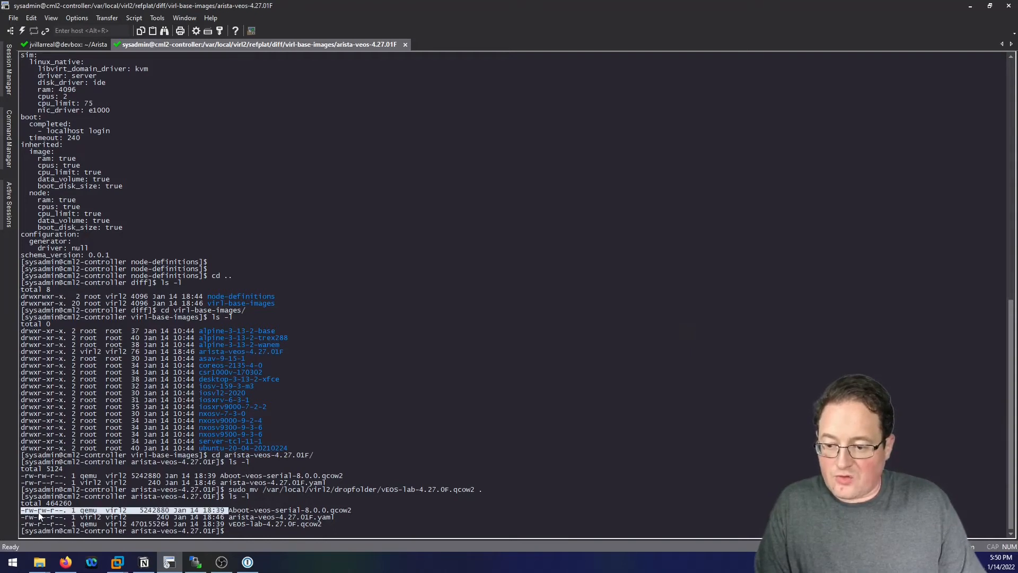
left_click_drag(25, 525, 55, 526)
left_click(434, 451)
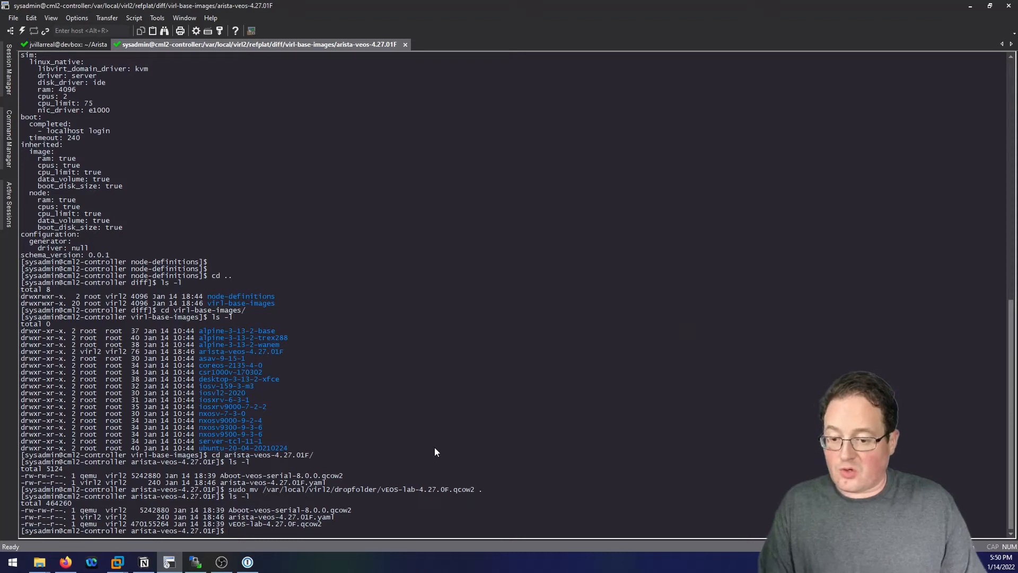
type("sudo")
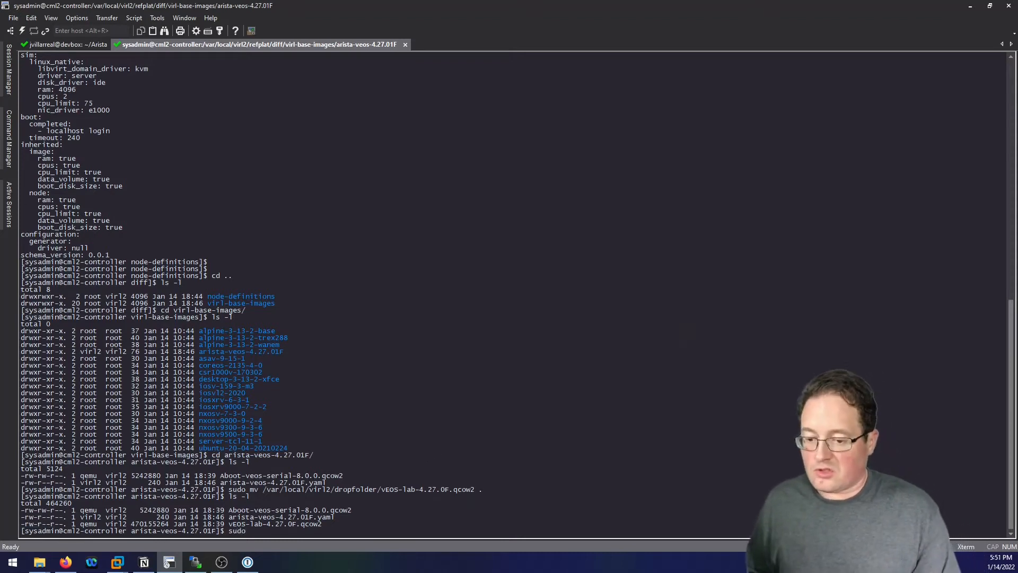
type(" chmod")
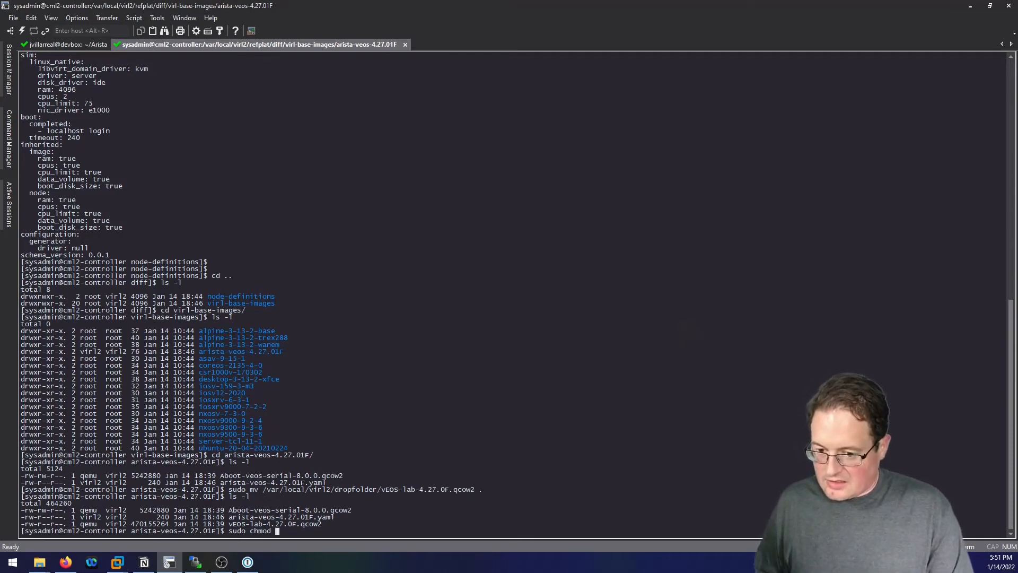
type(" 664")
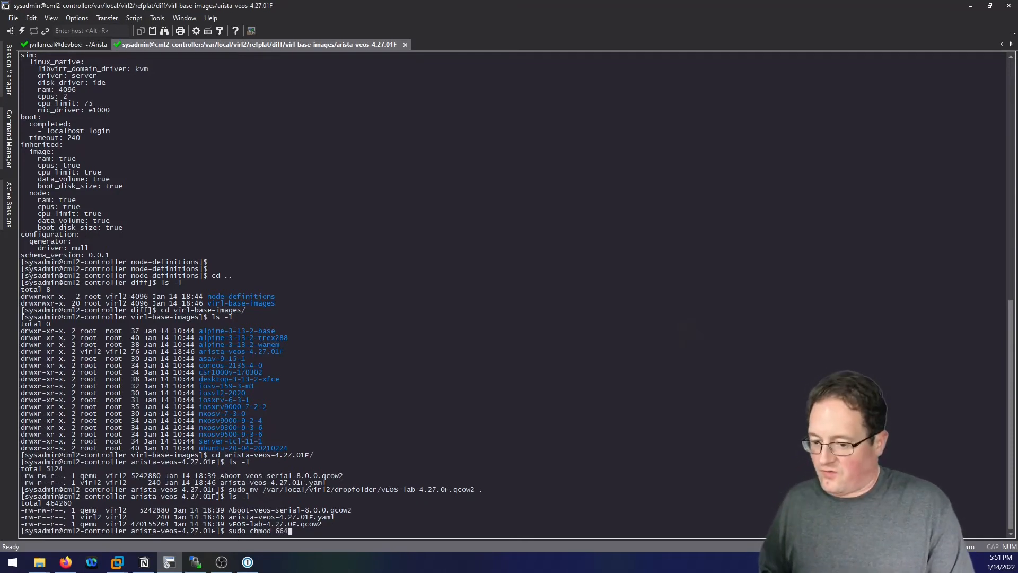
type(" v")
Apply 664 permissions to vEOS-lab-4.27.0F.qcow2 and verify with ls -l.
key("Tab")
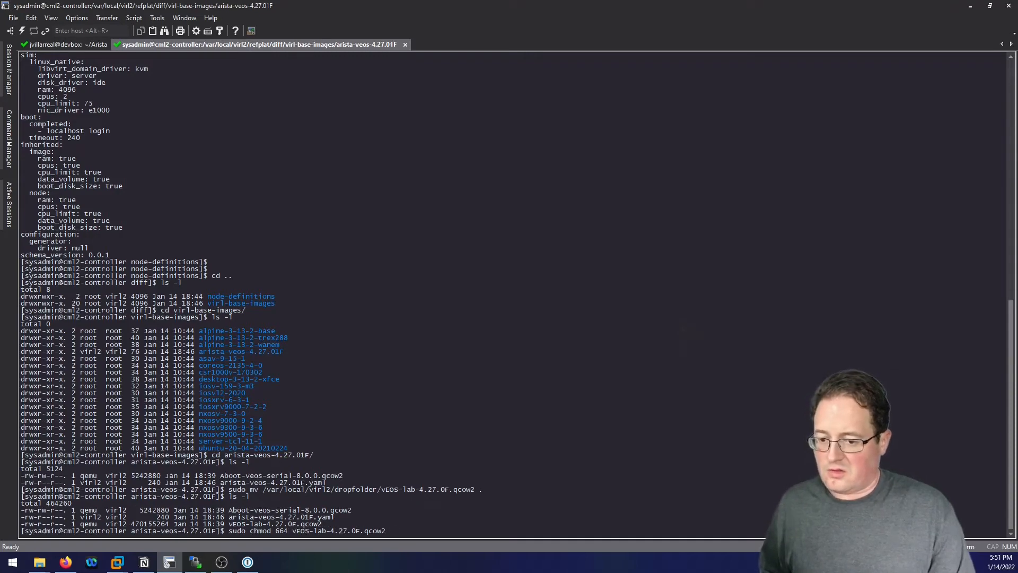
key("Return")
type("ls -l")
key("Return")
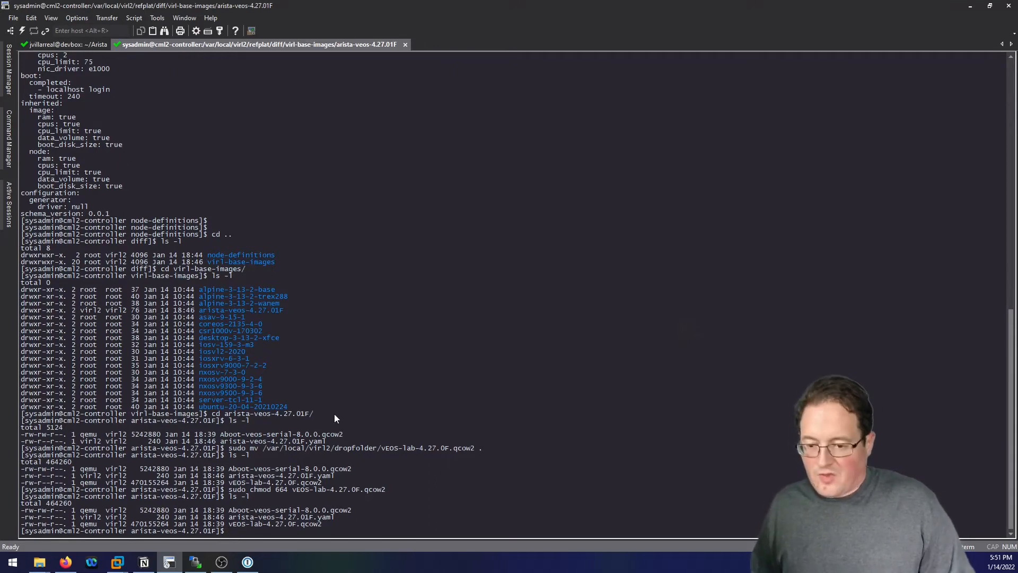
key("Return")
key("Return")
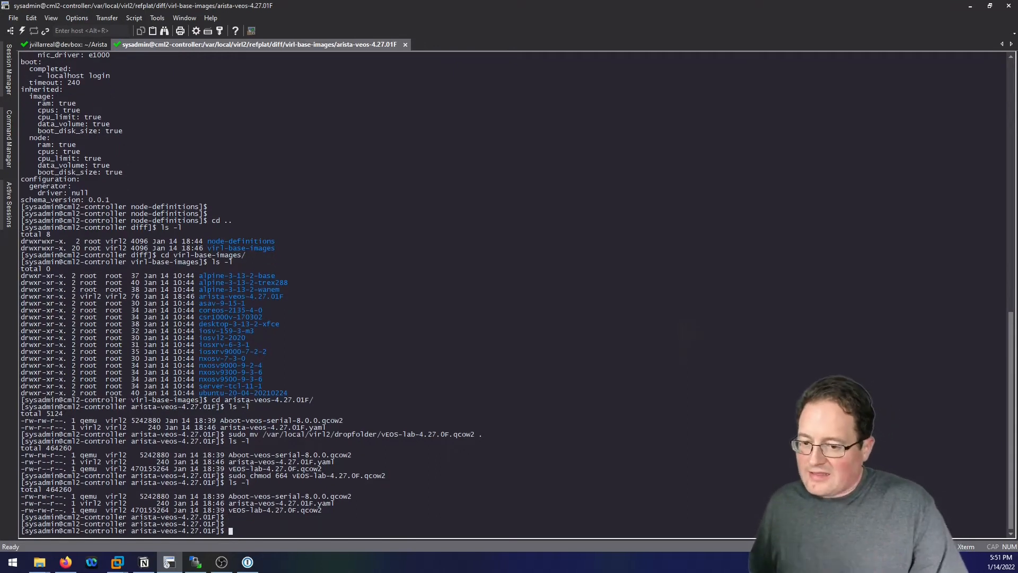
Open arista-veos-4.27.01F.yaml in vi with sudo.
type("sudo v")
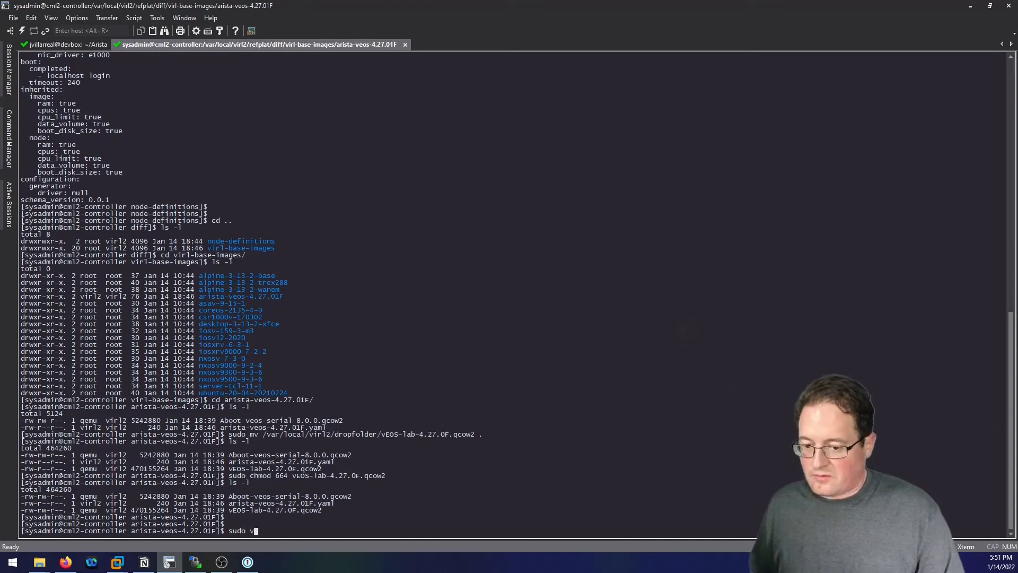
type("i ar")
key("Tab")
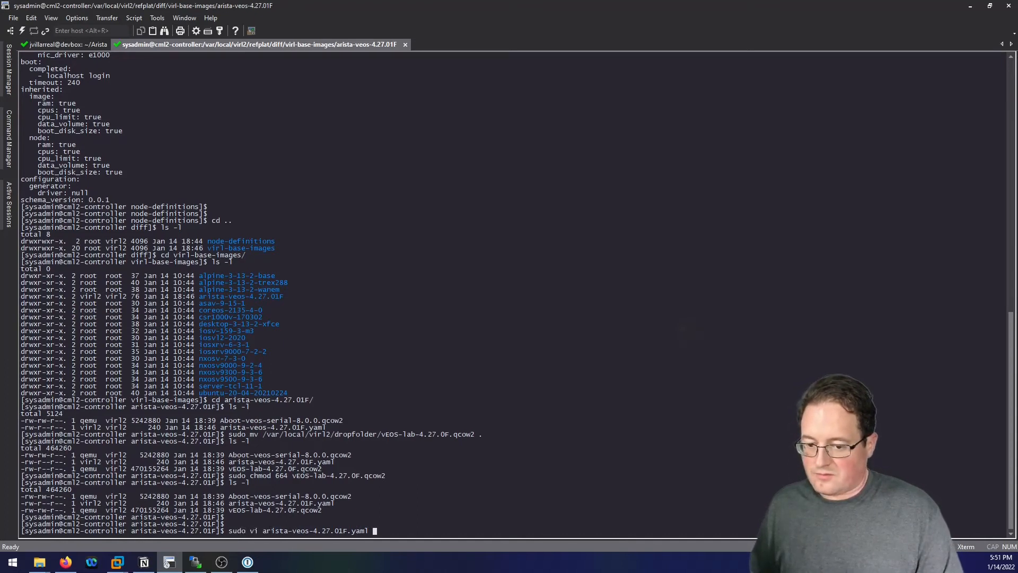
key("Return")
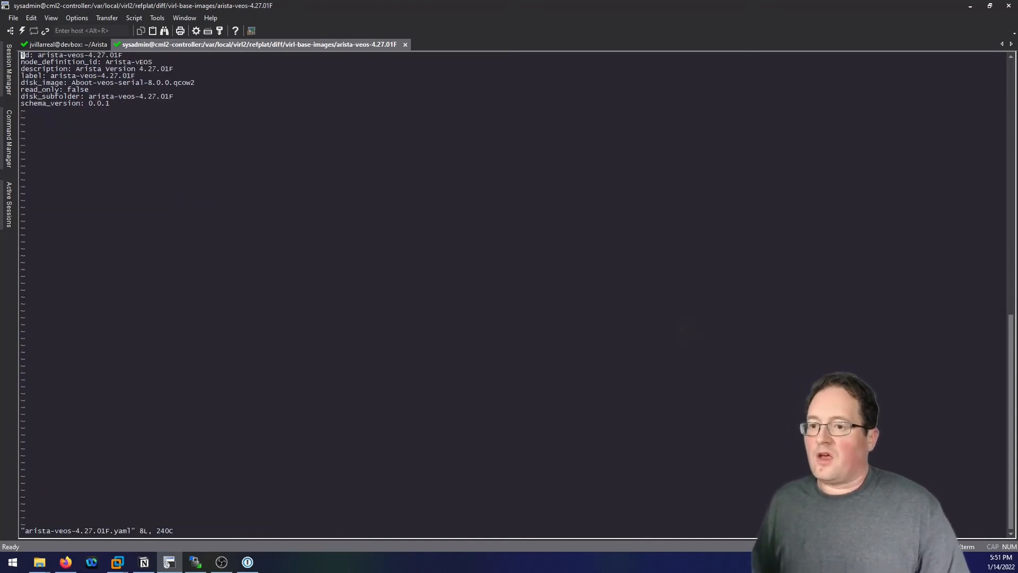
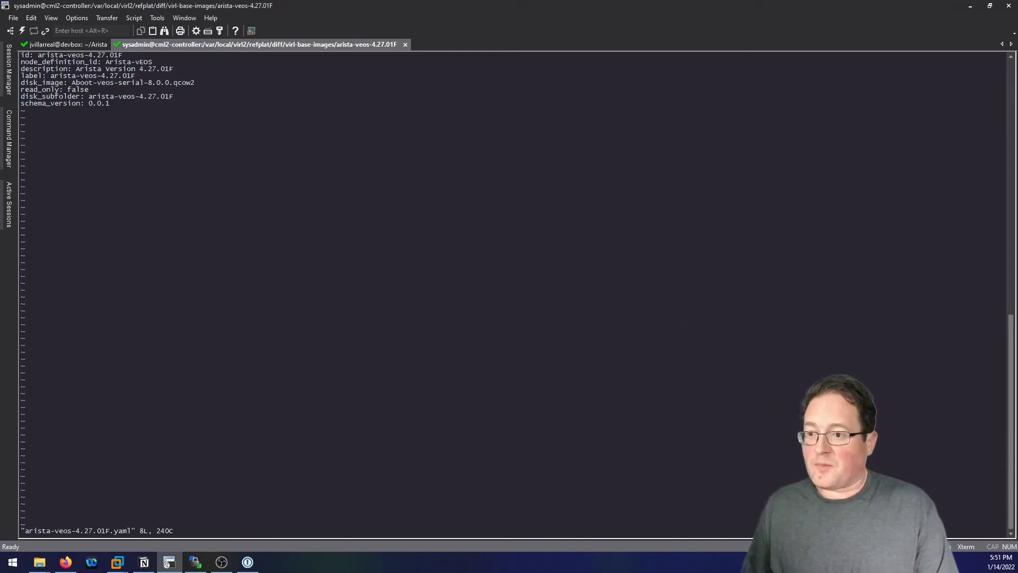
Insert a new 'disk_image_2:' line above read_only in the Arista vEOS YAML.
key("i")
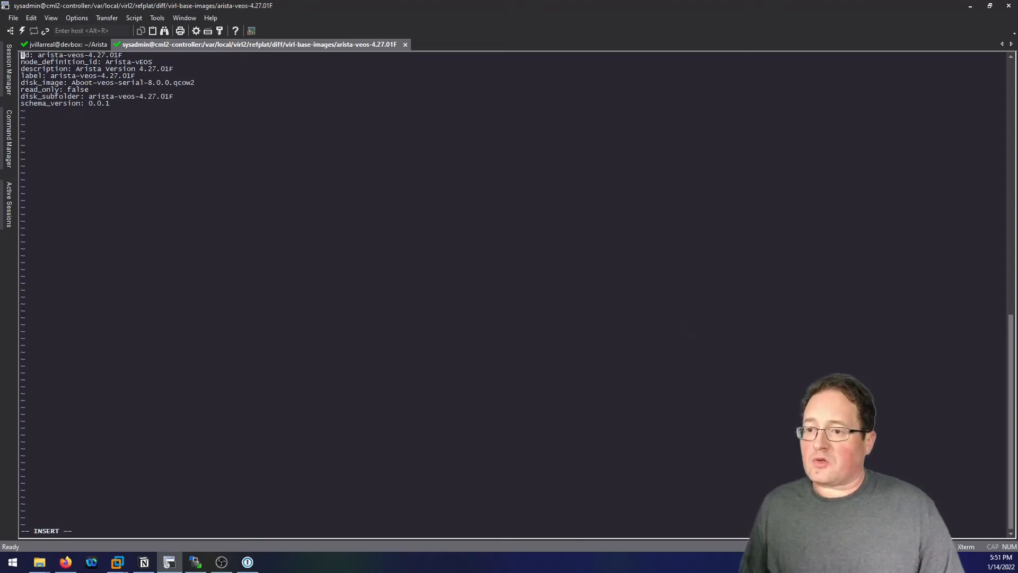
key("Down")
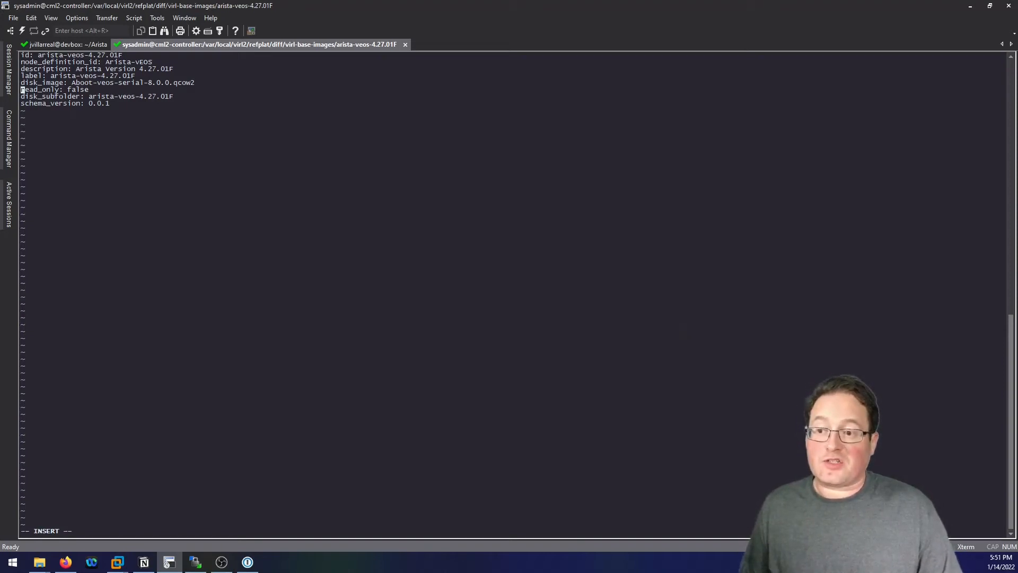
key("Down")
key("Return")
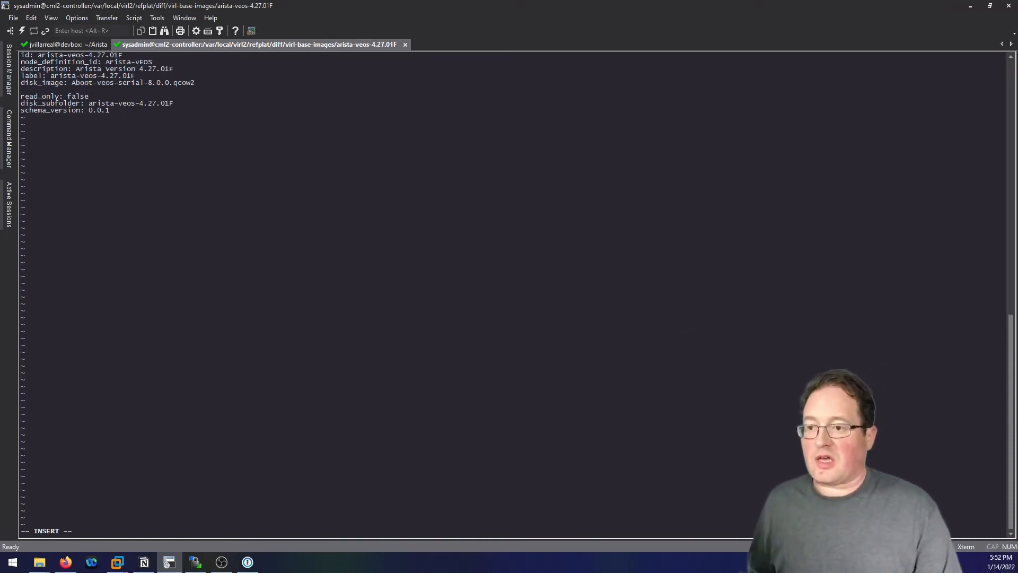
type("disk_image")
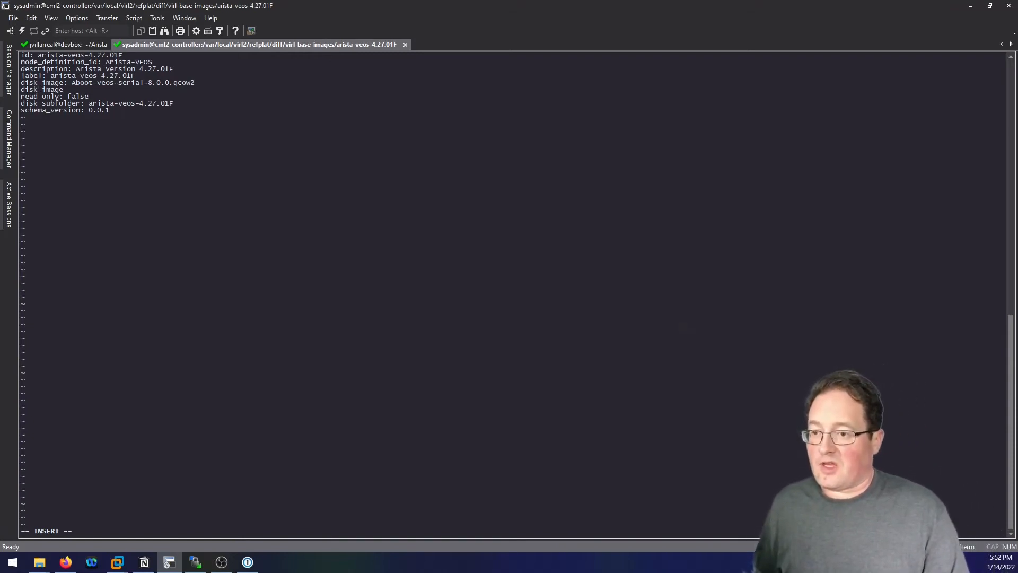
type("_2:")
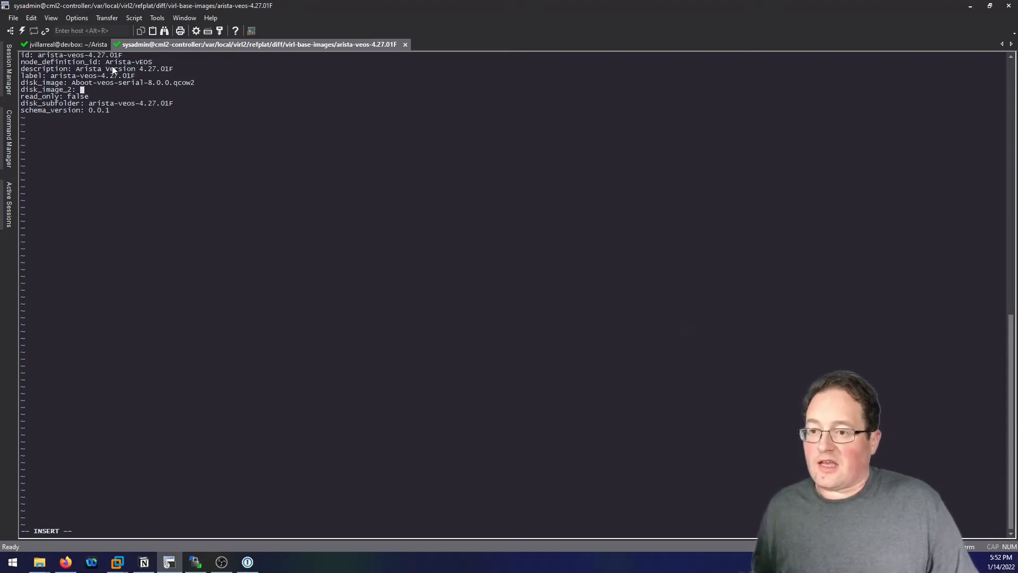
Copy the vEOS-lab-4.27.0F.qcow2 file name from the devbox session as the disk_image_2 value.
left_click(85, 45)
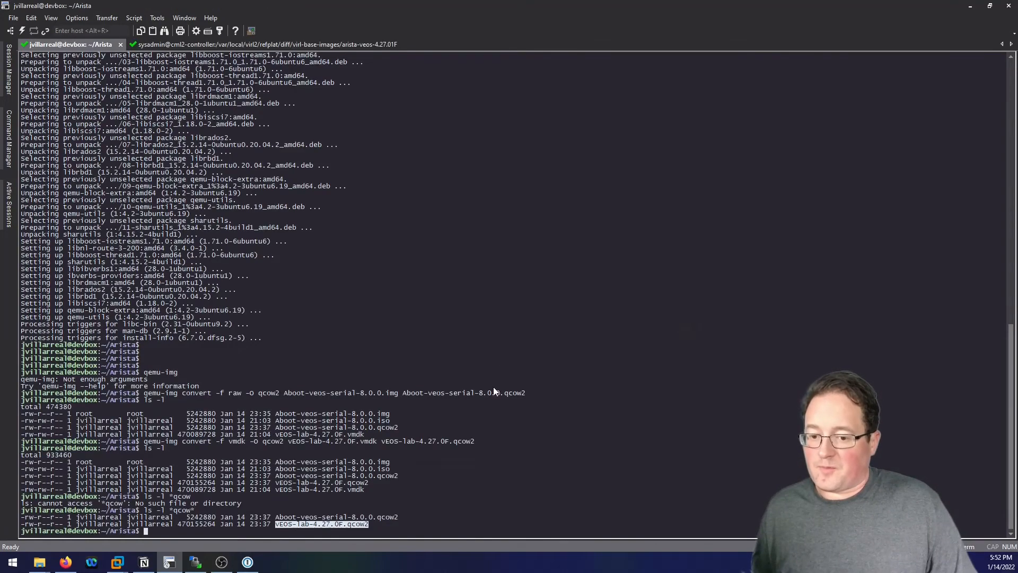
double_click(277, 525)
left_click_drag(277, 525, 370, 526)
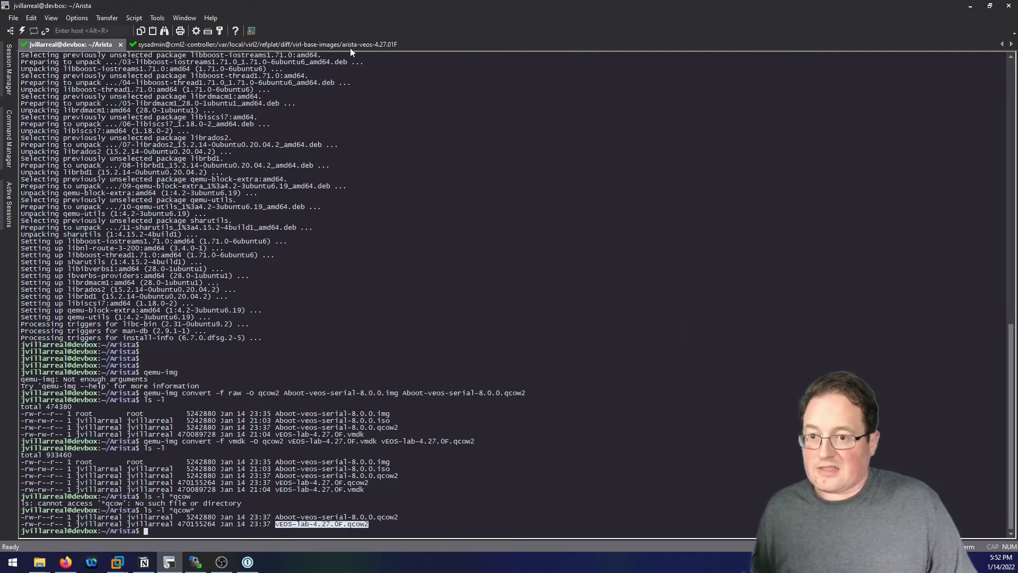
left_click(316, 42)
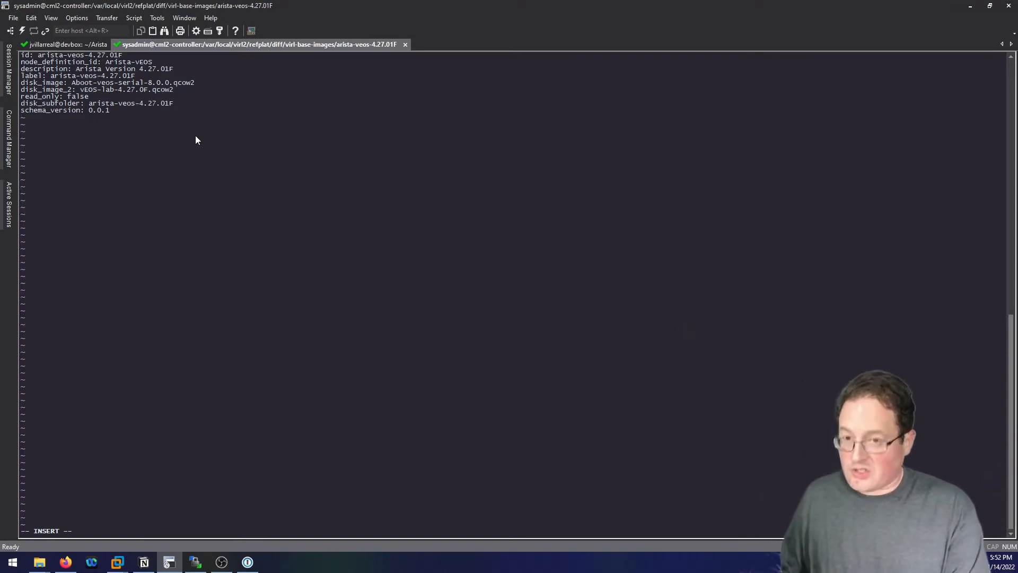
key("Escape")
key("shift+colon")
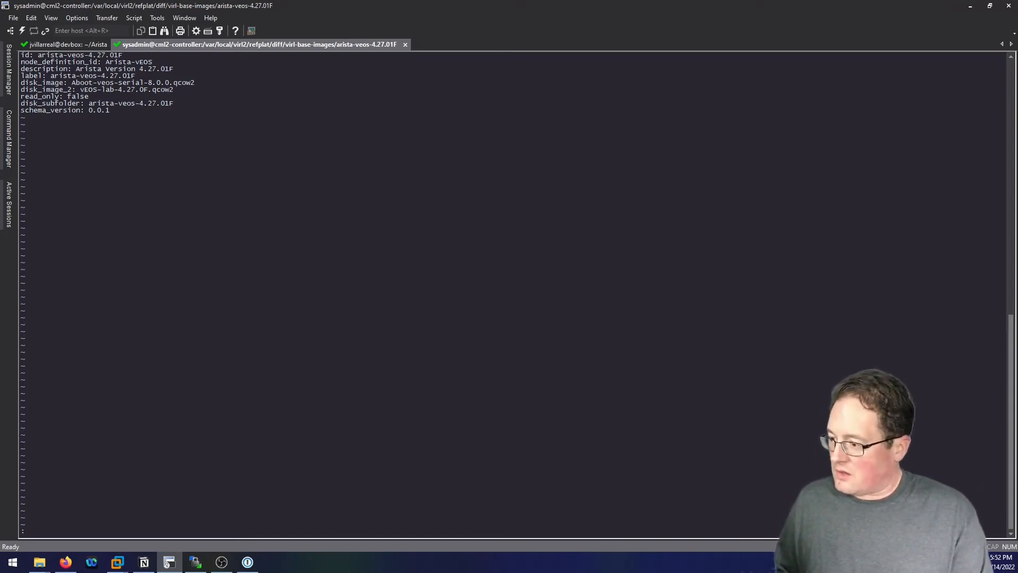
Save the YAML with wq!, cat it to confirm the disk_image_2 line, then bring Firefox forward.
type("w")
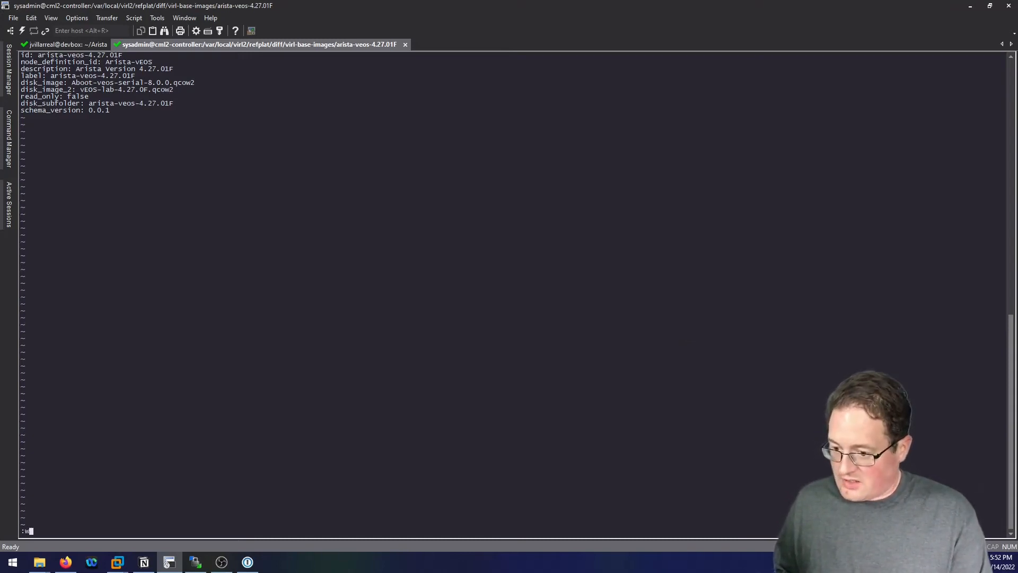
type("q")
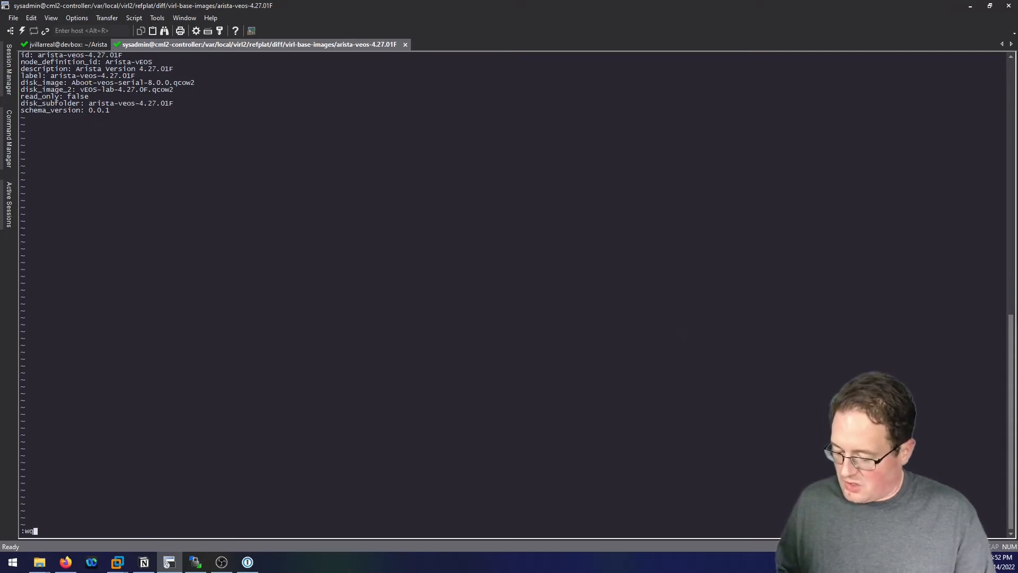
type("!")
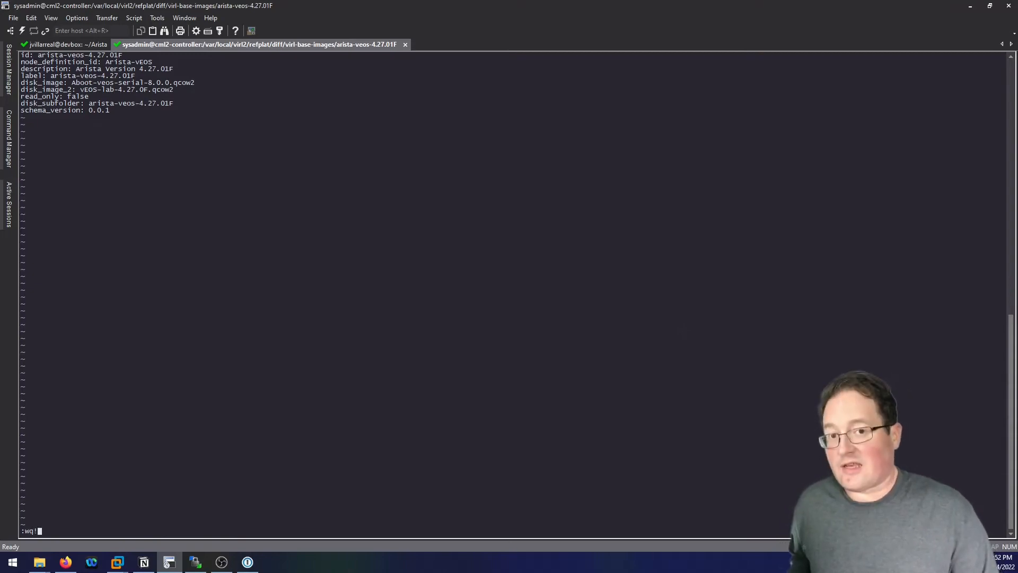
key("Return")
key("Return")
key("Return")
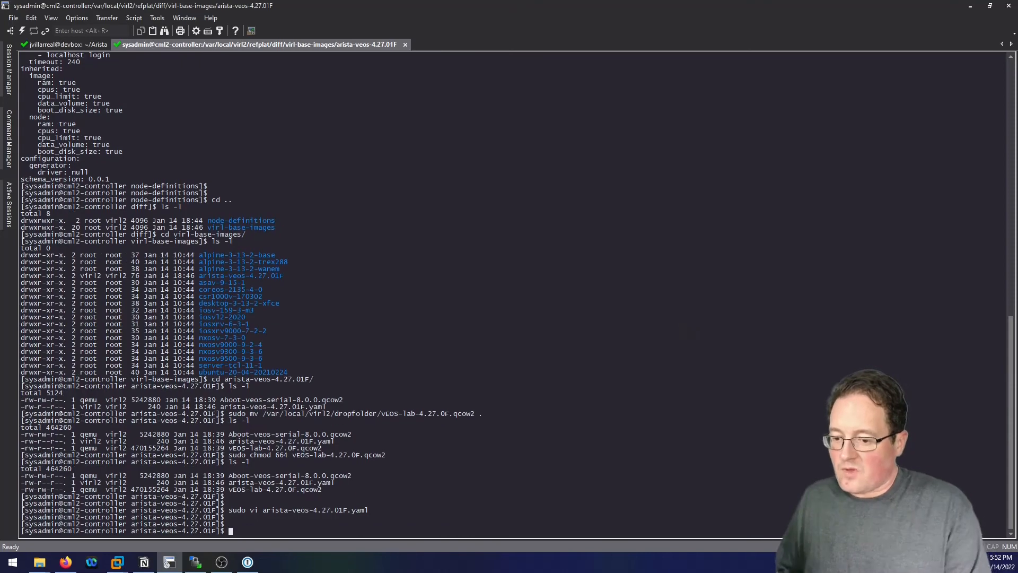
type("cat ar")
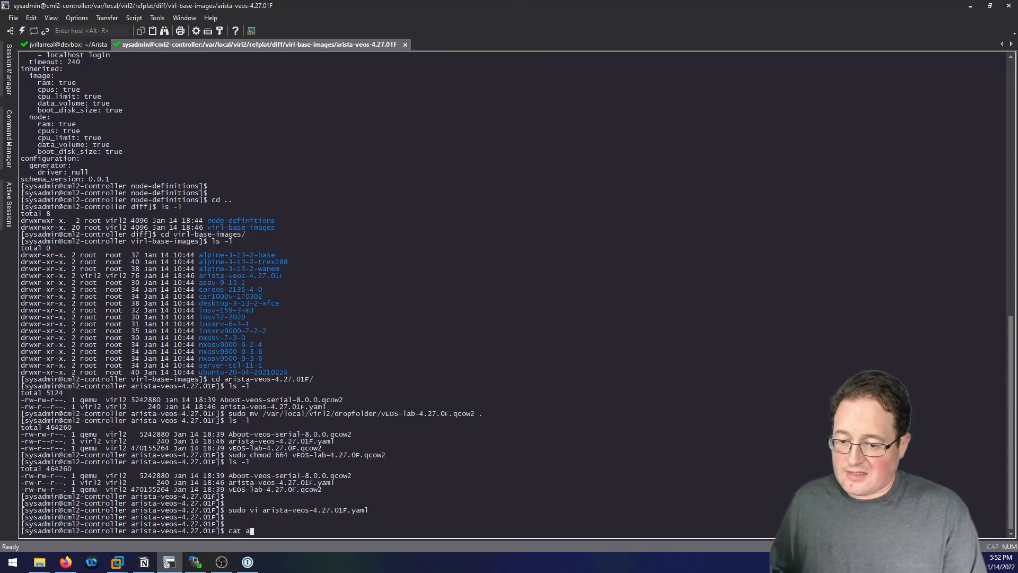
key("Tab")
key("Return")
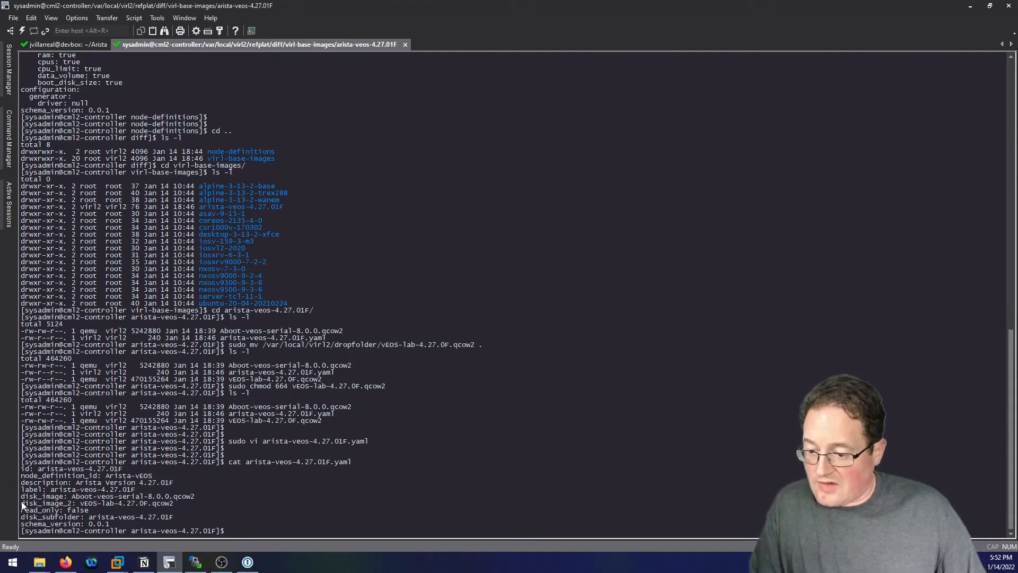
left_click_drag(21, 502, 173, 504)
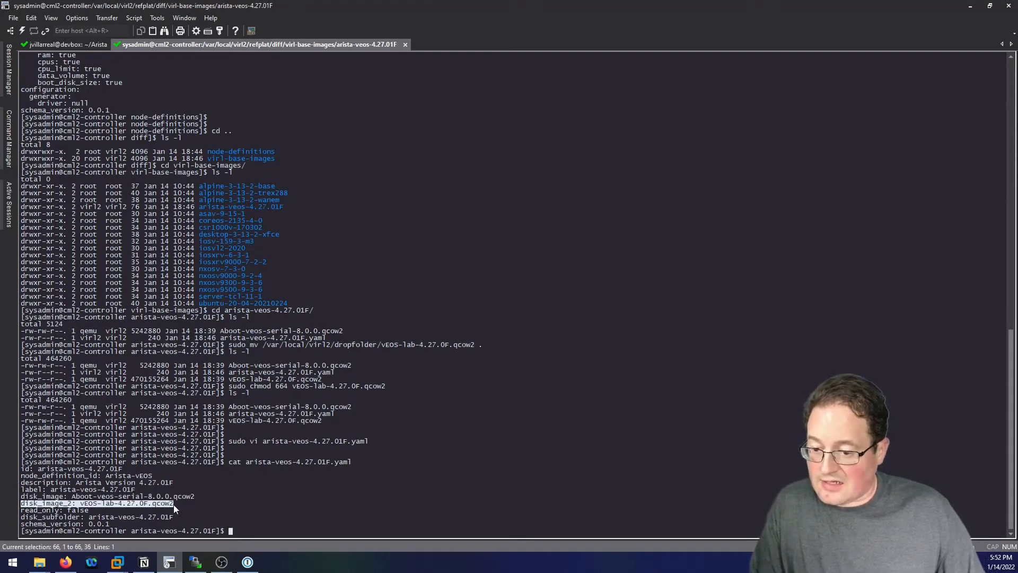
left_click(348, 491)
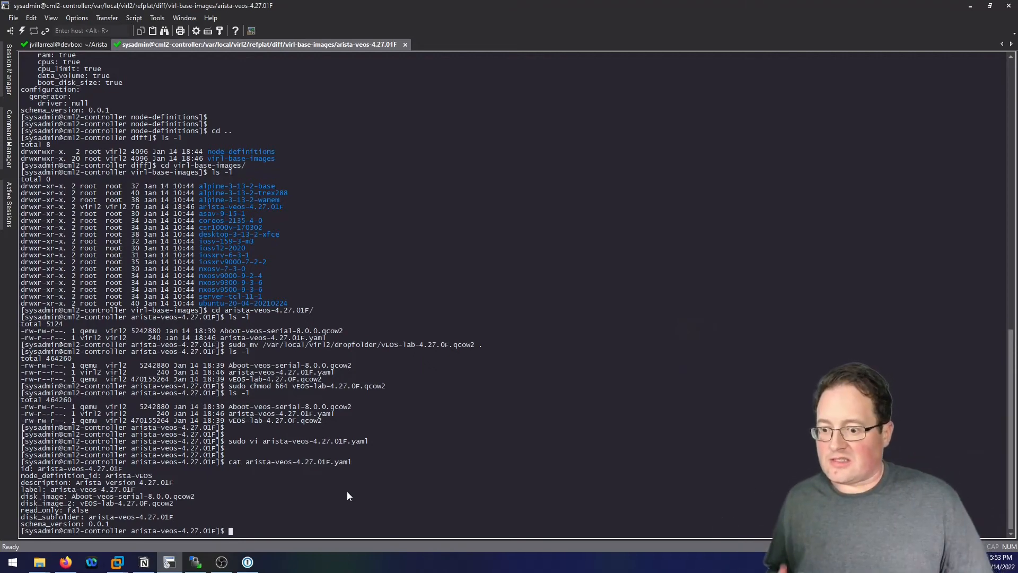
left_click(71, 563)
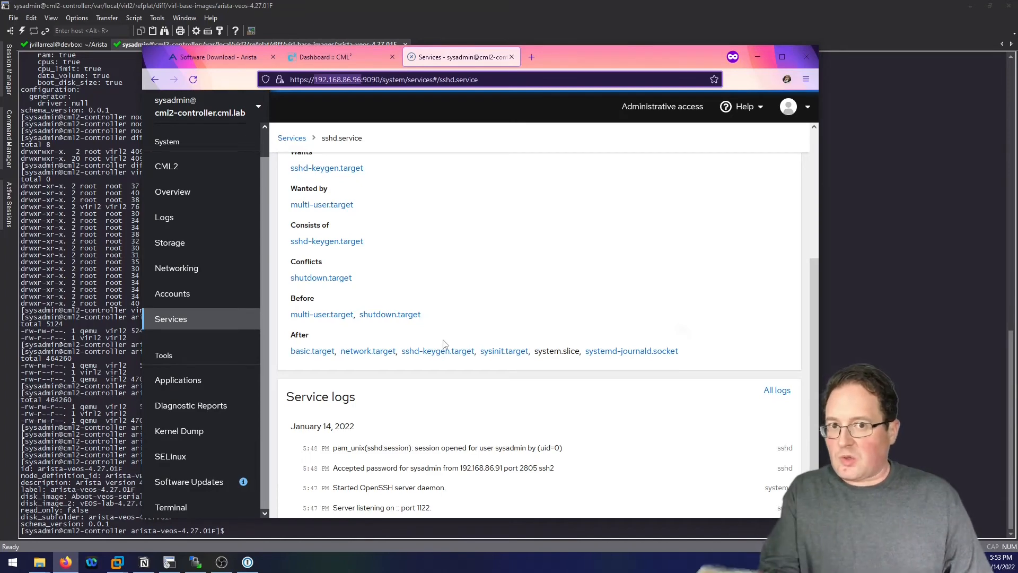
Restart the CML 2 controller services from Cockpit's CML2 maintenance page.
left_click(200, 175)
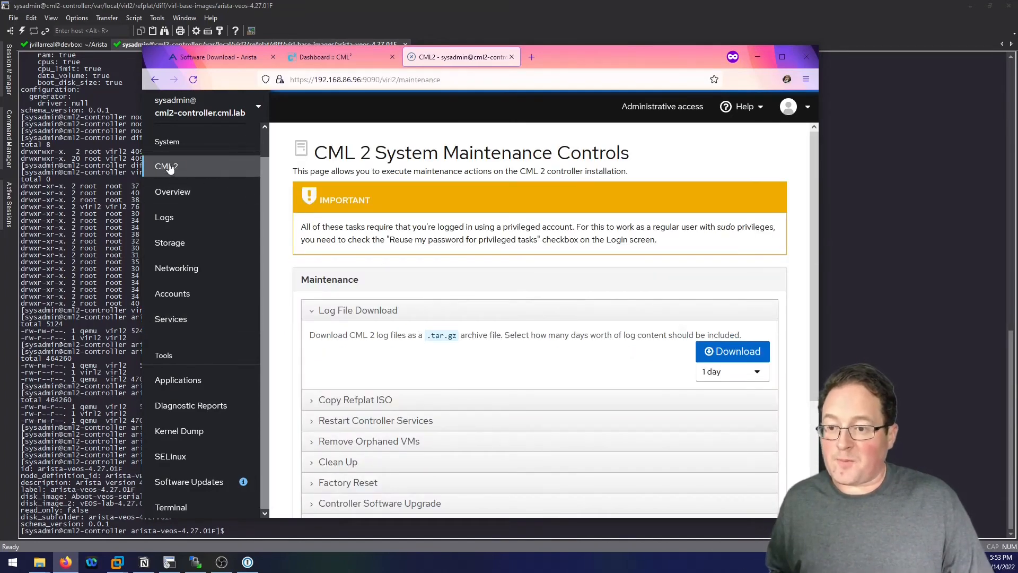
scroll(445, 392, "down", 1)
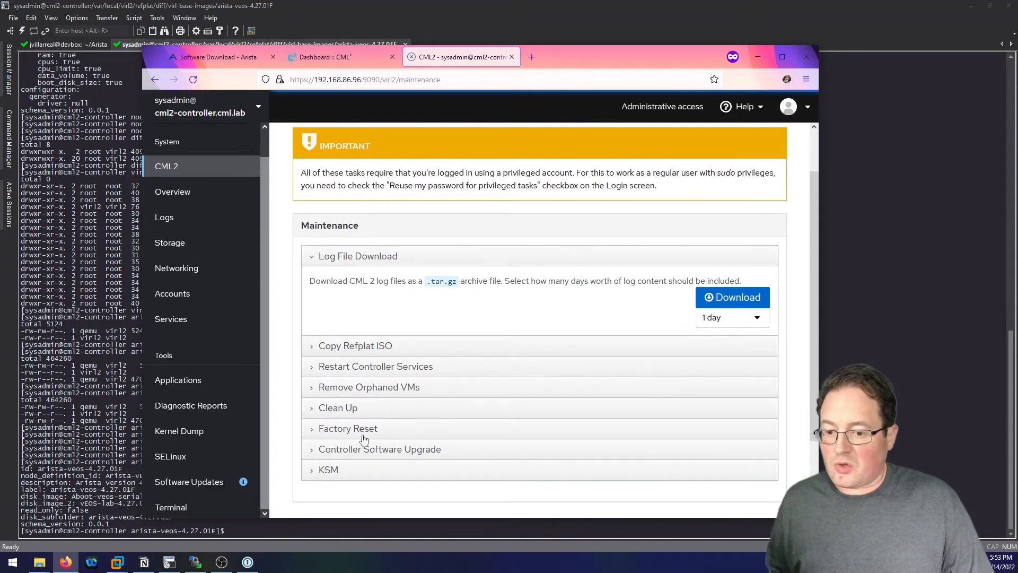
left_click(383, 371)
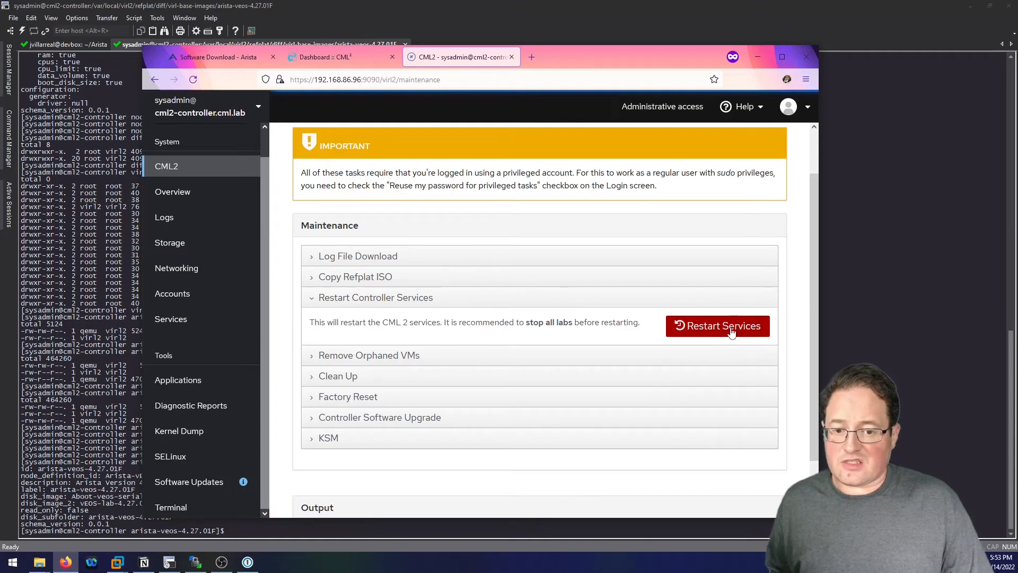
left_click(728, 329)
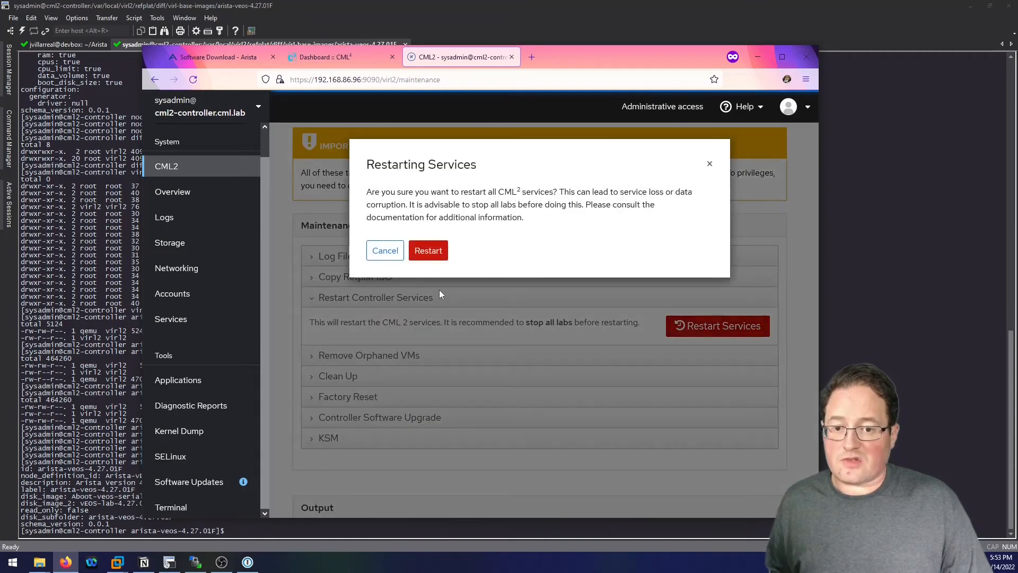
left_click(422, 255)
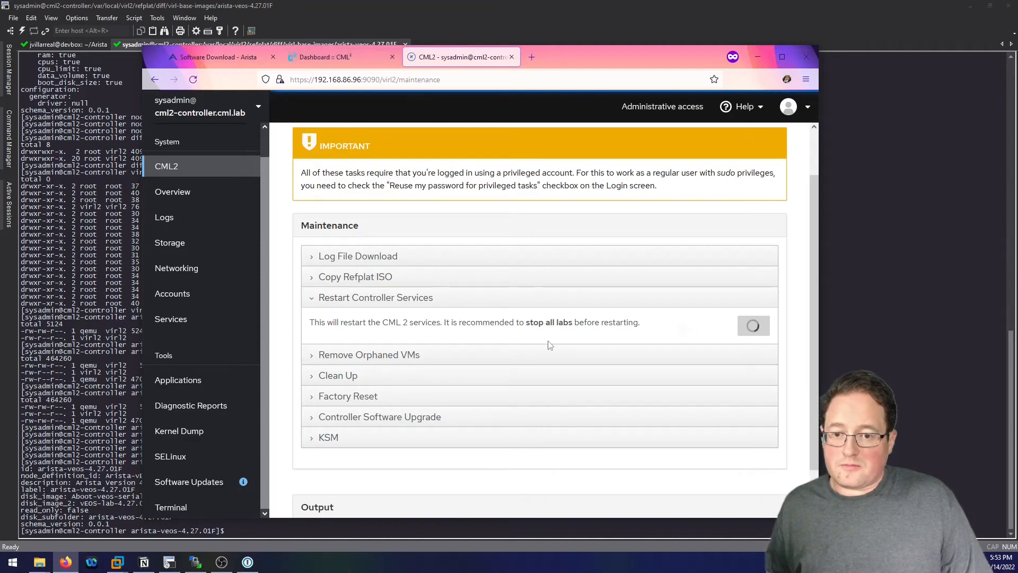
After the restart completes, switch back to the Dashboard :: CML browser tab.
scroll(542, 341, "up", 2)
scroll(542, 341, "down", 2)
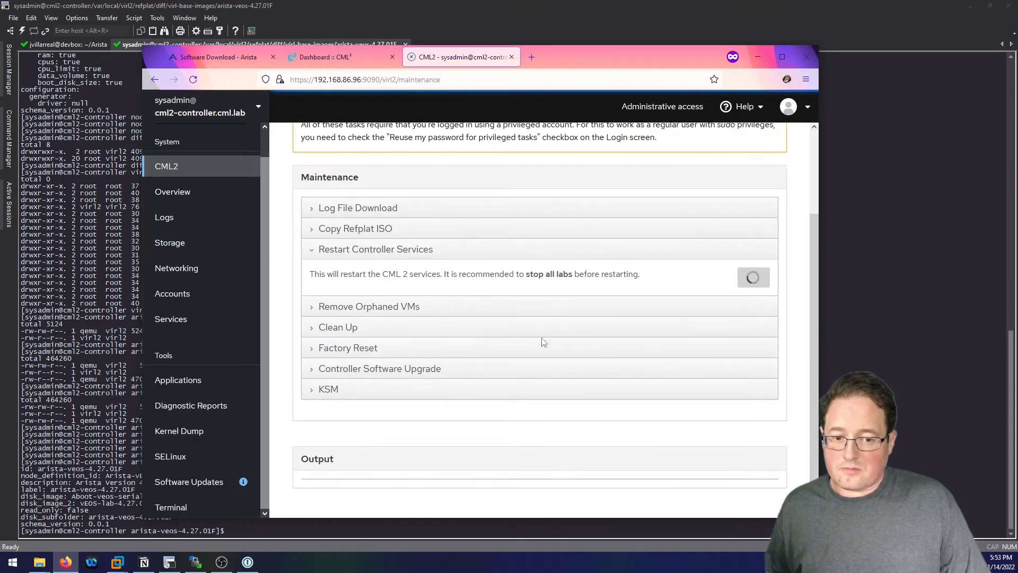
scroll(542, 341, "up", 2)
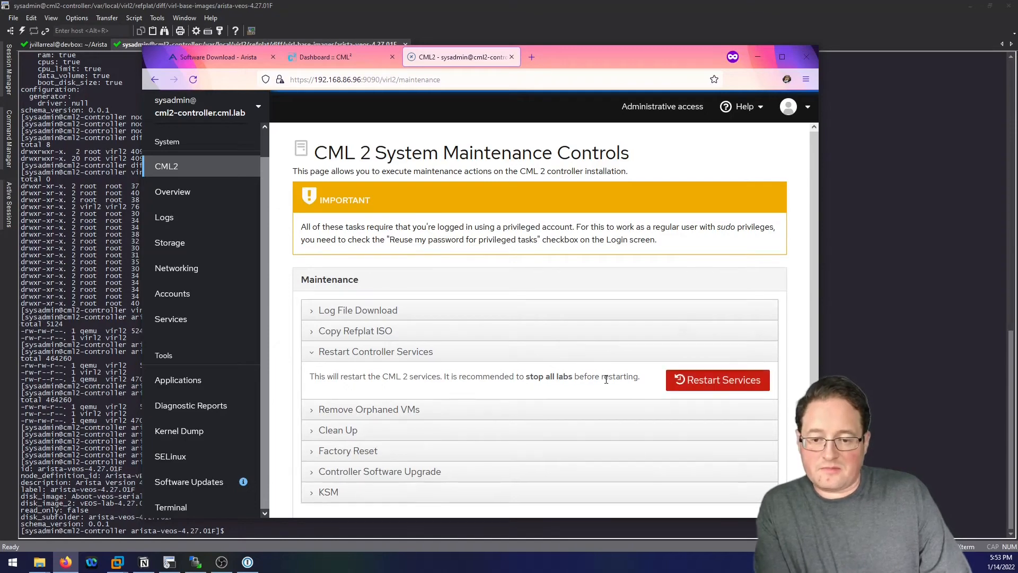
left_click(334, 57)
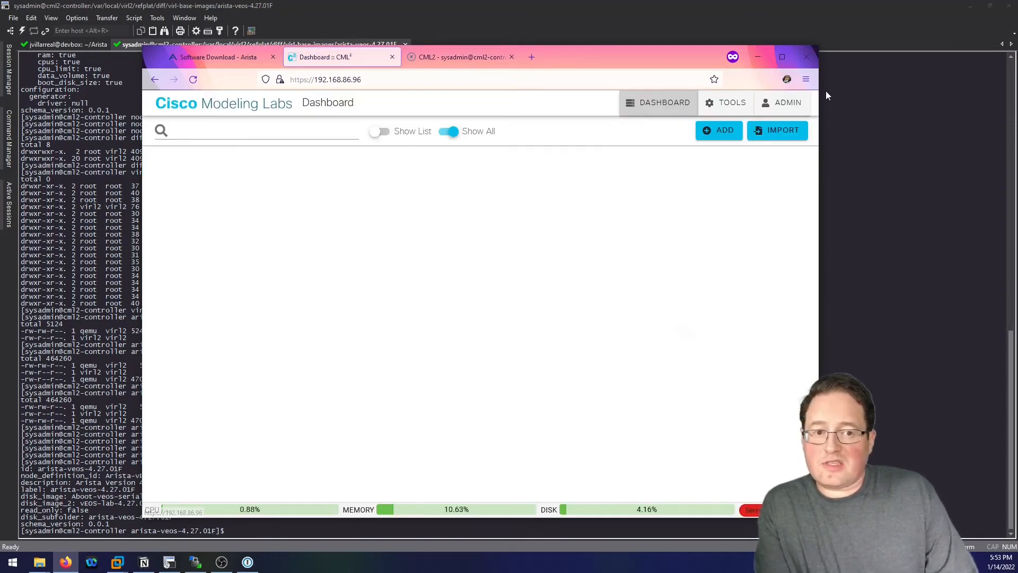
Log out of the admin account and log back in with the saved username and password.
left_click(789, 103)
left_click(784, 213)
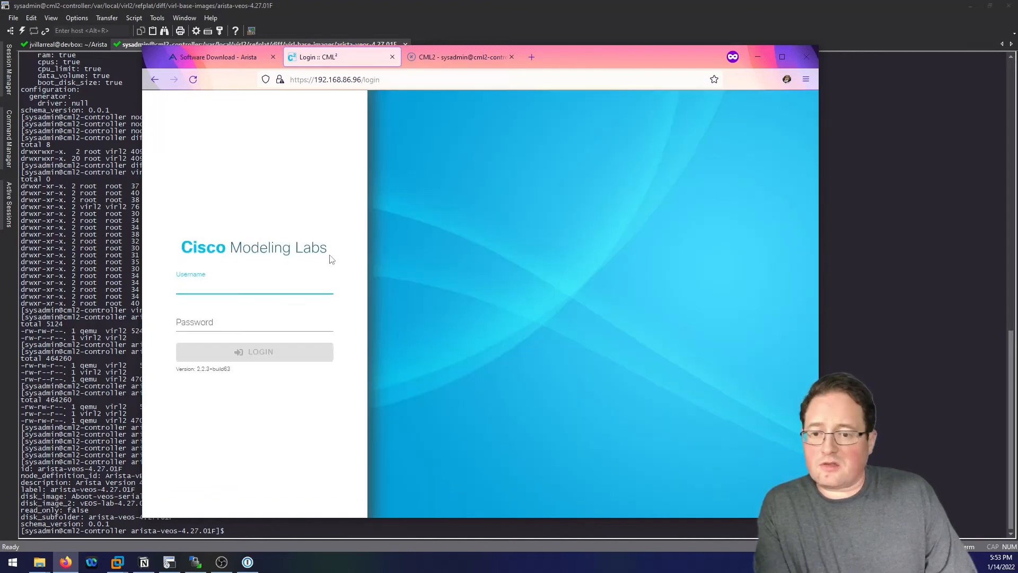
left_click(271, 285)
key("Down")
key("Return")
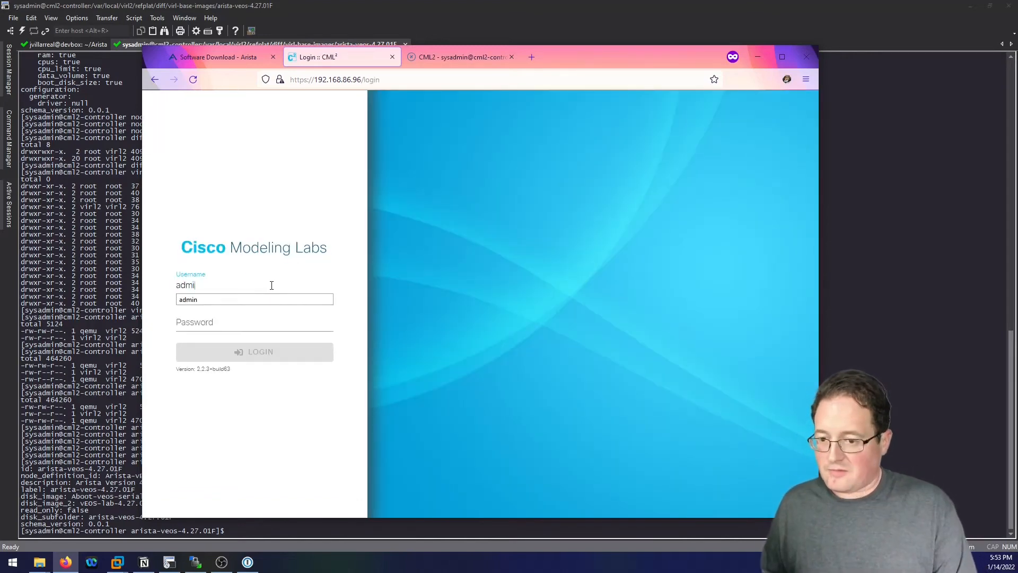
key("Tab")
type("••••••••")
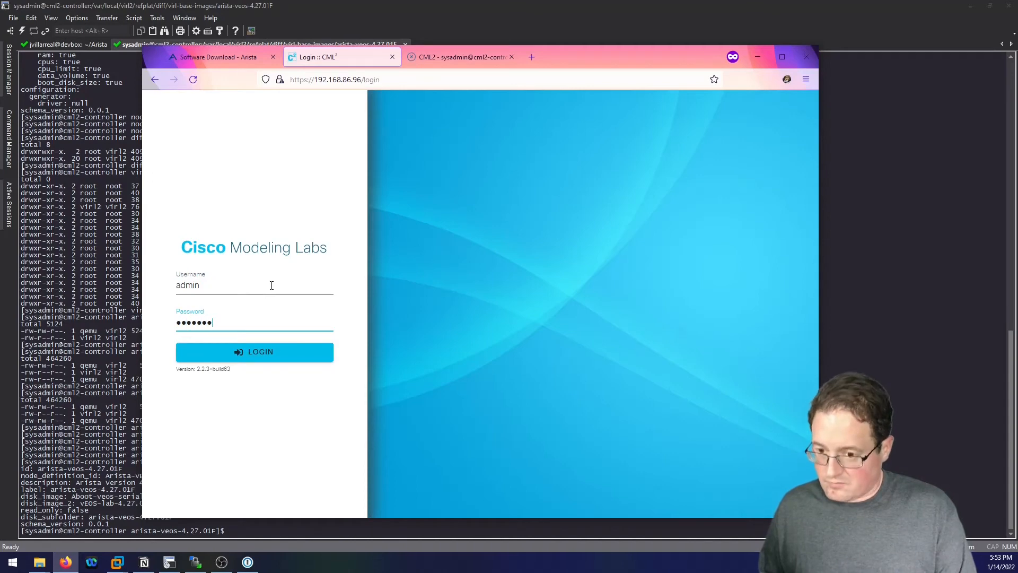
key("Return")
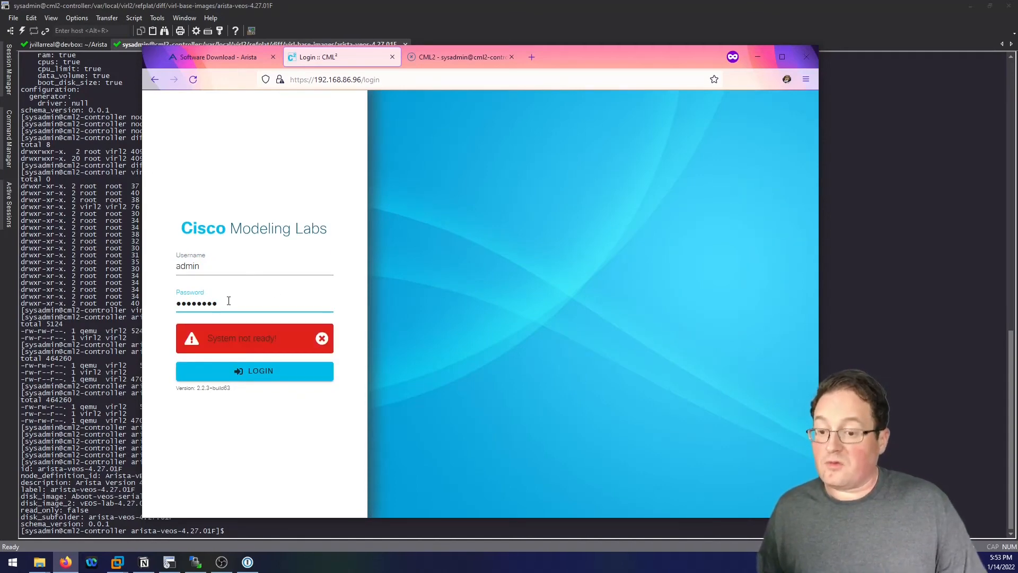
Check Cockpit Applications while the system is not ready, then log in again and maximize the browser.
left_click(443, 56)
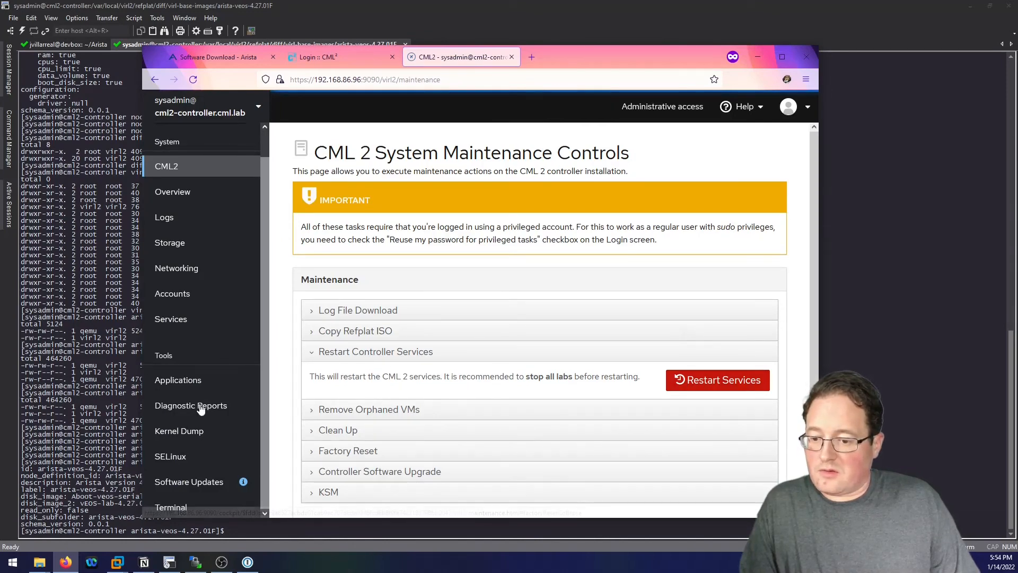
left_click(192, 389)
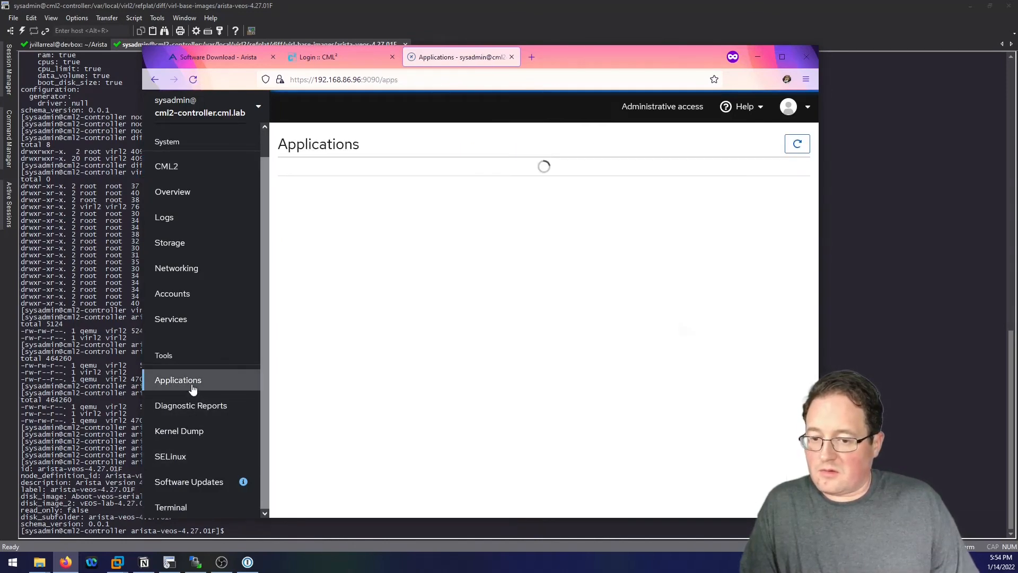
left_click(318, 57)
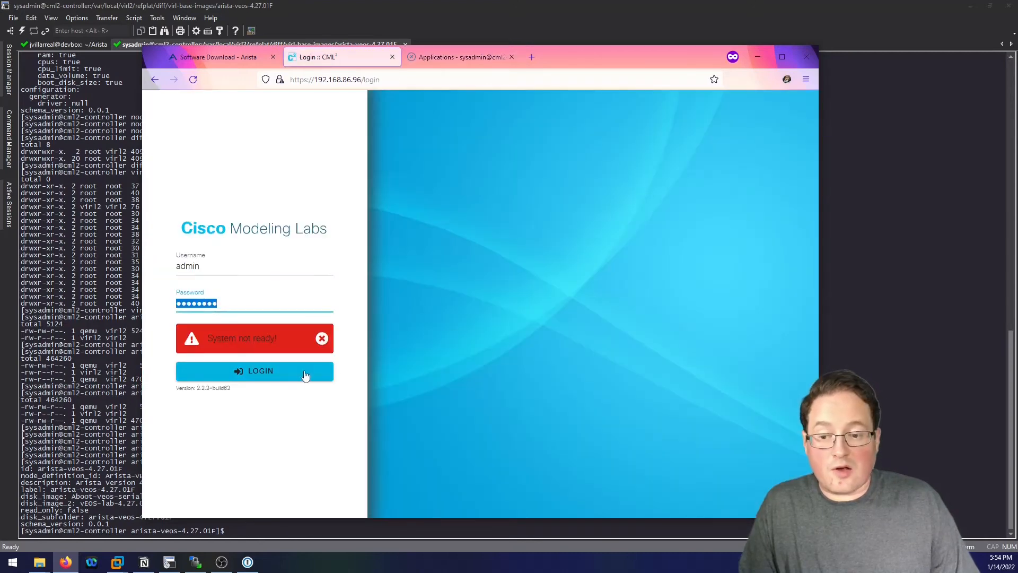
left_click(283, 376)
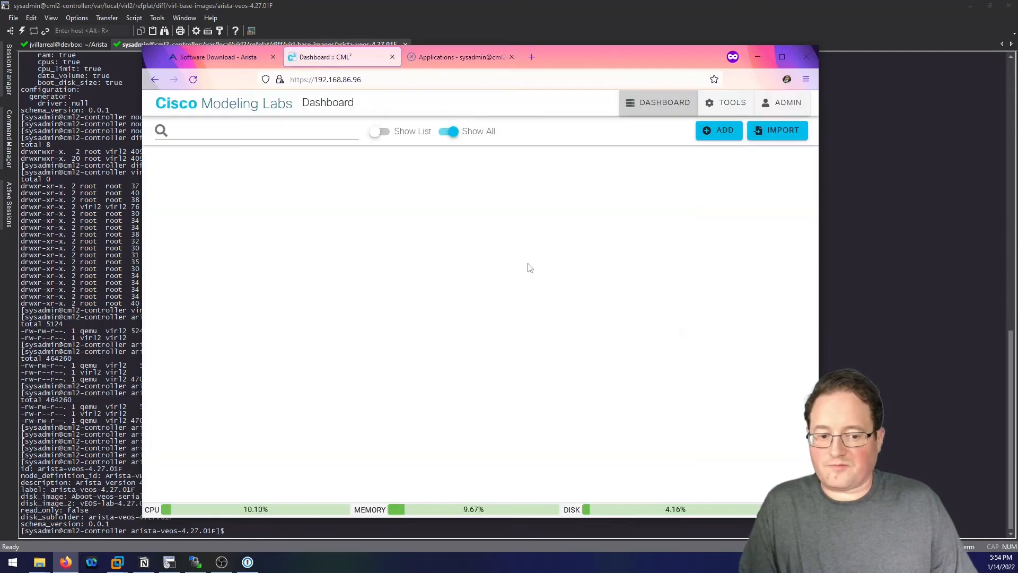
double_click(609, 56)
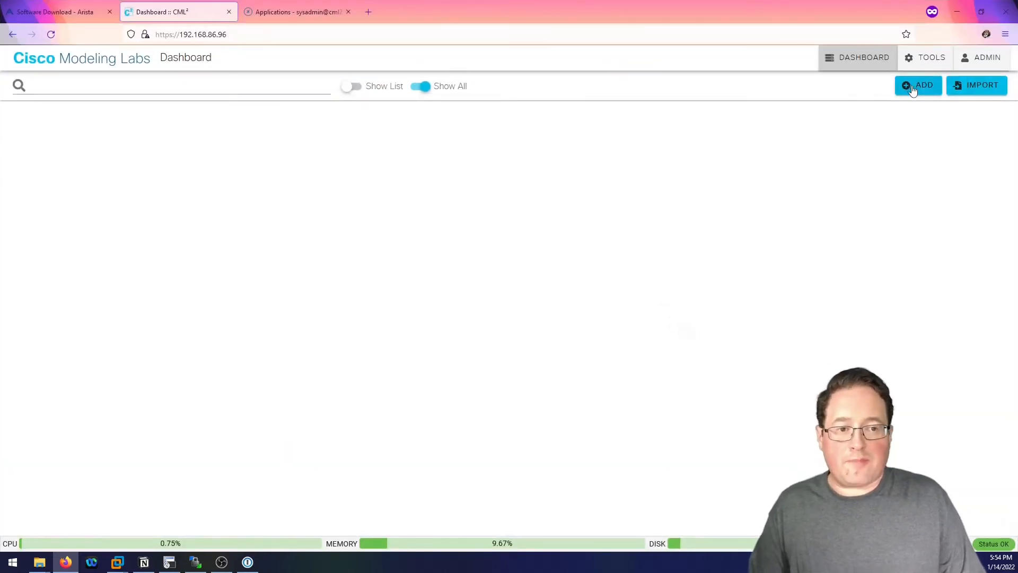
Add a new empty lab and retitle it 'My Arista Lab'.
left_click(908, 86)
left_click(313, 58)
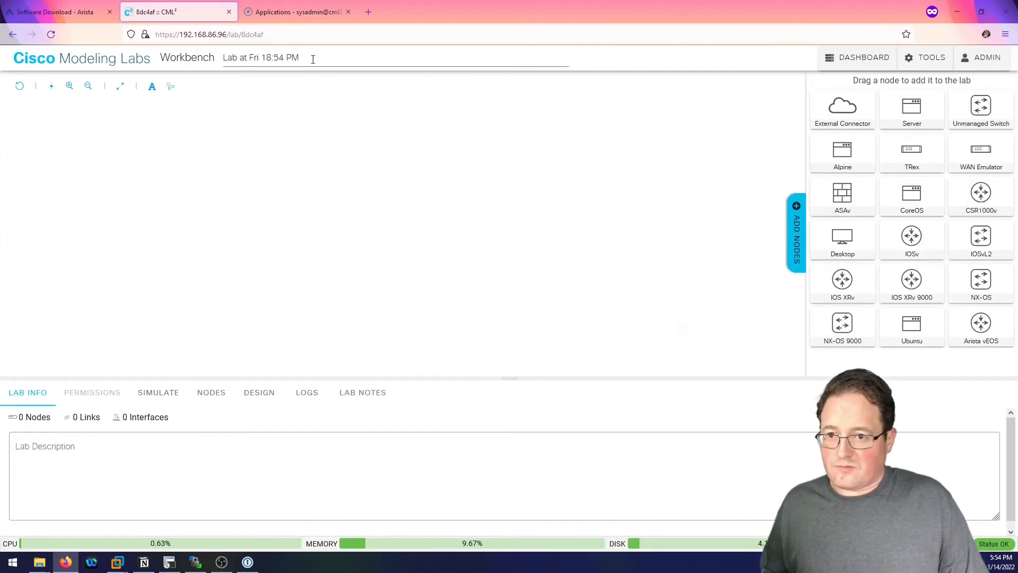
type("My Arist")
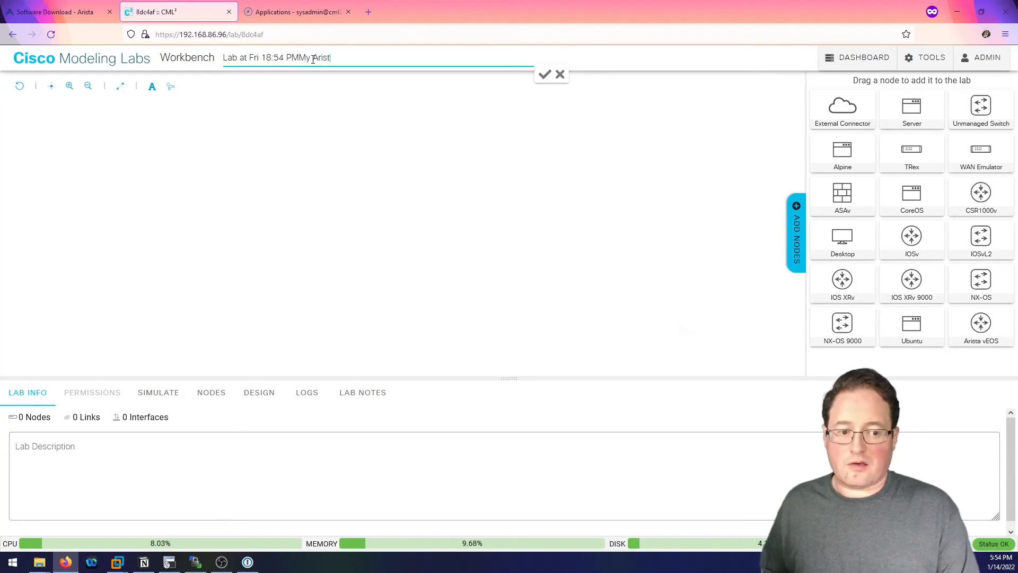
type(" La")
key("ctrl+a")
type("My ")
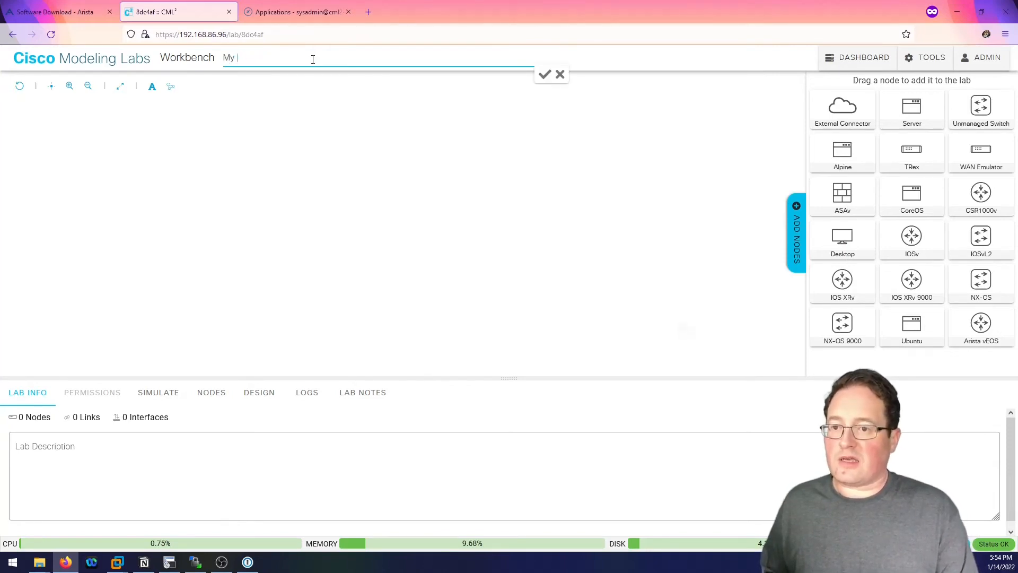
type("Arista Lab")
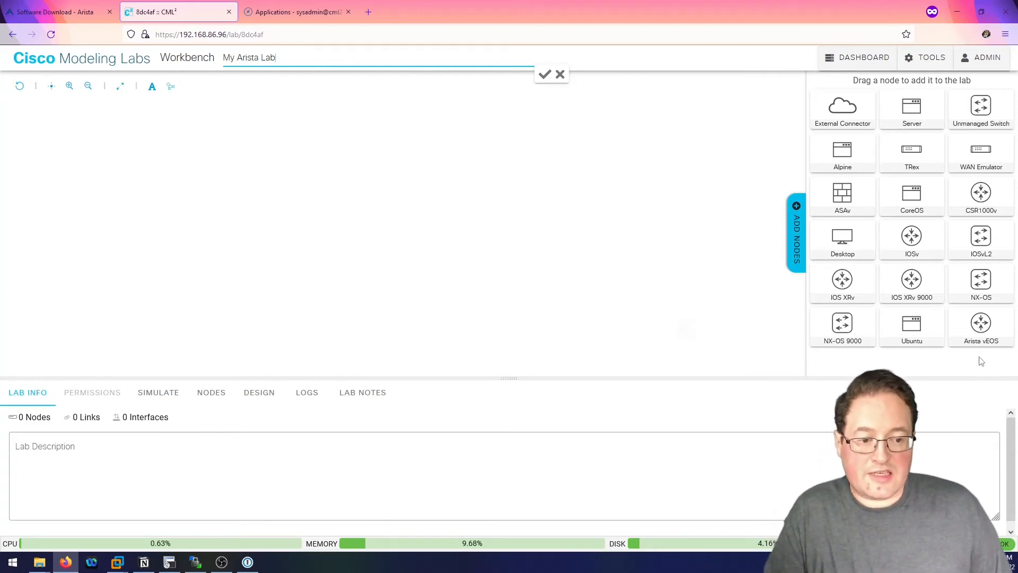
Place two Arista vEOS nodes, veos-0 and veos-1, side by side on the canvas.
left_click(985, 335)
left_click_drag(984, 335, 268, 219)
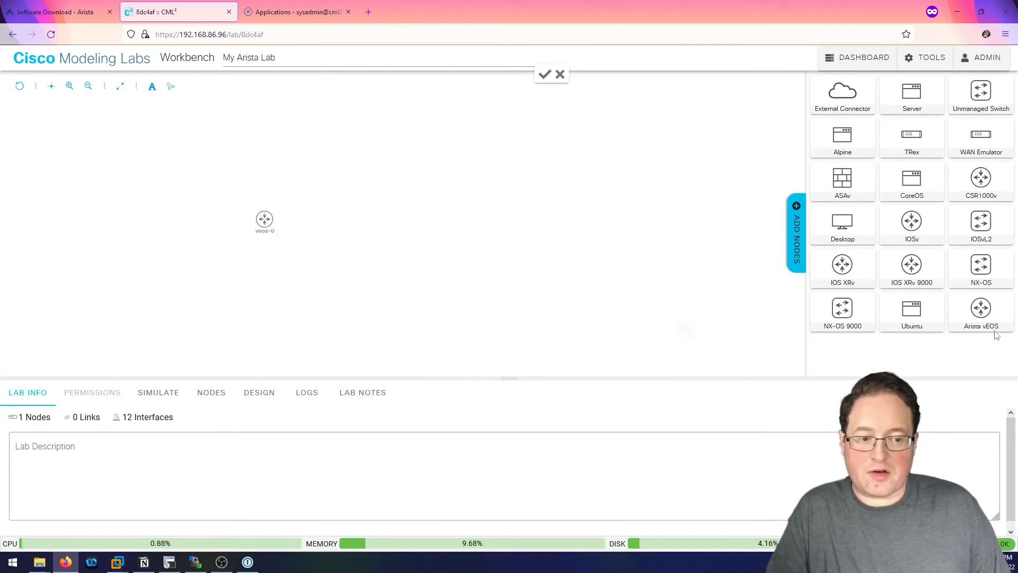
left_click_drag(981, 312, 371, 220)
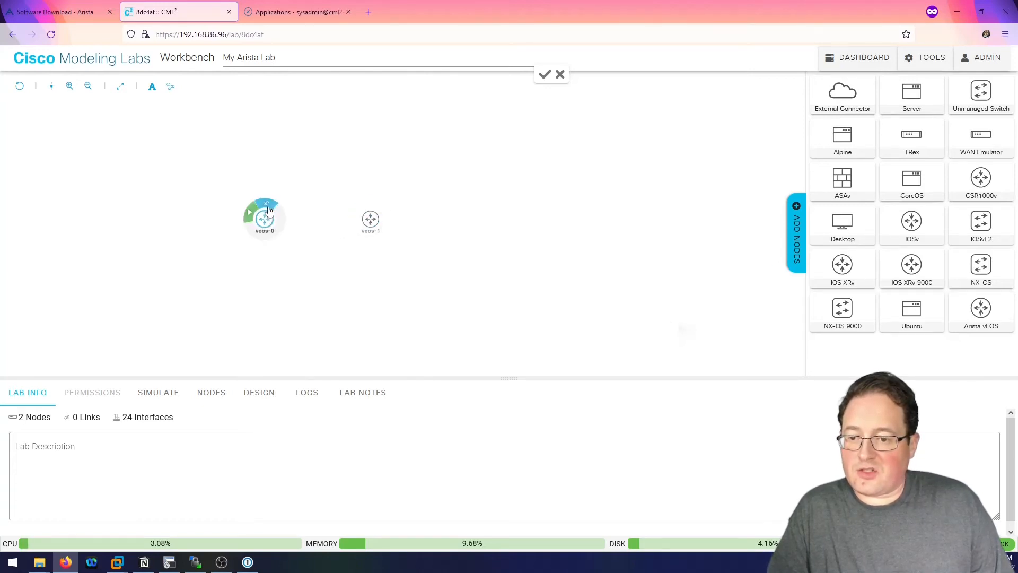
Link veos-0 Eth1 to veos-1 Eth2.
left_click(268, 209)
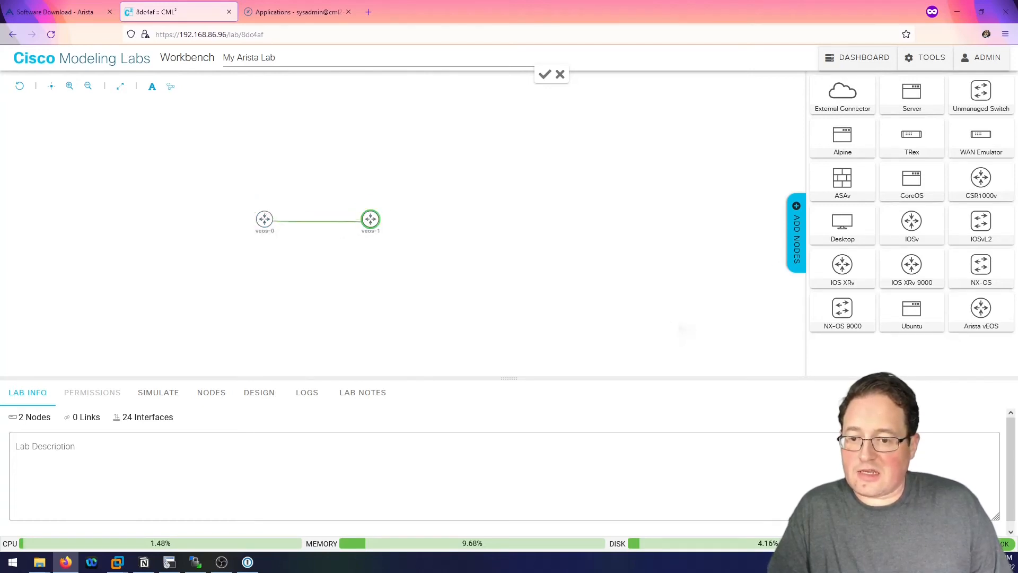
left_click(369, 222)
left_click(440, 299)
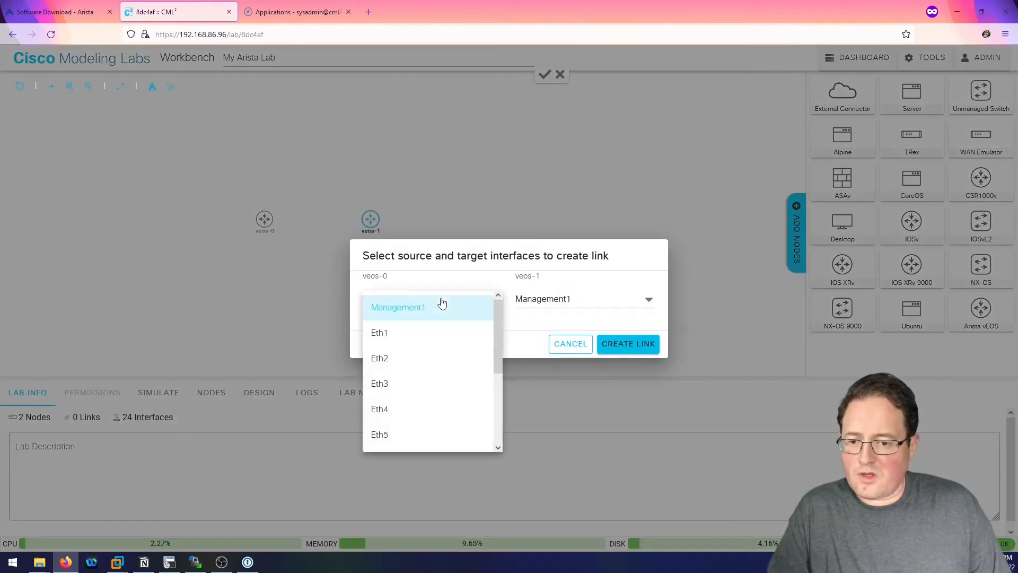
left_click(386, 335)
left_click(559, 298)
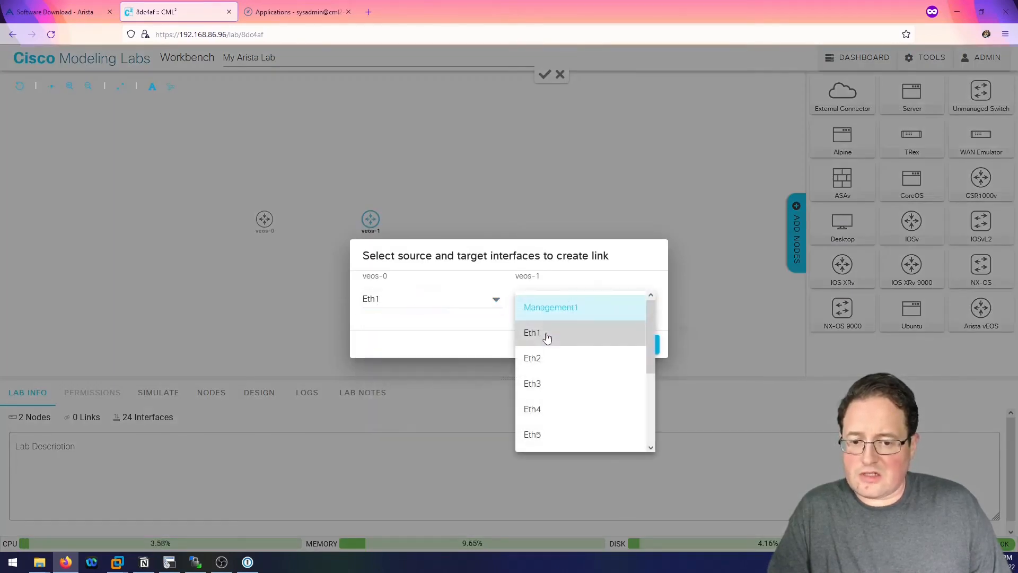
left_click(533, 356)
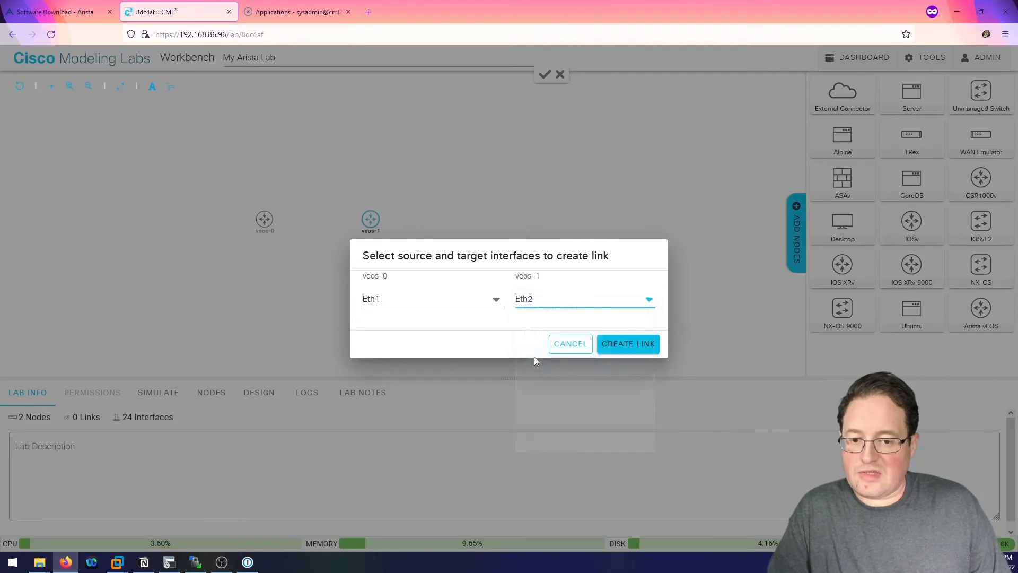
left_click(627, 349)
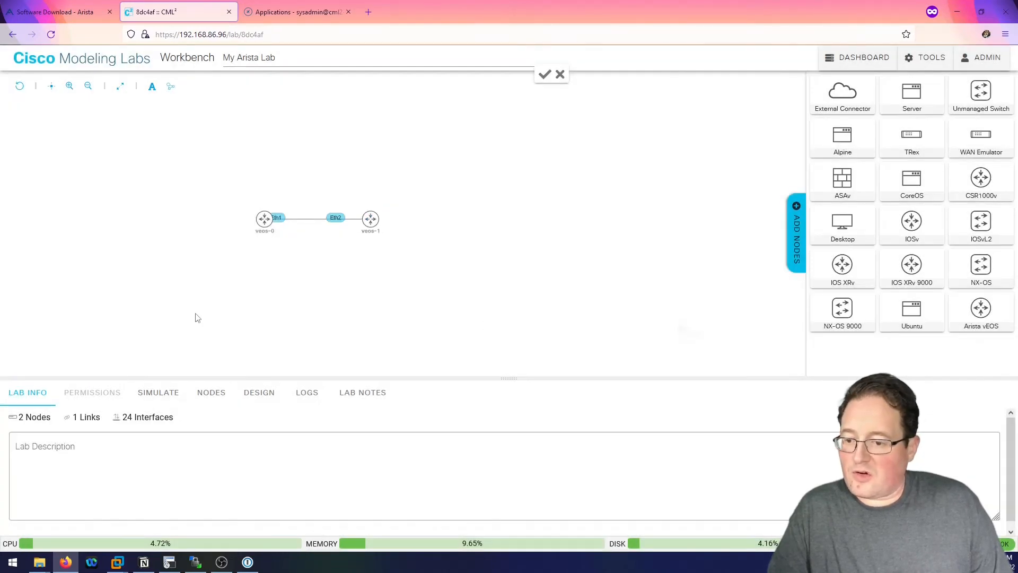
Start My Arista Lab from SIMULATE and show veos-0's console in an enlarged panel.
left_click(159, 393)
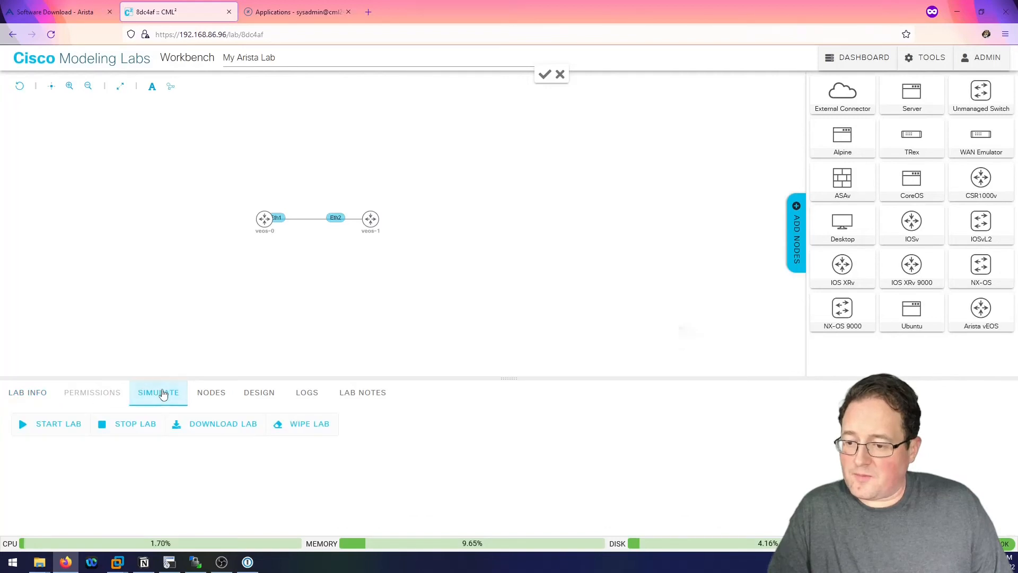
left_click(43, 435)
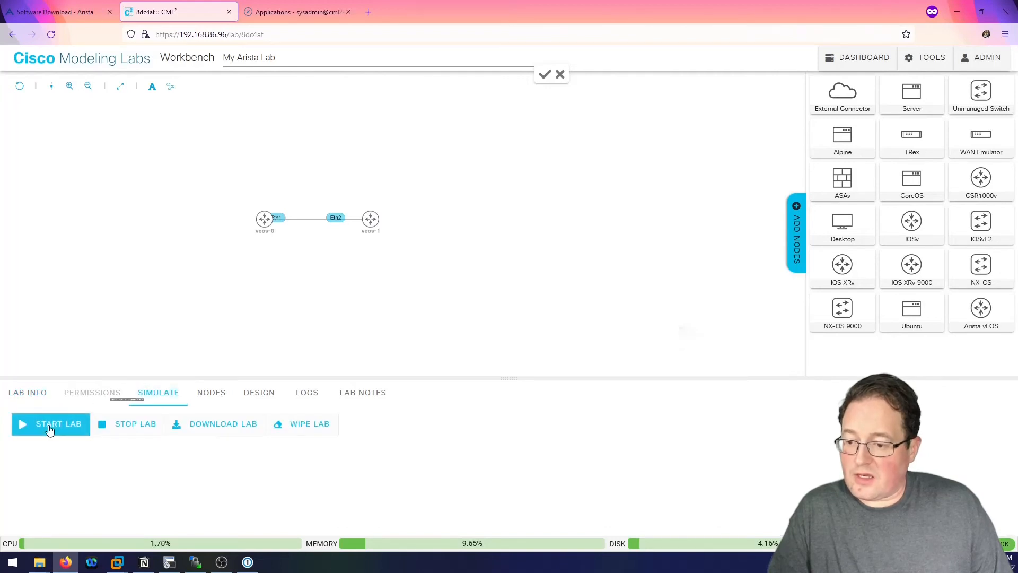
left_click(261, 227)
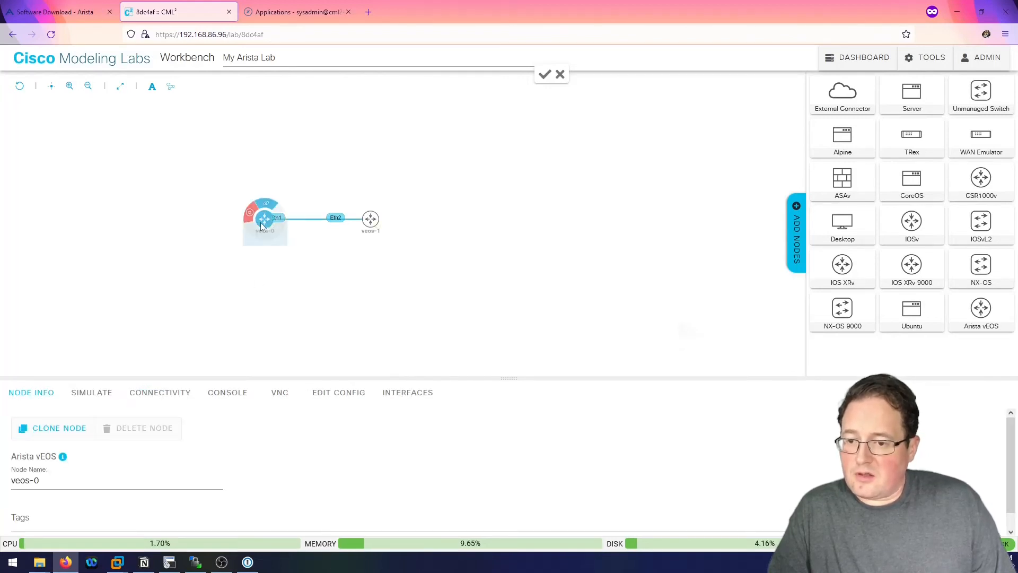
left_click(225, 399)
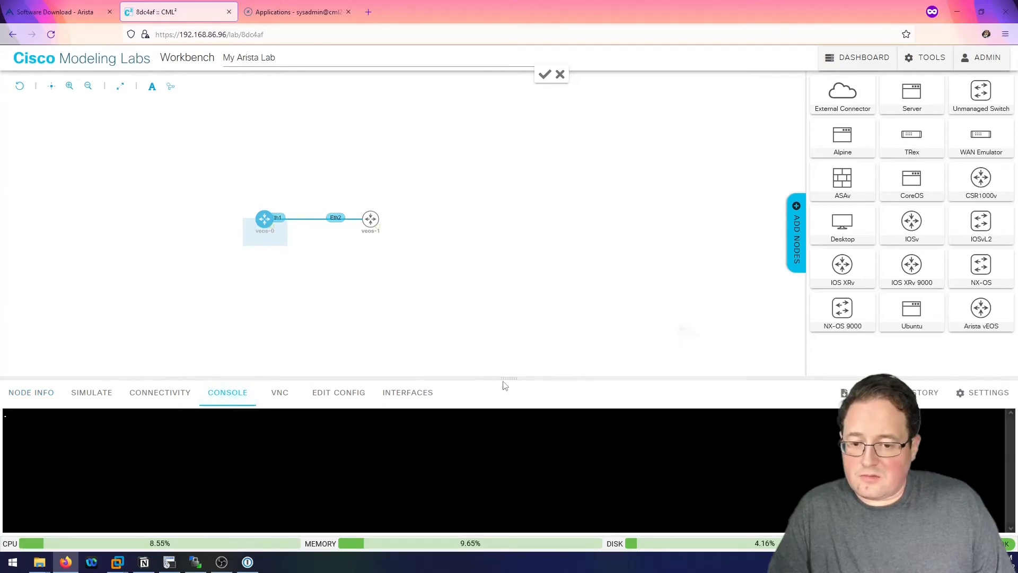
left_click_drag(504, 384, 448, 236)
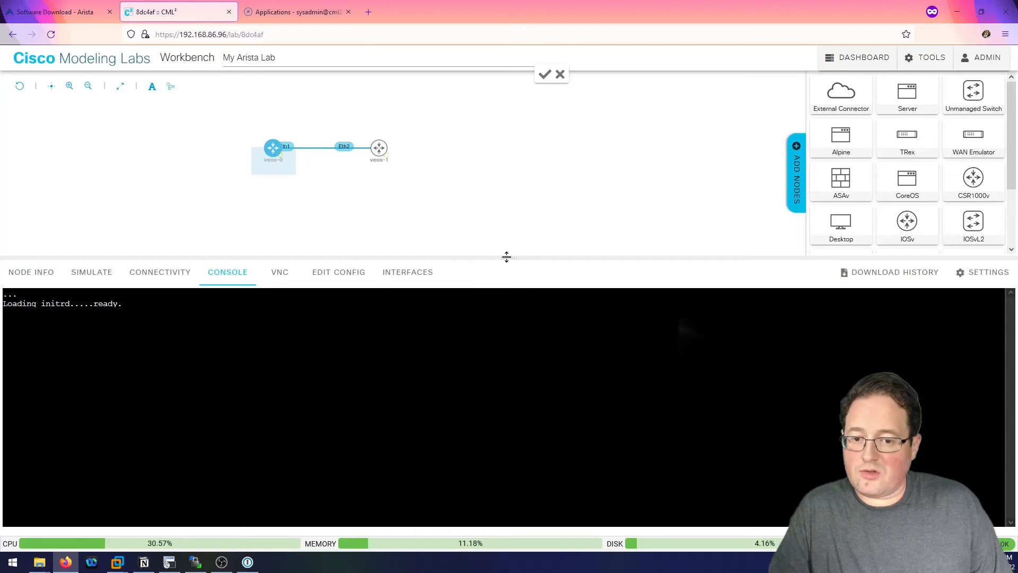
left_click_drag(506, 256, 502, 189)
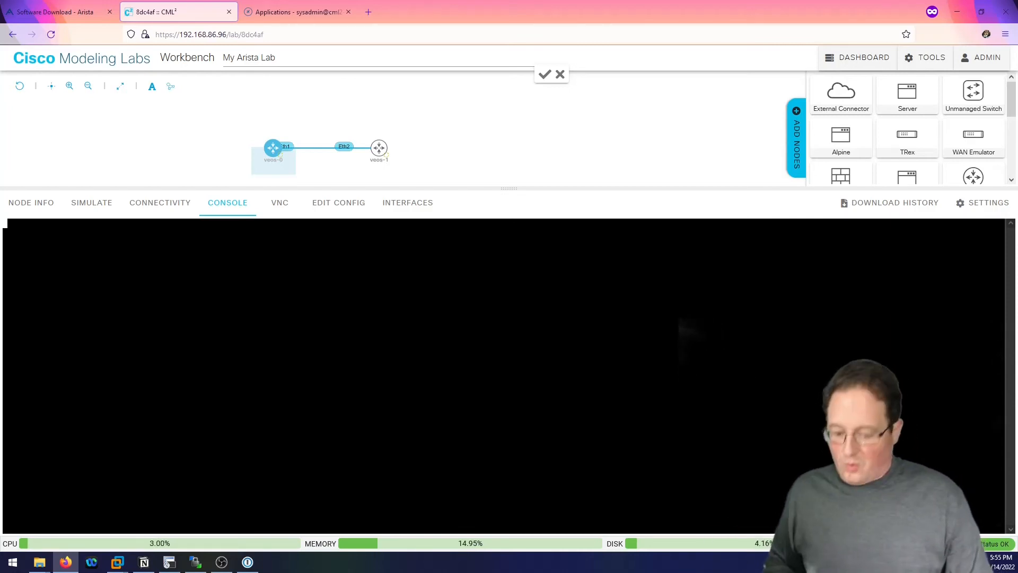
Wait for veos-0 to boot, highlighting the 'Welcome to Arista Networks EOS 4.27.0F' line.
key("Return")
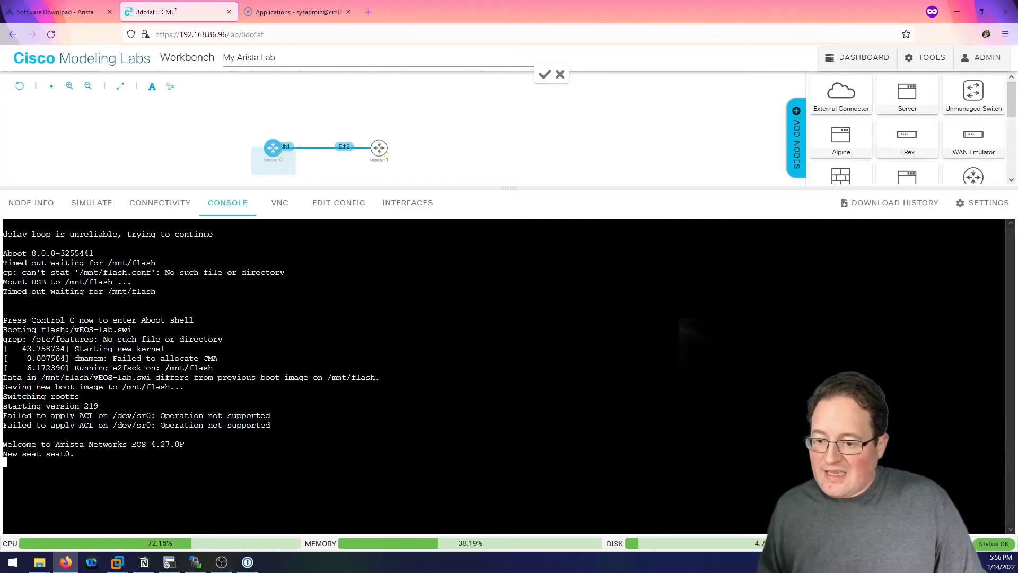
left_click_drag(2, 444, 184, 444)
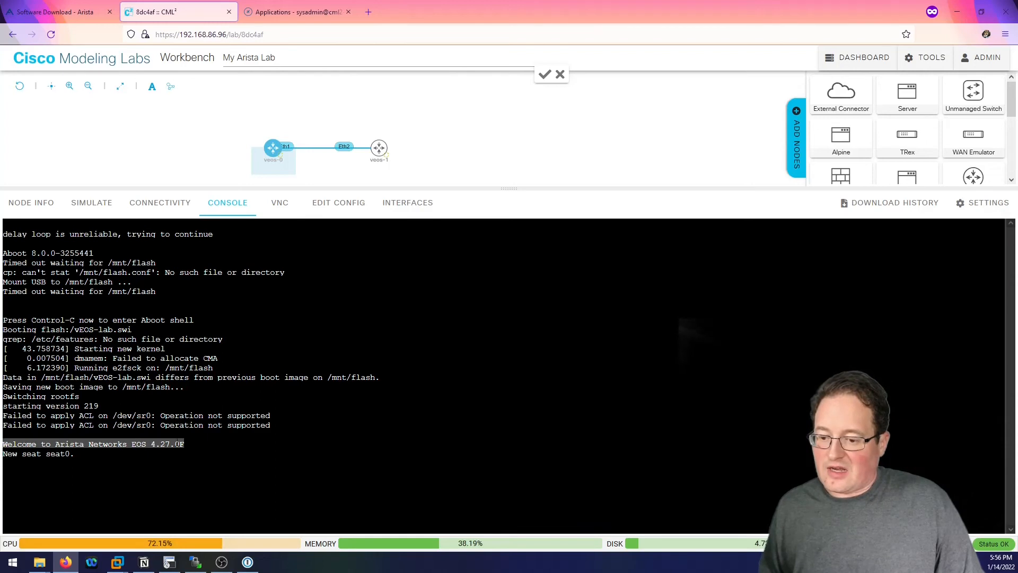
mouse_move(384, 157)
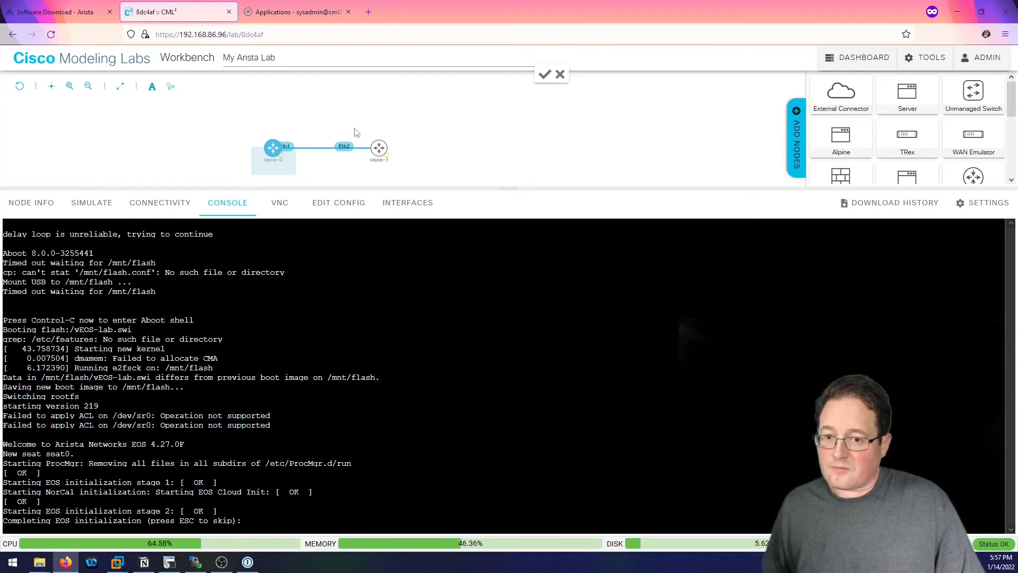
Alternate between the veos-1 and veos-0 consoles to track both boots, ending on veos-0.
left_click(382, 151)
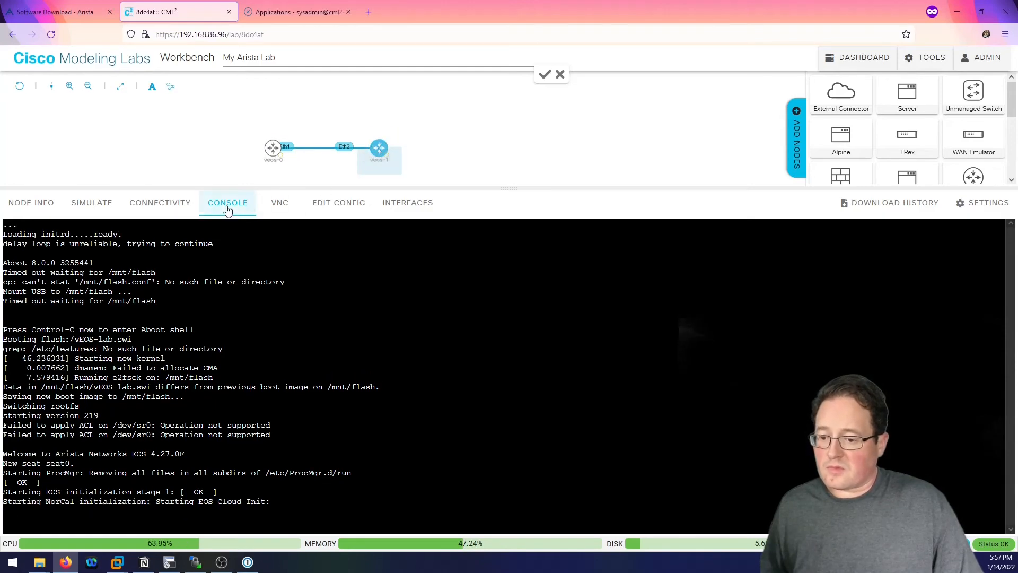
left_click(270, 154)
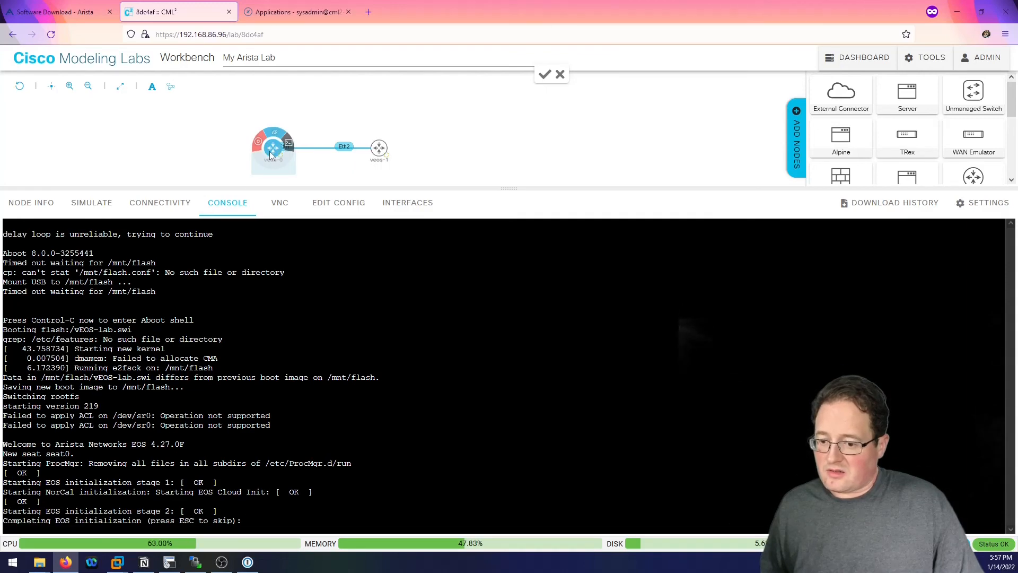
left_click(378, 149)
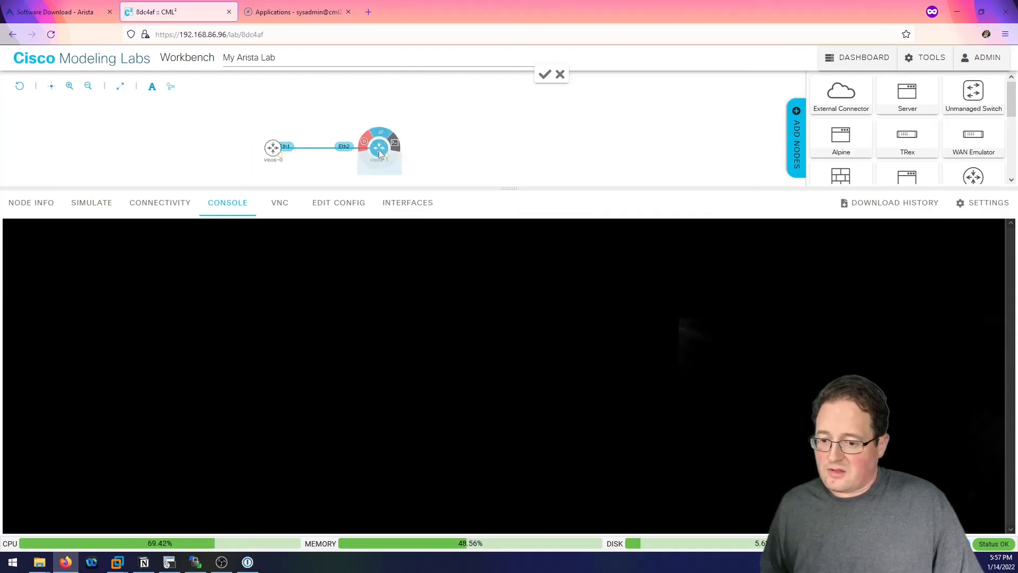
left_click(274, 155)
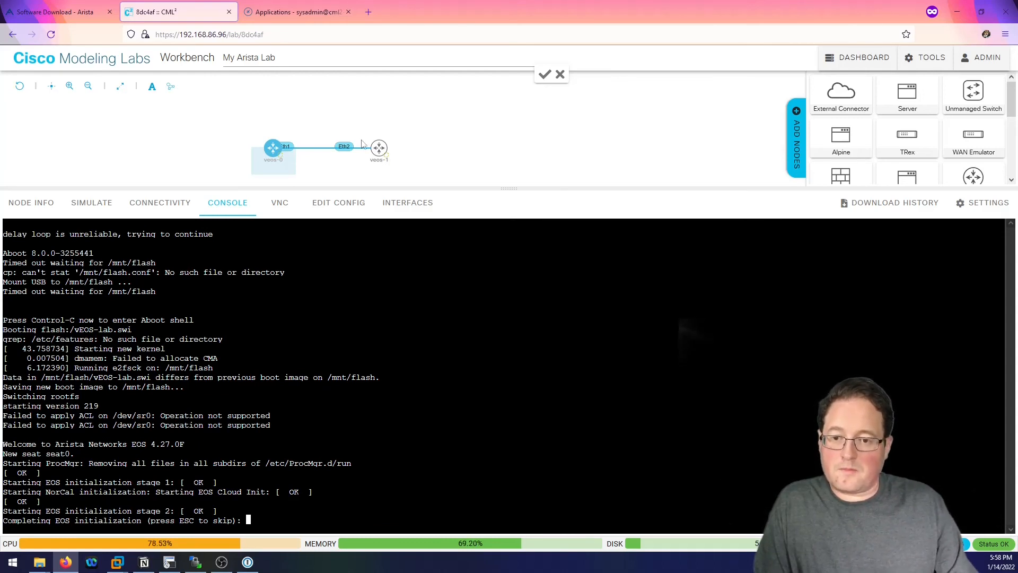
left_click(379, 147)
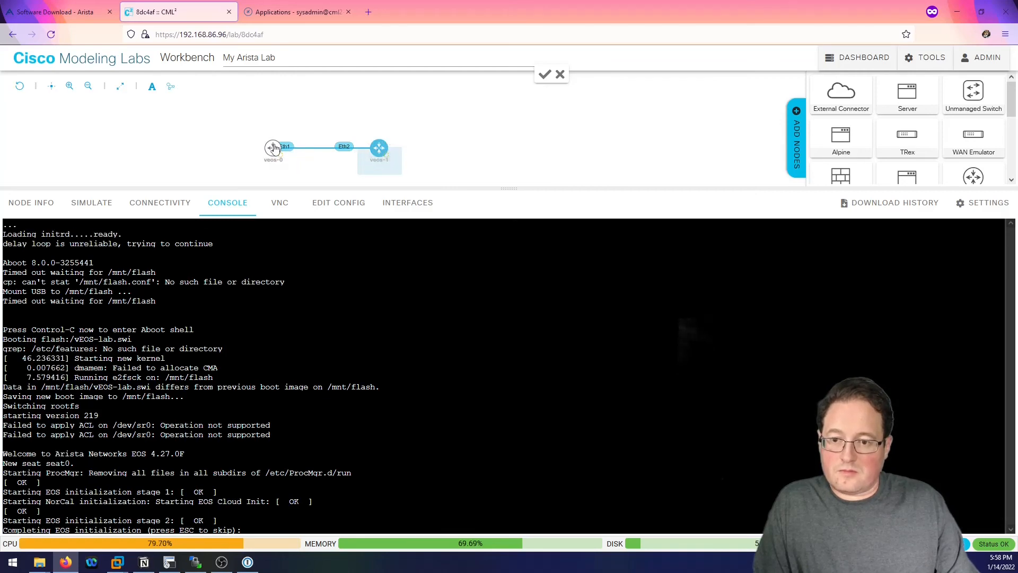
mouse_move(273, 149)
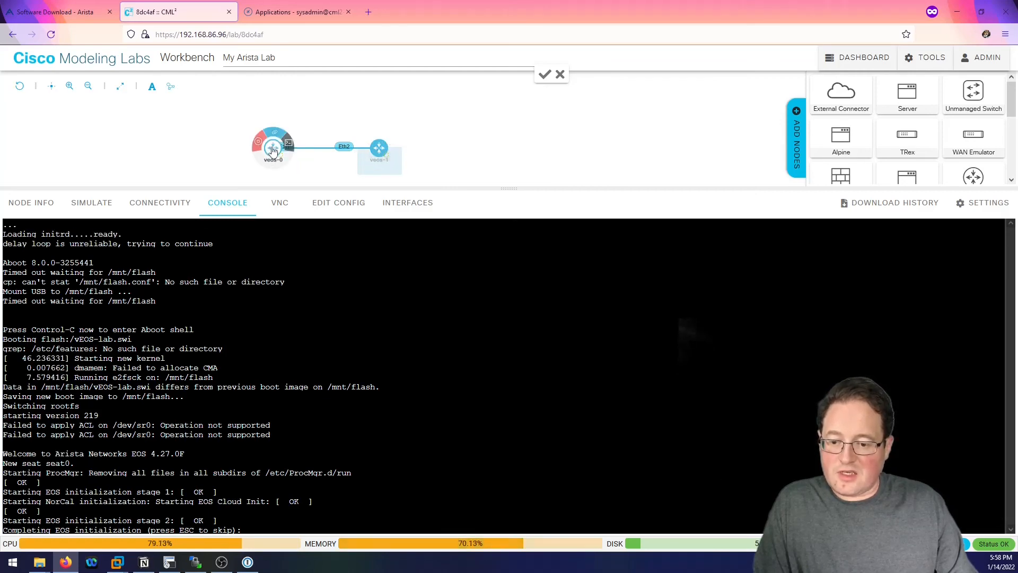
left_click(272, 149)
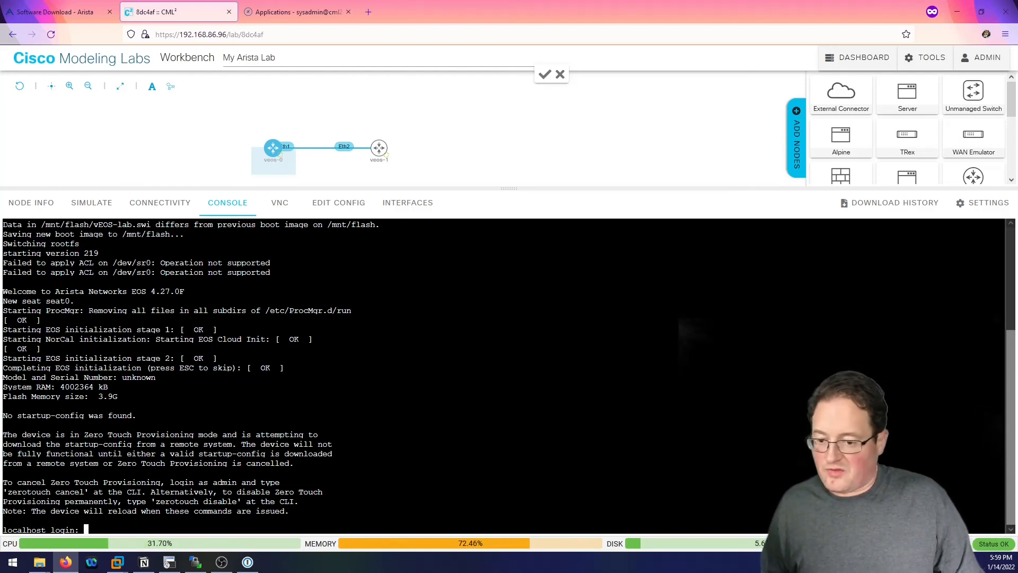
Log in to veos-0 as admin and run 'zerotouch cancel'.
type("admin")
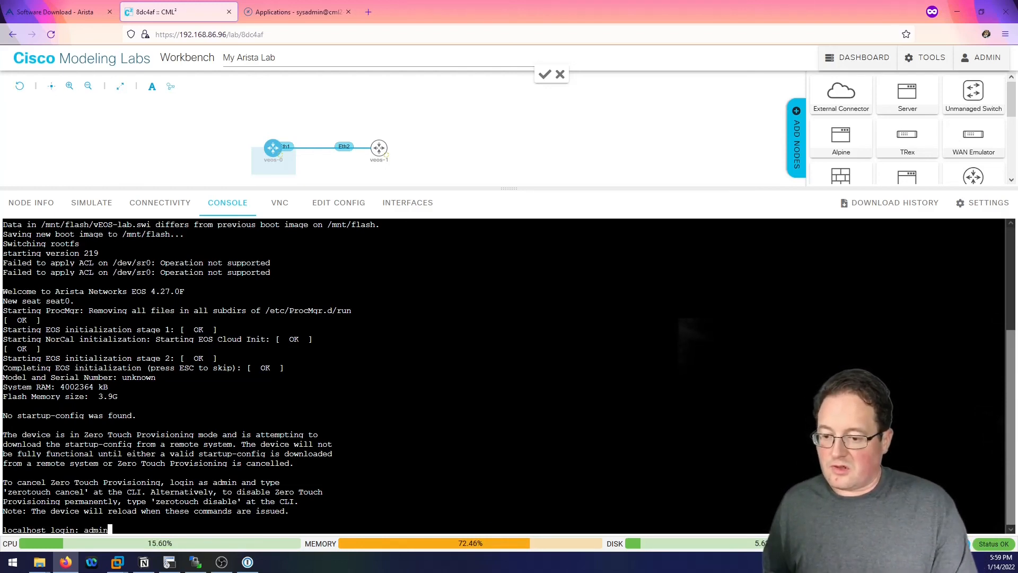
key("Return")
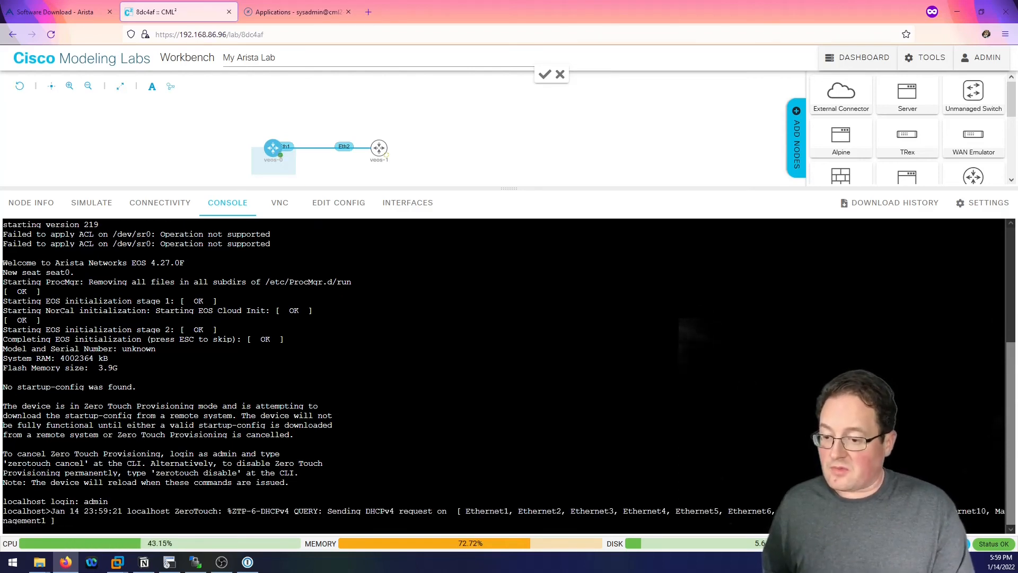
key("Return")
type("zer")
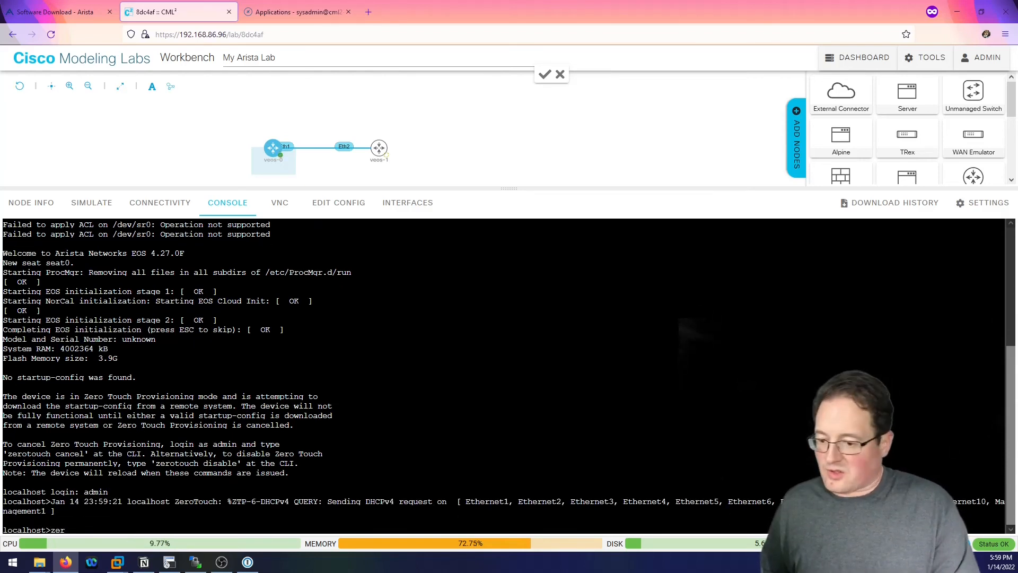
type("o")
key("BackSpace")
key("BackSpace")
key("BackSpace")
key("BackSpace")
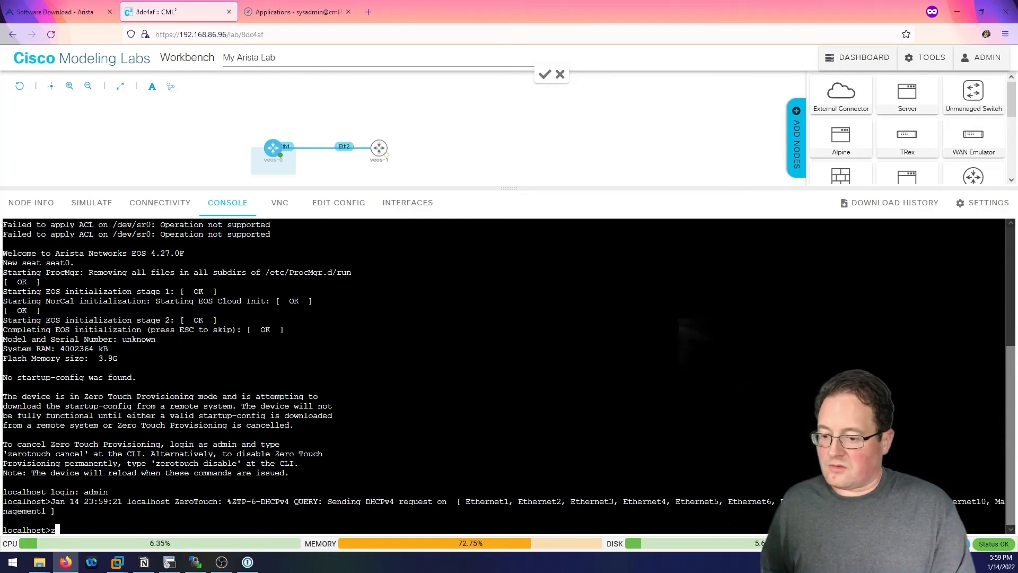
type("zerot")
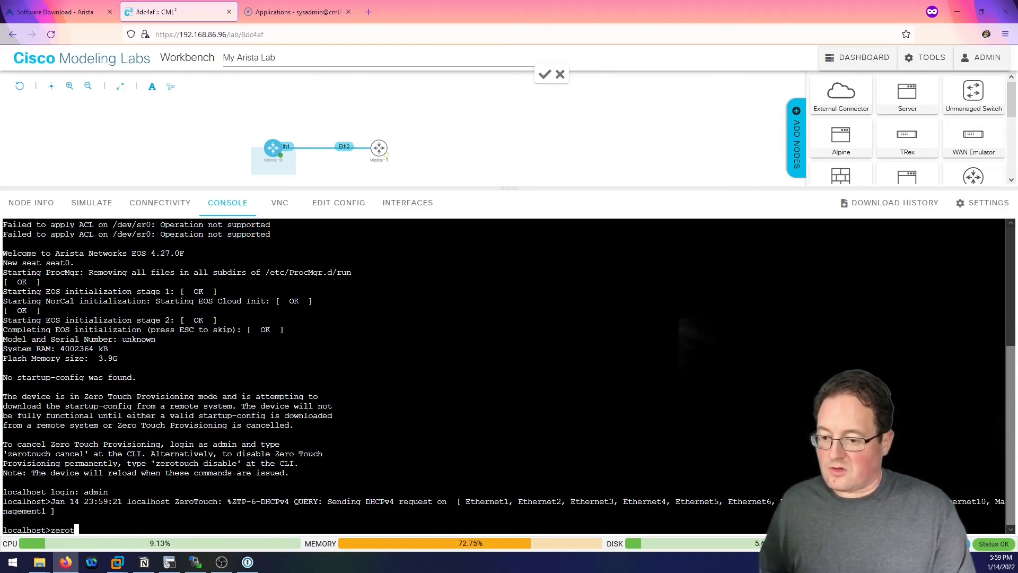
type("ouch cancel")
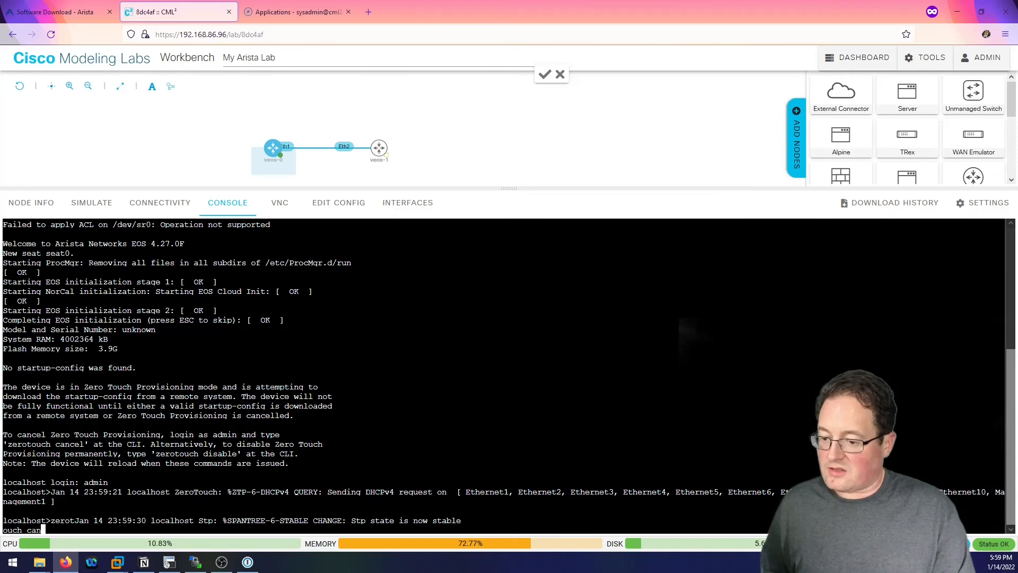
key("Return")
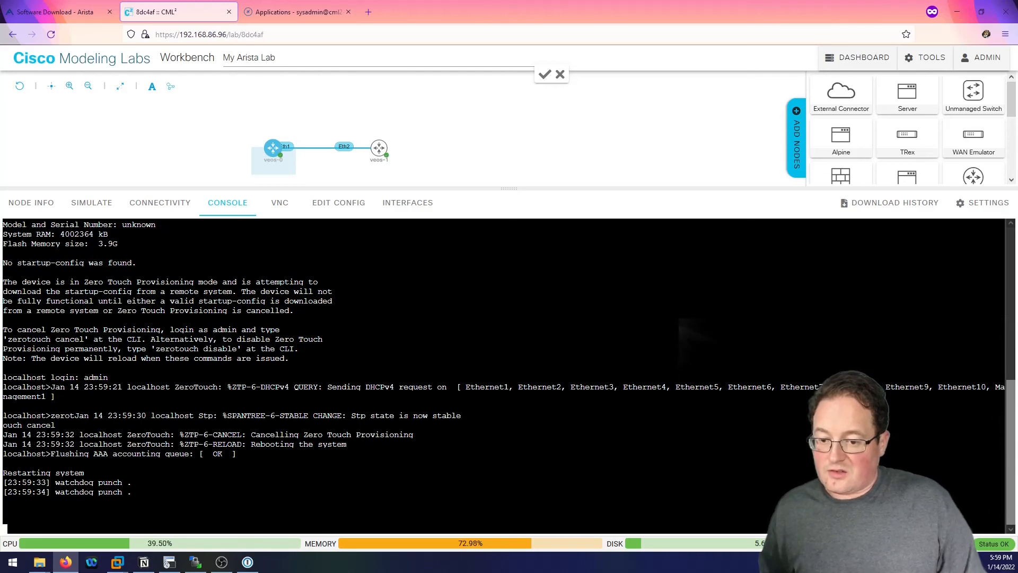
Log in to veos-1 as admin and run 'zerotouch cancel' so it restarts, then return to veos-0.
left_click(378, 151)
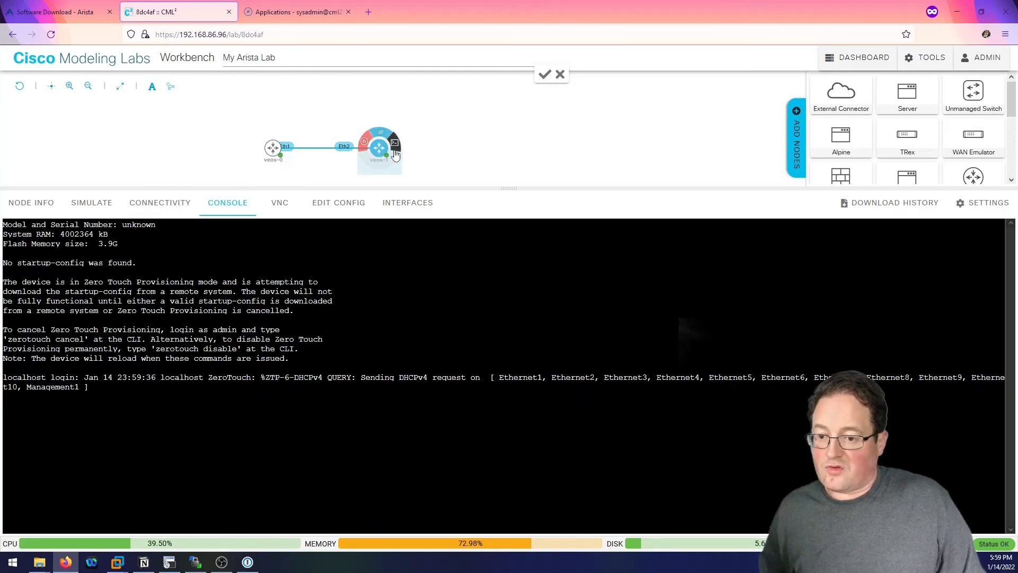
left_click(395, 145)
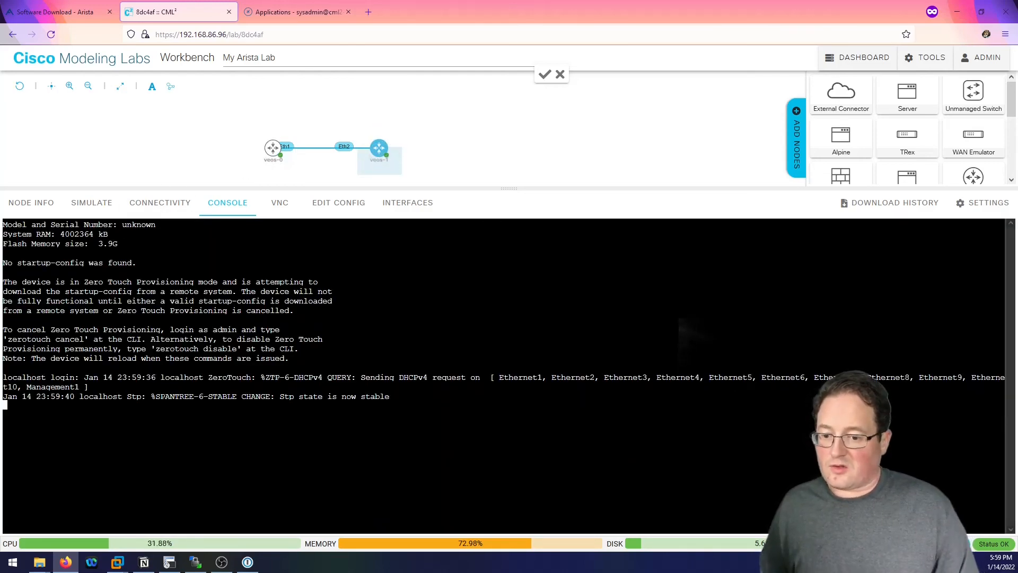
key("Return")
type("admin")
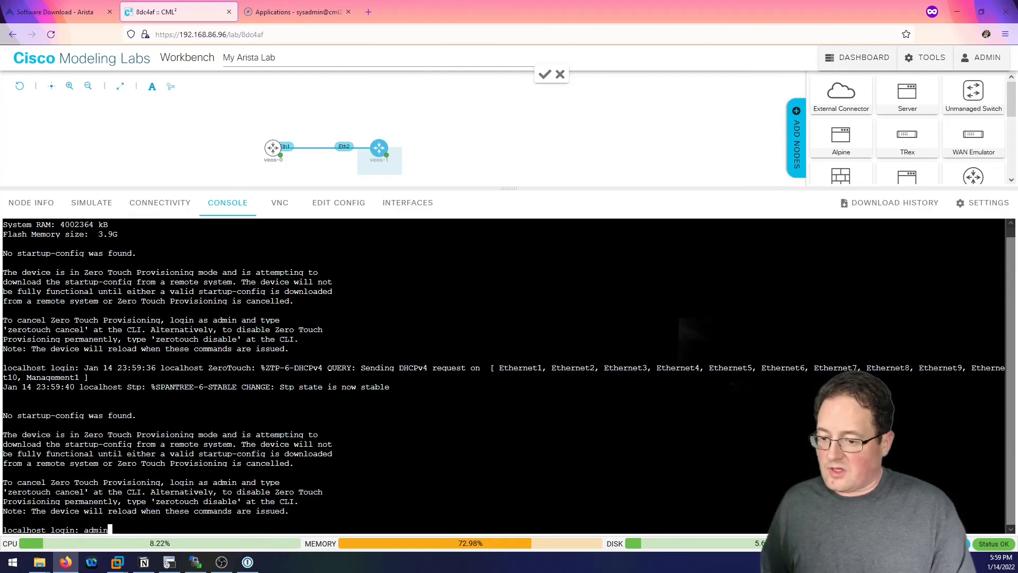
key("Return")
type("z")
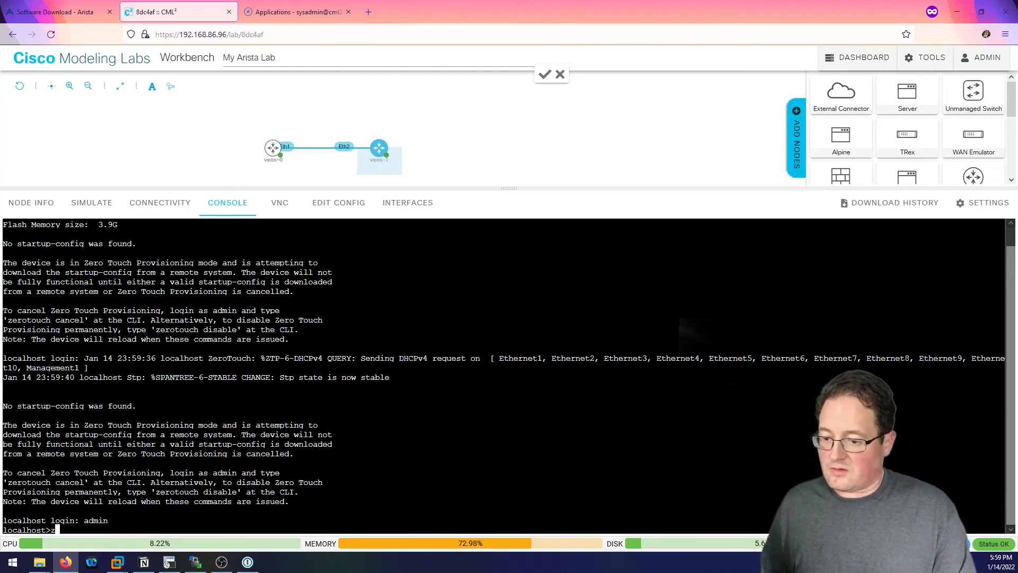
type("ero")
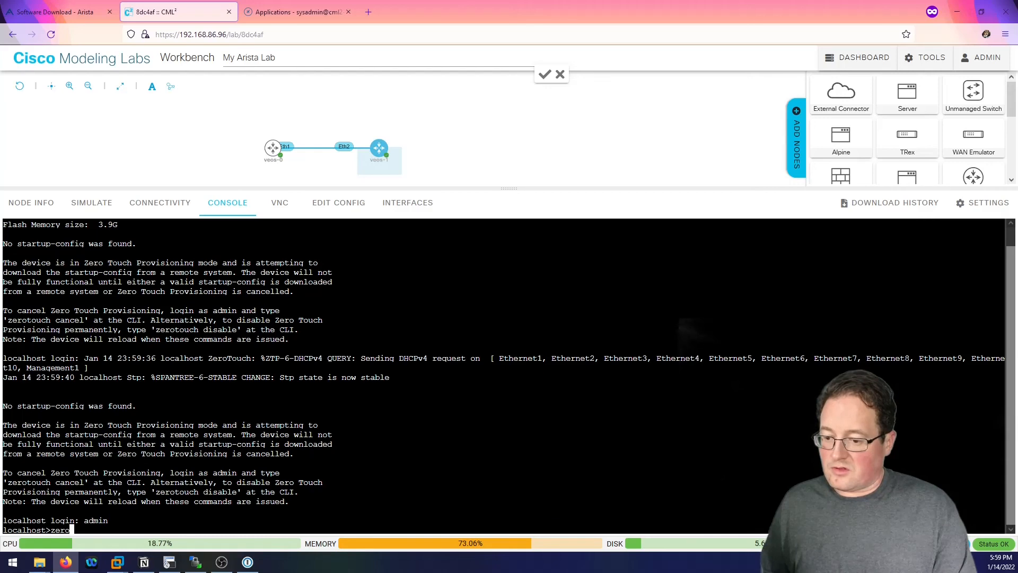
type("touch cancel")
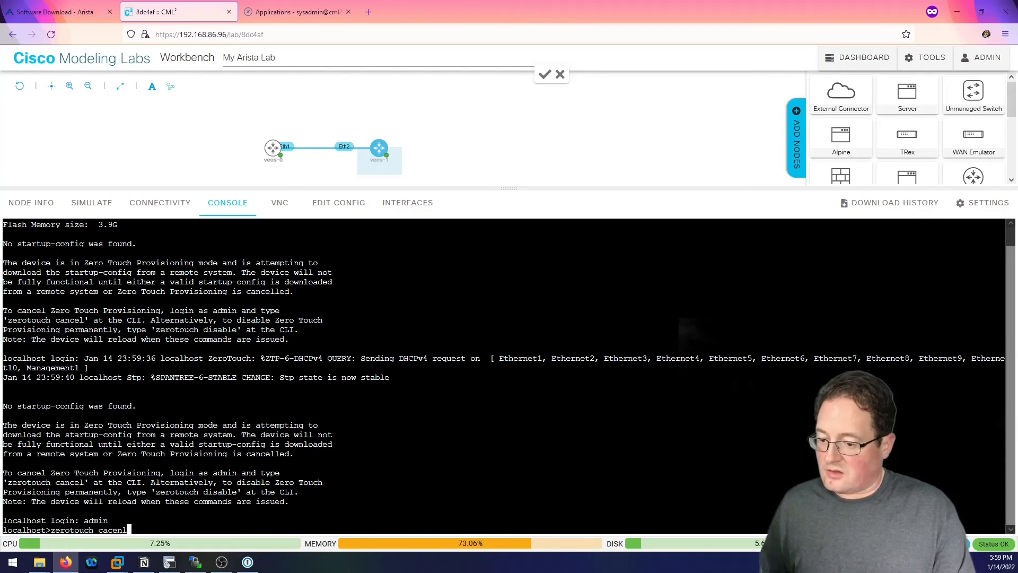
key("BackSpace")
key("BackSpace")
key("BackSpace")
type("ncel")
key("Return")
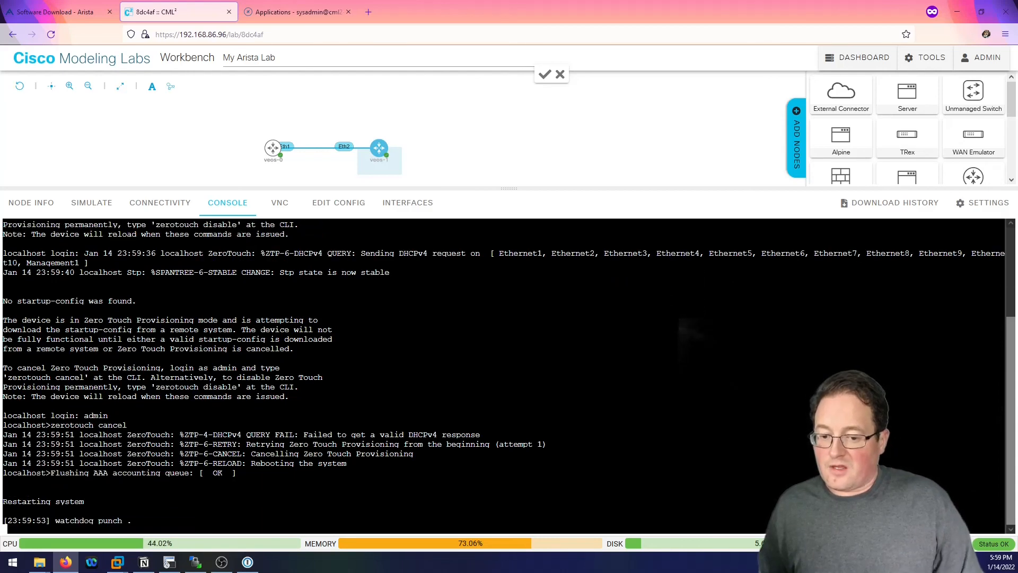
left_click(269, 149)
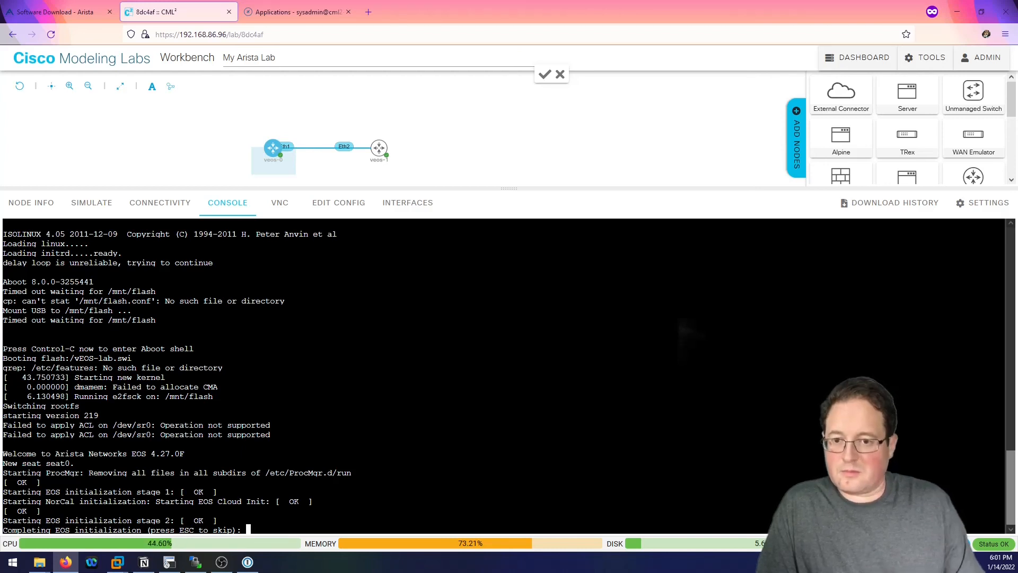
left_click(380, 152)
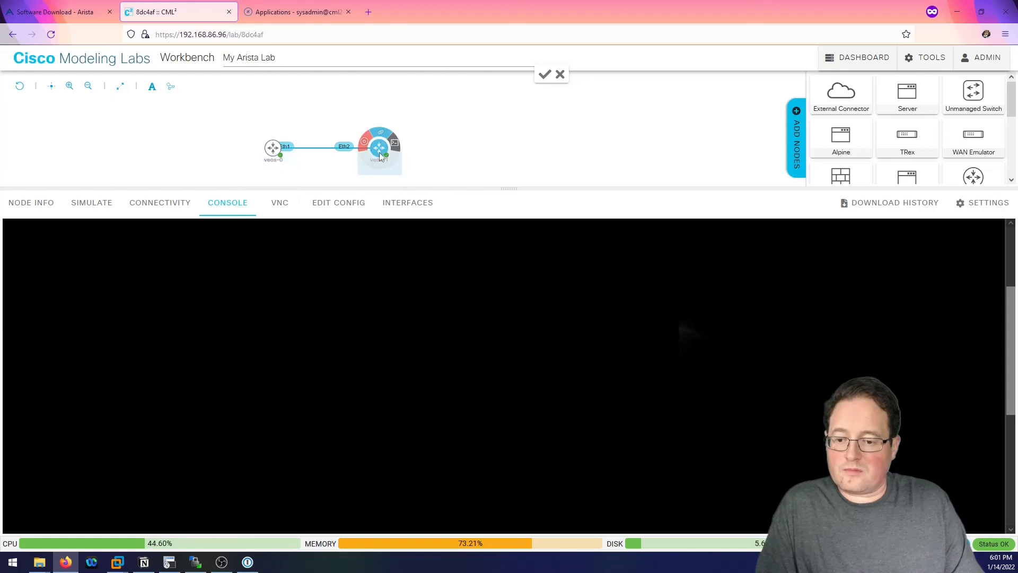
left_click(273, 151)
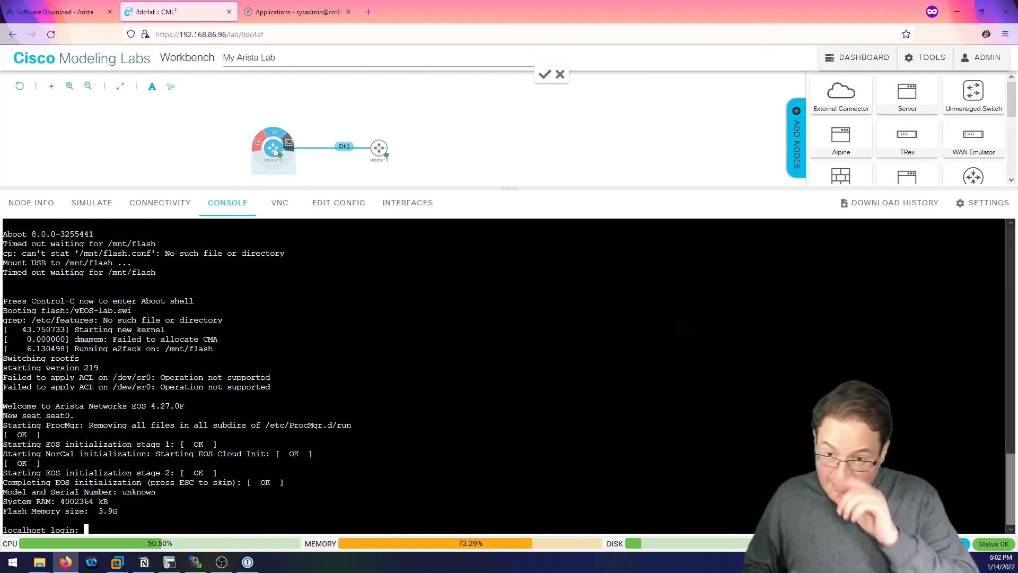
Log in to veos-0 as admin, enter config mode with 'en' and 'conf t', and run 'lldp run'.
type("admin")
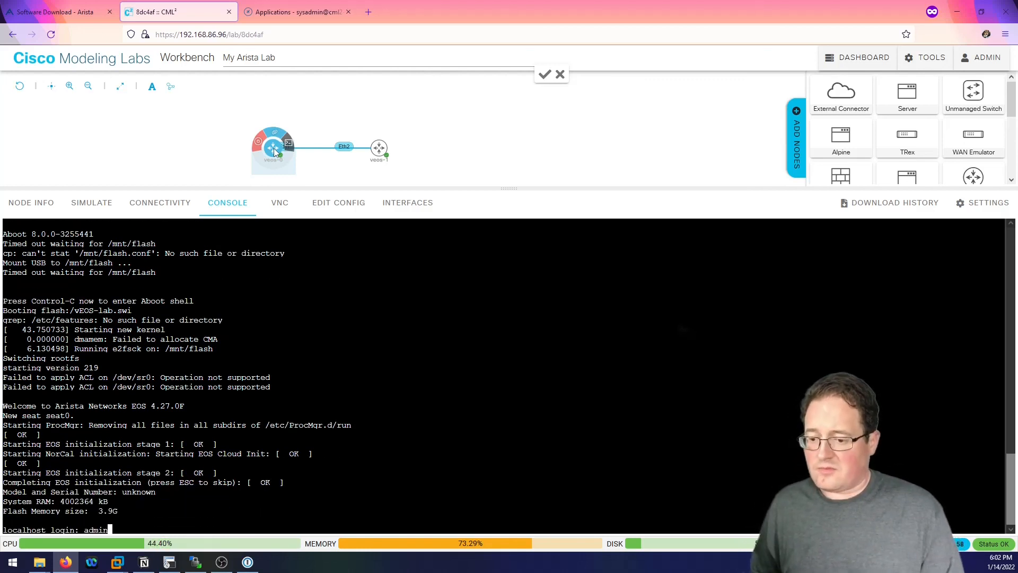
key("Return")
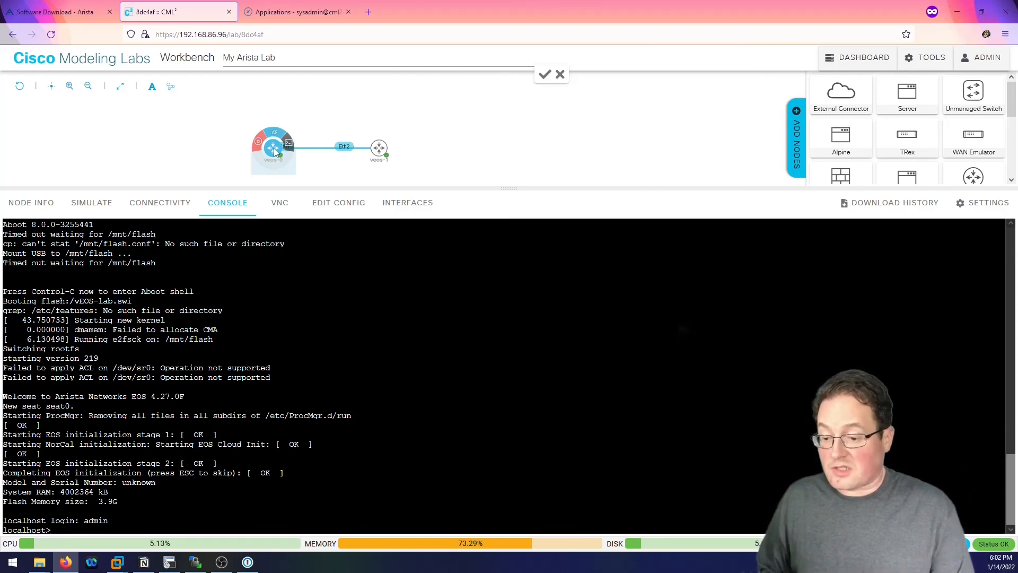
type("en")
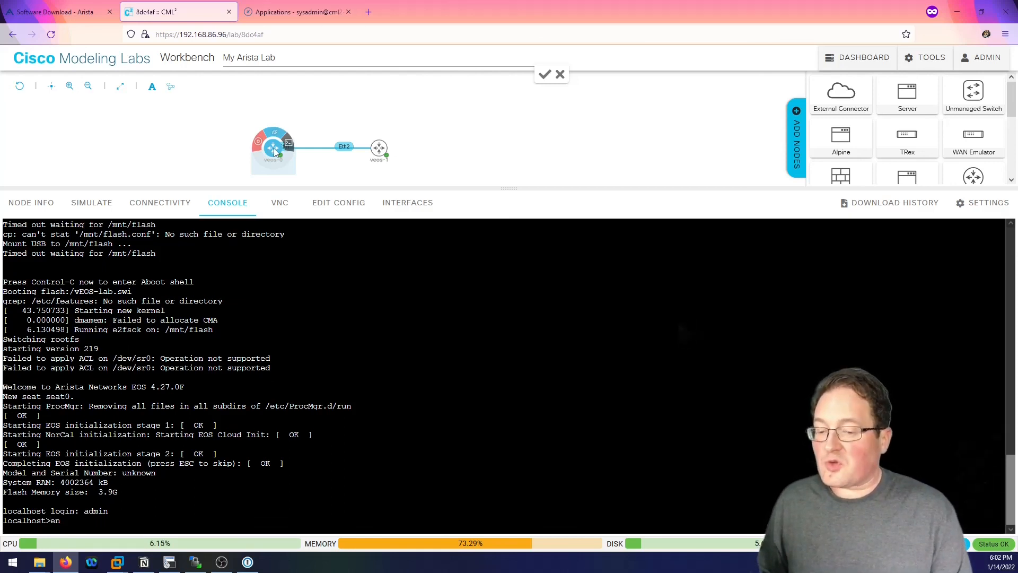
key("Return")
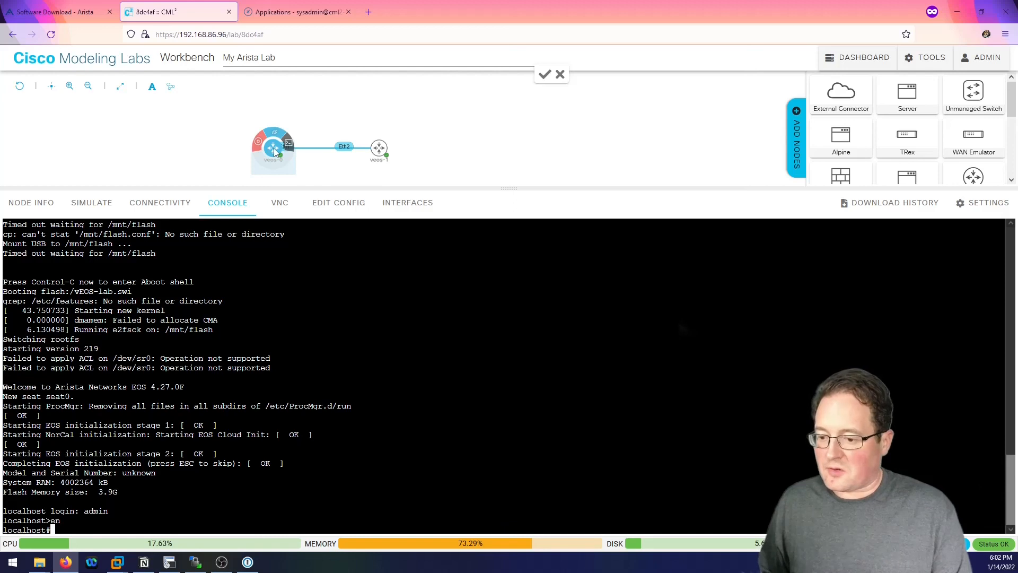
type("conf t")
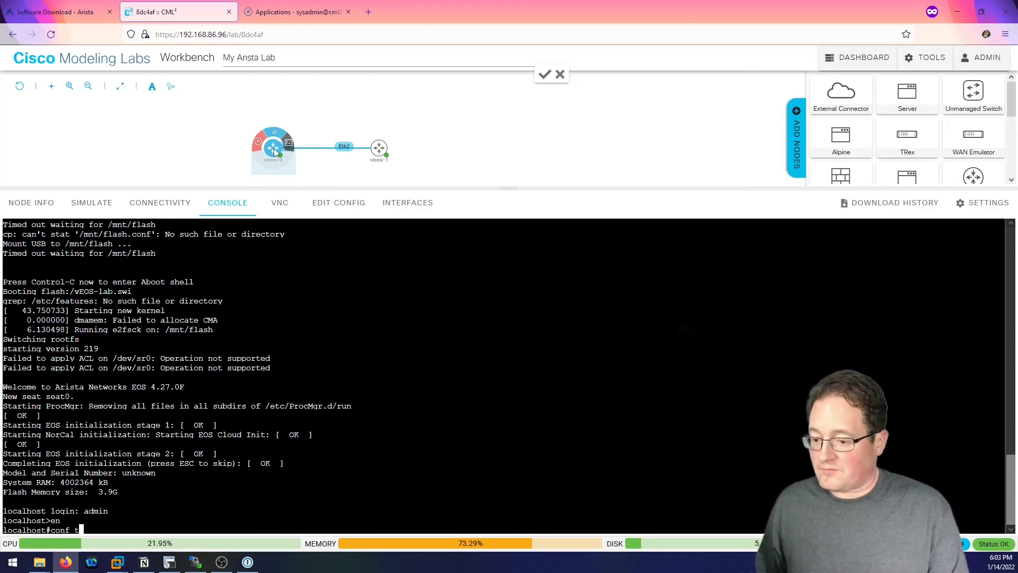
key("Return")
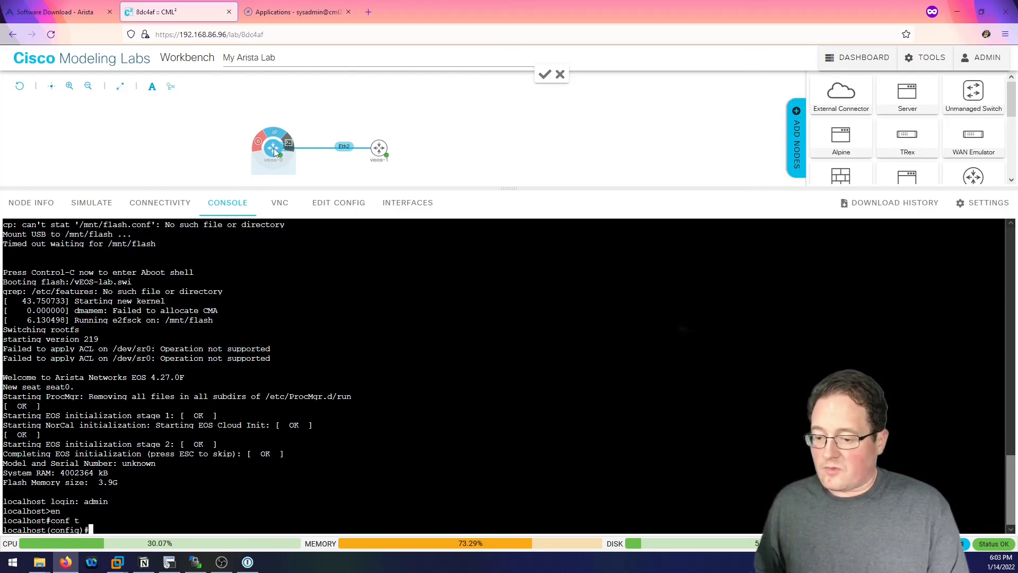
type("lldp run")
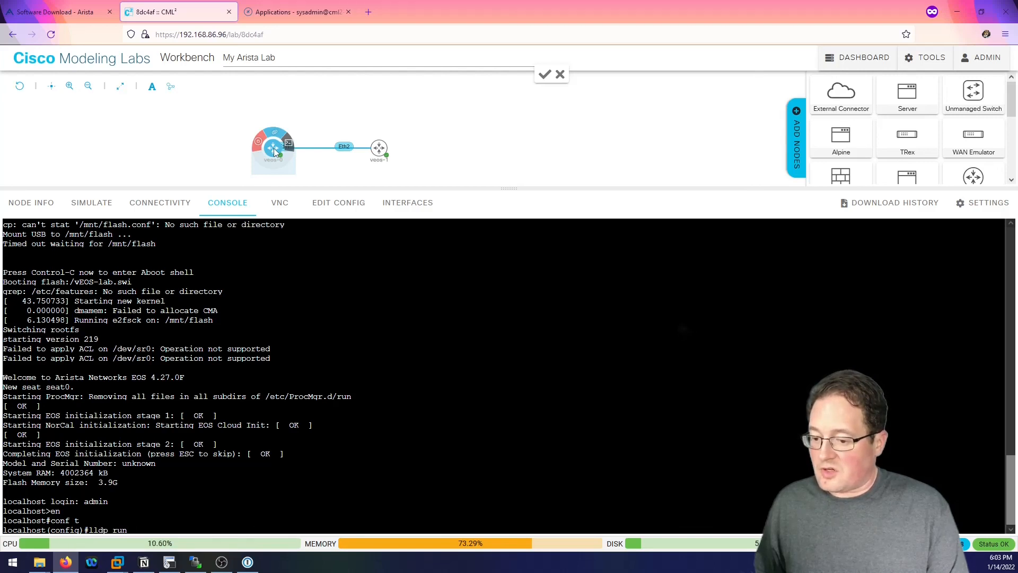
key("Return")
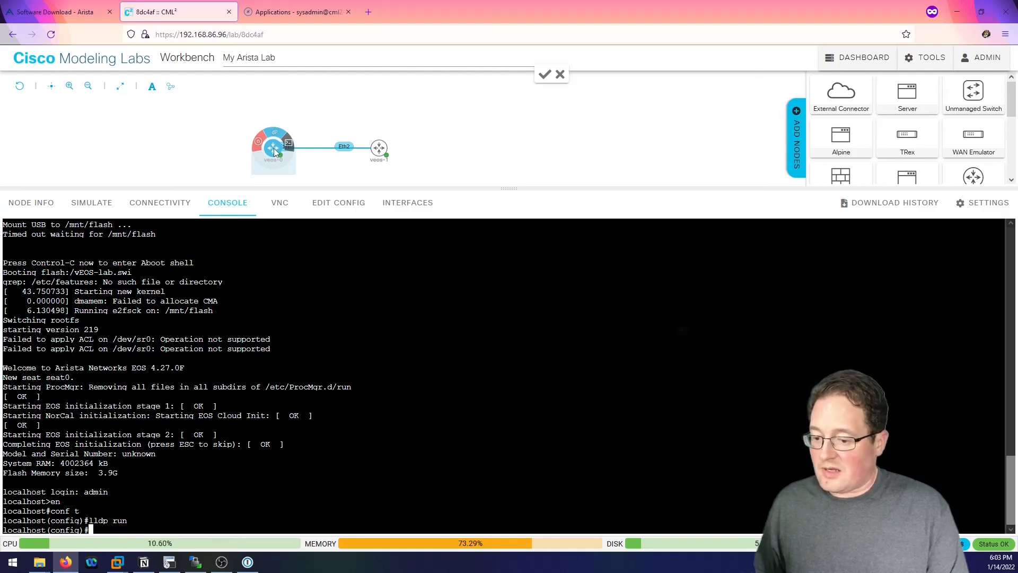
key("Return")
key("Return")
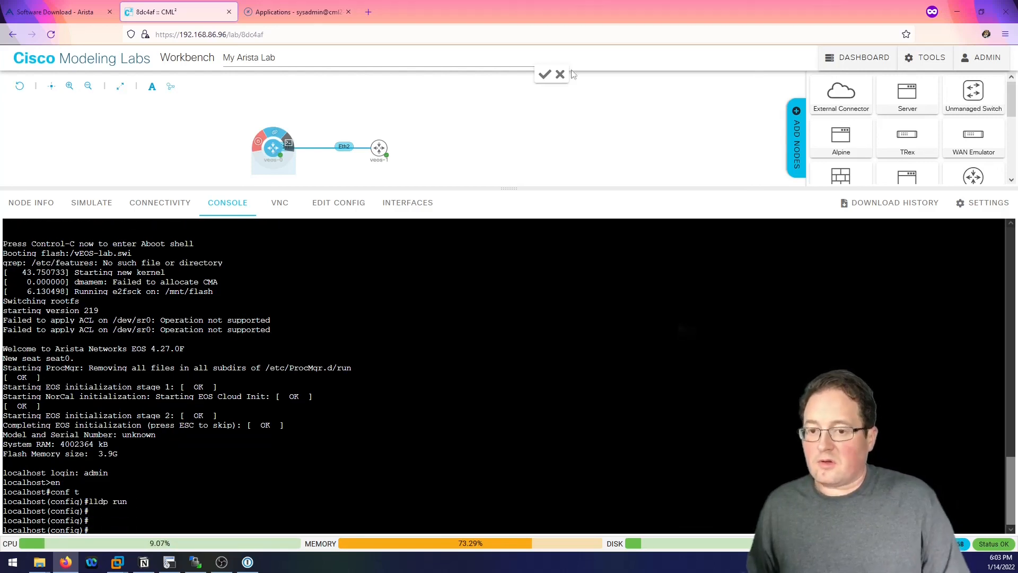
Log in to veos-1's console as admin and enter configuration mode with 'en' and 'conf t'.
left_click(379, 150)
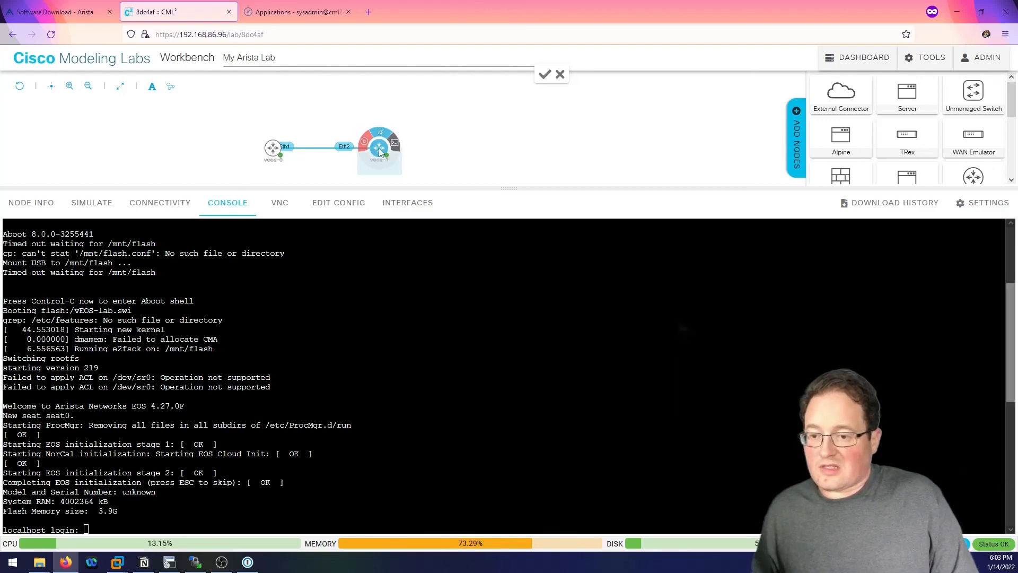
left_click(347, 392)
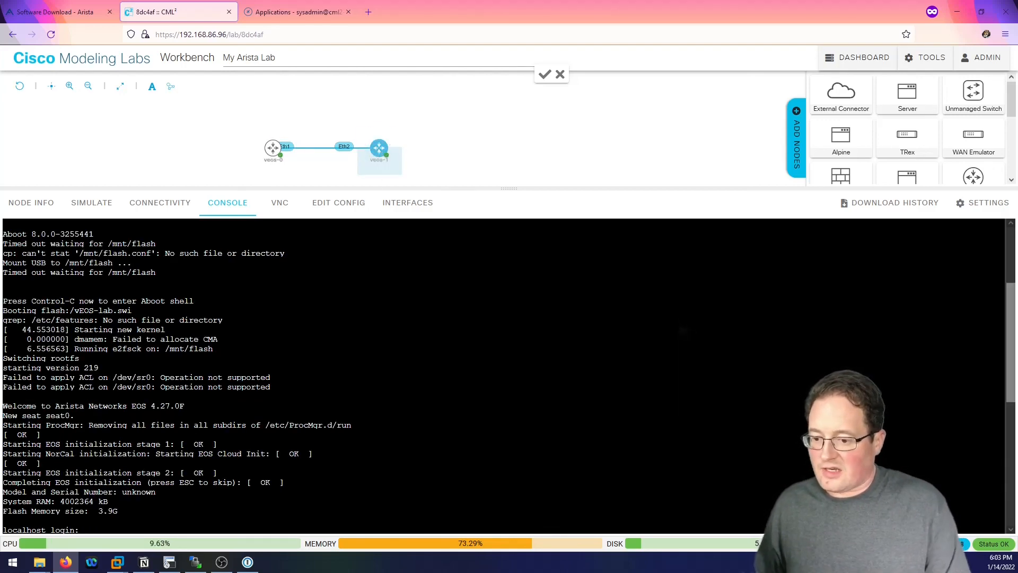
type("admin")
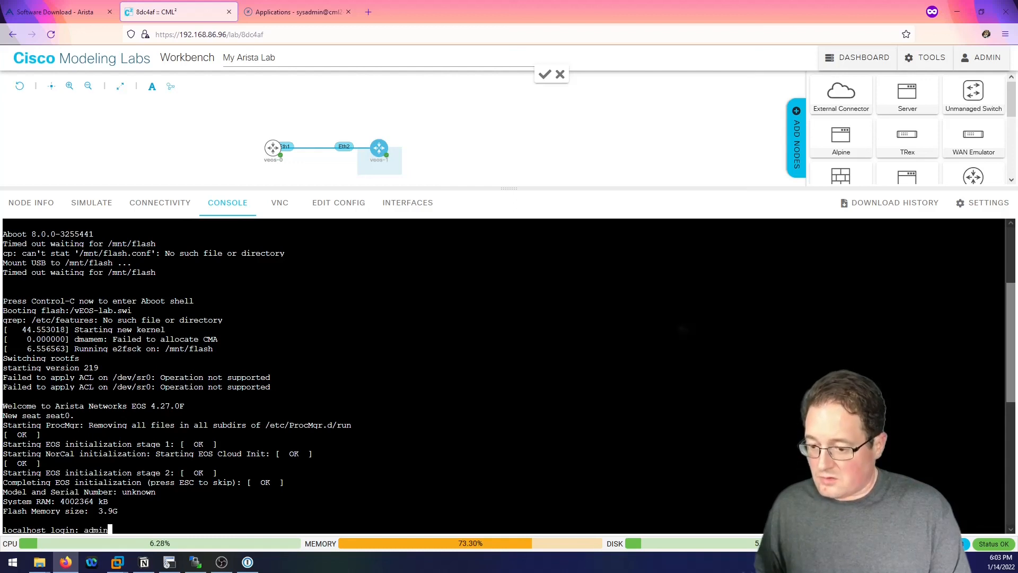
key("Return")
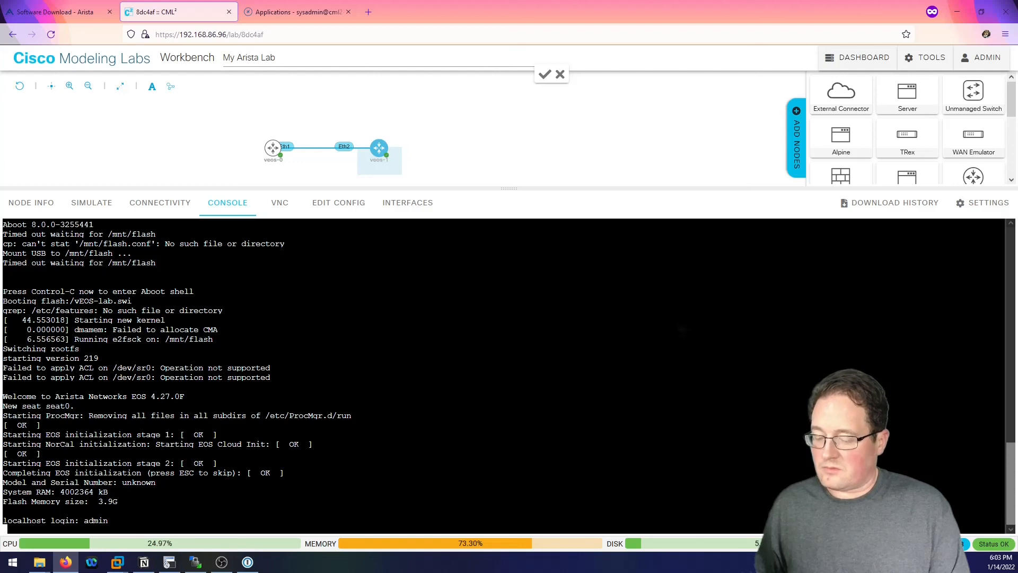
type("en")
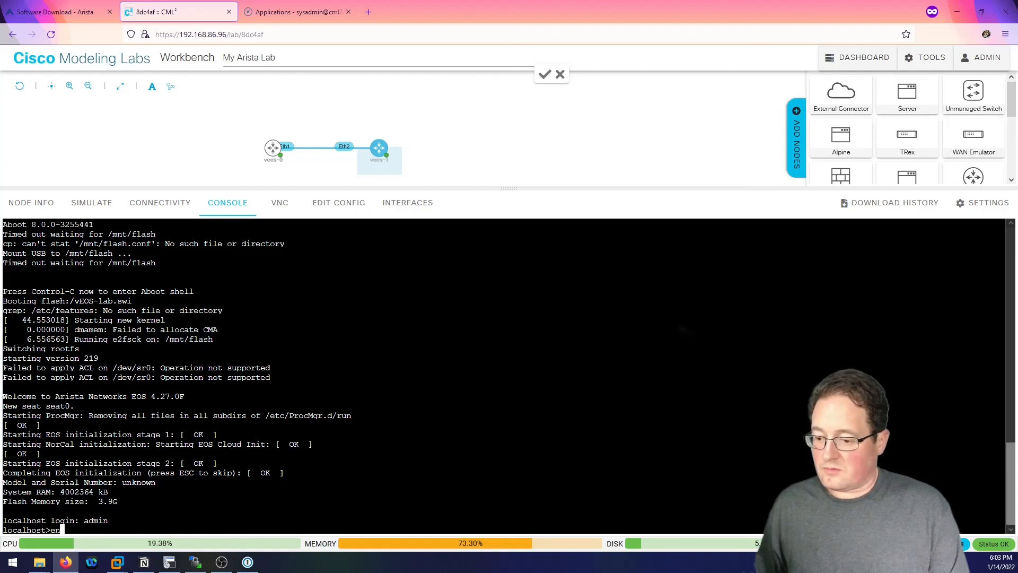
key("Return")
type("conf t")
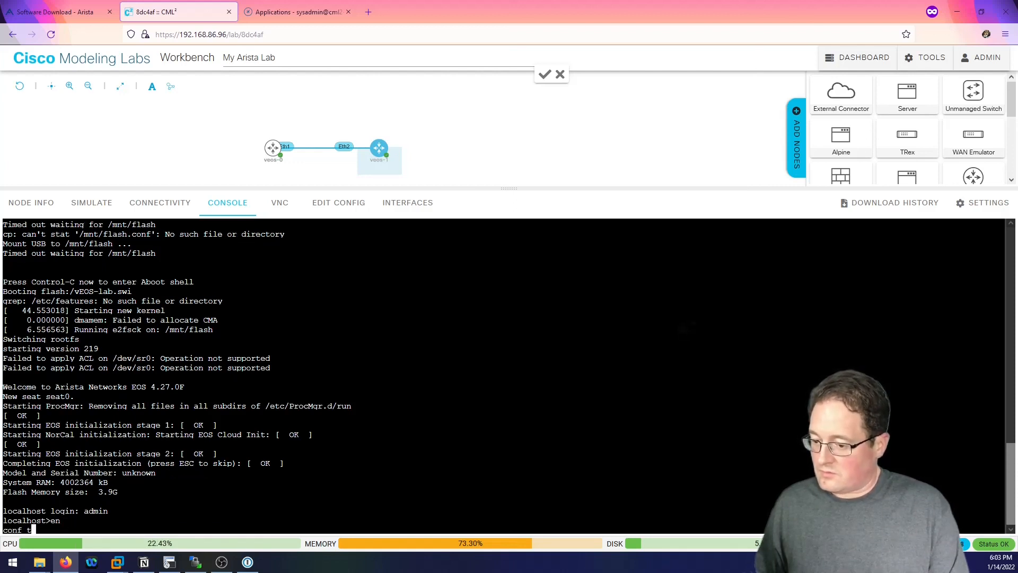
key("Return")
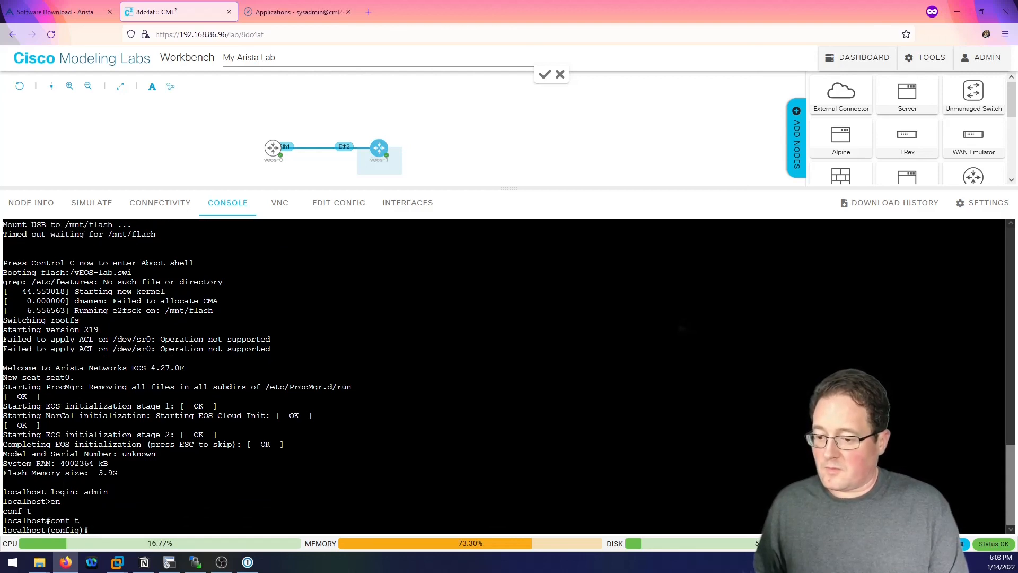
Exit config mode and run 'show lldp neighbors', showing localhost on Et2.
type("exit")
key("Return")
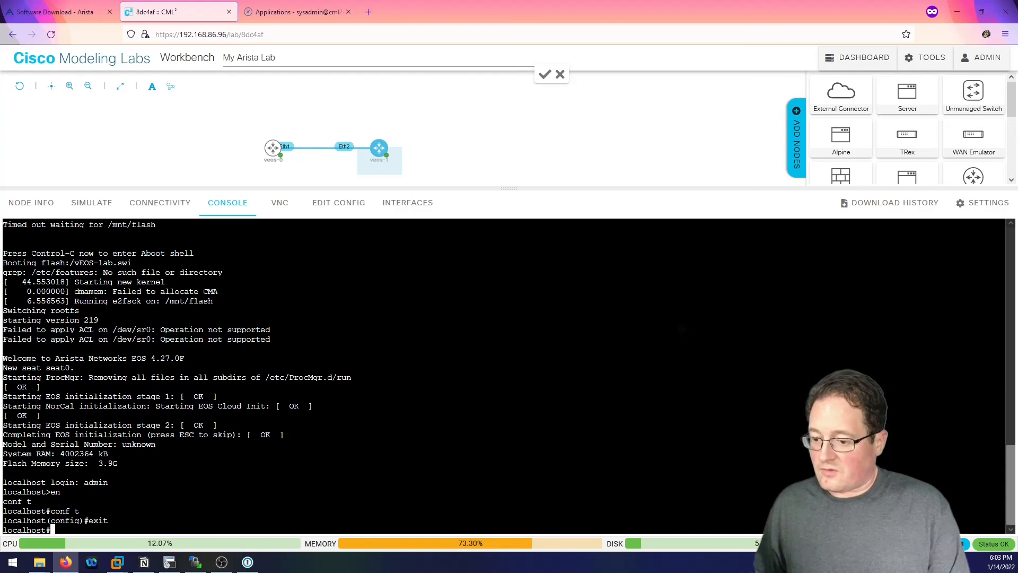
type("show ")
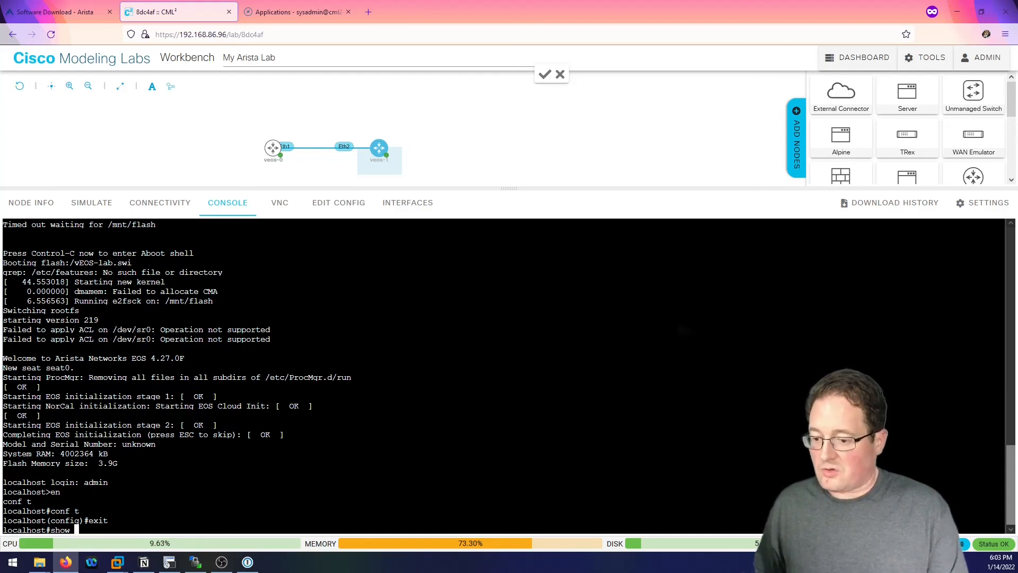
type("lldp nei")
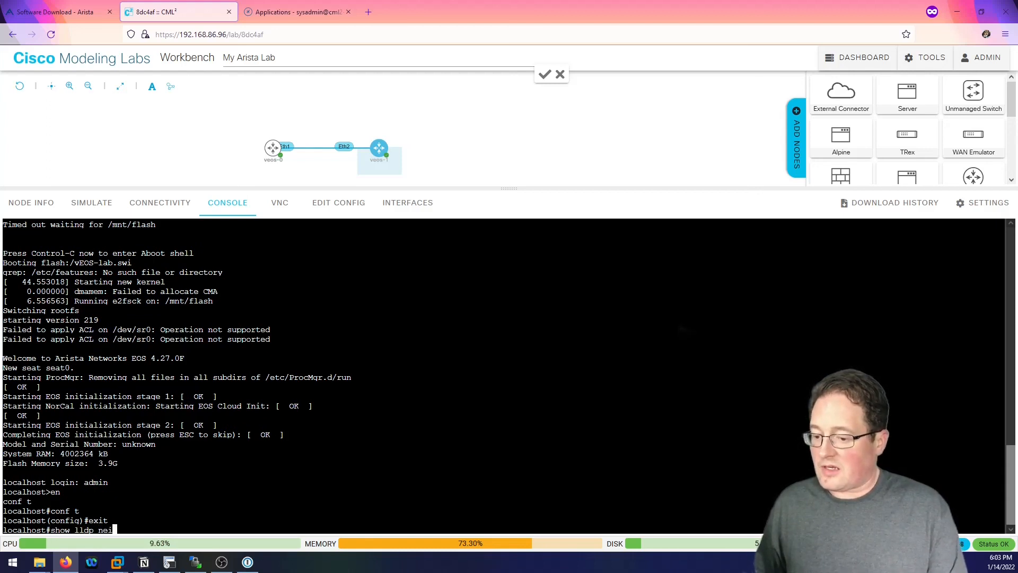
type("ghbors")
key("Return")
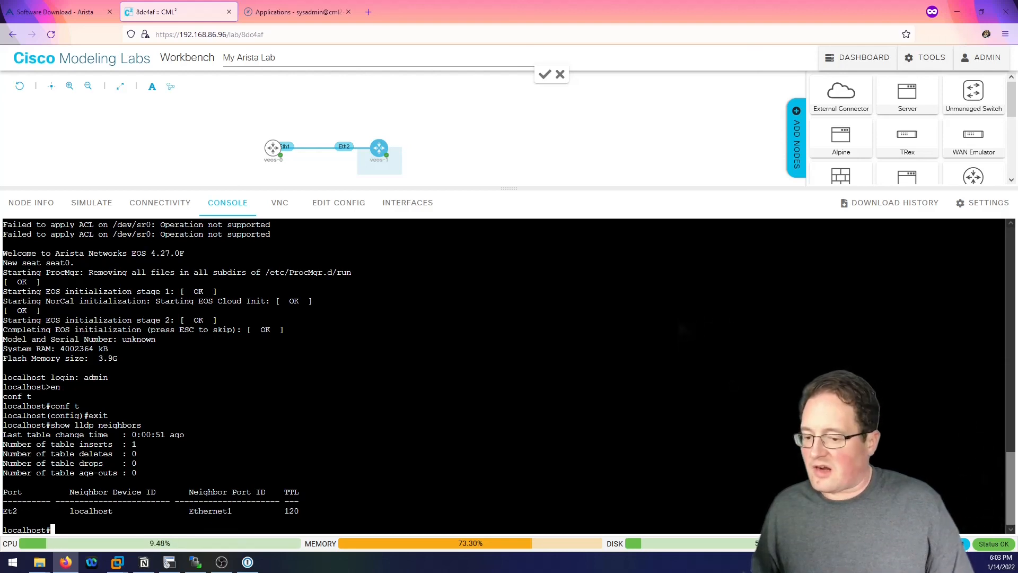
key("Return")
key("Return")
key("Return")
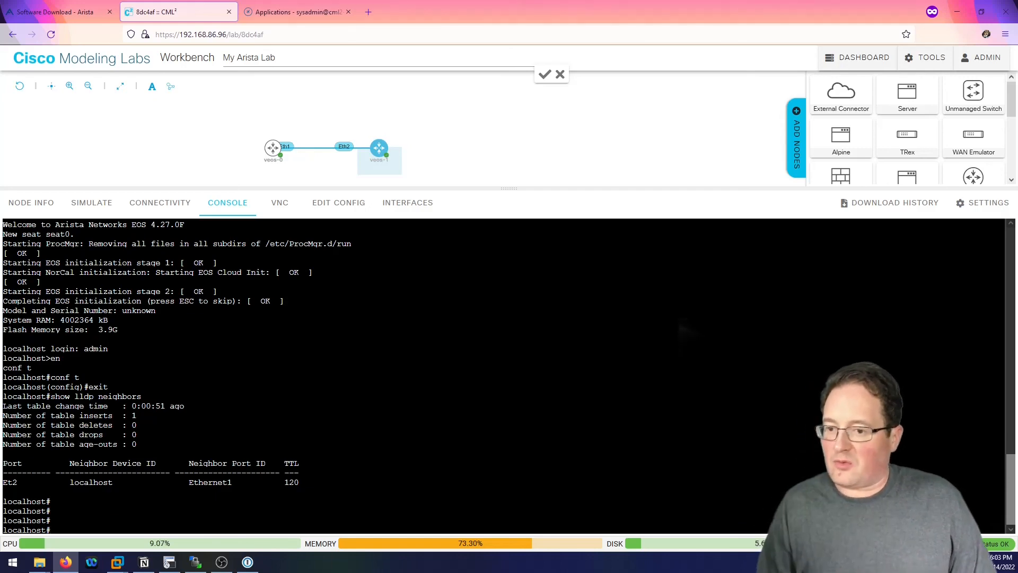
Set veos-0's hostname to Arista-1 and veos-1's hostname to Arista-2.
left_click(270, 147)
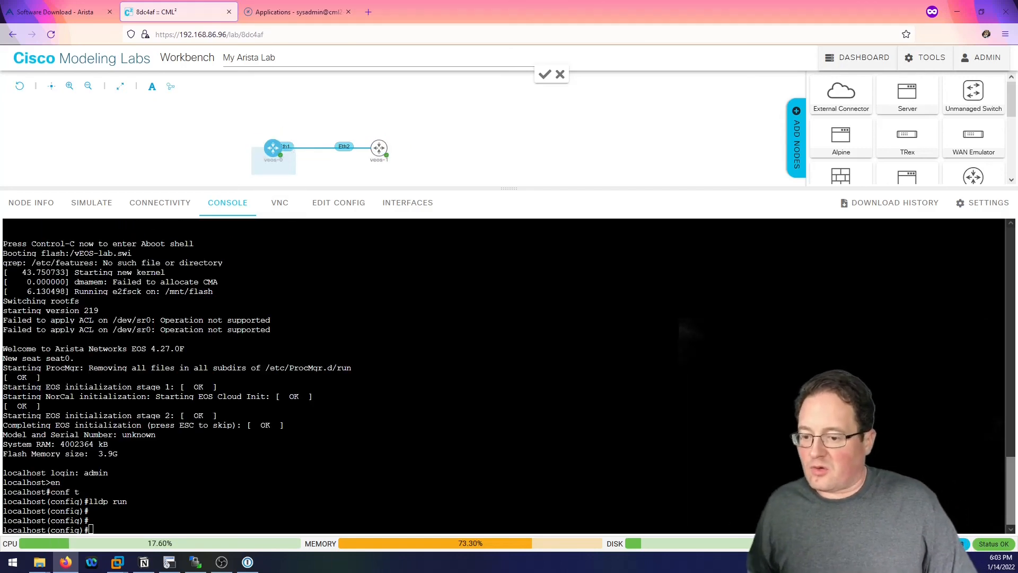
type("hostnam")
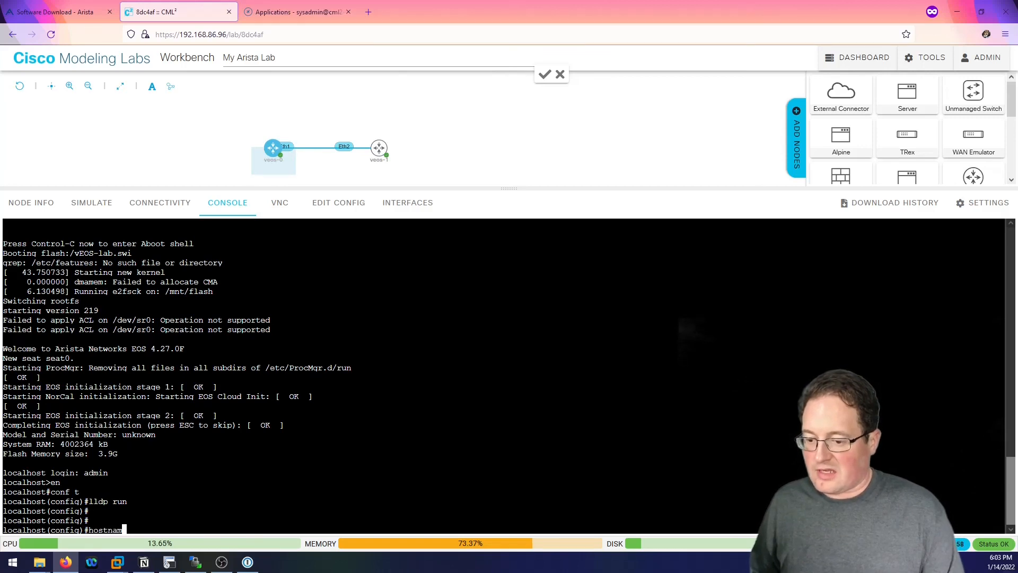
type("e Arista-1")
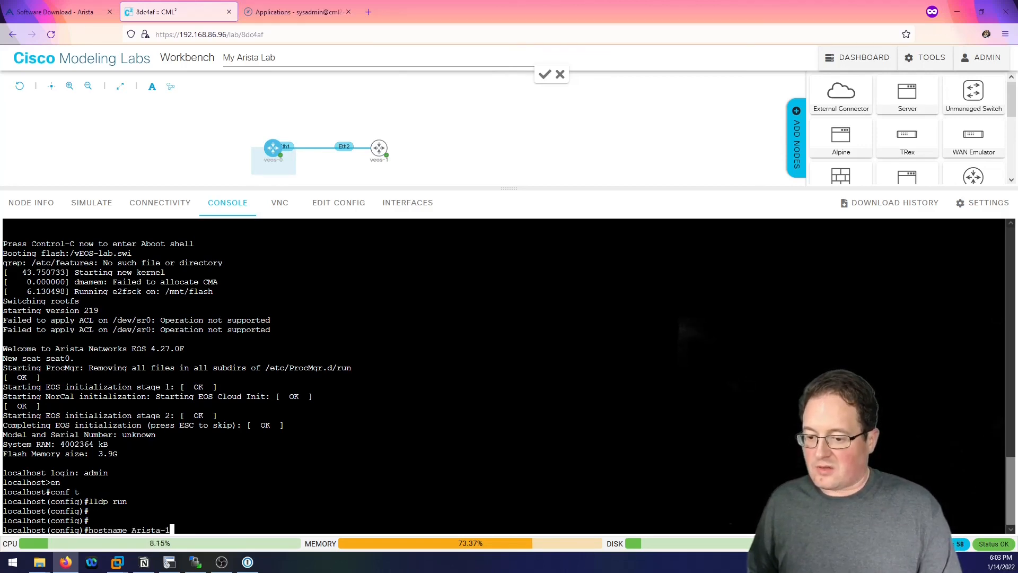
key("Return")
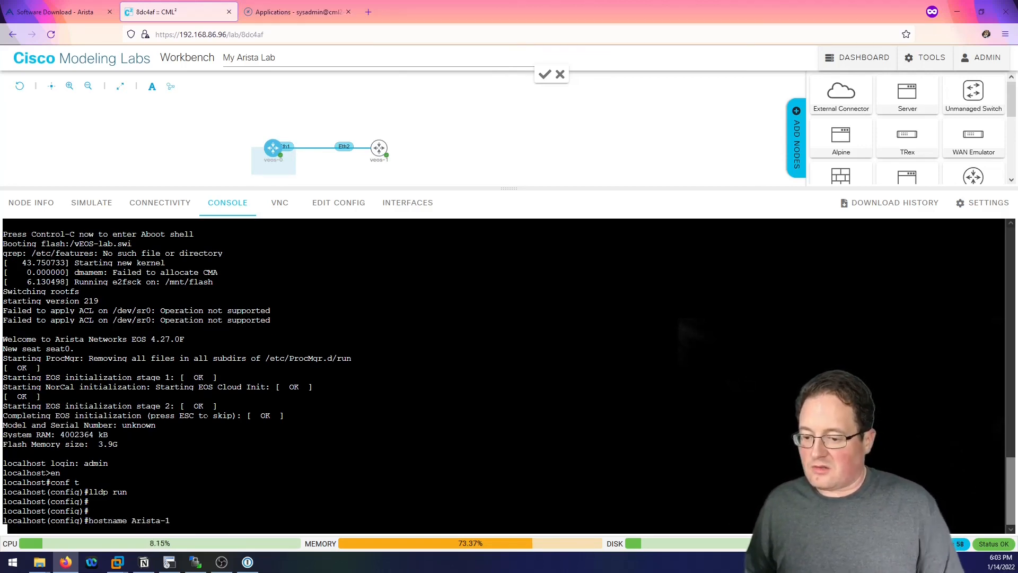
left_click(380, 149)
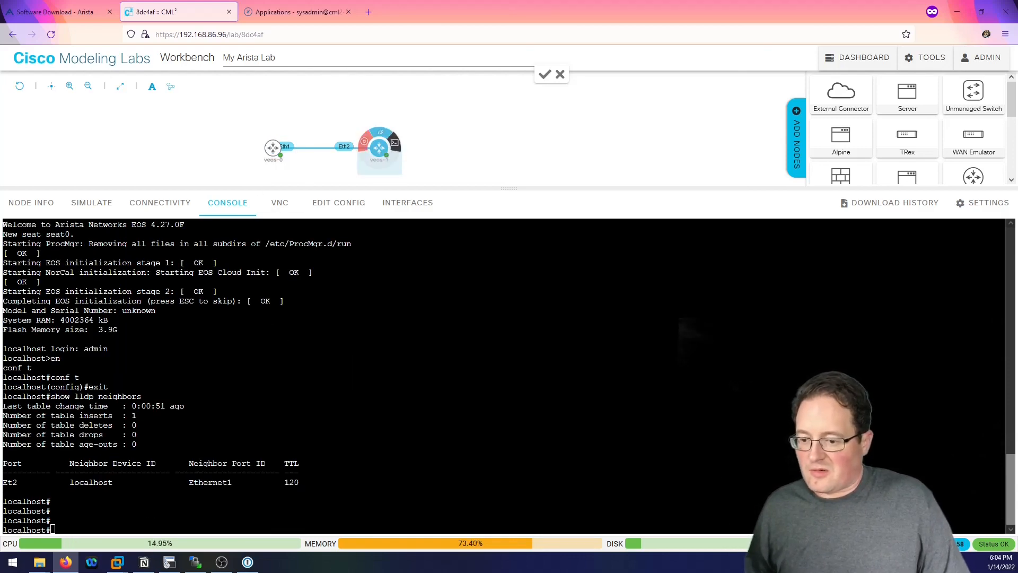
left_click(339, 382)
type("t")
key("Return")
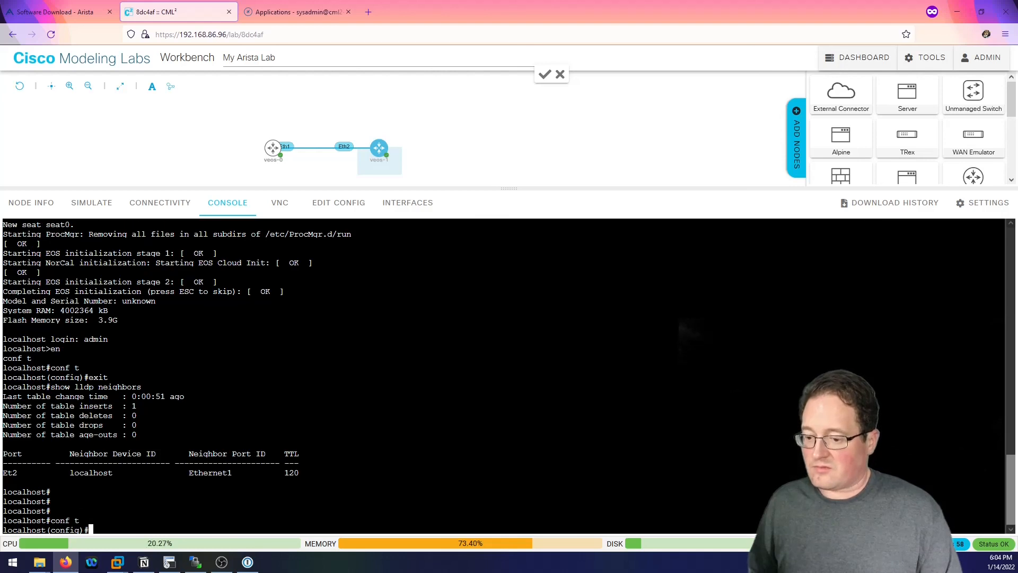
type("hostname Arista-2")
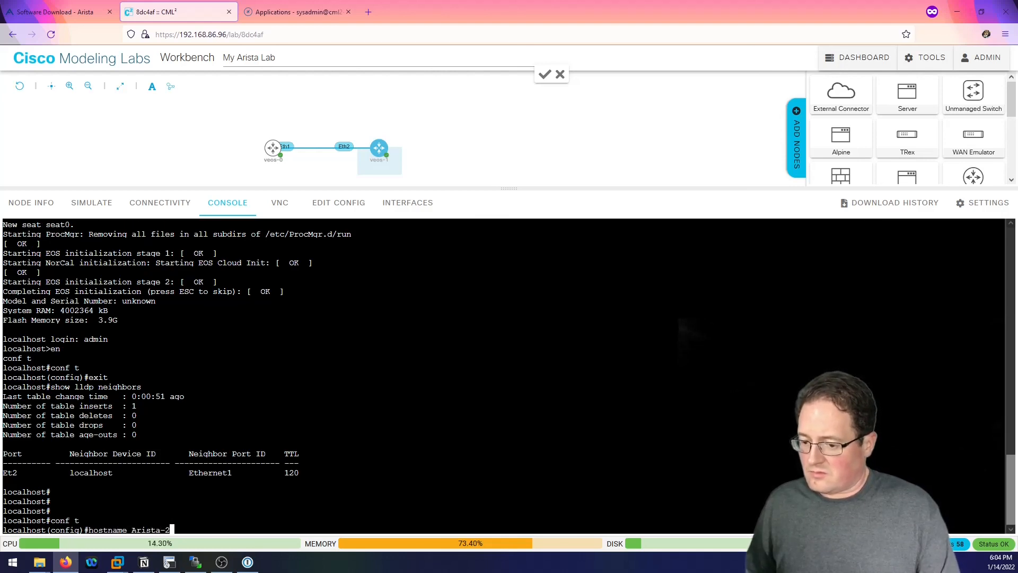
key("Return")
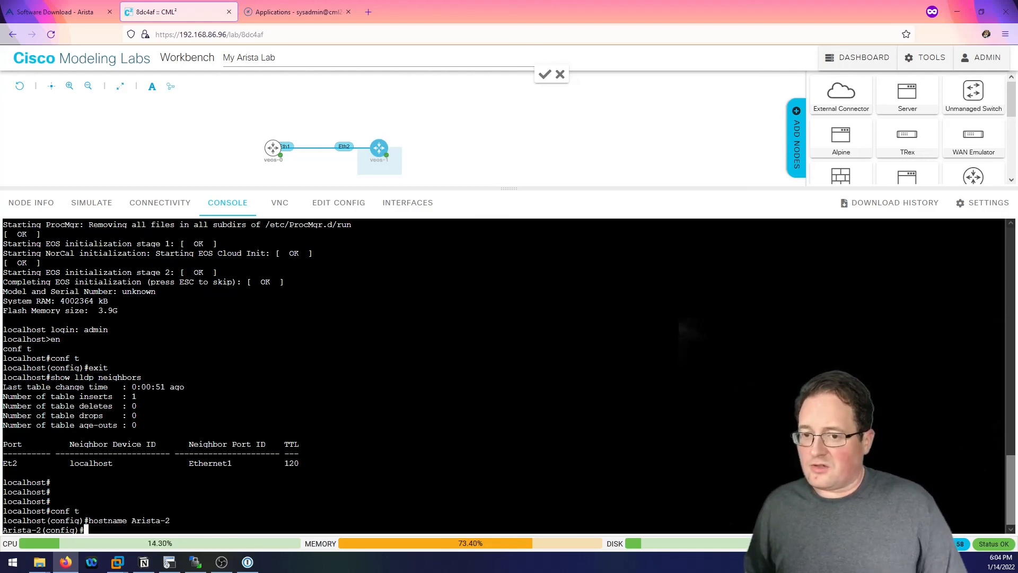
On Arista-1, leave config mode with 'end' and run 'show lldp neigh' to confirm Arista-2 appears.
left_click(272, 148)
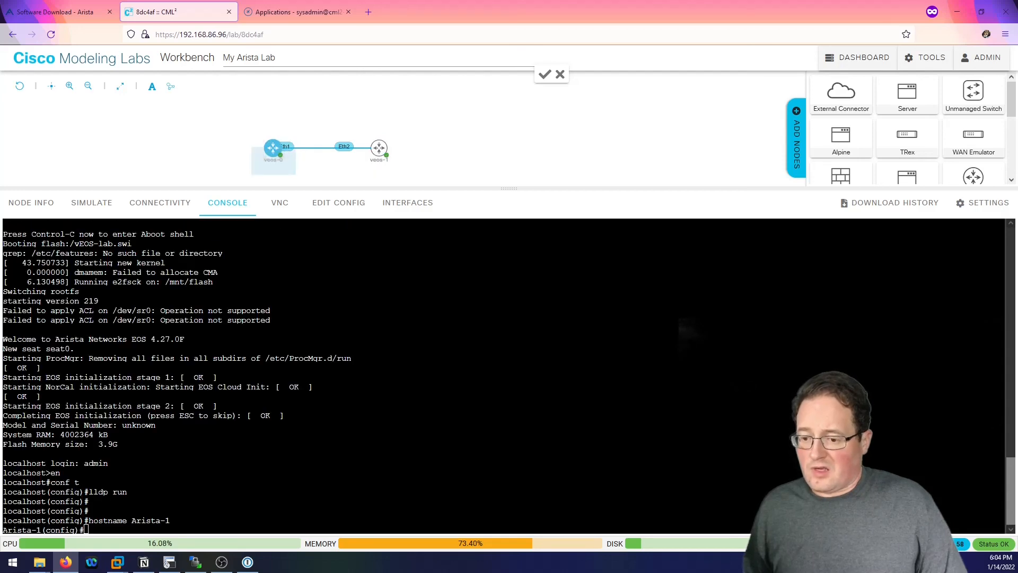
key("Return")
key("Return")
key("Return")
type("end")
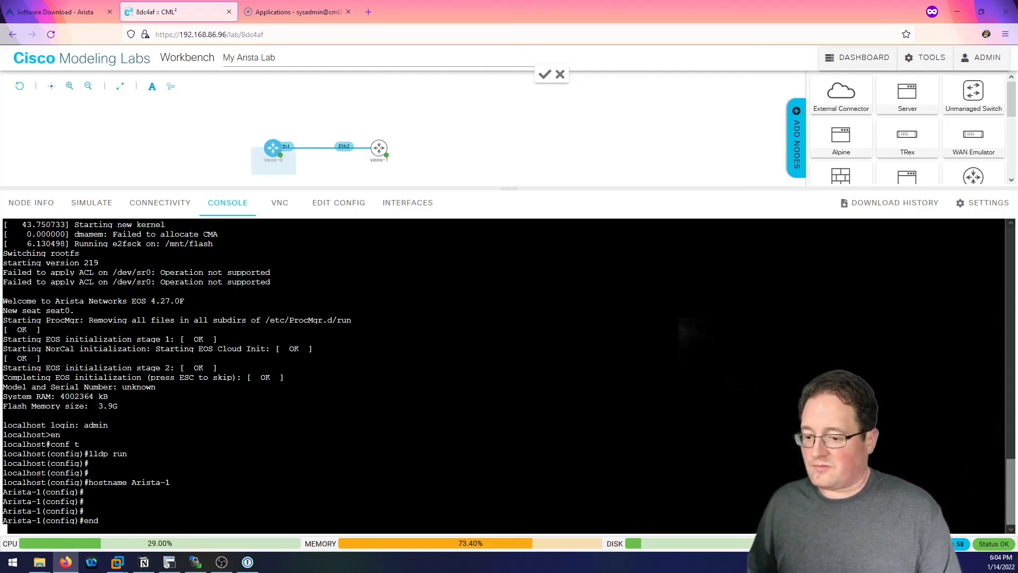
key("Return")
type("show lldp nei")
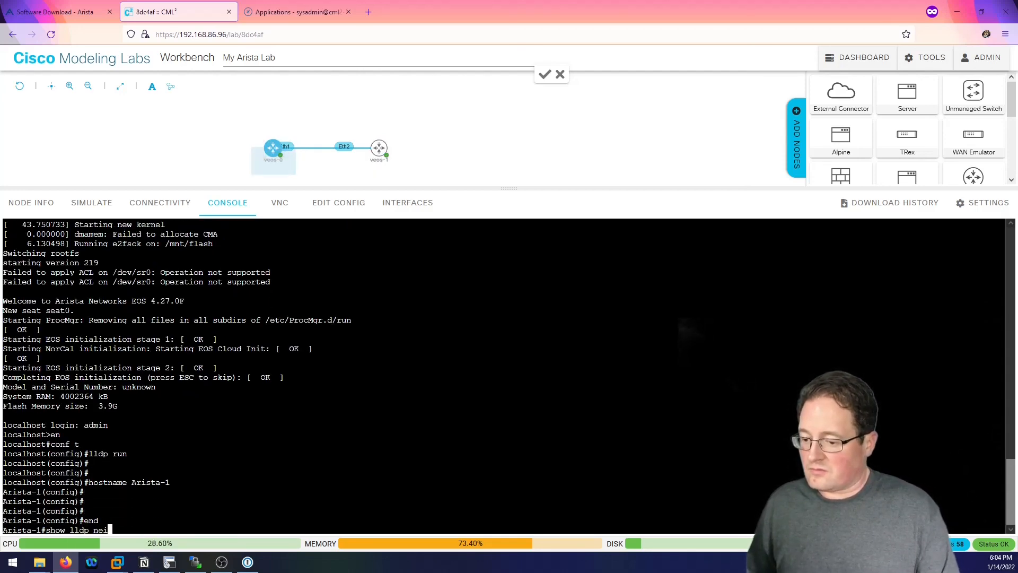
type("gh")
key("Return")
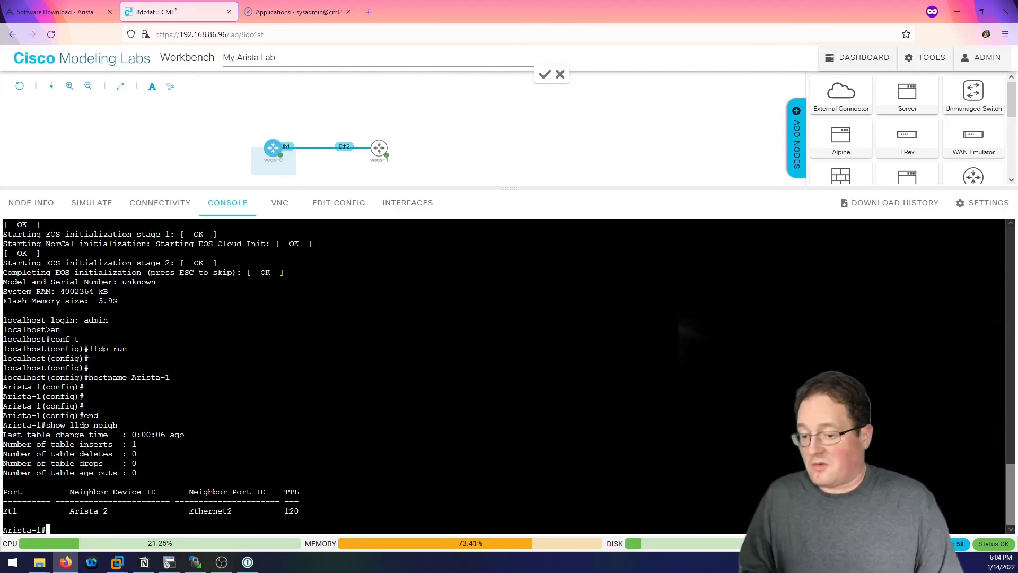